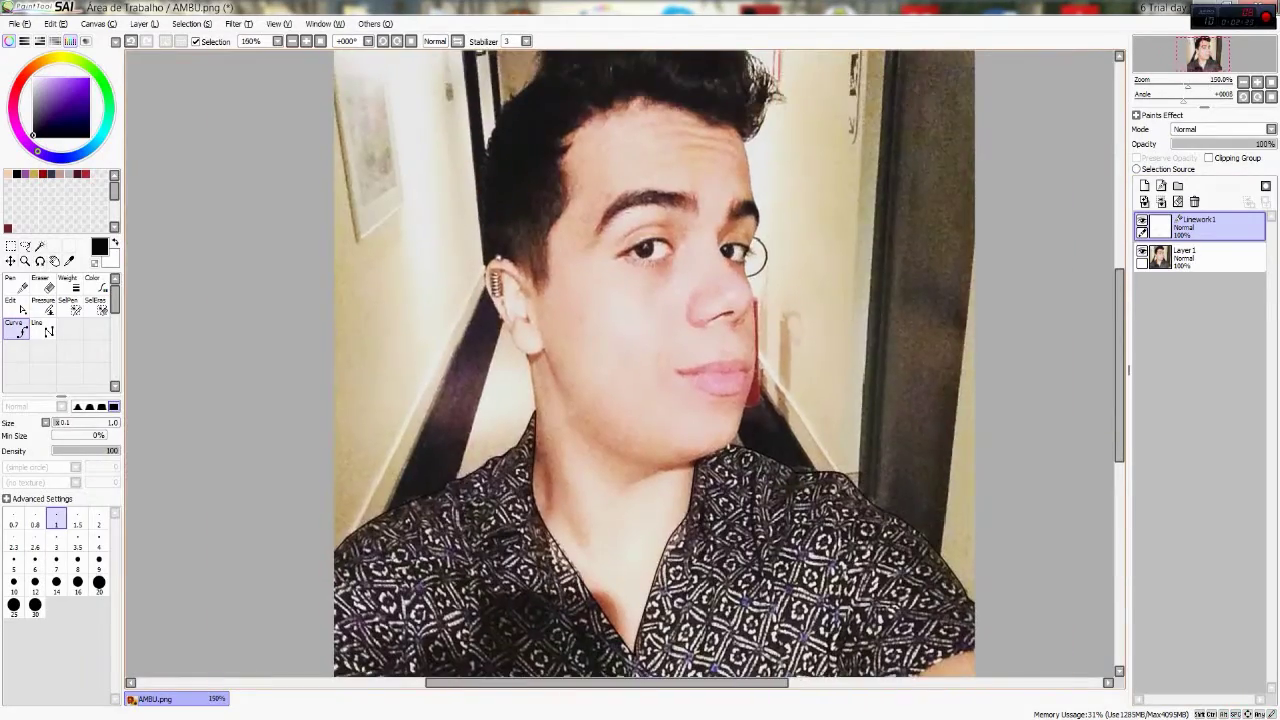
Step: Trace the neck edge from the shirt collar up to the earlobe with a size 2.3 curve line
scroll(540, 380, "up", 5)
key("bracketright")
key("bracketright")
key("bracketright")
left_click(610, 552)
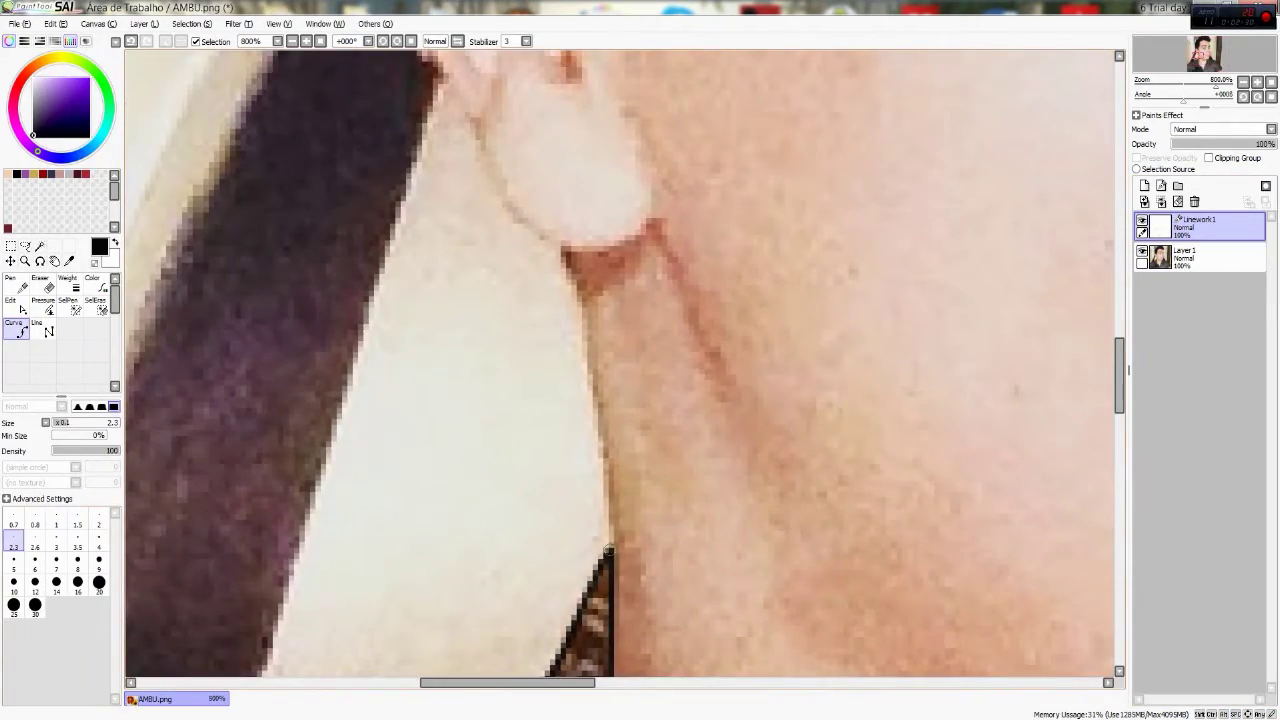
scroll(612, 392, "down", 2)
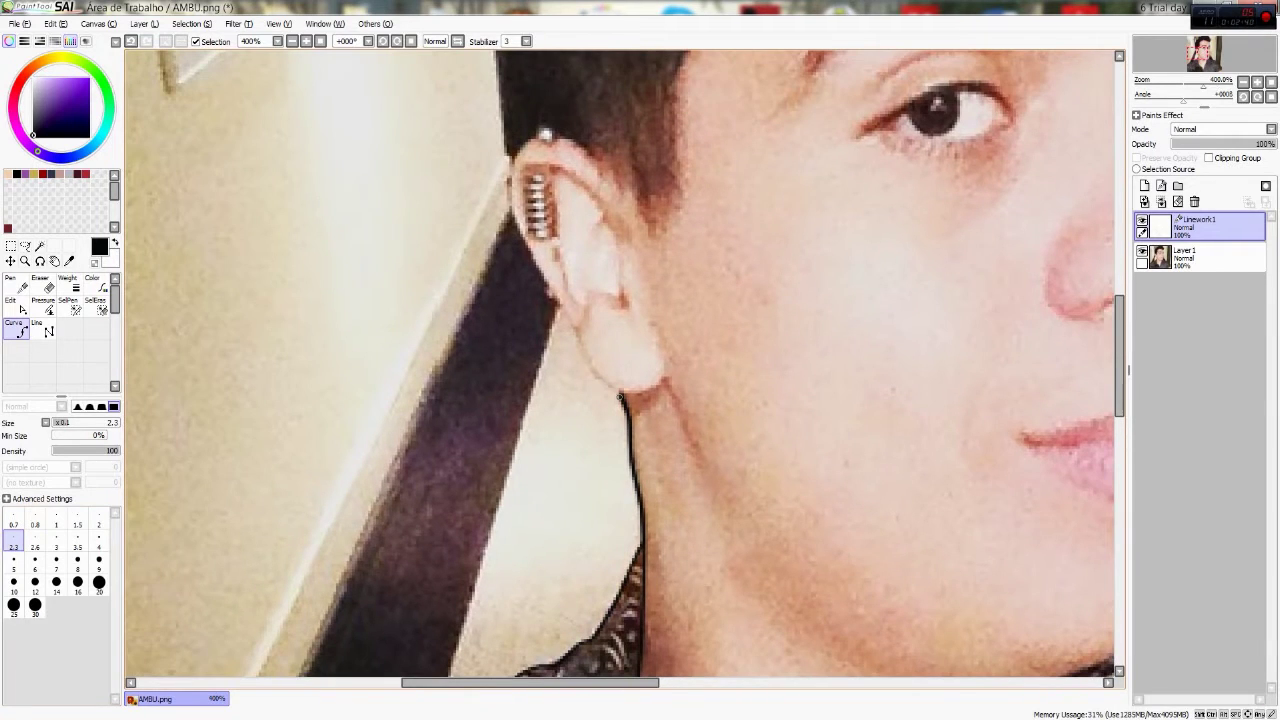
Step: Outline the ear from the lobe to the upper rim and trace its inner folds with size 2 and 2.3 lines
left_click(663, 378)
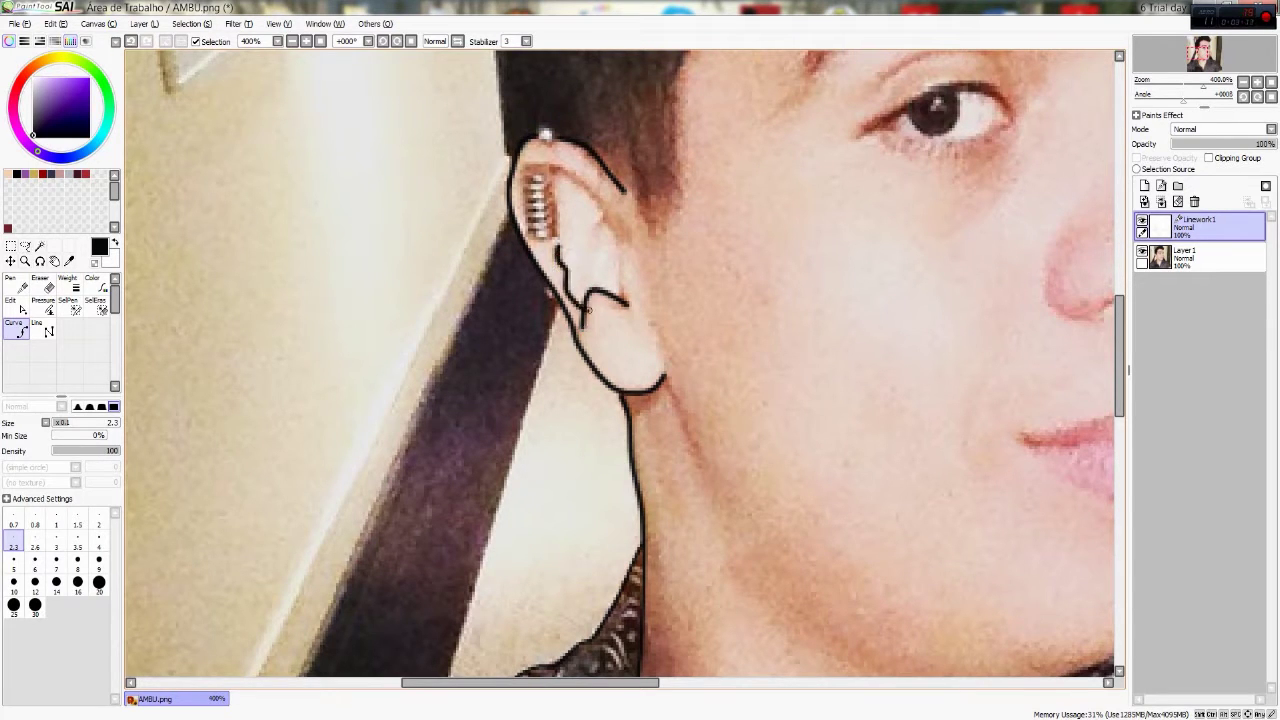
left_click(99, 520)
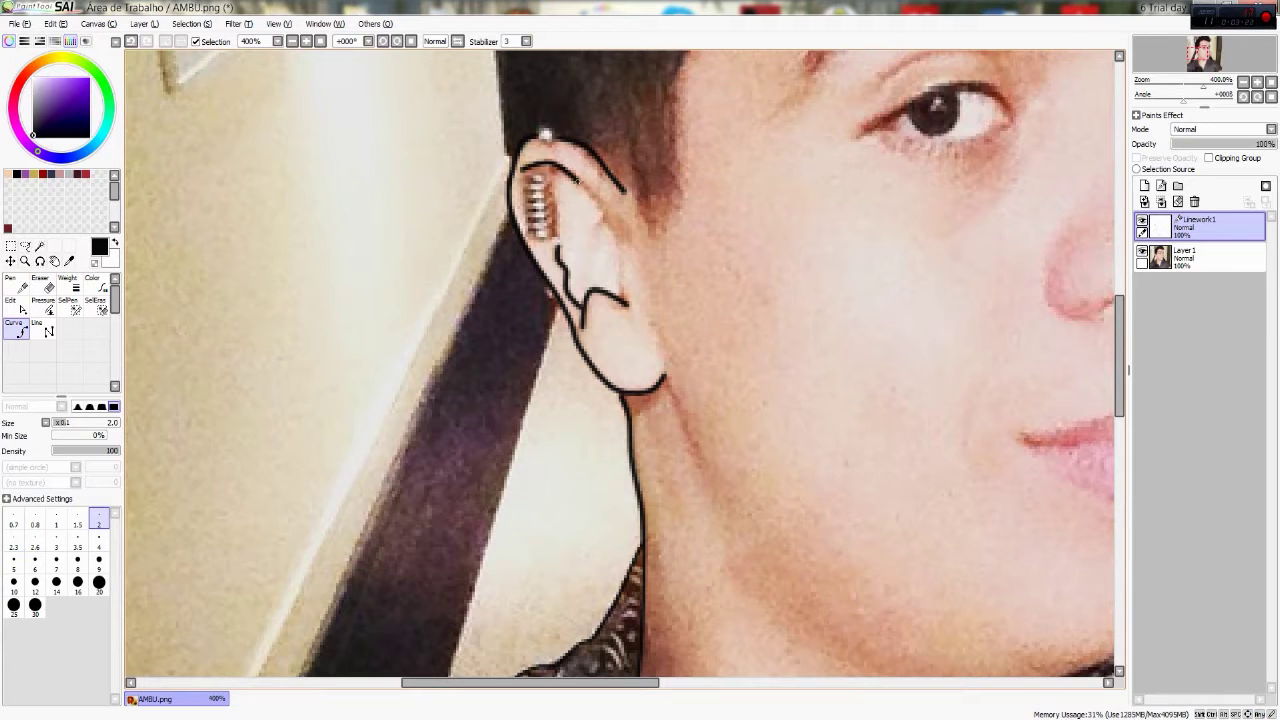
key("bracketright")
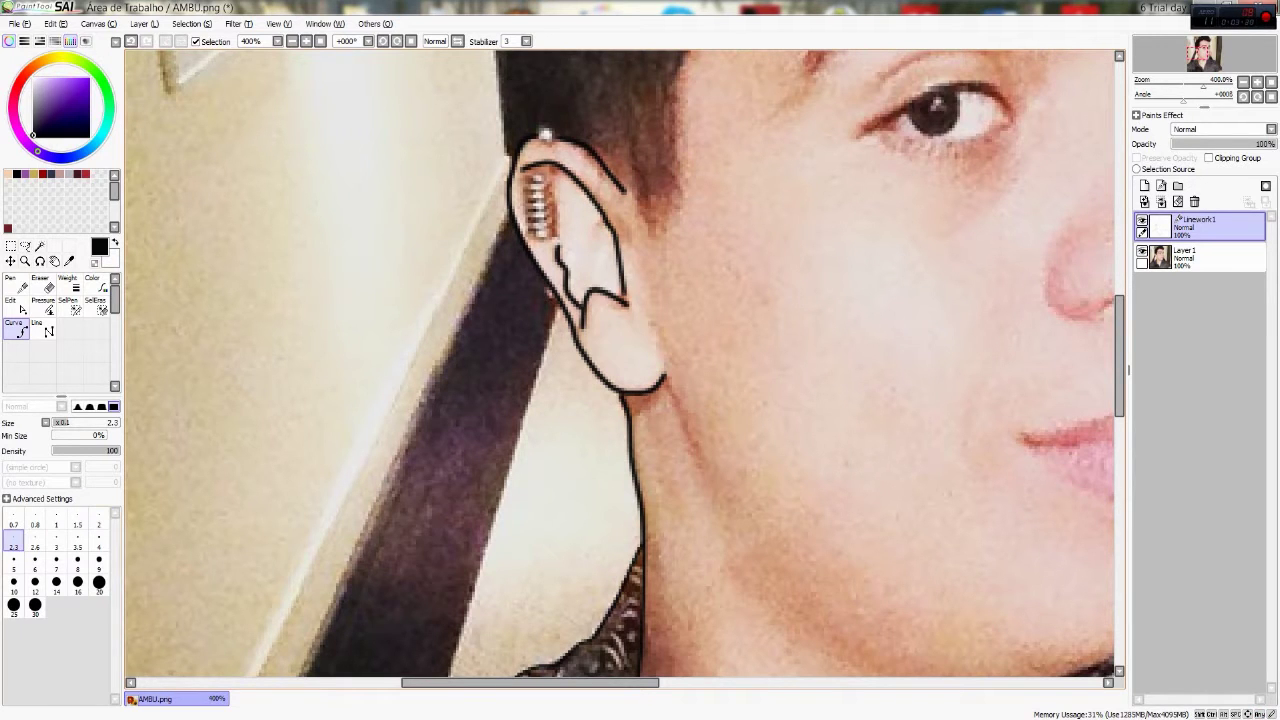
Step: Trace the outer hair contour at the back of the head from the ear to the photo's upper edge at line size 1.5
scroll(628, 275, "up", 5)
mouse_move(602, 302)
left_mouse_down()
mouse_move(600, 489)
mouse_move(584, 80)
left_mouse_up()
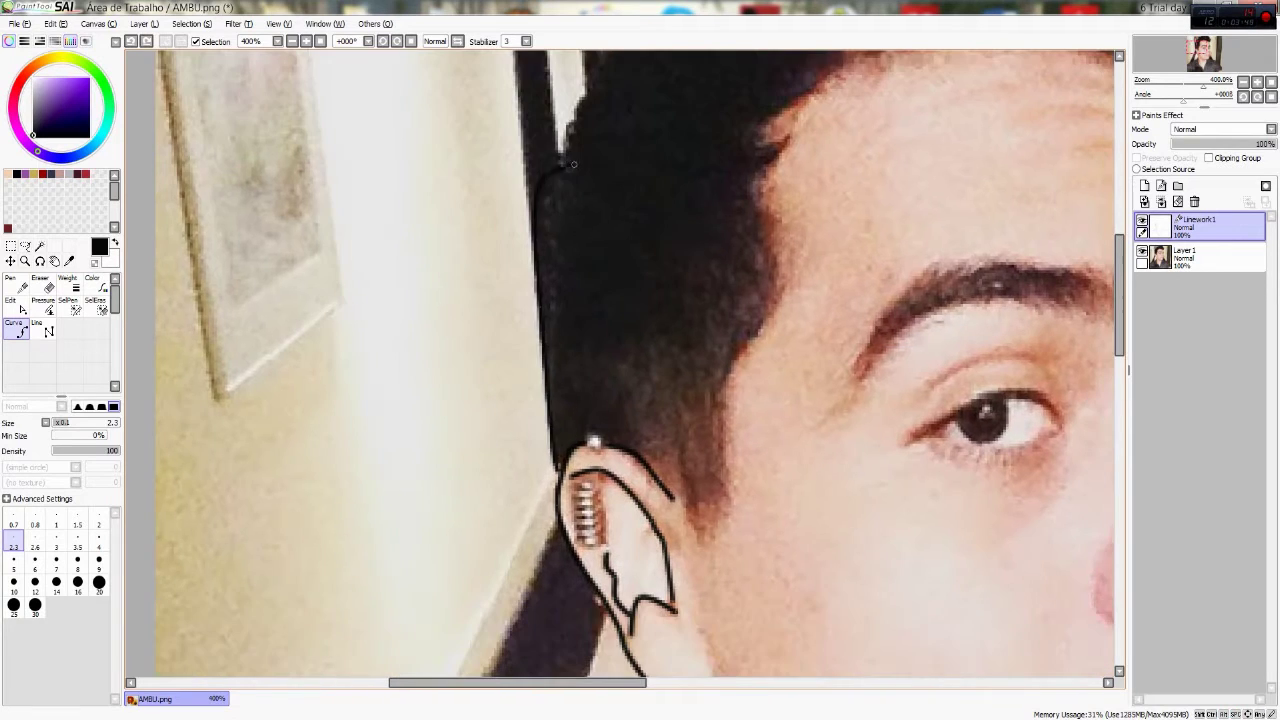
left_click(77, 519)
mouse_move(562, 470)
left_mouse_down()
mouse_move(550, 392)
mouse_move(553, 500)
mouse_move(548, 266)
left_mouse_up()
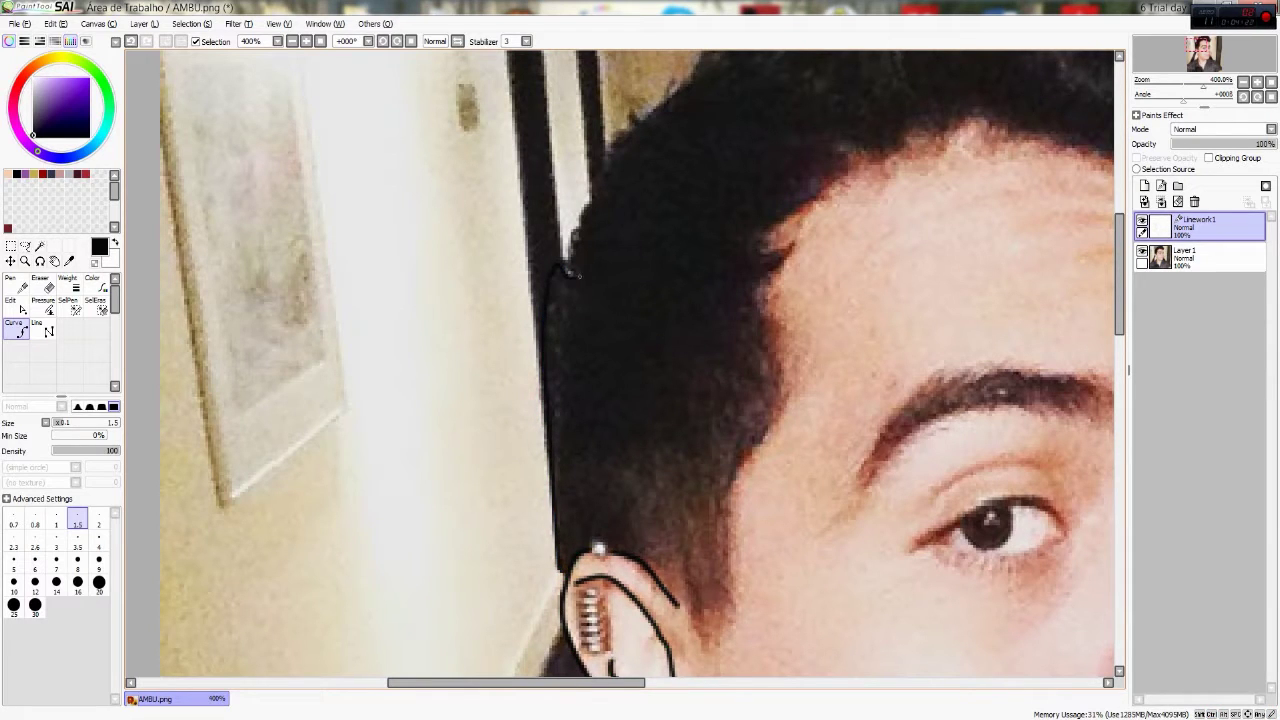
scroll(620, 365, "up", 3)
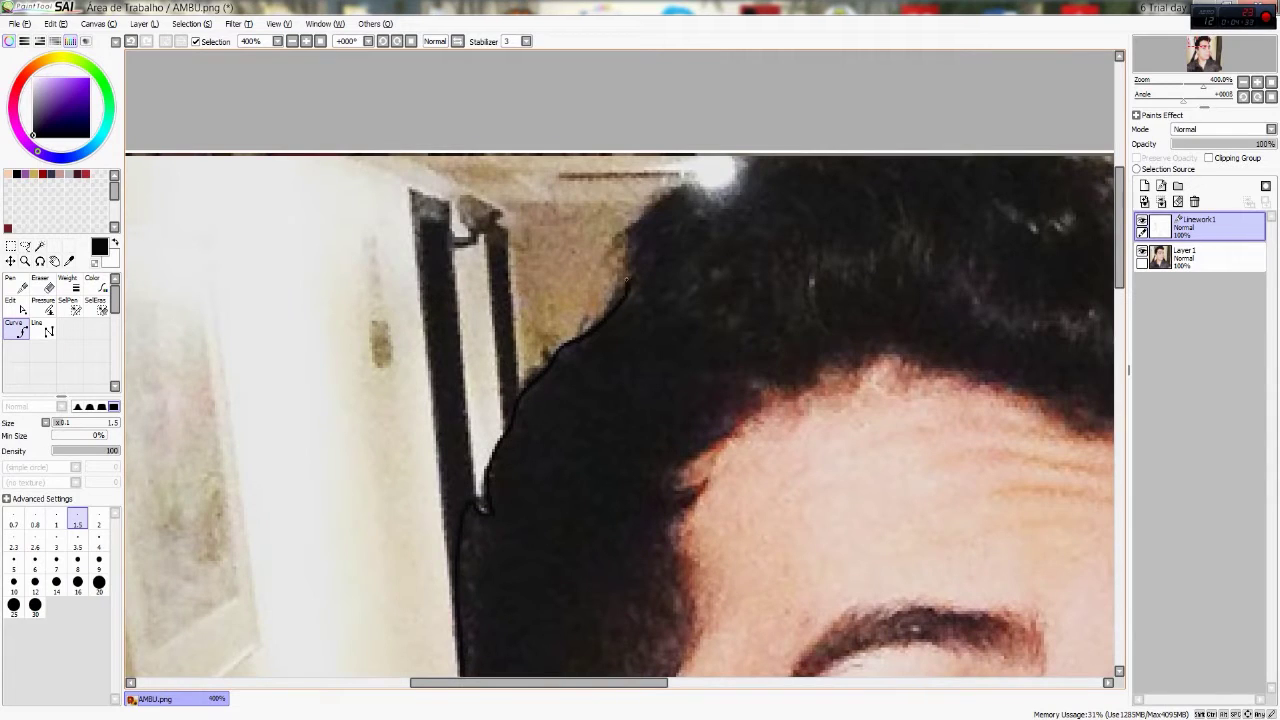
left_click(718, 205)
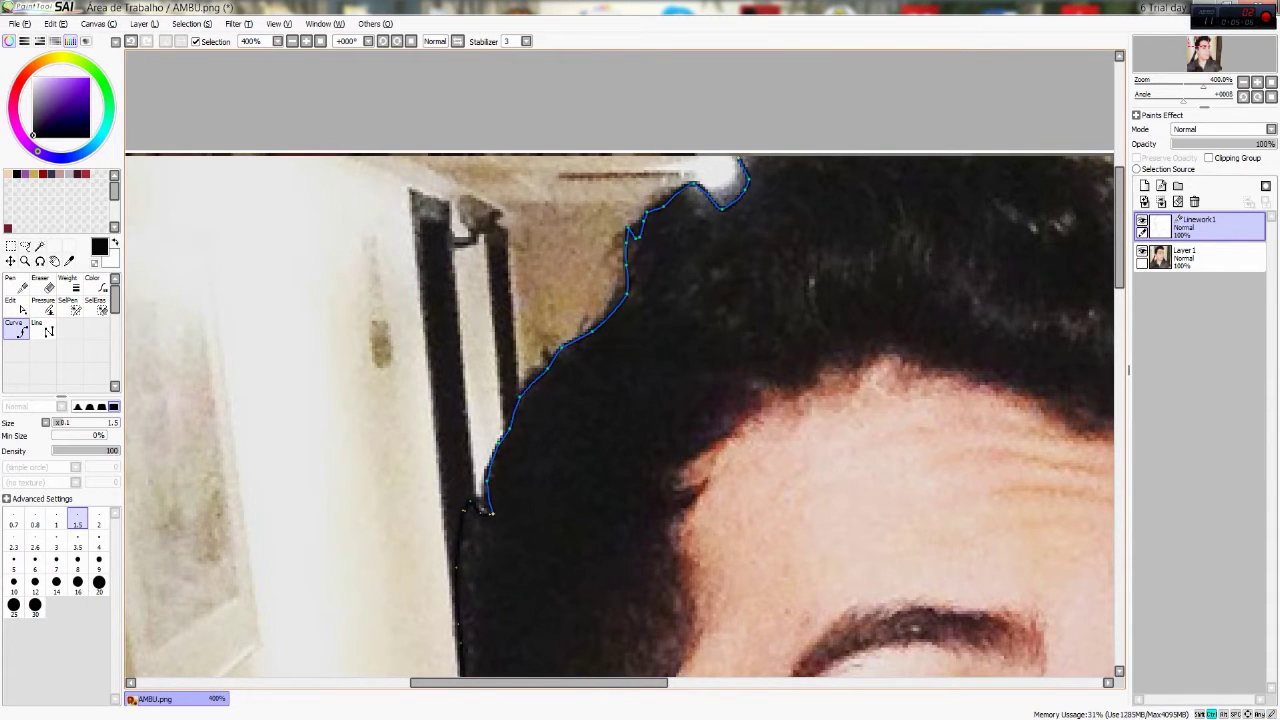
Step: Hide and reshow the photo layer to check the hair and ear linework over the whole portrait
key("ctrl+minus")
key("ctrl+minus")
key("ctrl+minus")
left_click(1142, 251)
left_click(1142, 251)
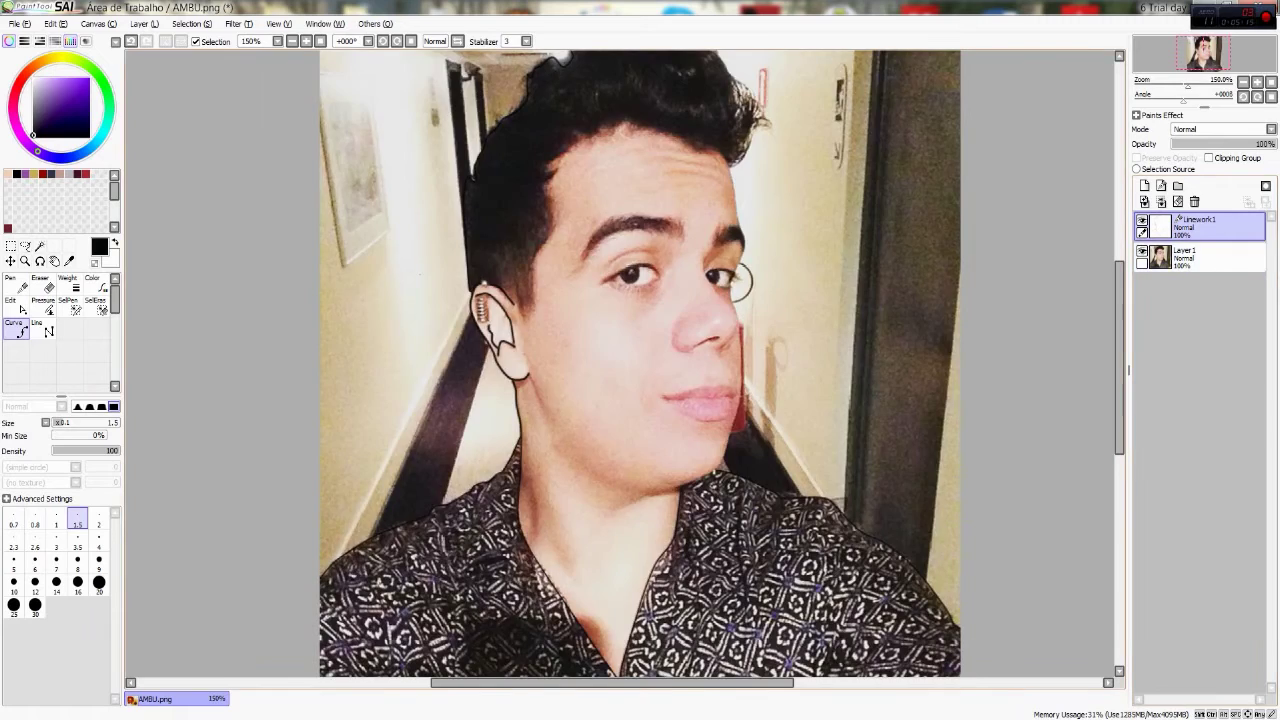
Step: Trace the sideburn in front of the ear and the hair edge up along the temple
key("ctrl+plus")
key("ctrl+plus")
key("ctrl+plus")
key("ctrl+plus")
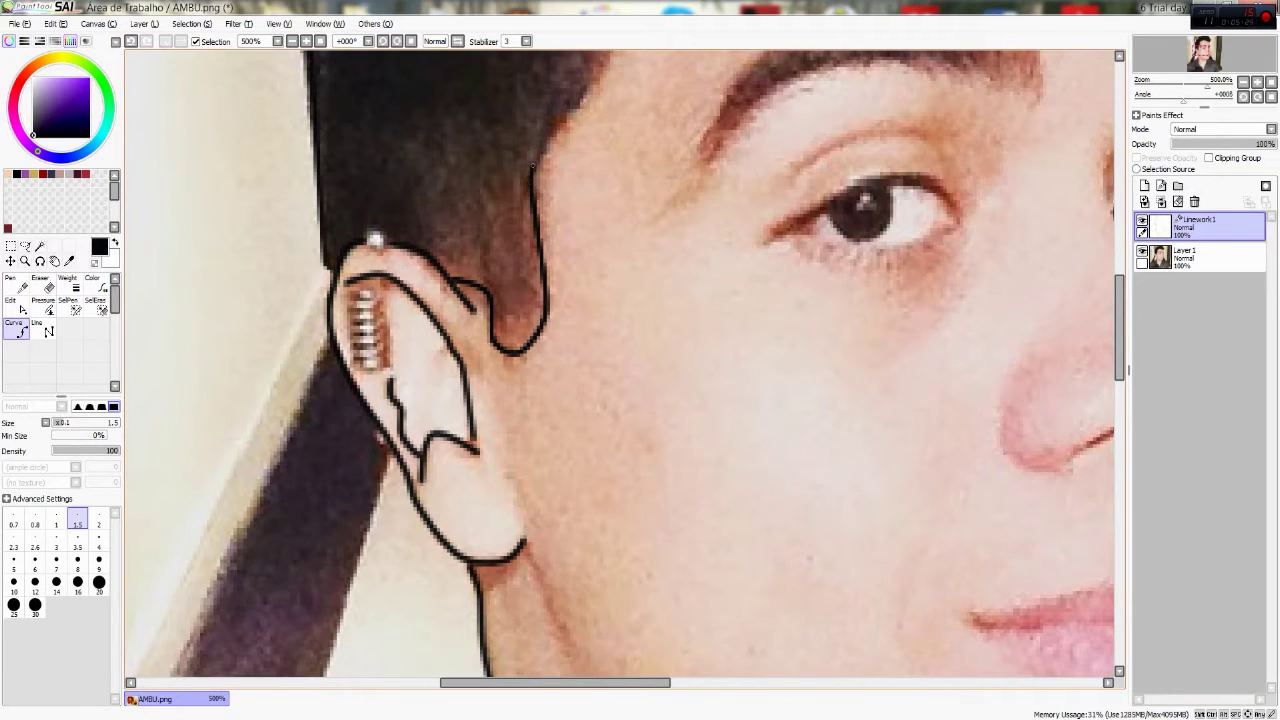
scroll(530, 170, "up", 3)
scroll(538, 291, "up", 2)
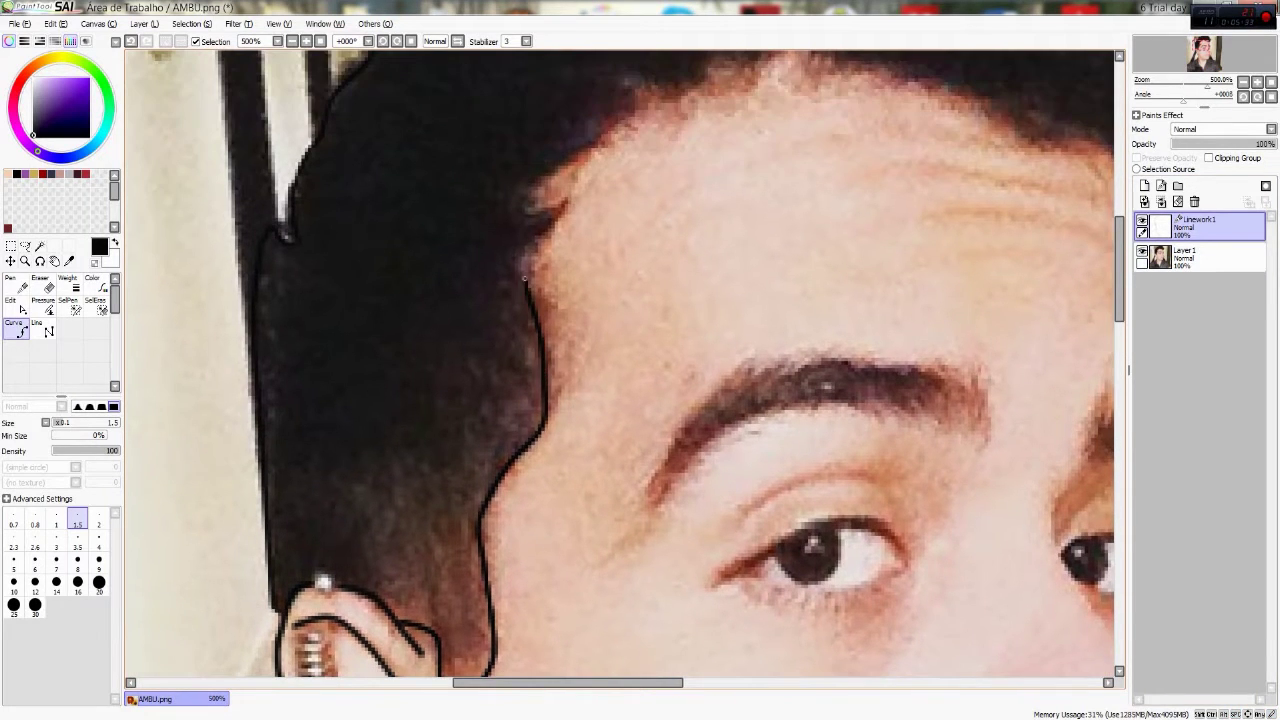
Step: Trace the jagged hairline from the temple across the forehead to the underside of the front tuft
scroll(528, 188, "up", 3)
scroll(528, 188, "right", 2)
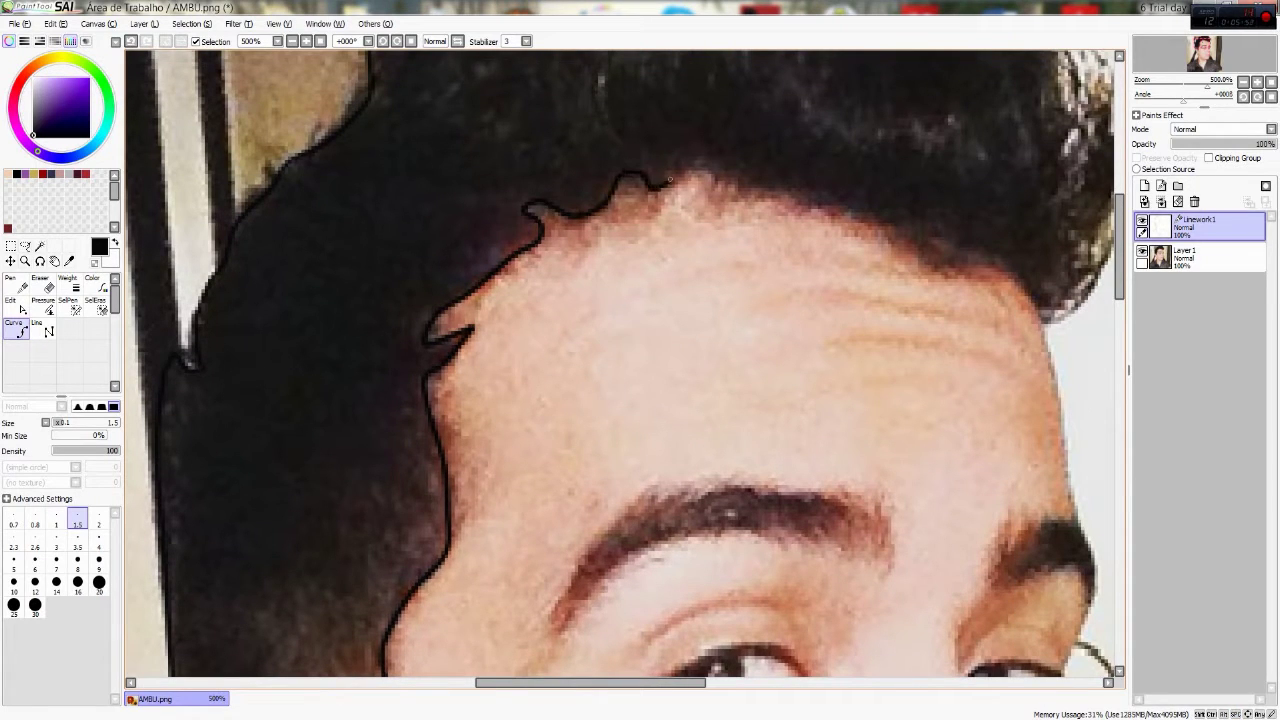
left_click_drag(930, 260, 712, 322)
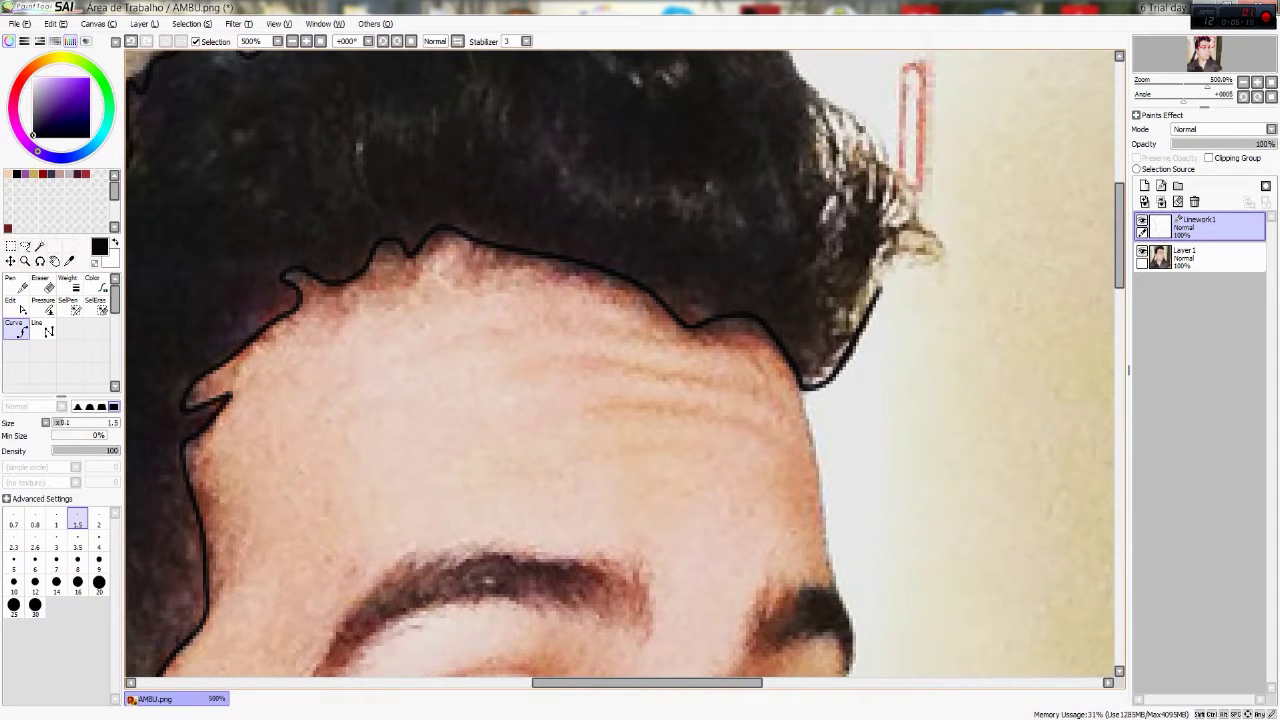
Step: Outline the front tuft's outer edge and trace its curls, loose strands and highlight shapes
left_click_drag(870, 285, 680, 445)
left_click(620, 258)
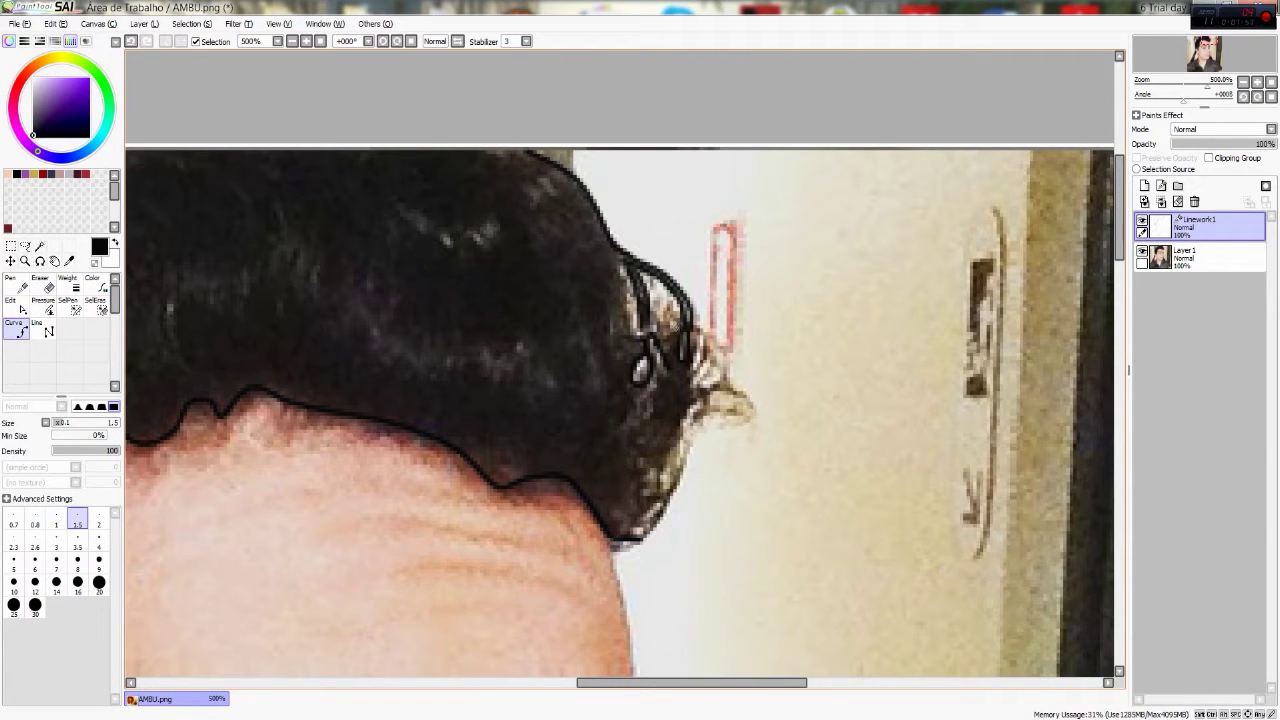
left_click_drag(622, 268, 636, 326)
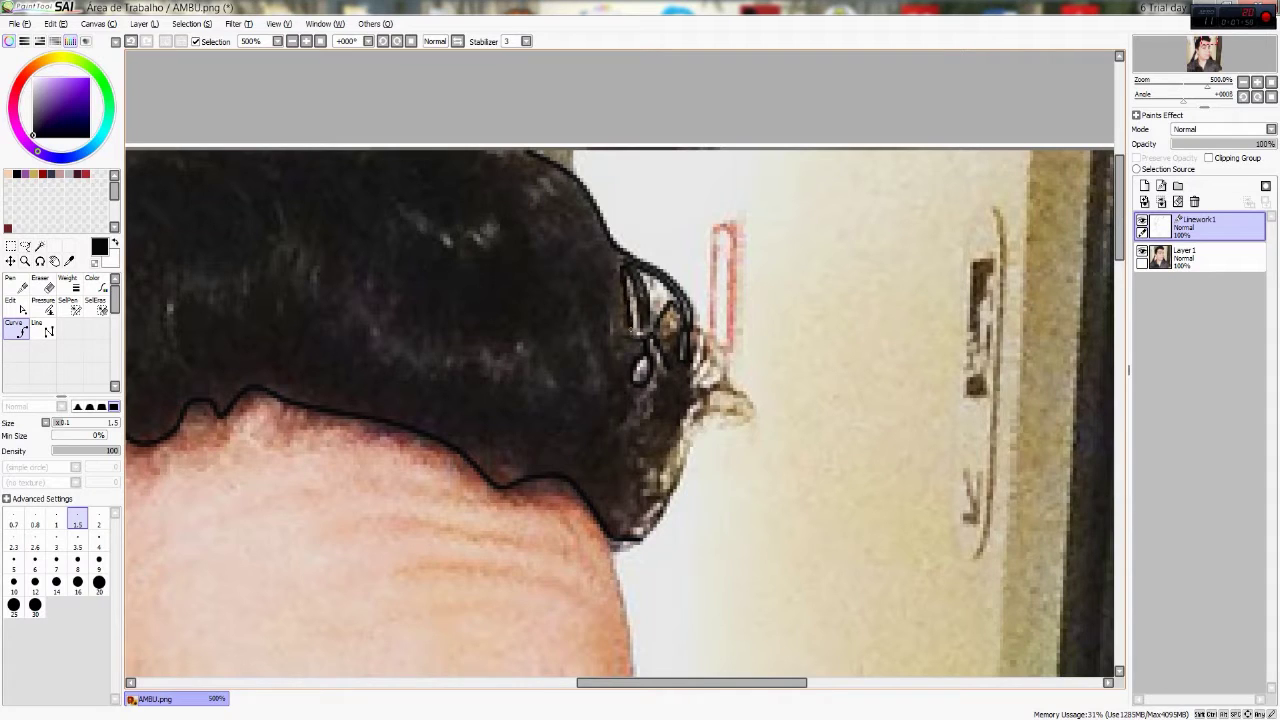
mouse_move(640, 535)
left_mouse_down()
mouse_move(718, 410)
mouse_move(745, 408)
mouse_move(680, 460)
mouse_move(650, 514)
left_mouse_up()
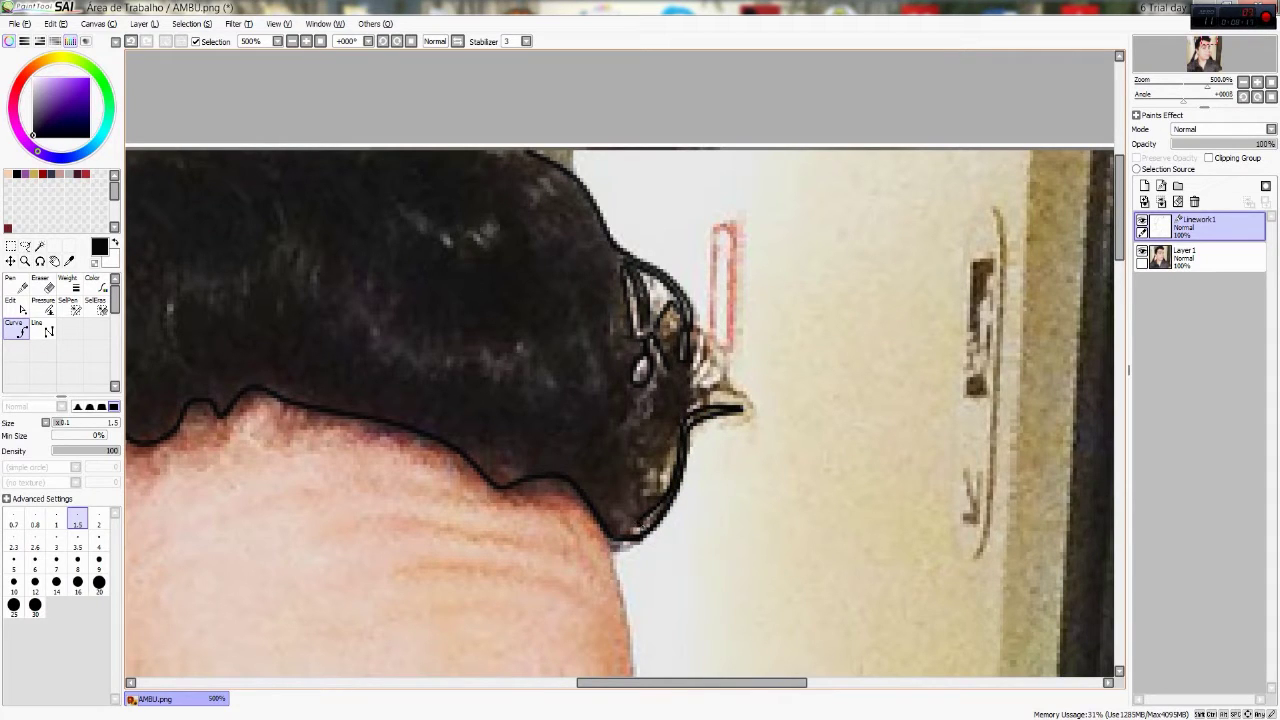
left_click_drag(681, 446, 660, 498)
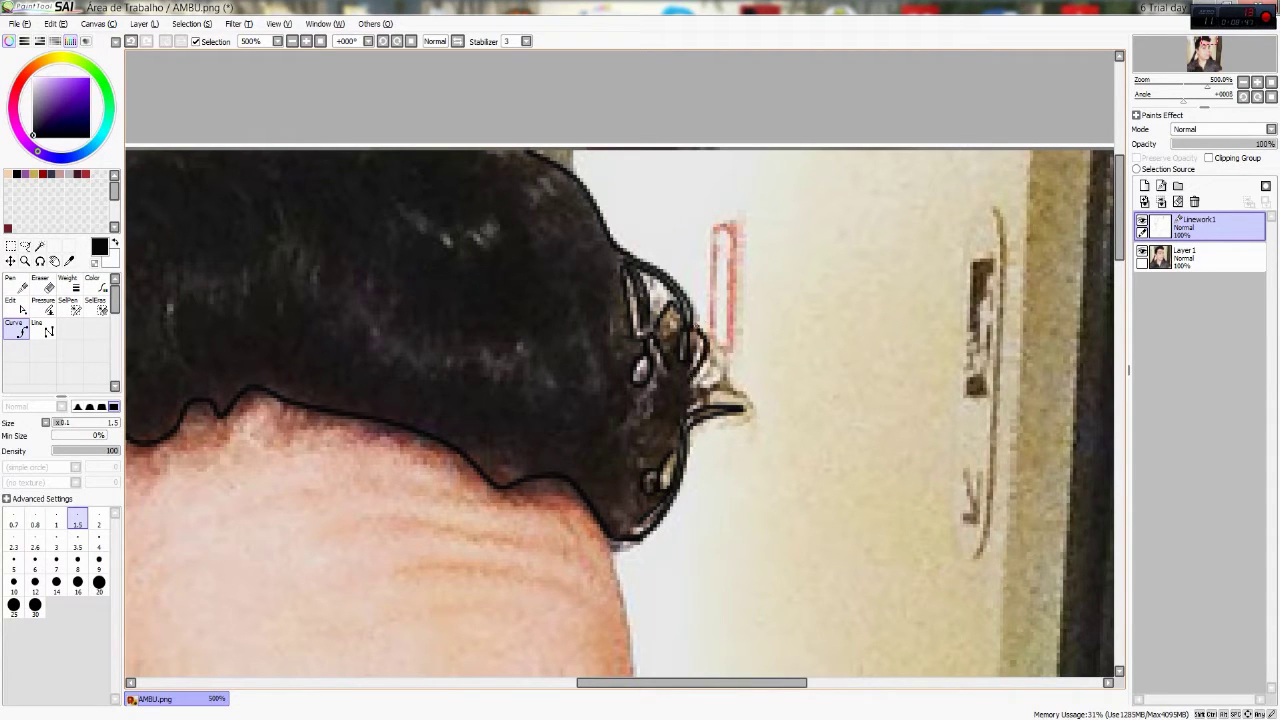
left_click_drag(712, 322, 690, 386)
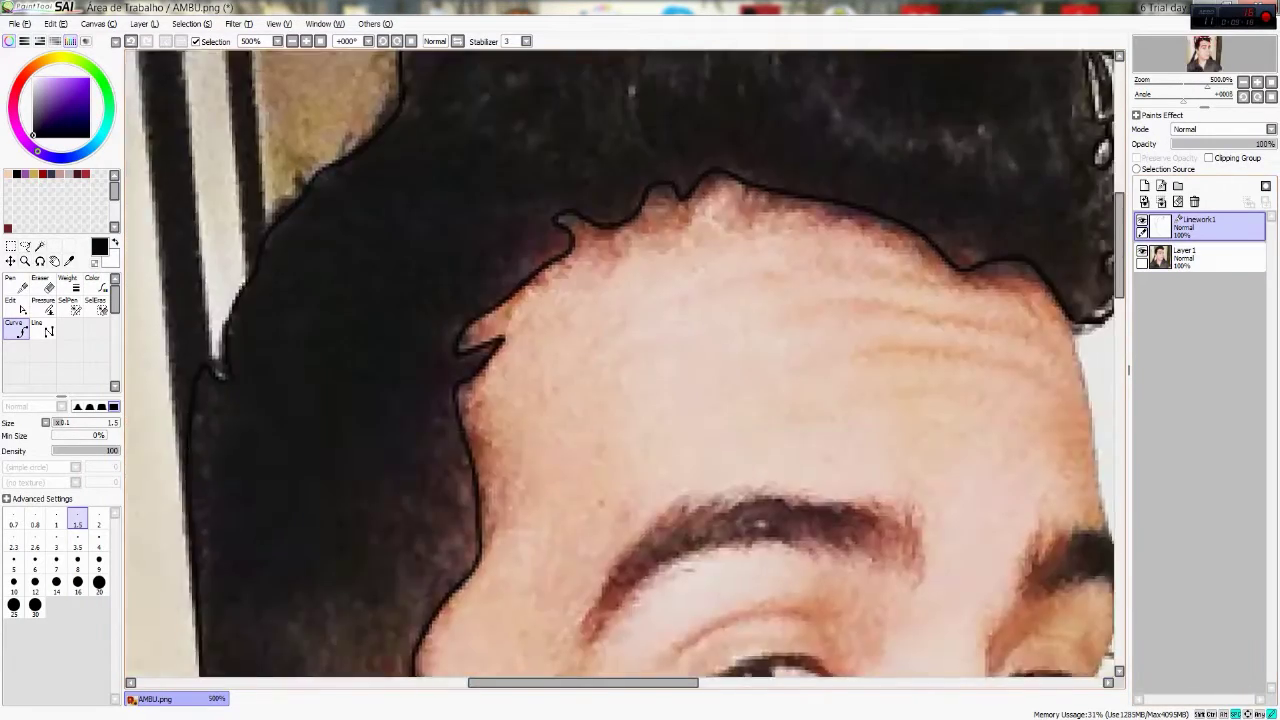
Step: Trace the far edge of the face from the forehead past the brow and eye at line size 2.3
key("bracketright")
key("bracketright")
scroll(620, 365, "up", 3)
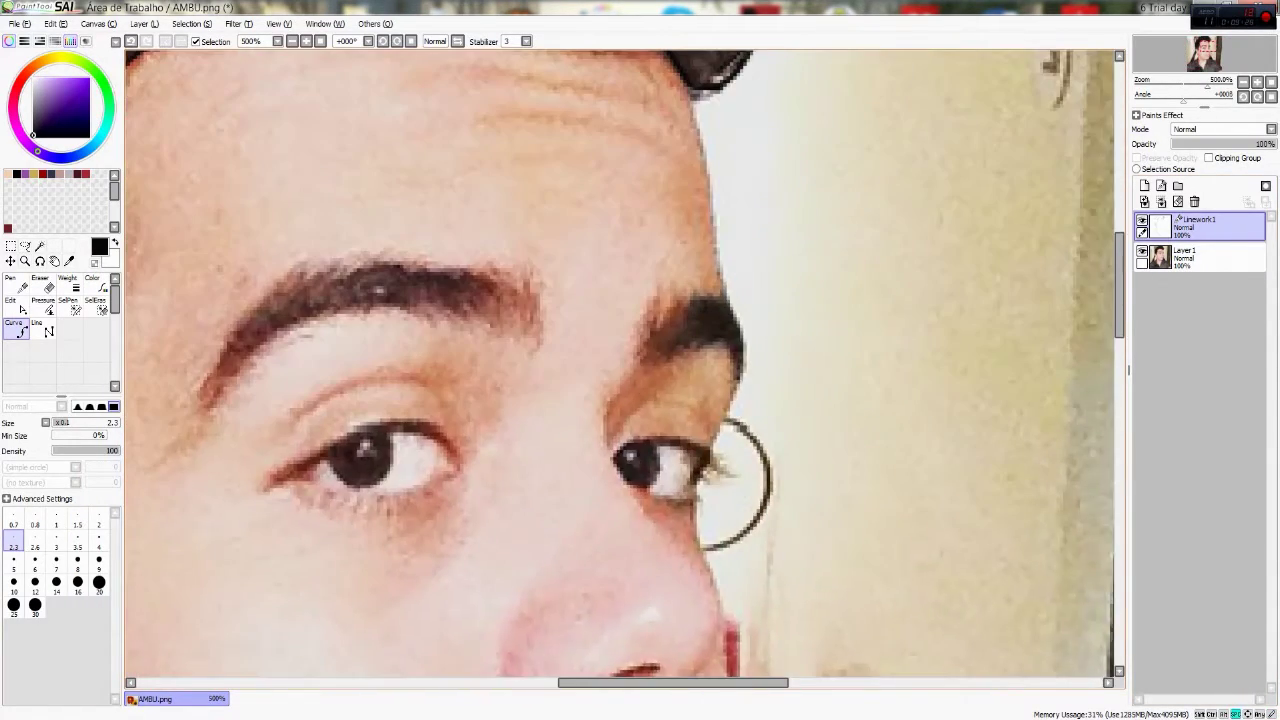
left_click_drag(712, 186, 740, 352)
left_click_drag(760, 398, 762, 436)
scroll(762, 436, "down", 3)
left_click_drag(728, 215, 704, 282)
left_click_drag(688, 346, 692, 398)
Step: Trace the far face contour from below the eye past the nose and lips, around the chin to the collar
scroll(692, 398, "down", 2)
left_click_drag(690, 290, 716, 505)
scroll(716, 505, "down", 4)
left_click_drag(745, 313, 672, 576)
scroll(660, 560, "down", 2)
left_click_drag(645, 478, 528, 530)
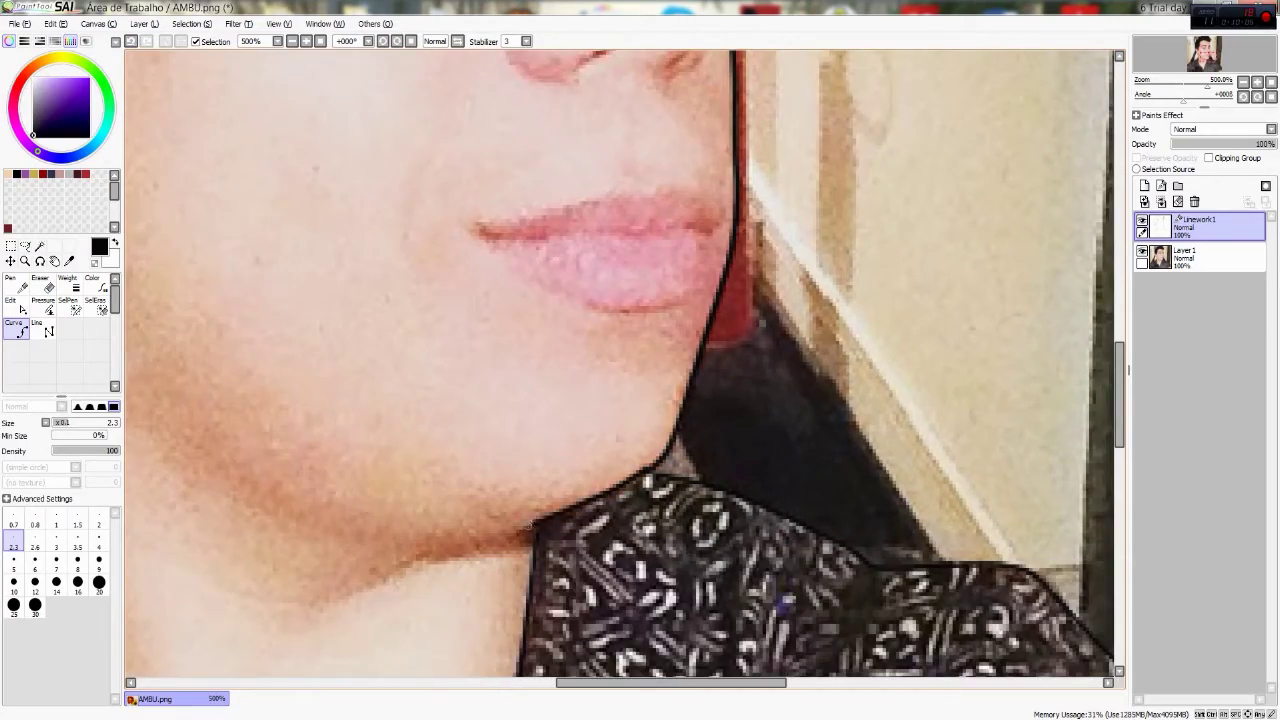
scroll(600, 500, "down", 2)
scroll(620, 368, "up", 3)
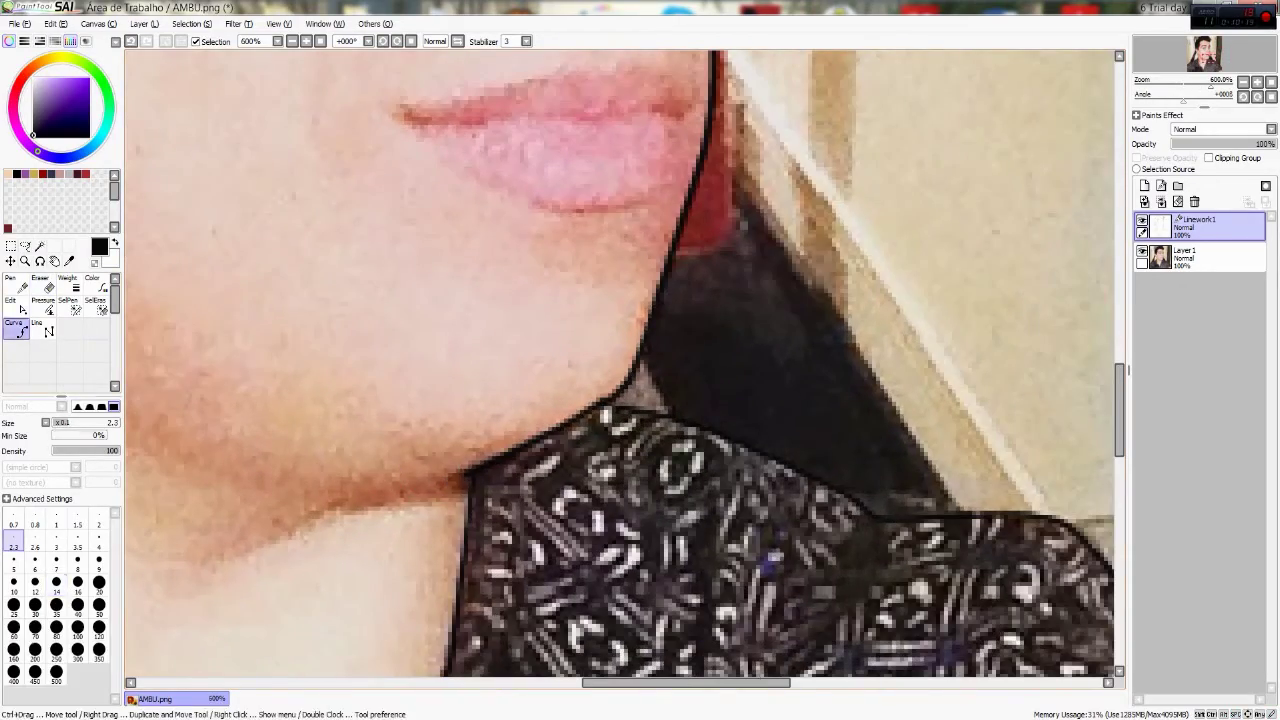
scroll(620, 368, "down", 4)
scroll(591, 336, "up", 3)
left_click(77, 518)
mouse_move(1004, 380)
left_mouse_down()
mouse_move(888, 409)
mouse_move(789, 481)
mouse_move(756, 534)
left_mouse_up()
scroll(620, 340, "down", 3)
scroll(620, 368, "up", 4)
scroll(650, 340, "up", 3)
Step: Outline both eyebrows as closed shapes with size 2.6 curve lines
left_click(13, 545)
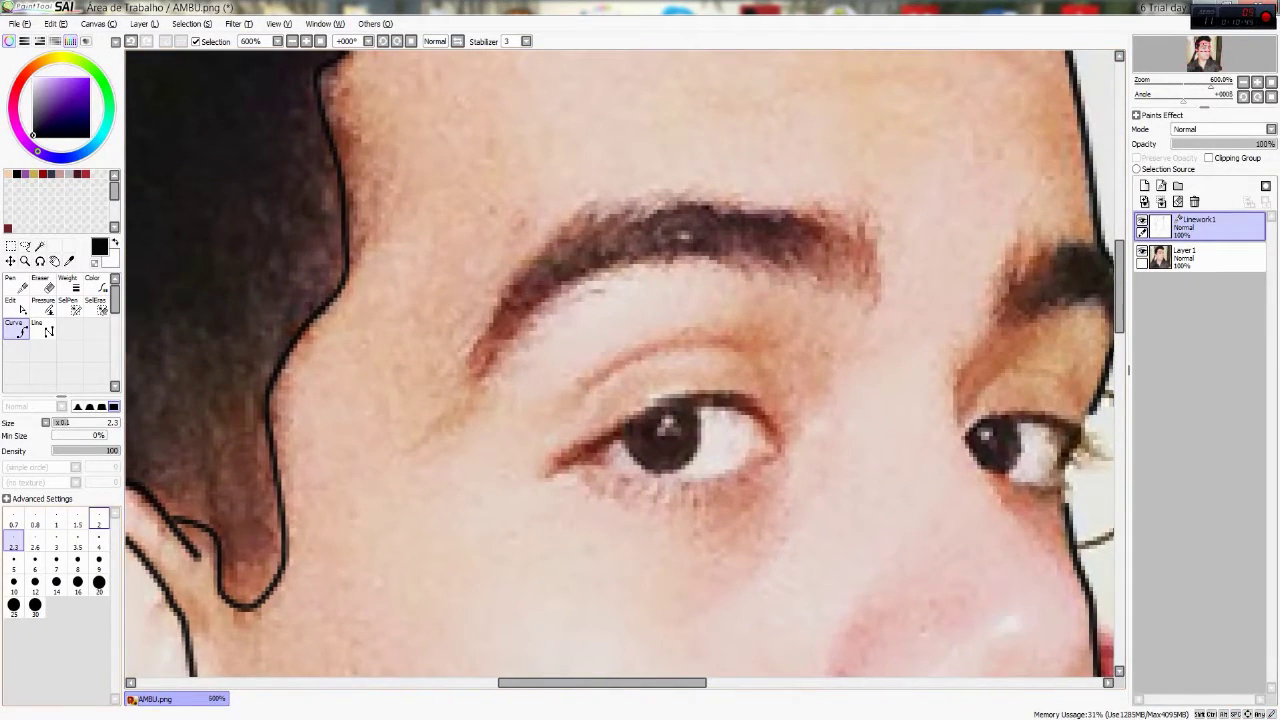
left_click(35, 545)
mouse_move(868, 236)
left_mouse_down()
mouse_move(782, 210)
mouse_move(548, 242)
mouse_move(468, 366)
mouse_move(515, 322)
mouse_move(760, 266)
mouse_move(872, 300)
mouse_move(867, 235)
mouse_move(587, 310)
left_mouse_up()
left_click_drag(718, 378, 811, 320)
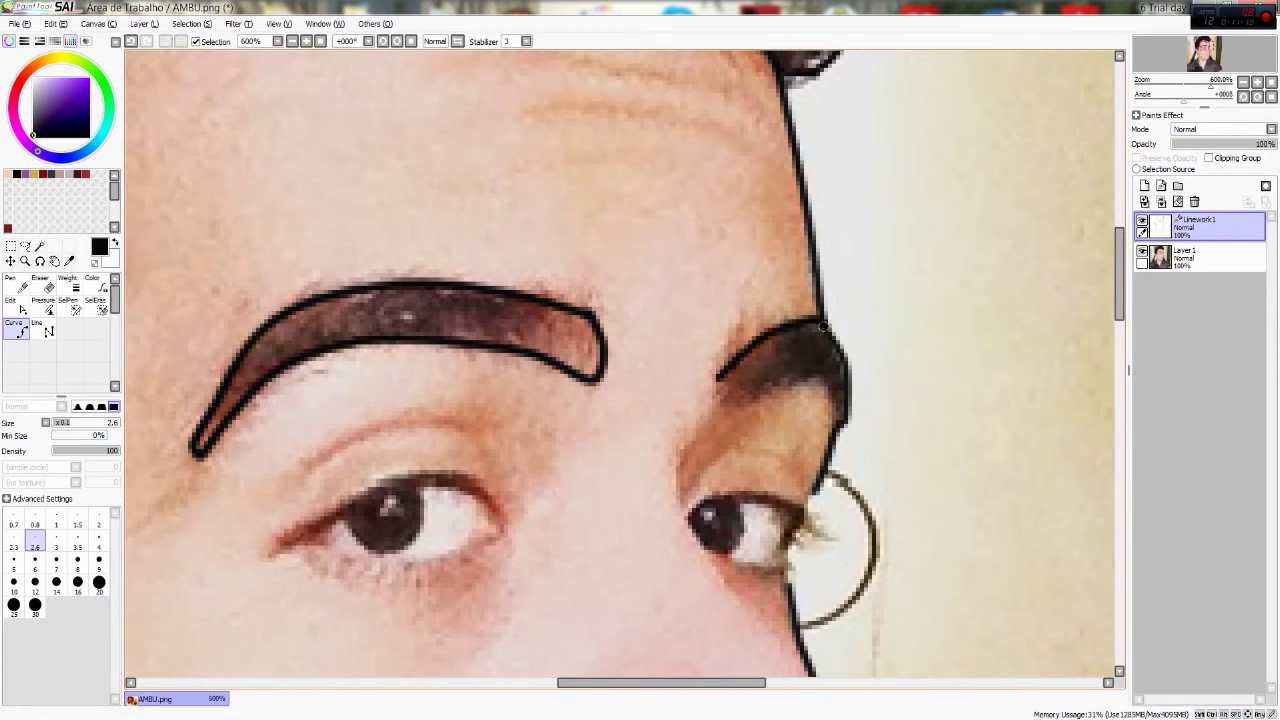
key("alt+Tab")
key("alt+Tab")
mouse_move(720, 382)
left_mouse_down()
mouse_move(816, 377)
mouse_move(841, 392)
mouse_move(838, 432)
left_mouse_up()
Step: Trace the eyelid crease above the eye nearest the ear with a size 1.5 line
scroll(480, 550, "up", 2)
left_click_drag(480, 550, 781, 439)
left_click(77, 520)
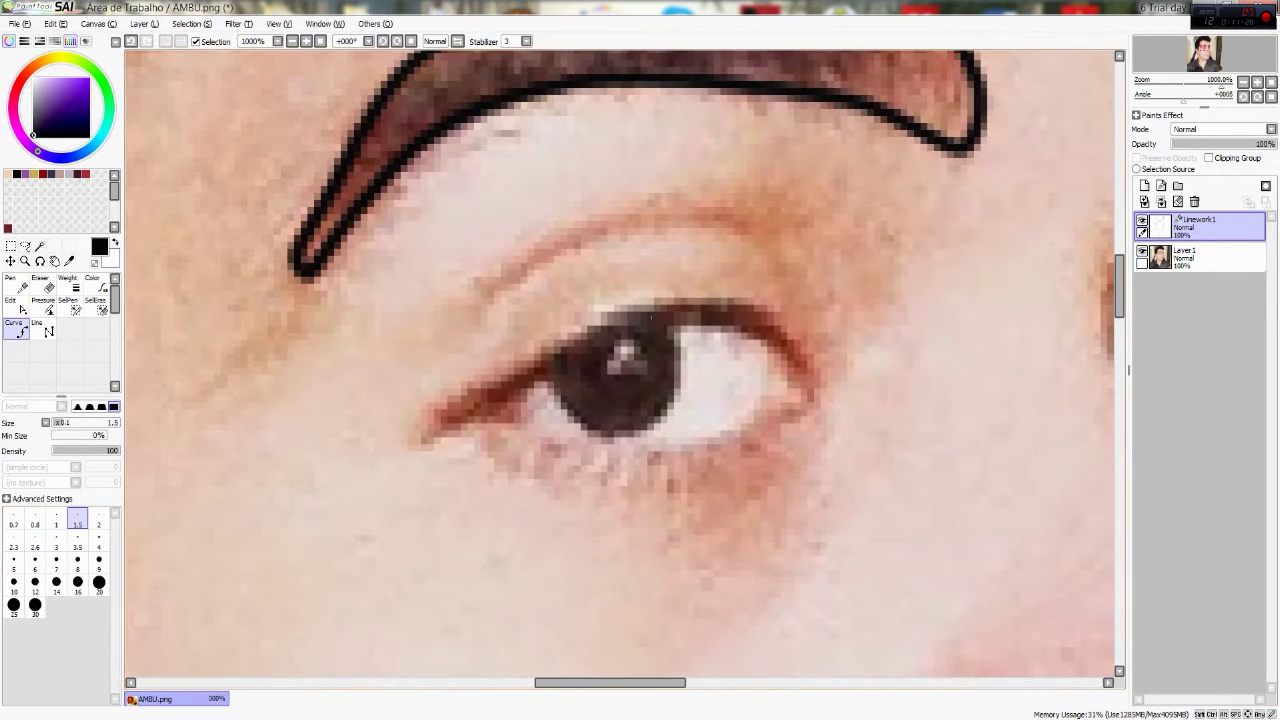
left_click(56, 518)
mouse_move(765, 246)
left_mouse_down()
mouse_move(713, 213)
mouse_move(562, 244)
mouse_move(475, 316)
left_mouse_up()
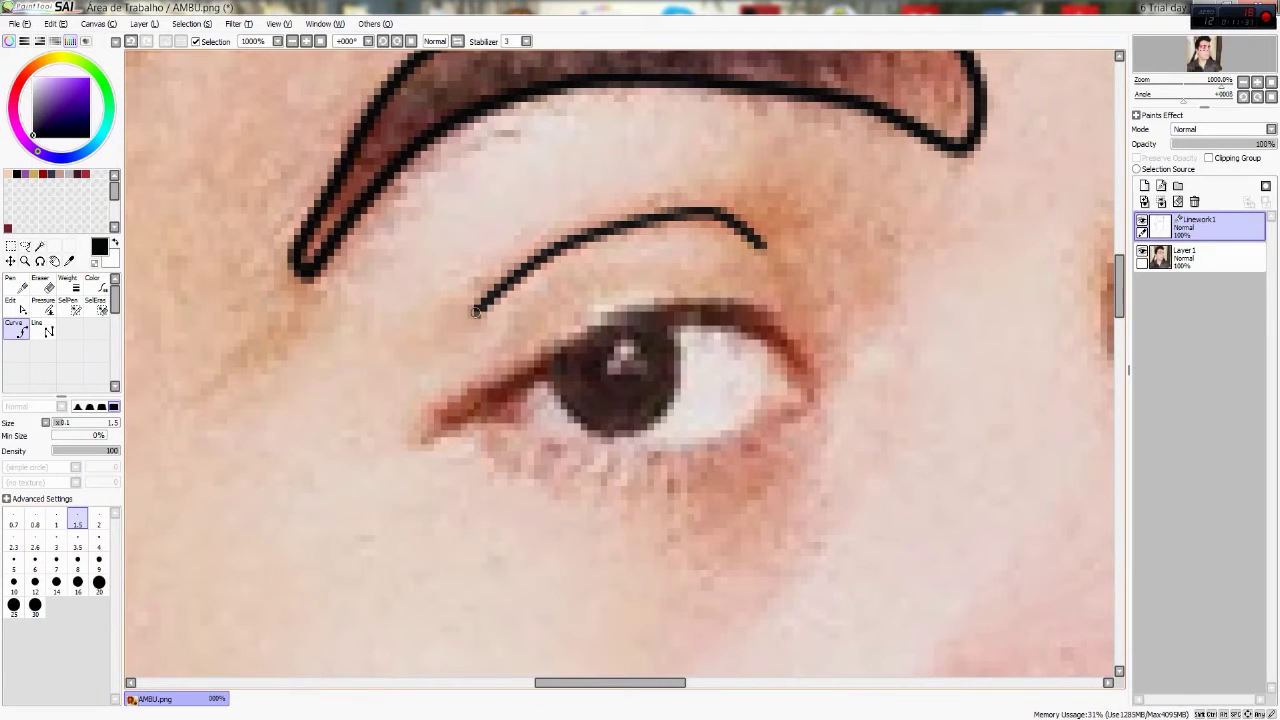
Step: Outline the eyelids and outer corner of the eye nearest the ear, and trace its iris and highlight at line size 0.8
mouse_move(779, 372)
left_mouse_down()
mouse_move(650, 317)
mouse_move(525, 374)
mouse_move(505, 415)
mouse_move(660, 443)
mouse_move(787, 406)
mouse_move(805, 381)
left_mouse_up()
left_click_drag(549, 383, 522, 412)
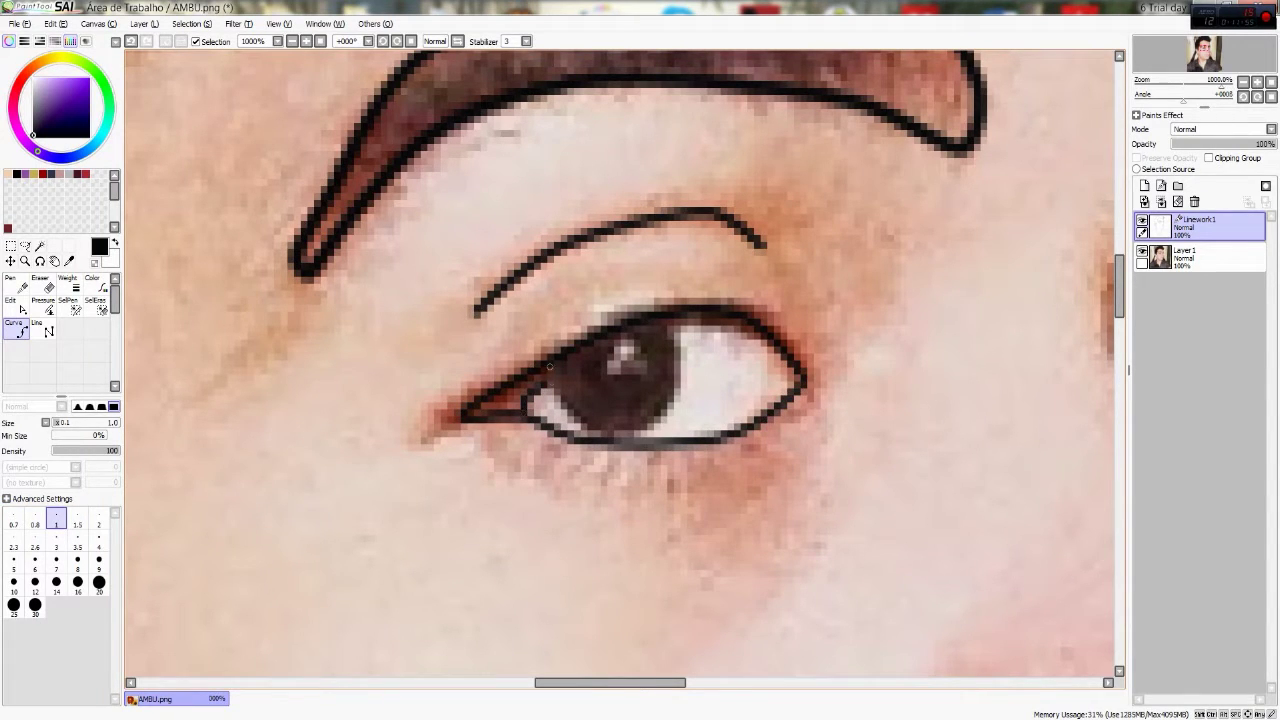
key("bracketleft")
mouse_move(549, 370)
left_mouse_down()
mouse_move(592, 433)
mouse_move(673, 399)
mouse_move(669, 323)
left_mouse_up()
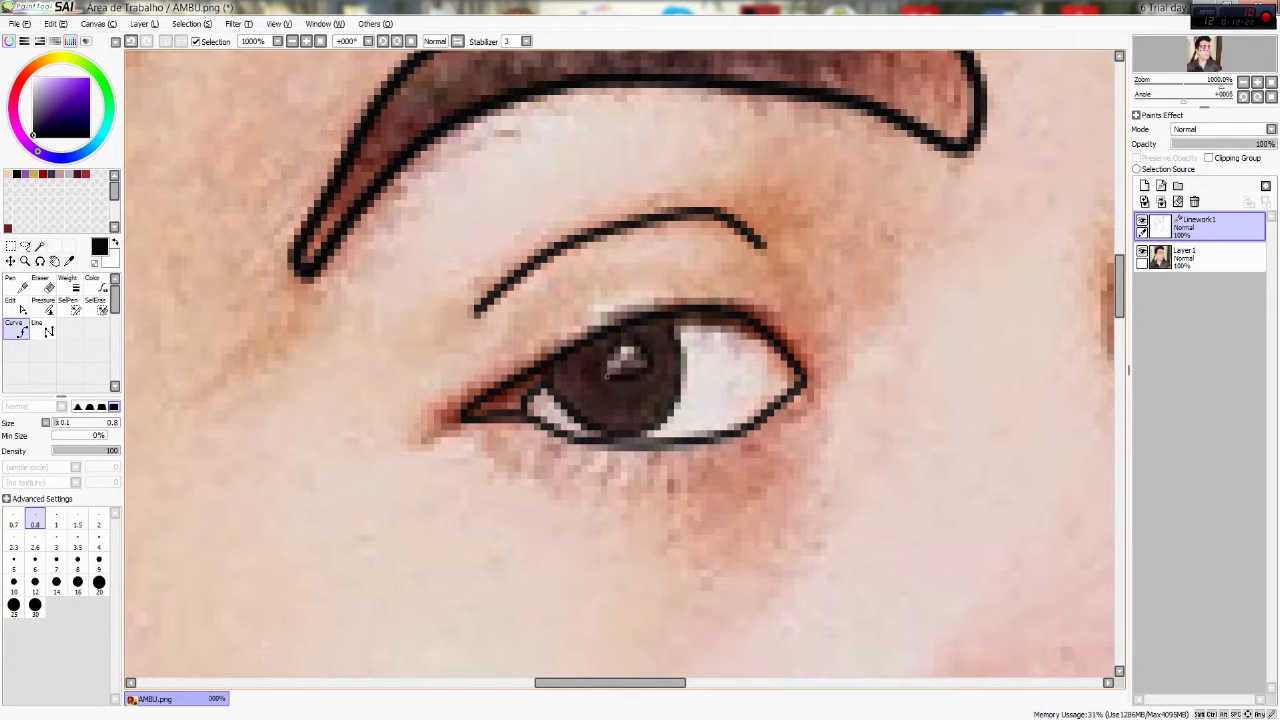
Step: Hide the photo layer to inspect the linework of the whole portrait on its own
scroll(610, 372, "down", 4)
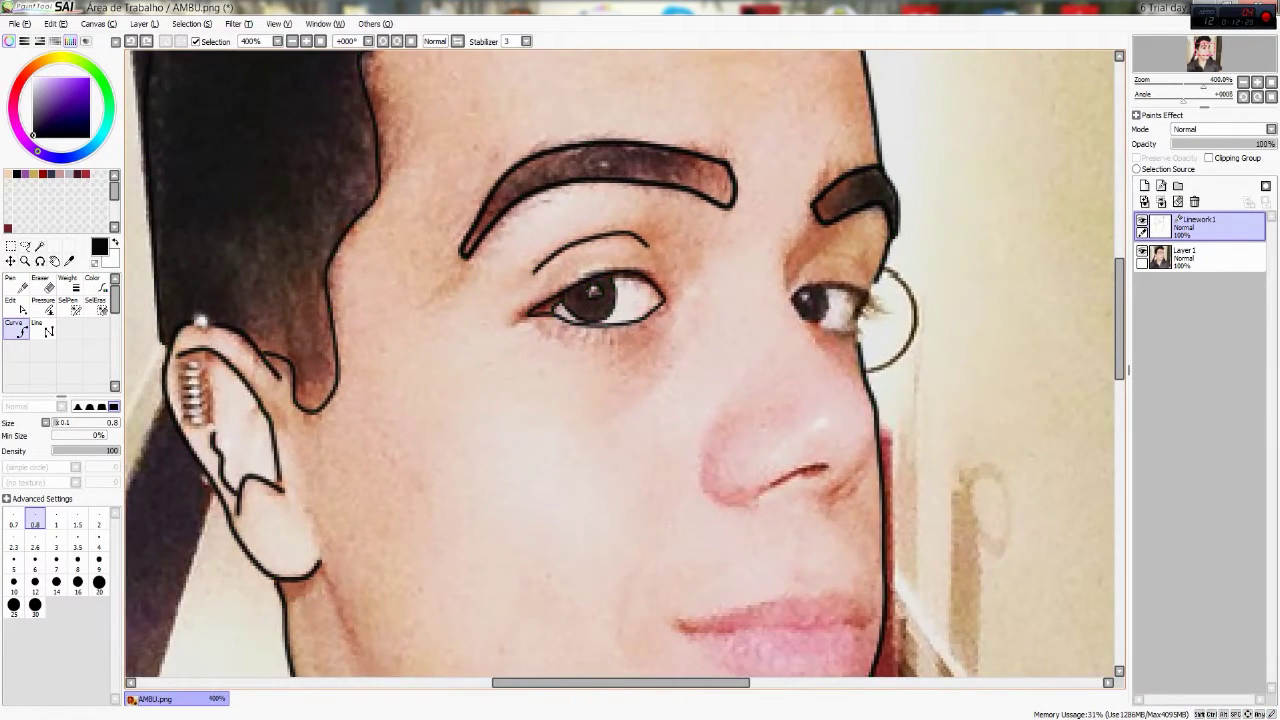
scroll(587, 293, "up", 4)
scroll(610, 291, "down", 7)
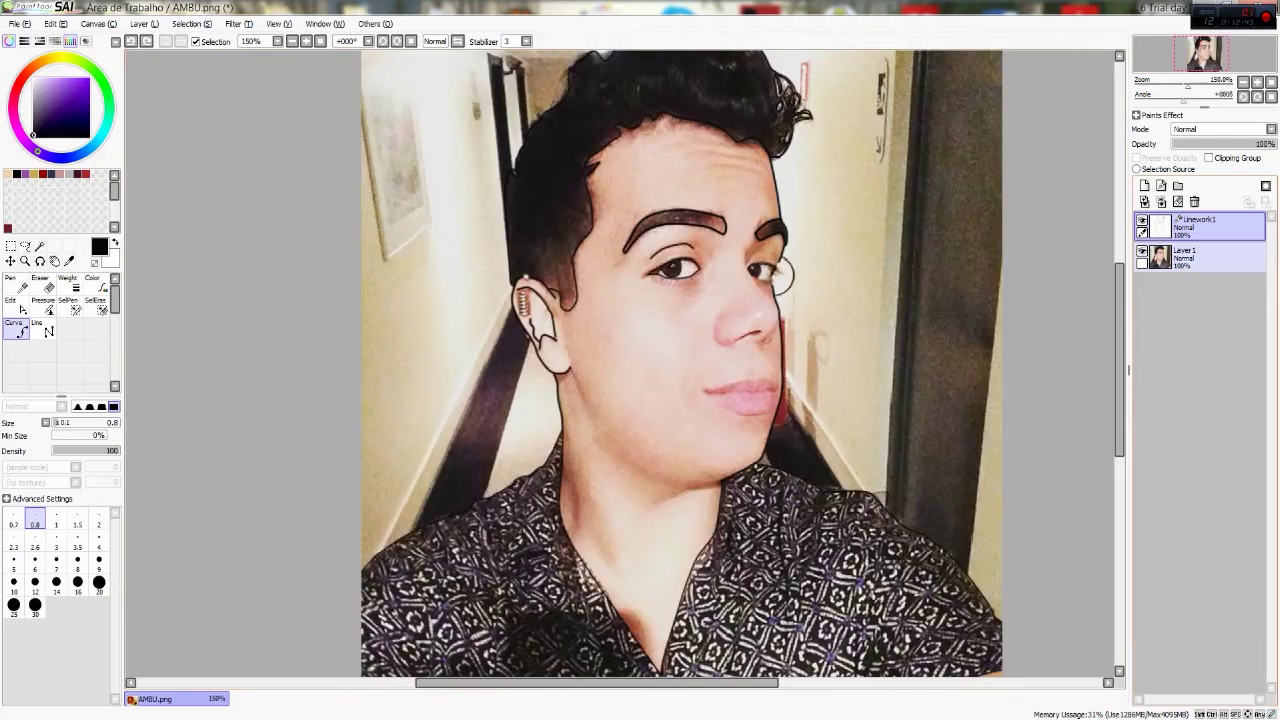
left_click(1142, 256)
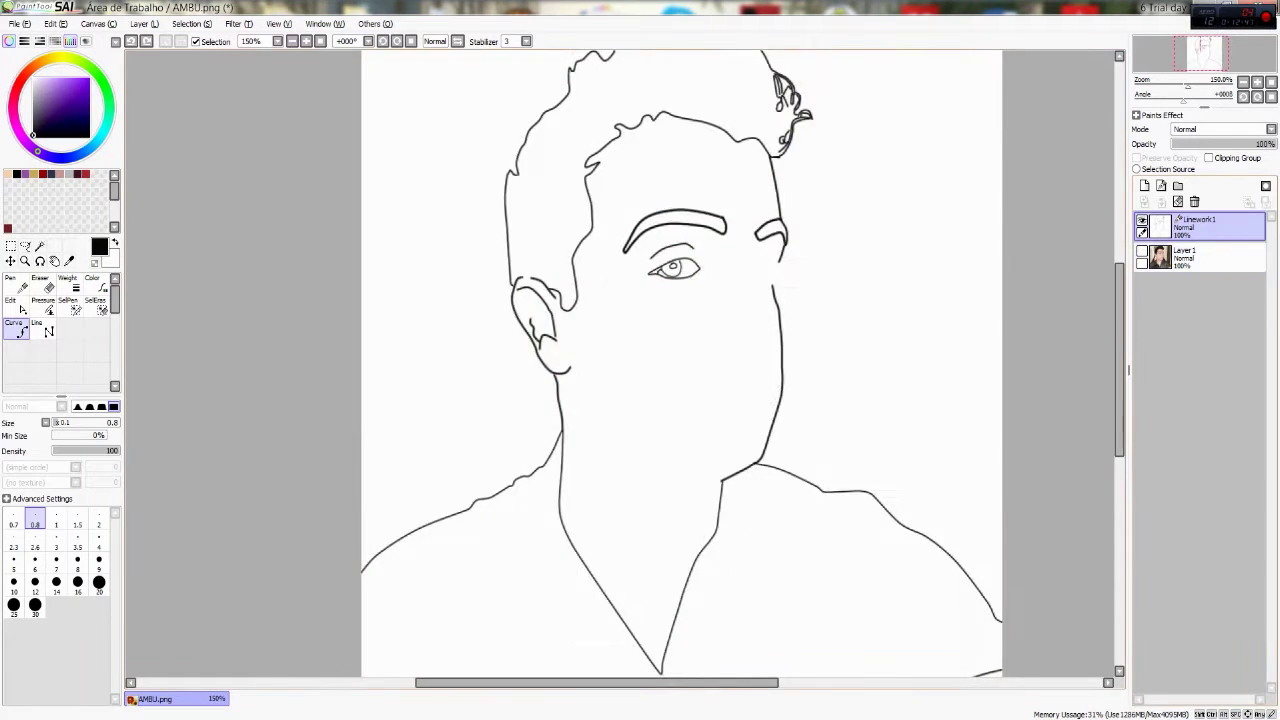
Step: With the photo shown, remove the short line inside the eye's outer corner, and hide the photo layer to review the linework
scroll(688, 272, "up", 7)
key("e")
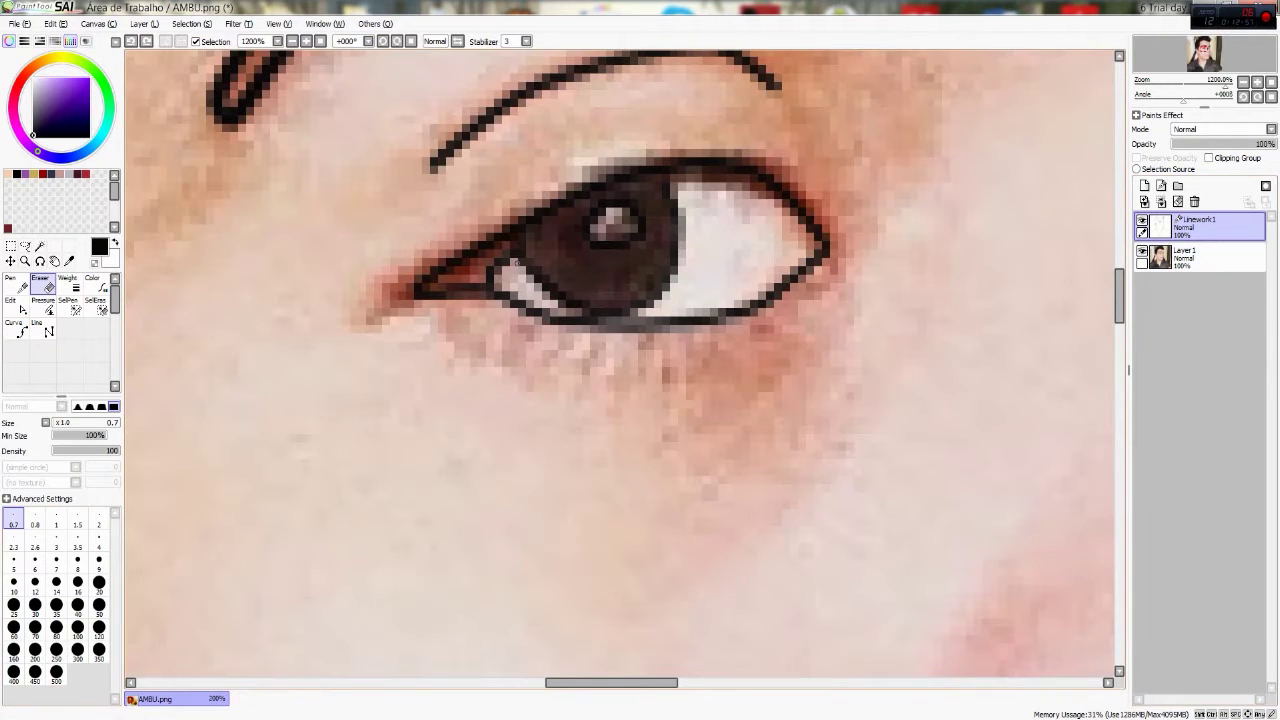
key("c")
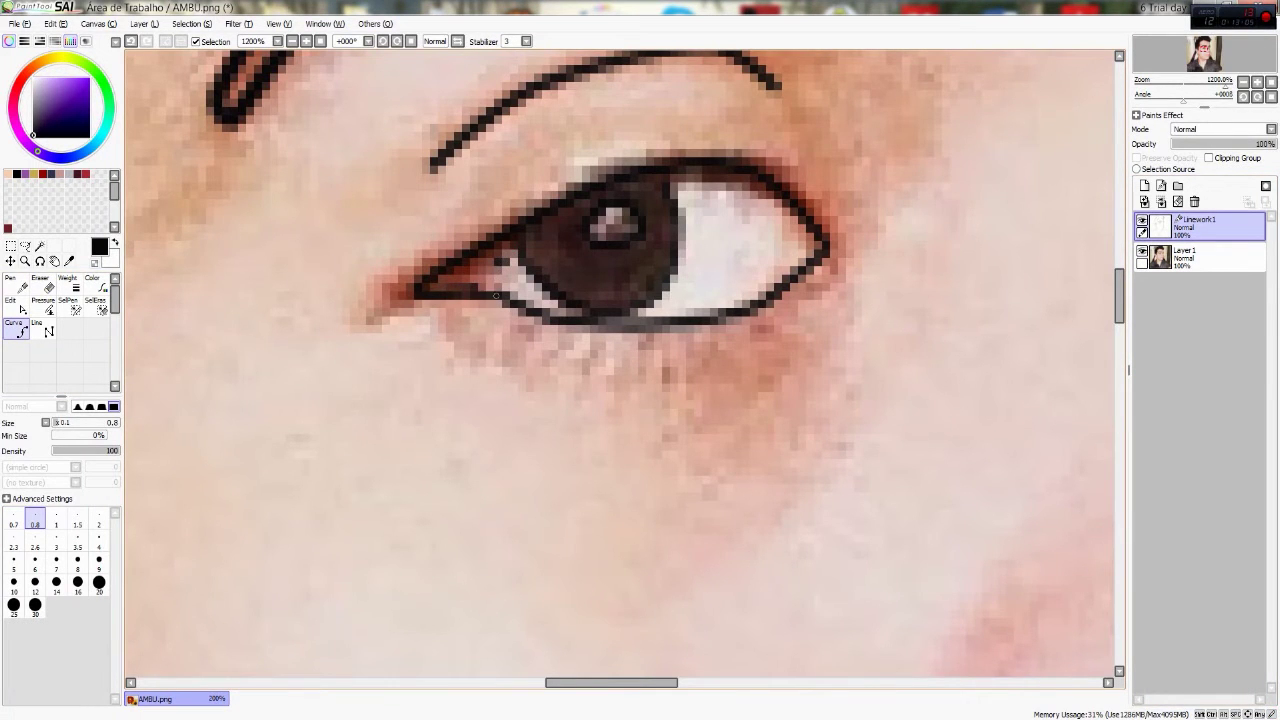
scroll(620, 365, "down", 5)
scroll(830, 400, "up", 3)
key("e")
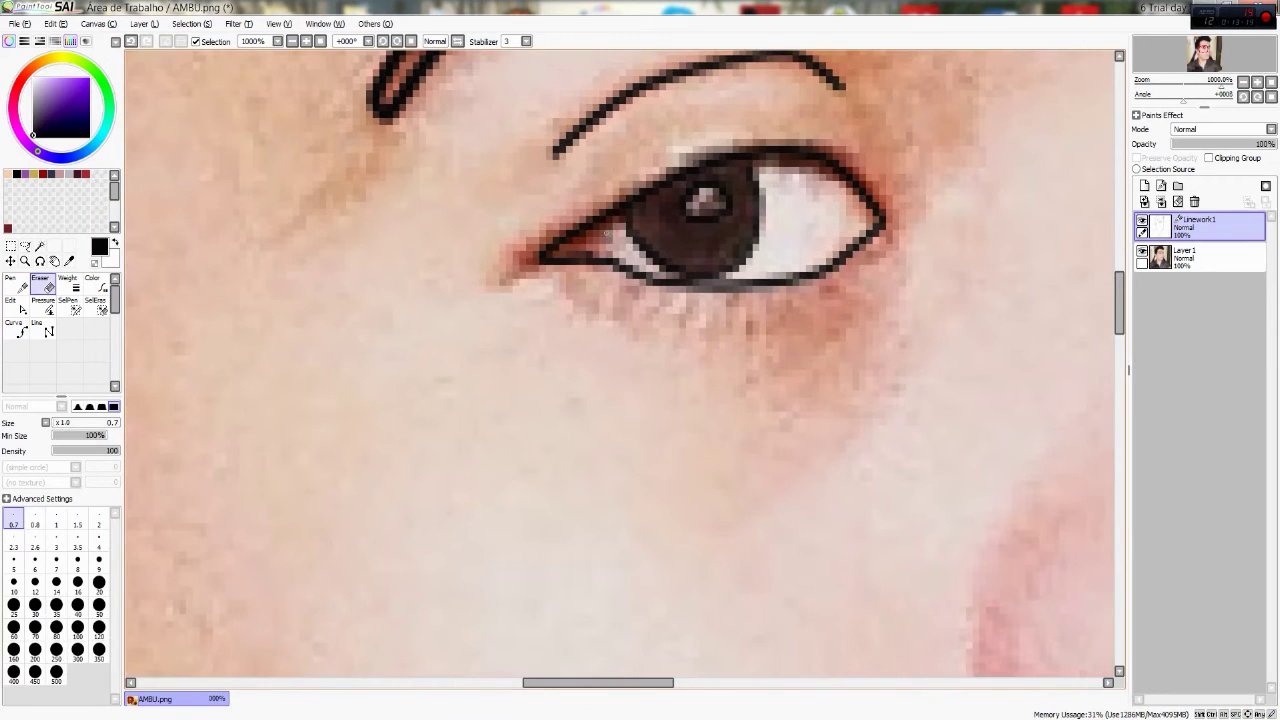
scroll(620, 365, "down", 6)
left_click(1142, 252)
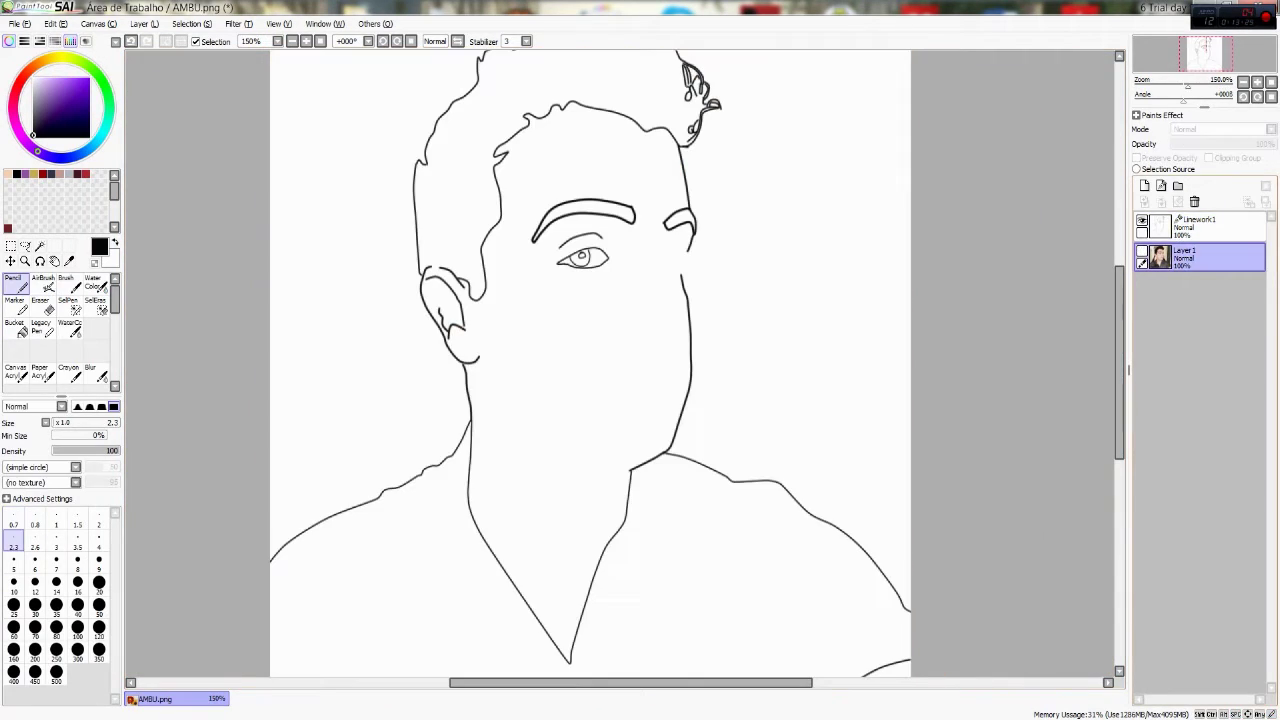
Step: With the photo shown, outline the upper and lower eyelids of the eye farthest from the ear at line size 0.8
left_click(1142, 252)
scroll(577, 241, "up", 5)
key("c")
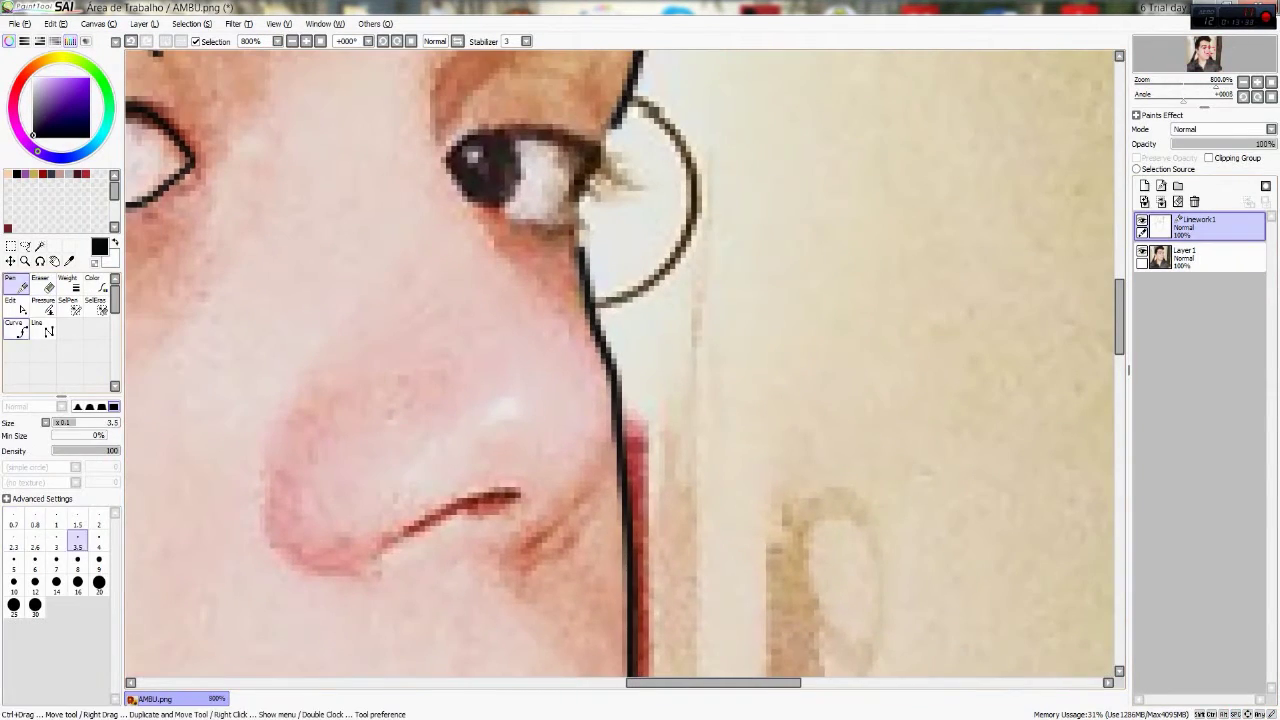
mouse_move(440, 282)
left_mouse_down()
mouse_move(534, 262)
mouse_move(596, 292)
left_mouse_up()
mouse_move(576, 340)
left_mouse_down()
mouse_move(523, 355)
mouse_move(440, 288)
left_mouse_up()
left_click_drag(516, 268, 500, 340)
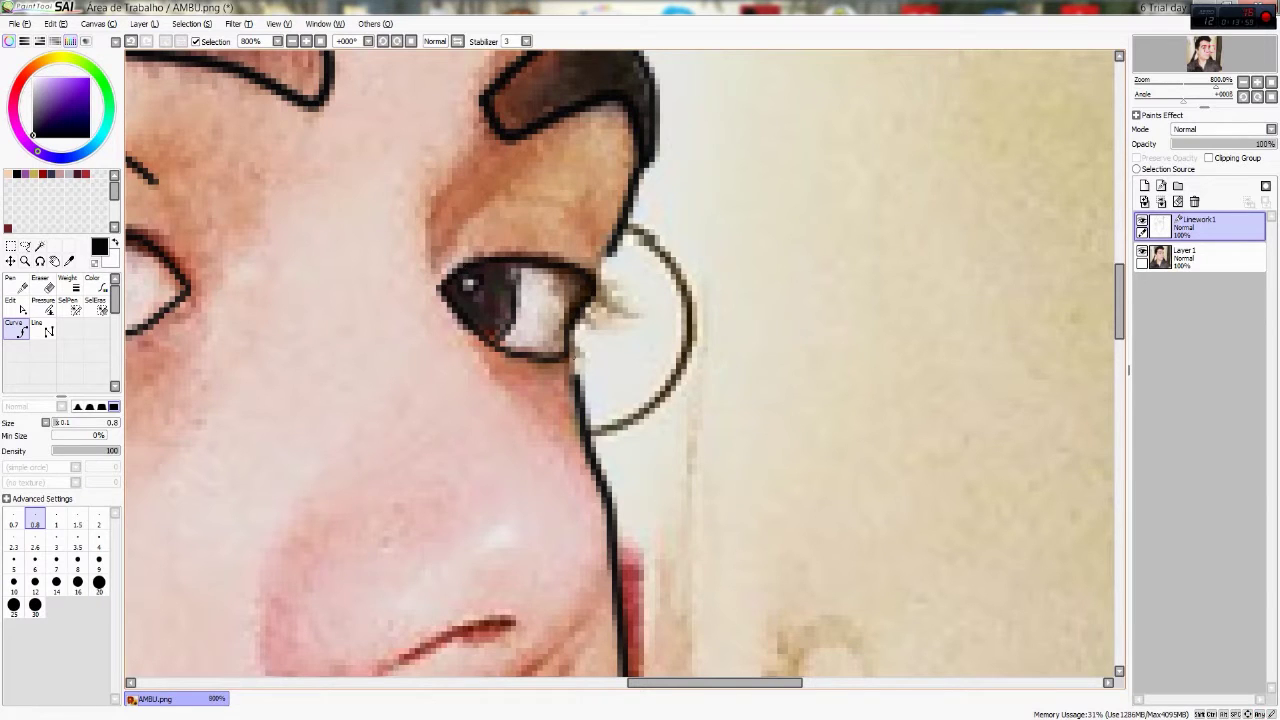
Step: Join the face contour beside the far eye with a size 2.3 line, and trace that eye's lid crease at size 1
left_click(13, 547)
left_click_drag(622, 246, 577, 372)
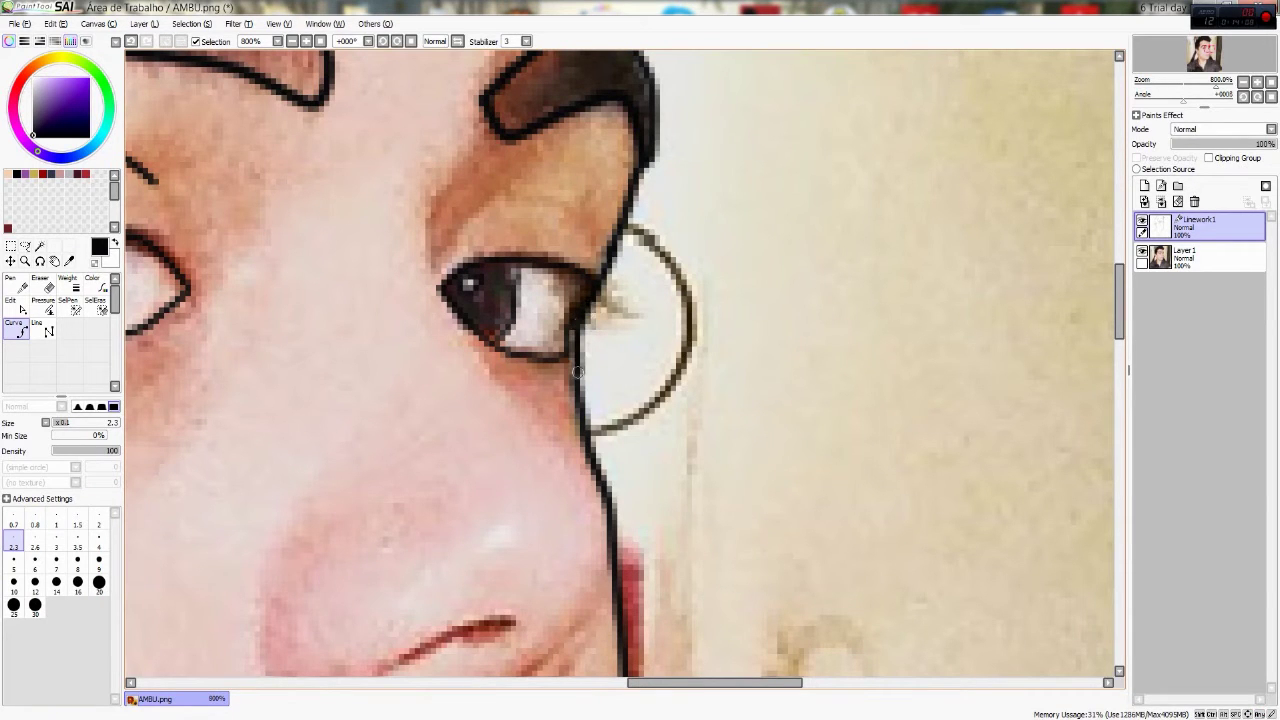
left_click(56, 518)
mouse_move(438, 262)
left_mouse_down()
mouse_move(536, 190)
mouse_move(593, 234)
mouse_move(687, 357)
left_mouse_up()
Step: Trace the nose bridge and tip, both sides of the nose and the nostril with size 2.3 lines
scroll(600, 250, "down", 3)
left_click(13, 547)
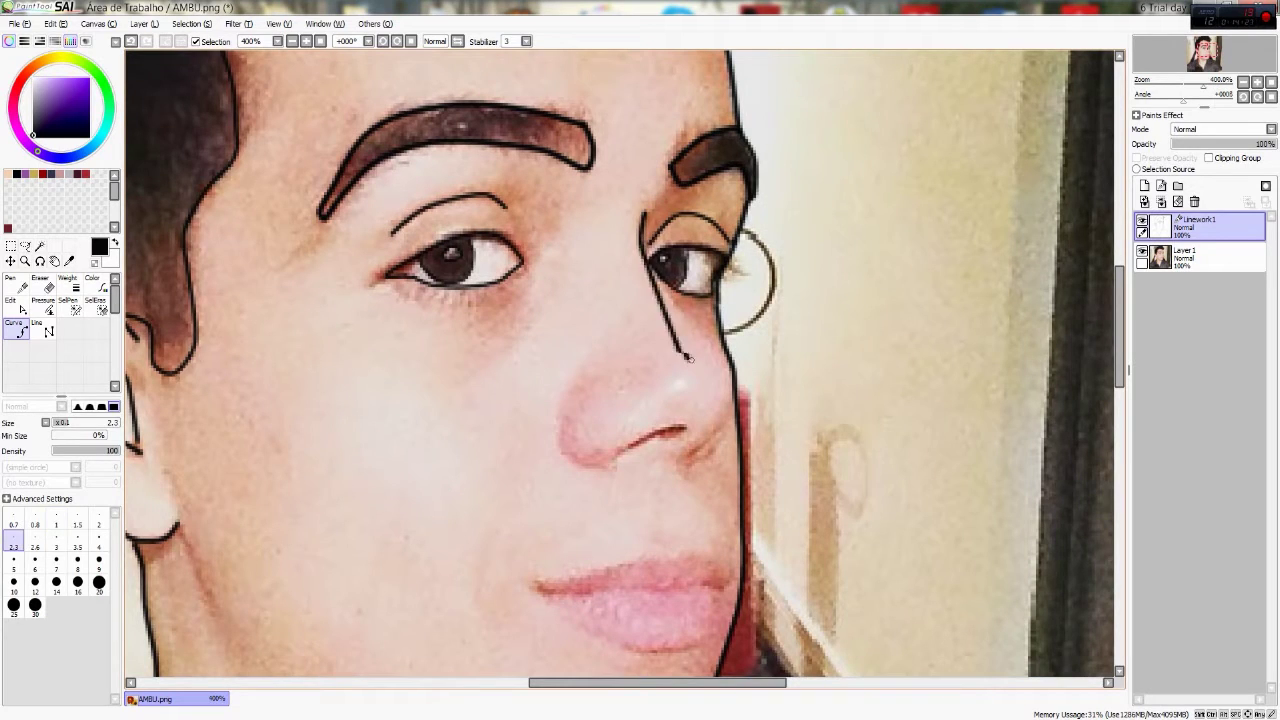
left_click(733, 388)
mouse_move(572, 391)
left_mouse_down()
mouse_move(558, 428)
mouse_move(573, 462)
mouse_move(611, 473)
mouse_move(667, 429)
left_mouse_up()
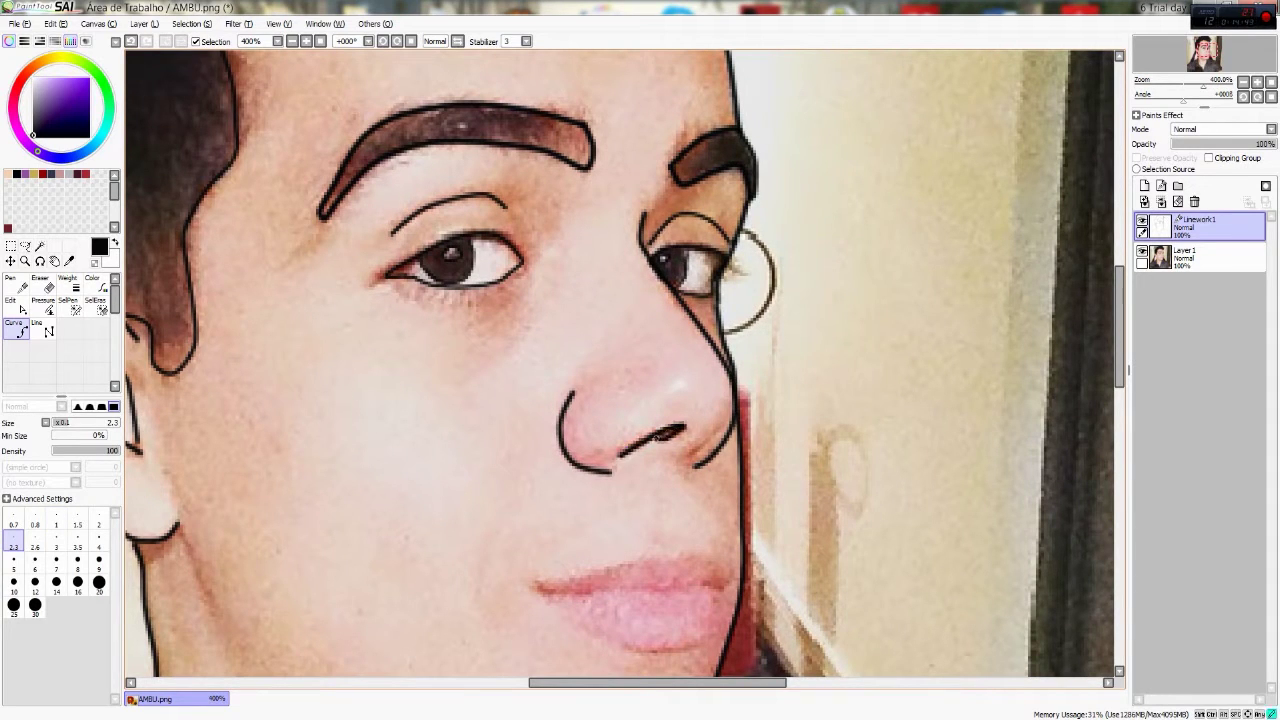
Step: Try to trace the upper and lower lip edges with a size 1.5 line
left_click_drag(690, 562, 623, 431)
left_click(77, 519)
left_click(665, 437)
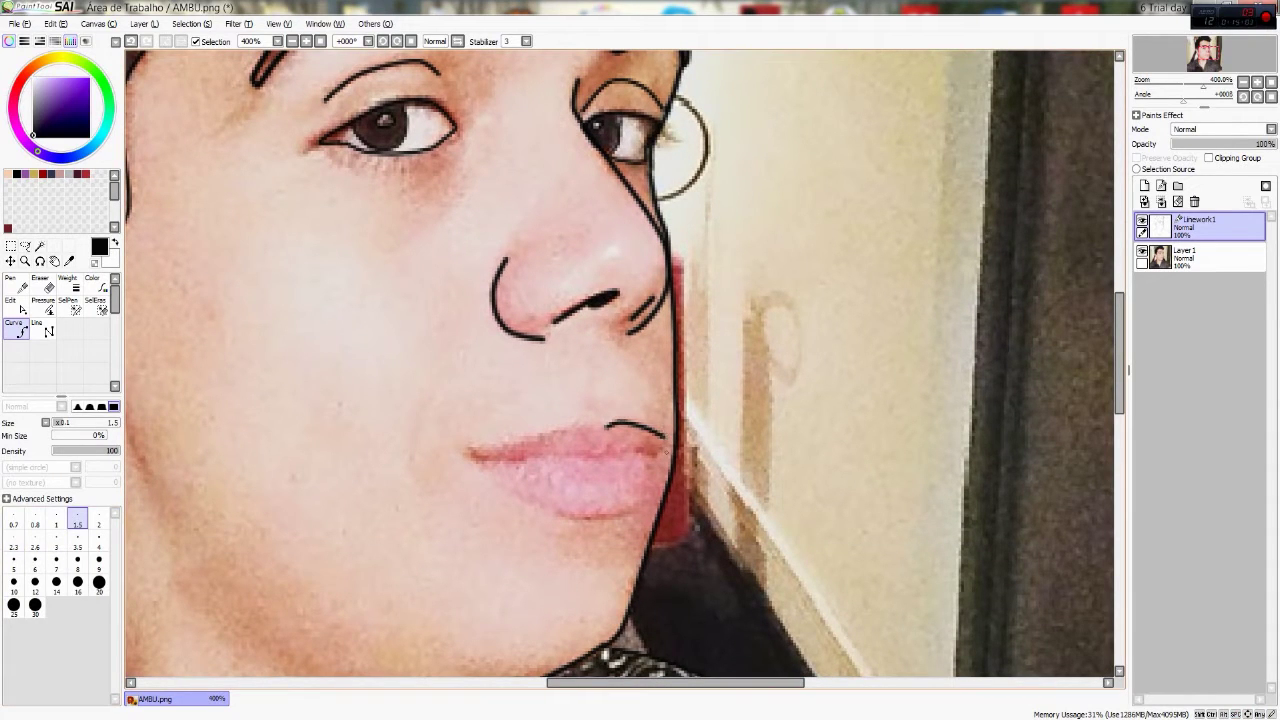
mouse_move(665, 448)
left_mouse_down()
mouse_move(470, 456)
mouse_move(603, 424)
left_mouse_up()
mouse_move(488, 464)
left_mouse_down()
mouse_move(528, 497)
mouse_move(595, 517)
mouse_move(656, 496)
left_mouse_up()
key("ctrl+z")
scroll(620, 360, "down", 5)
scroll(620, 360, "up", 5)
left_click(578, 415)
key("Escape")
Step: Try to outline the lips from the cupid's bow around the mouth corner at line size 0.7
left_click(13, 519)
left_click(712, 392)
left_click(697, 386)
left_click(658, 394)
left_click(612, 404)
left_click(577, 413)
left_click(636, 458)
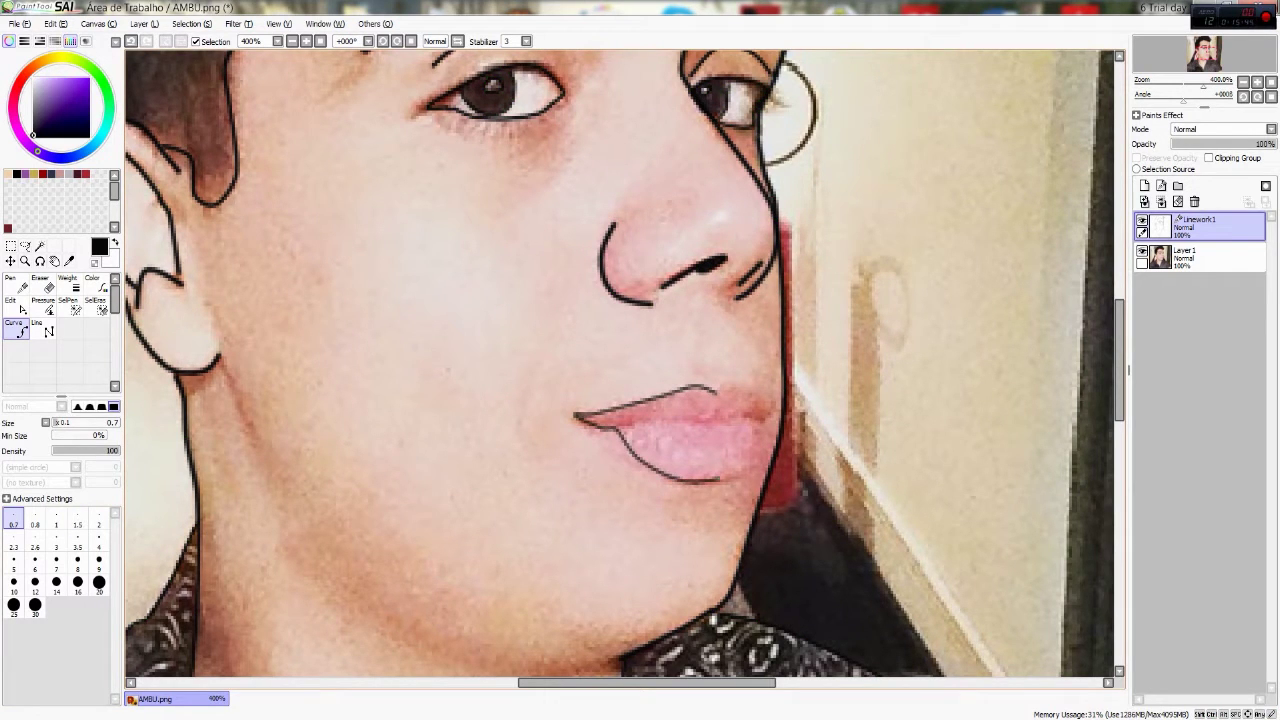
key("Escape")
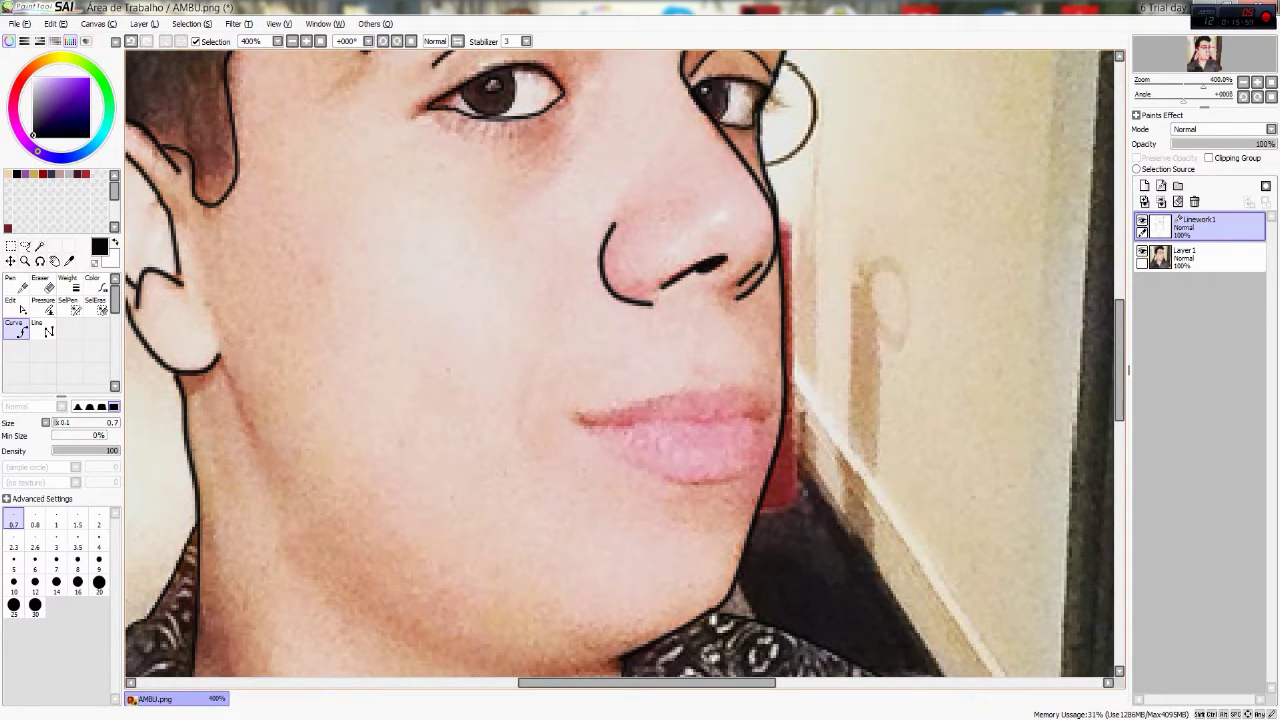
Step: Draw a closed lip outline and a line between the lips at size 0.7, and undo the last lip strokes
left_click_drag(37, 151, 50, 157)
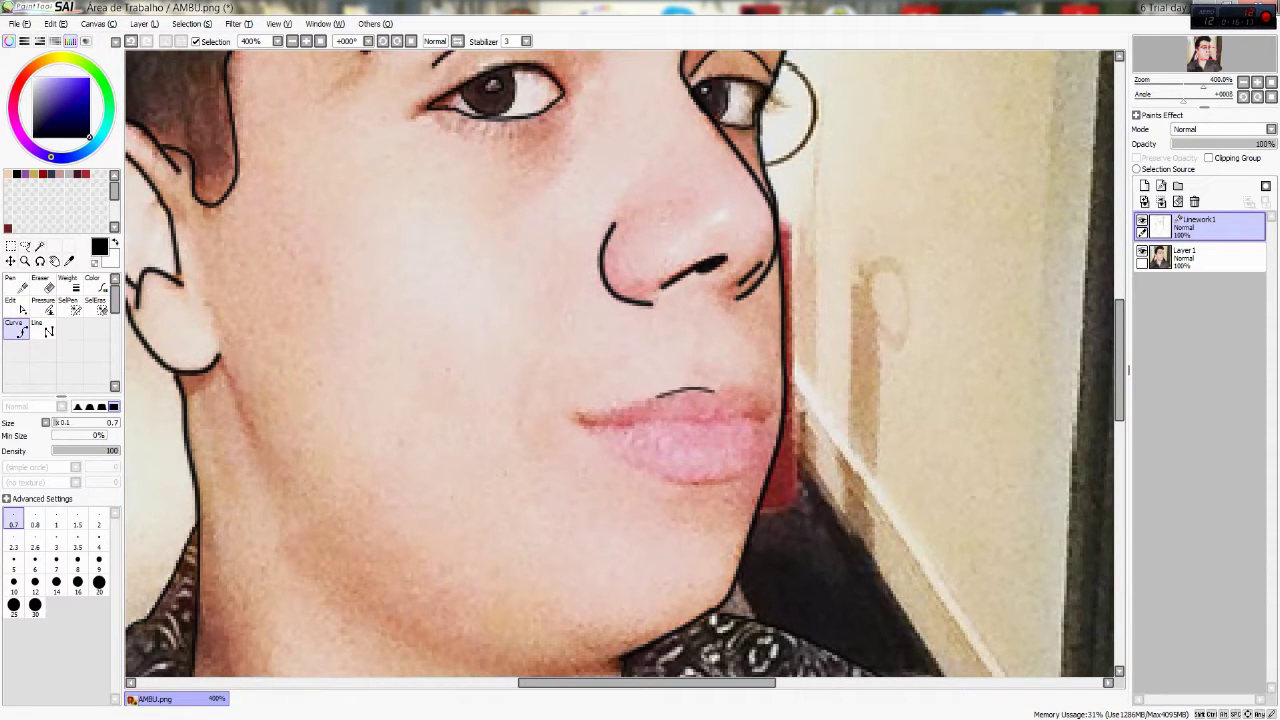
left_click(578, 410)
left_click(700, 480)
left_click(772, 432)
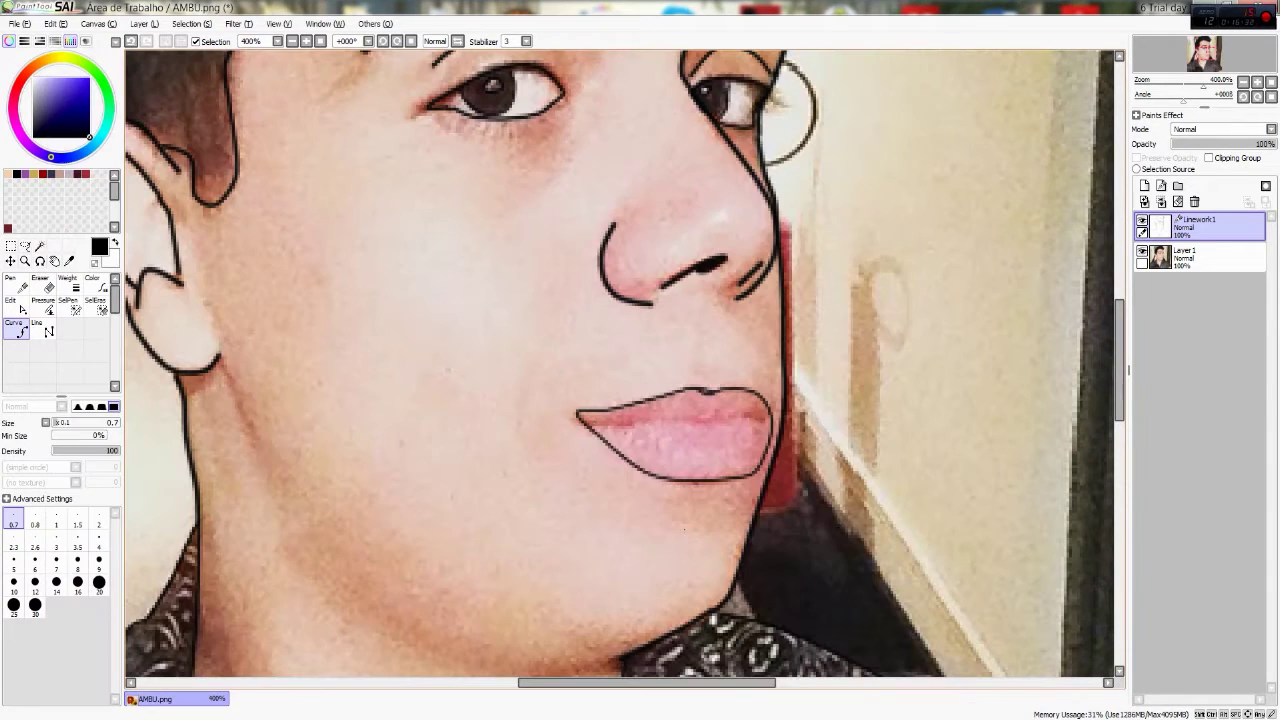
left_click_drag(588, 425, 772, 414)
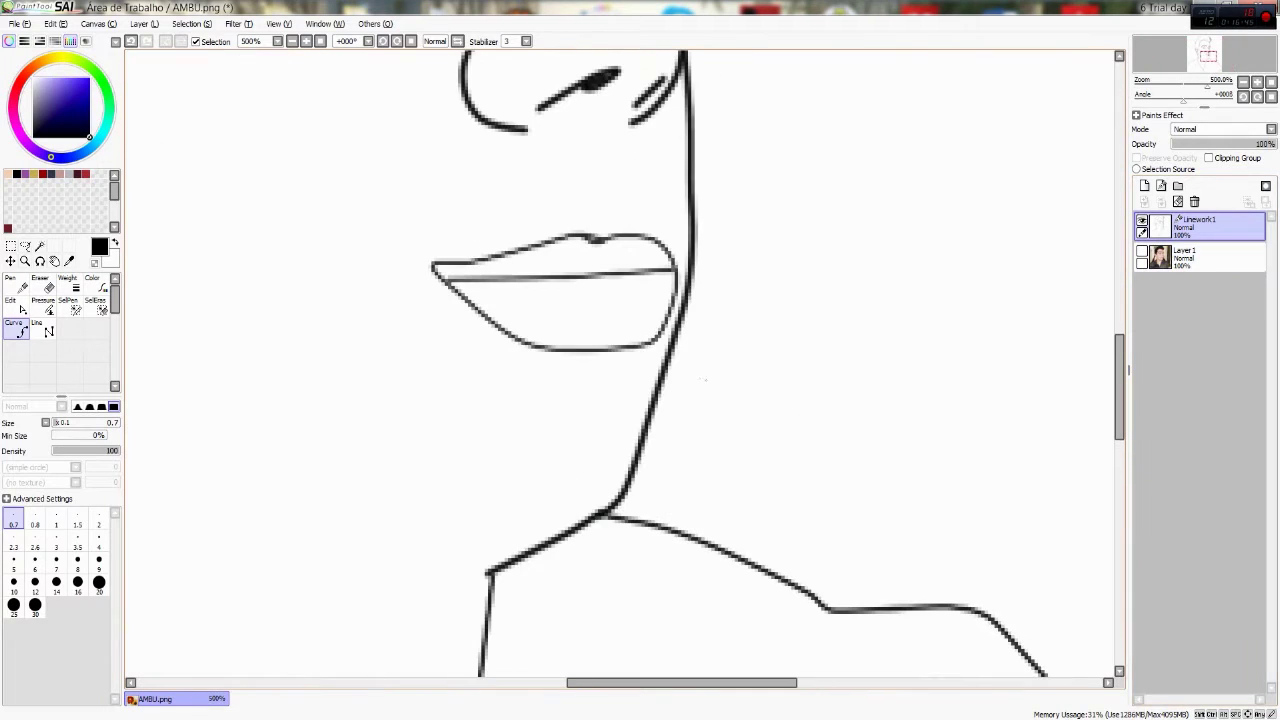
key("ctrl+z")
key("ctrl+z")
key("ctrl+z")
key("ctrl+z")
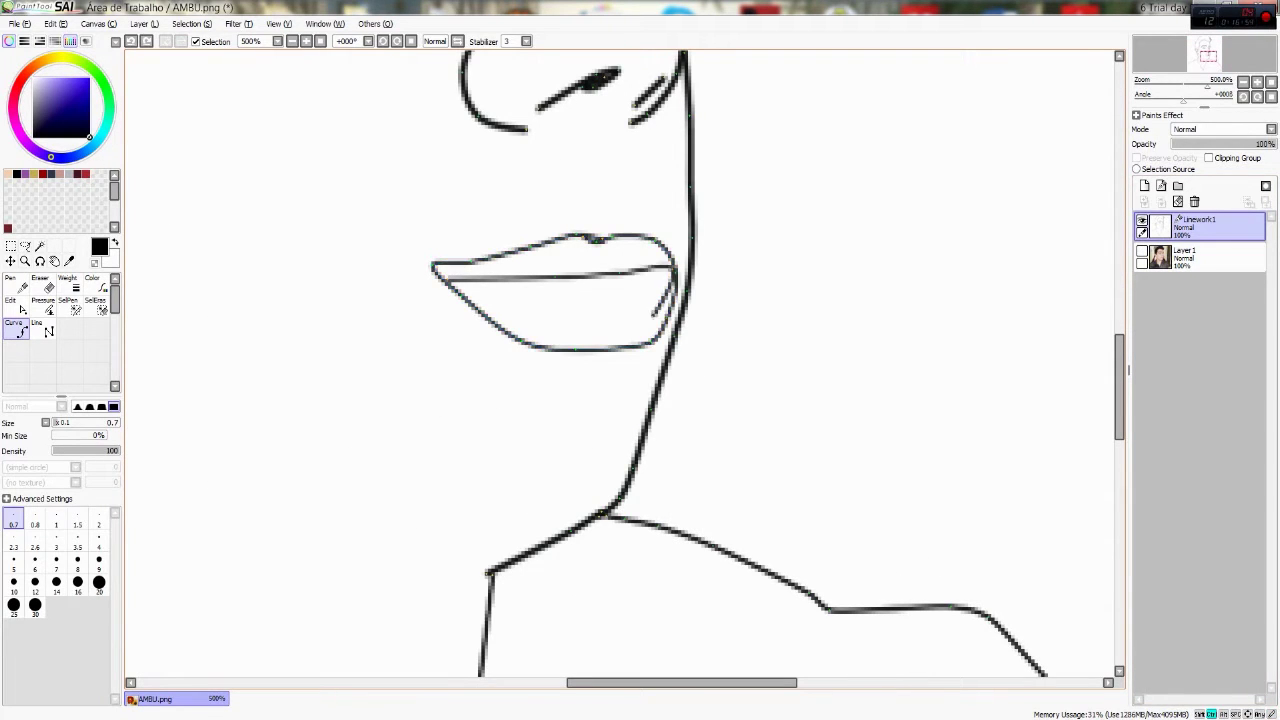
Step: With the photo shown, redraw the upper and lower lip edges out to the mouth corner at line size 0.7
left_click(1142, 251)
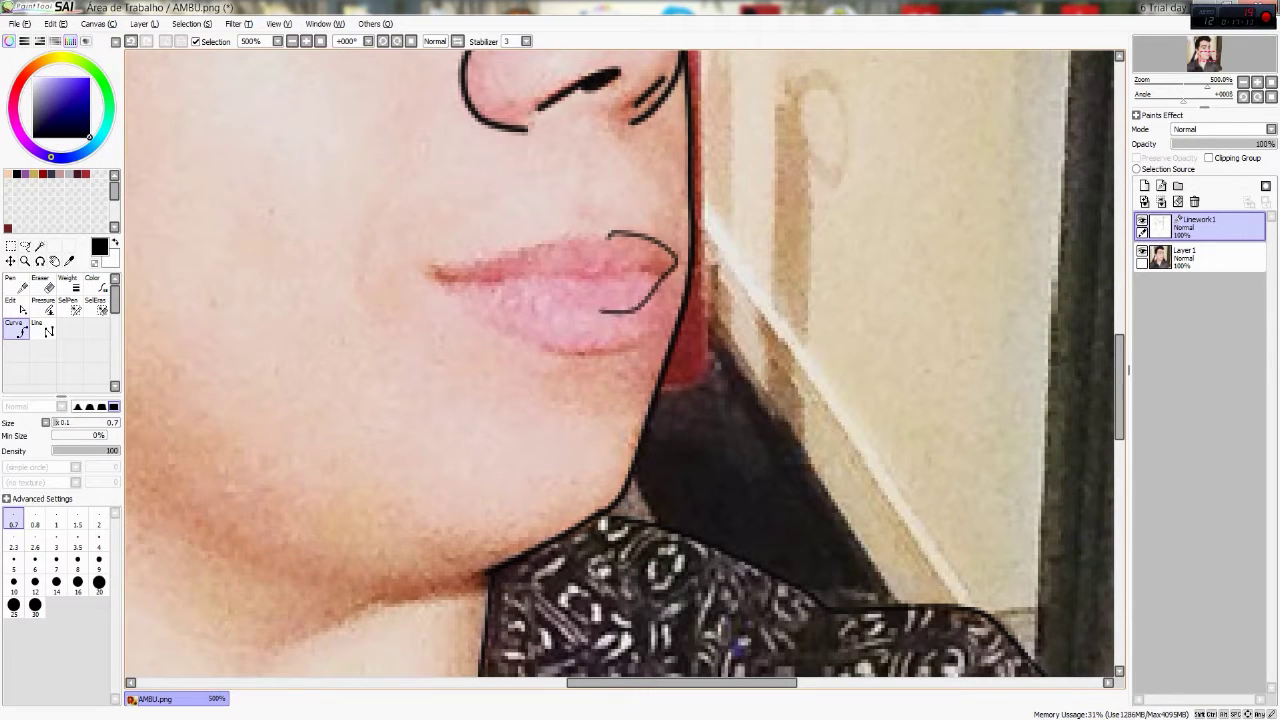
left_click_drag(484, 260, 608, 234)
key("ctrl+z")
left_click_drag(452, 274, 562, 281)
Step: With the photo hidden, draw the line between the lips and curve it to meet the mouth corner
left_click(1142, 251)
mouse_move(470, 290)
left_mouse_down()
mouse_move(560, 320)
mouse_move(675, 270)
left_mouse_up()
key("Return")
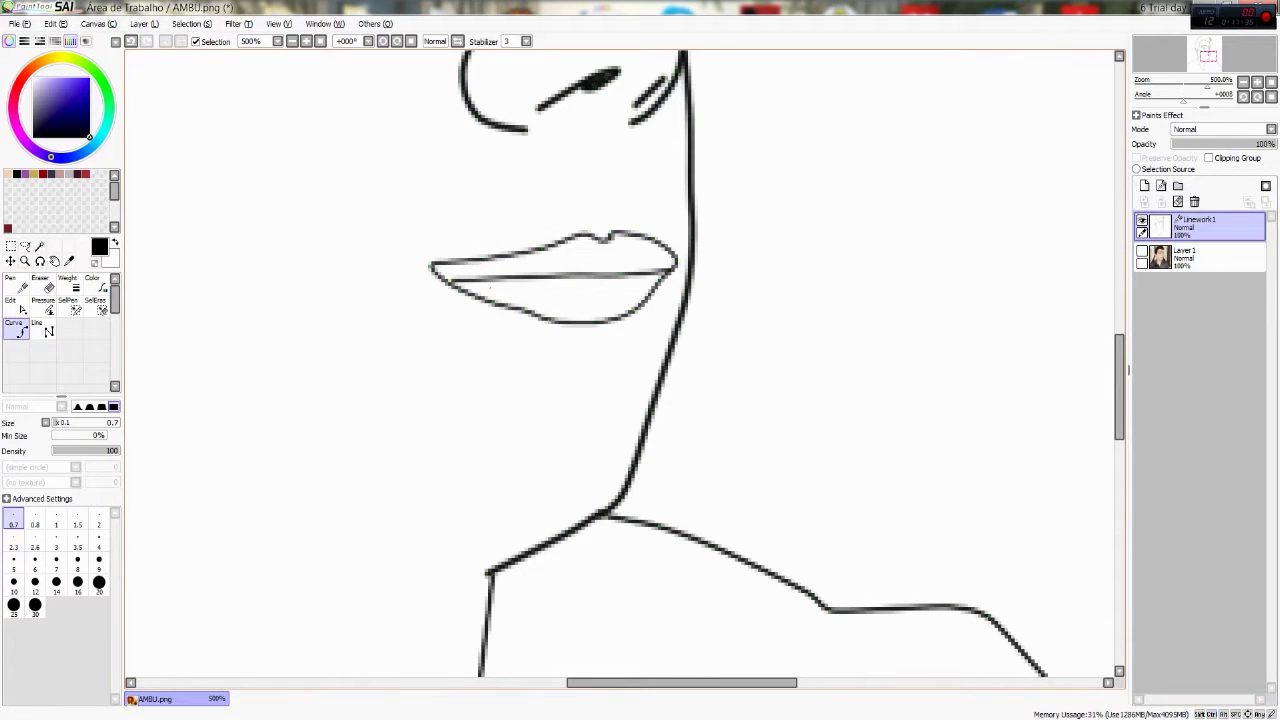
left_click(432, 266)
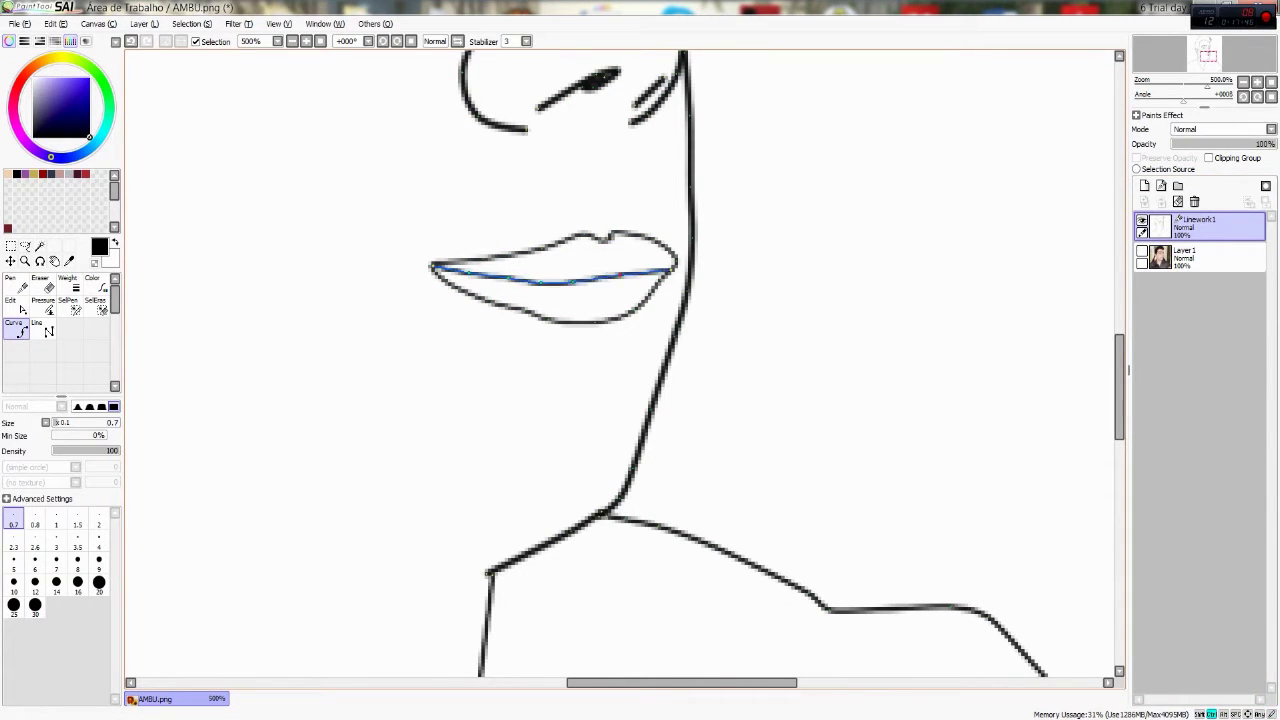
key("Return")
Step: Show the photo again and trace the short chin edge above the neck on the linework layer at line size 0.7
scroll(656, 272, "down", 5)
scroll(656, 272, "up", 2)
left_click(1200, 257)
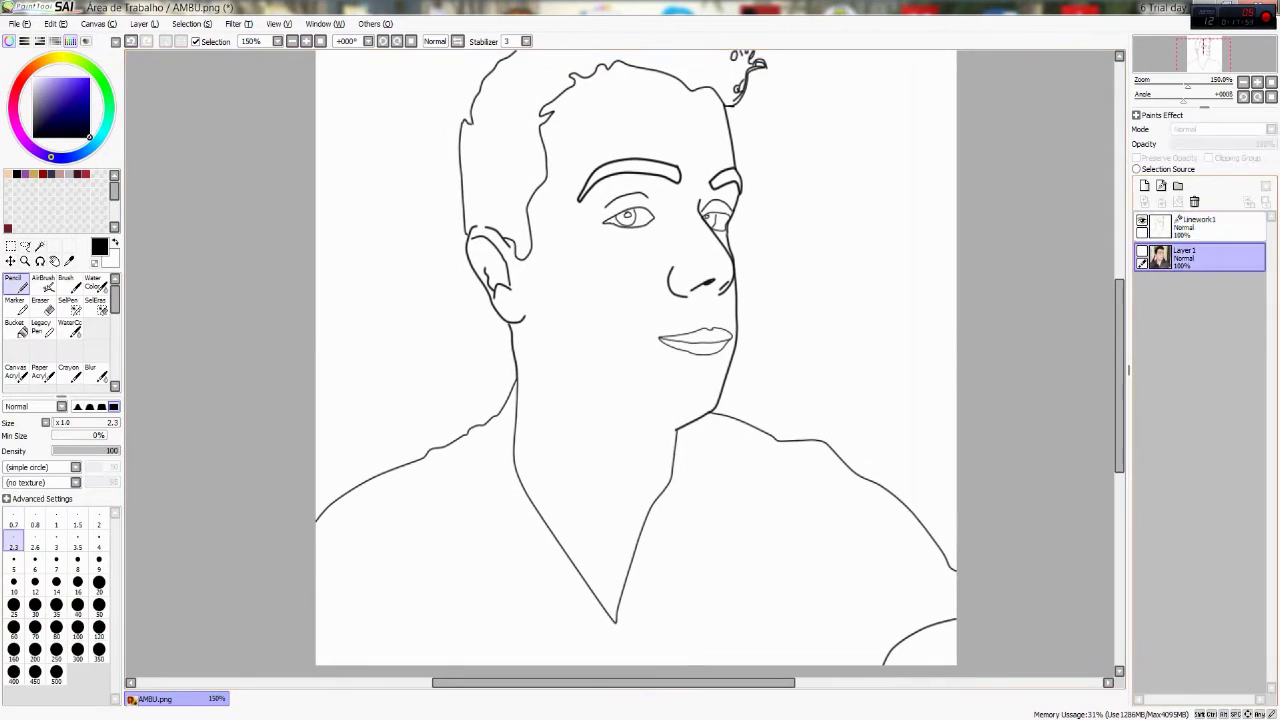
left_click(1142, 251)
left_click(1200, 226)
scroll(677, 448, "up", 4)
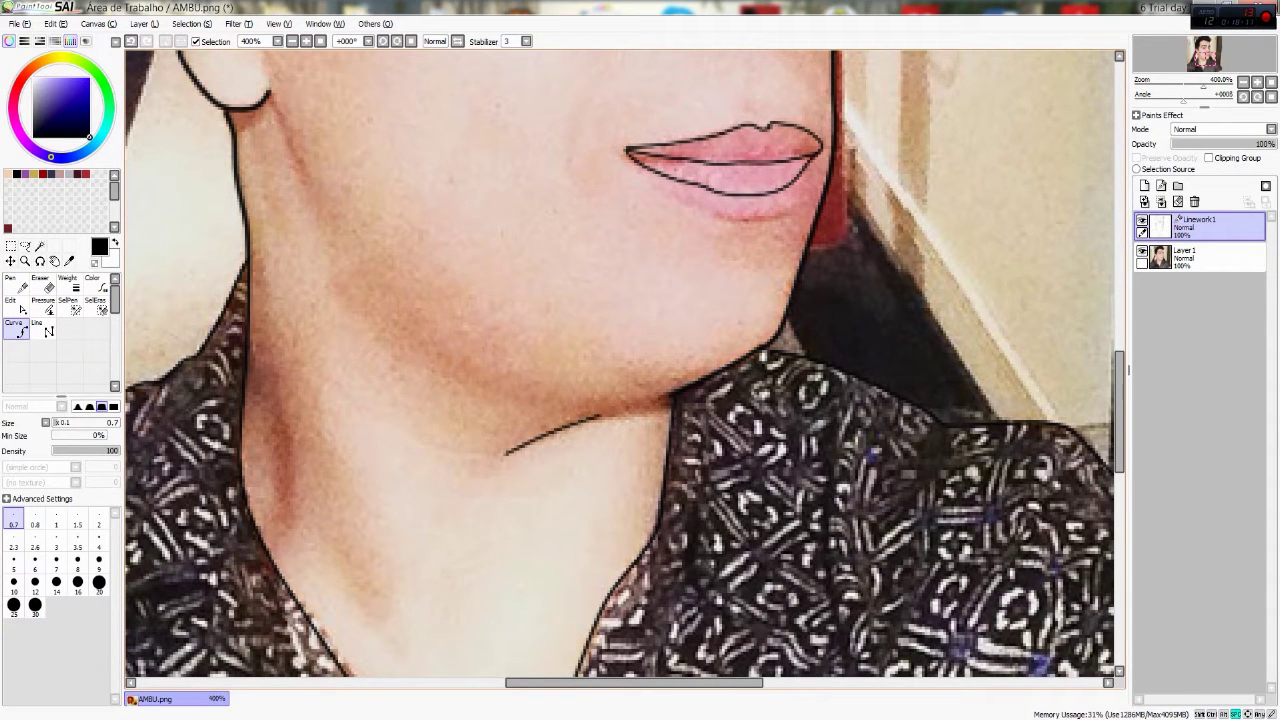
Step: Trace the jaw edge below the earlobe and the neck crease beside the collar with size 2.3 lines
key("bracketright")
key("bracketright")
key("bracketright")
key("bracketright")
key("bracketright")
left_click_drag(500, 293, 480, 208)
left_click_drag(352, 432, 370, 505)
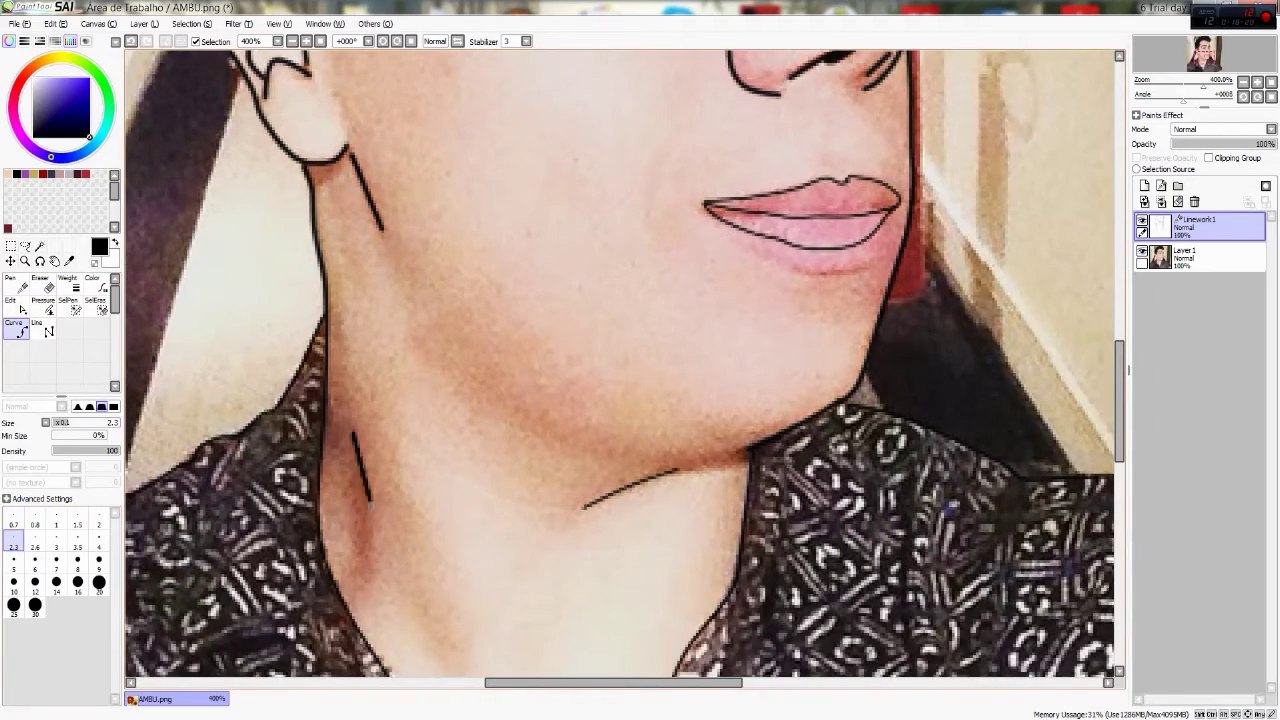
Step: Examine the shirt and eyebrows up close, and compare the whole linework with the photo layer hidden and shown
scroll(363, 578, "down", 2)
scroll(797, 612, "up", 3)
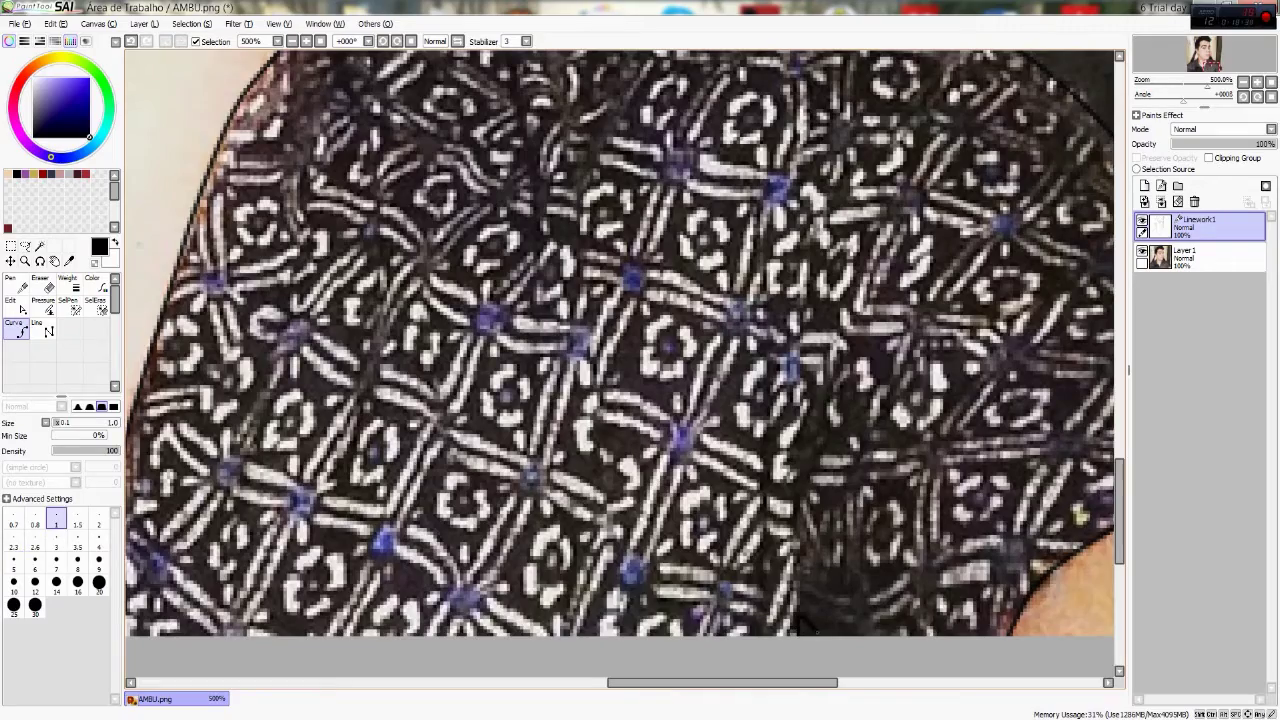
scroll(800, 615, "down", 4)
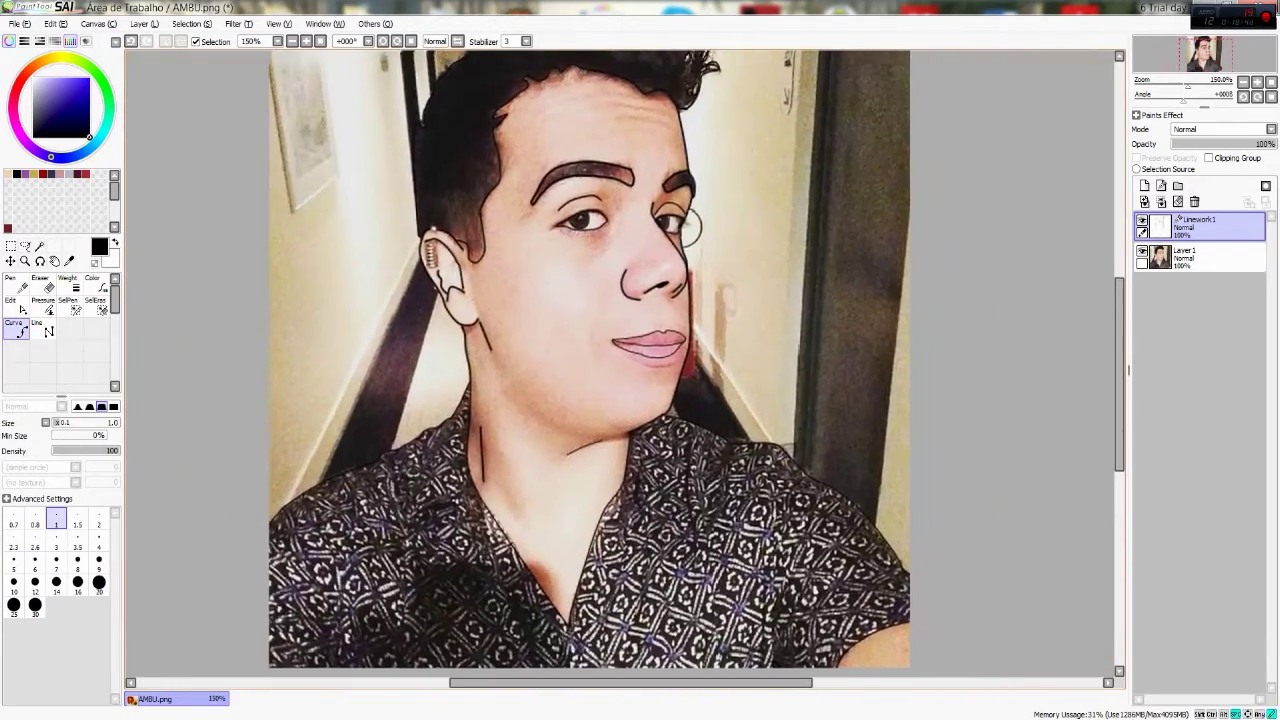
scroll(624, 168, "up", 6)
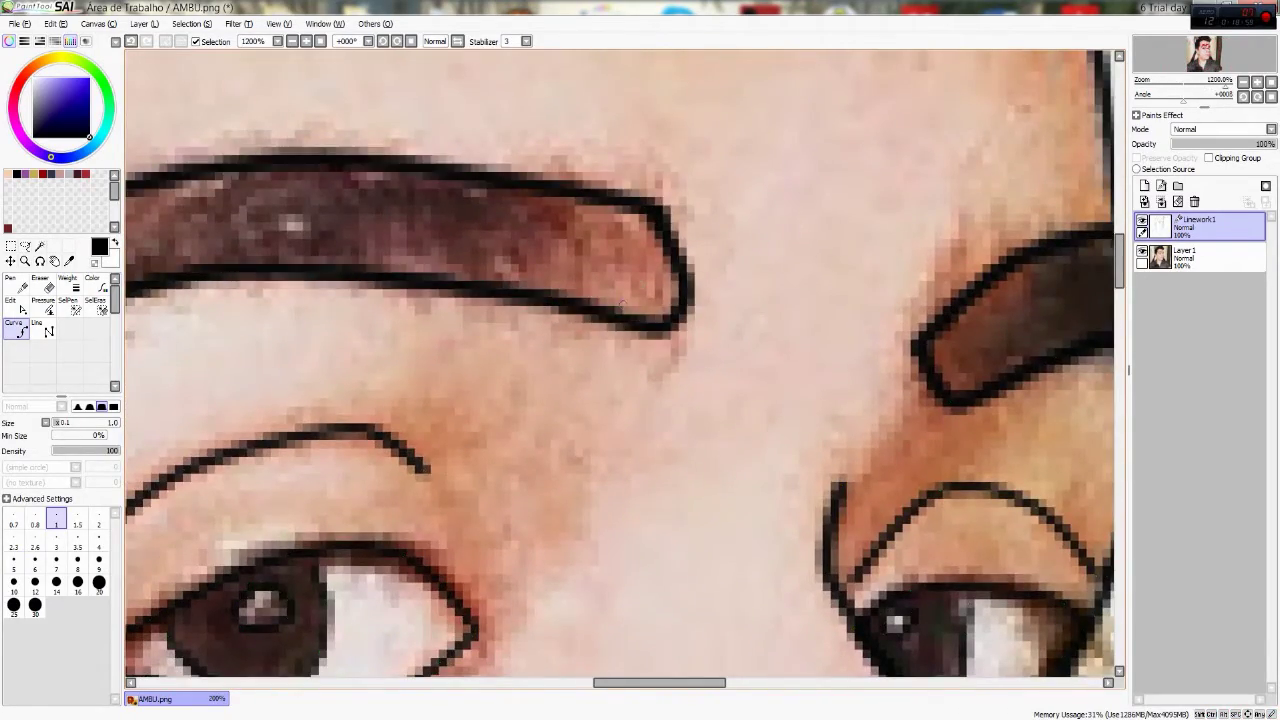
scroll(621, 302, "down", 7)
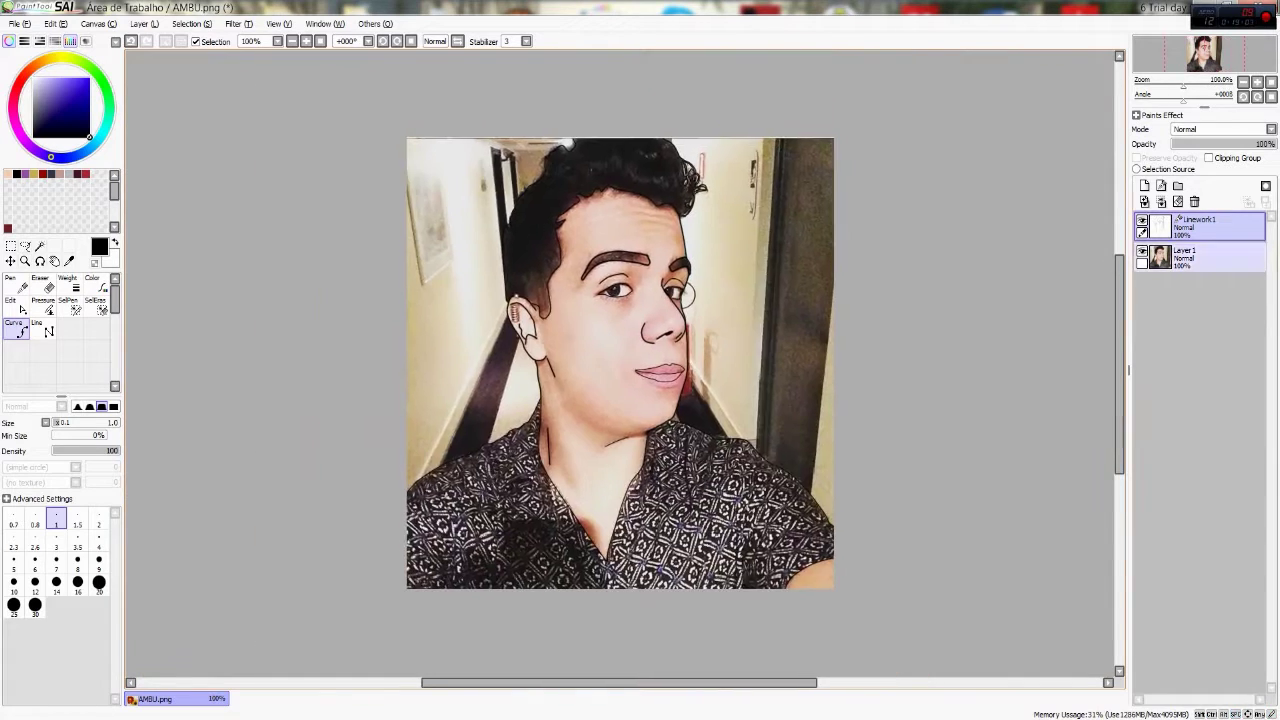
left_click(1142, 250)
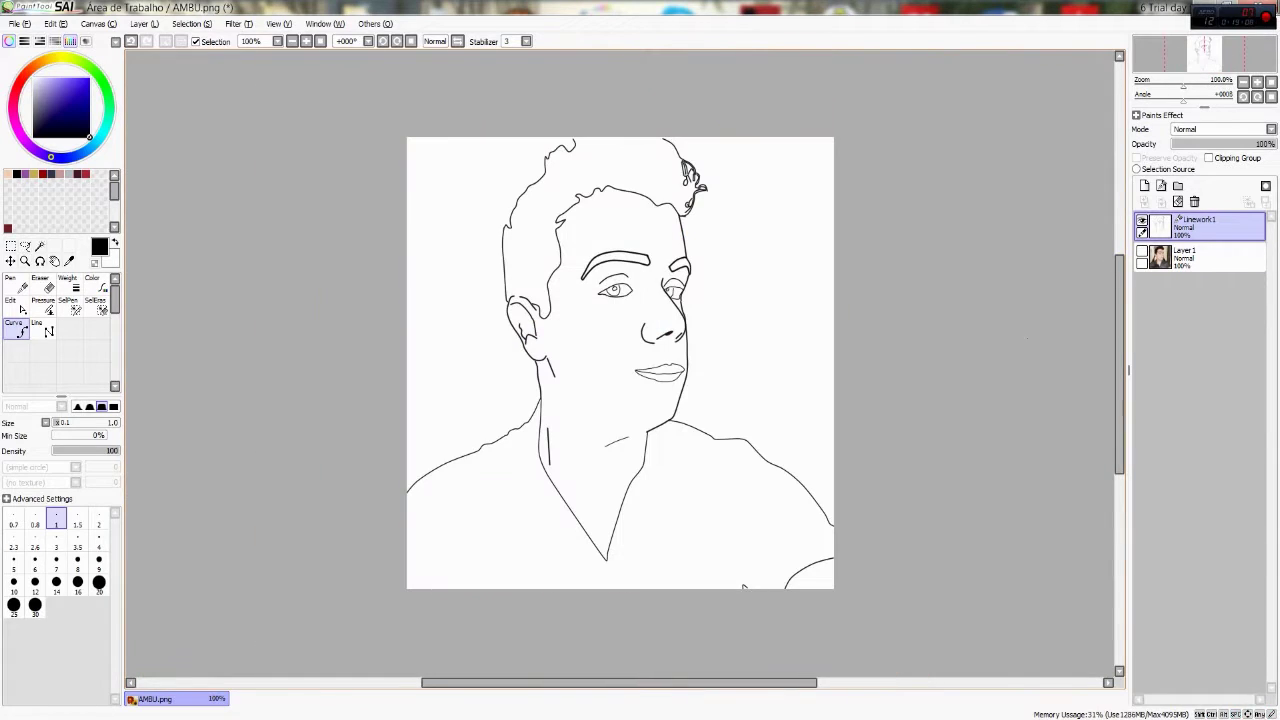
left_click(1142, 257)
scroll(805, 486, "up", 3)
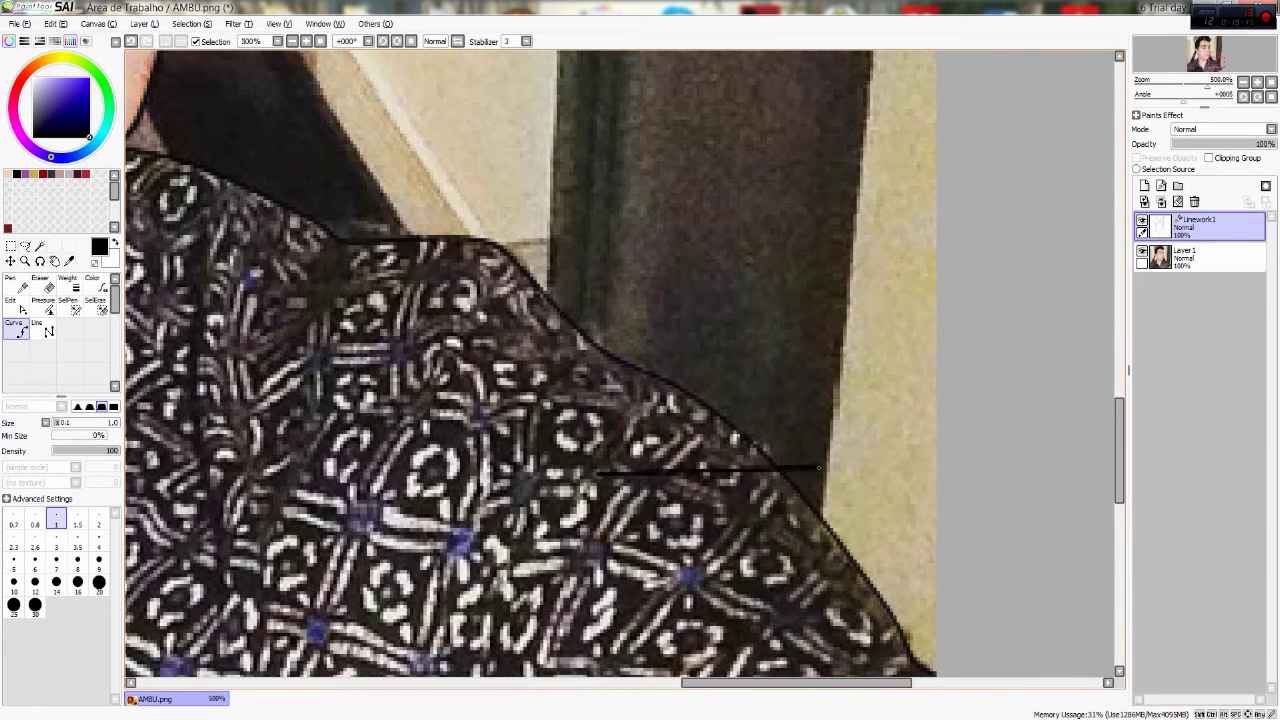
Step: Create a new layer above the linework, choose the Pencil and hide the photo layer
left_click(1145, 186)
left_click(16, 285)
left_click(1142, 288)
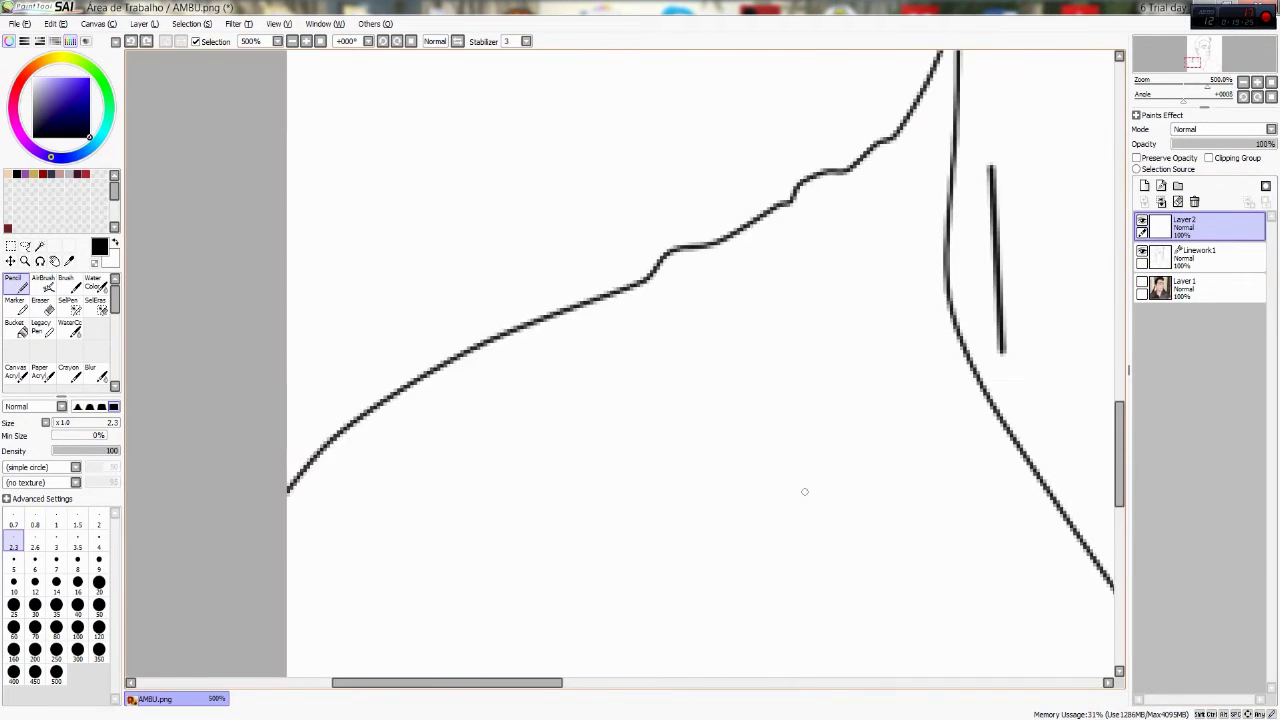
Step: Mask the shirt shoulder on the ear side up to the collar tip with the selection pen, using sizes 14 and 5 along the edge
left_click(13, 627)
mouse_move(455, 630)
left_mouse_down()
mouse_move(423, 423)
mouse_move(517, 349)
mouse_move(634, 300)
mouse_move(586, 614)
mouse_move(577, 489)
mouse_move(681, 281)
left_mouse_up()
scroll(681, 281, "up", 3)
left_click(56, 581)
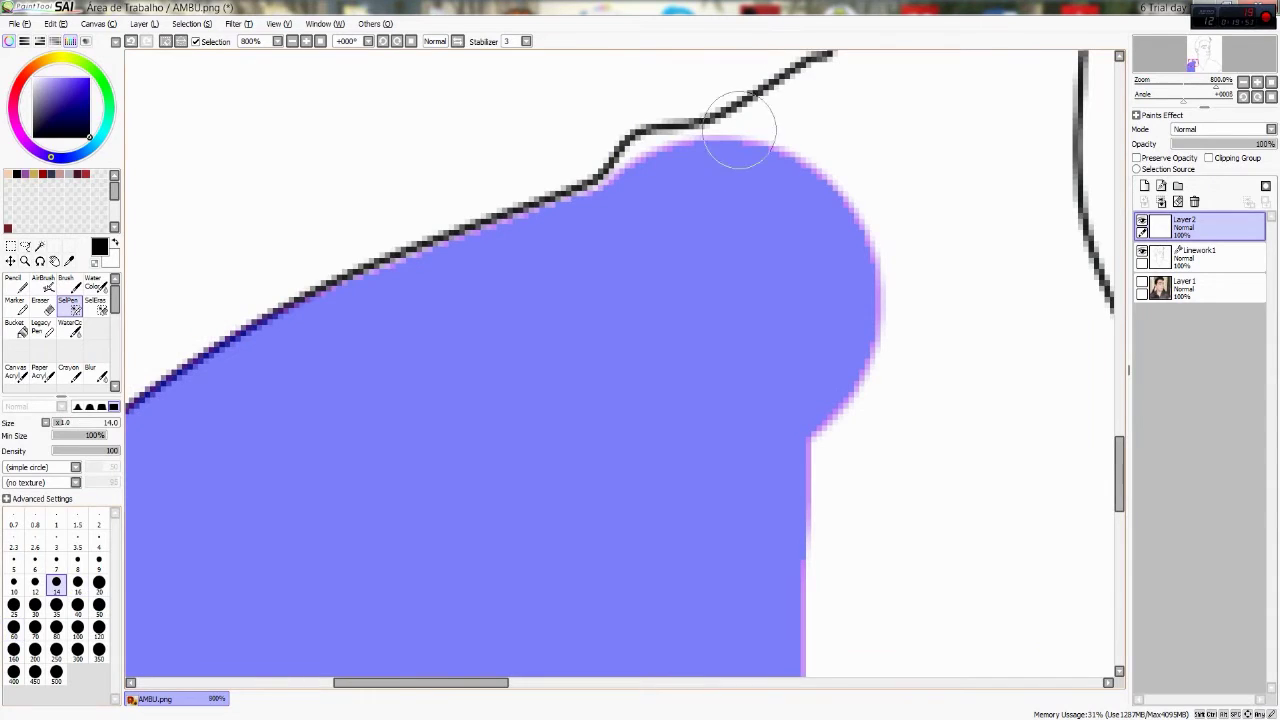
scroll(654, 171, "up", 2)
mouse_move(701, 350)
left_mouse_down()
mouse_move(626, 403)
mouse_move(838, 281)
left_mouse_up()
mouse_move(896, 248)
left_mouse_down()
mouse_move(902, 108)
mouse_move(868, 203)
left_mouse_up()
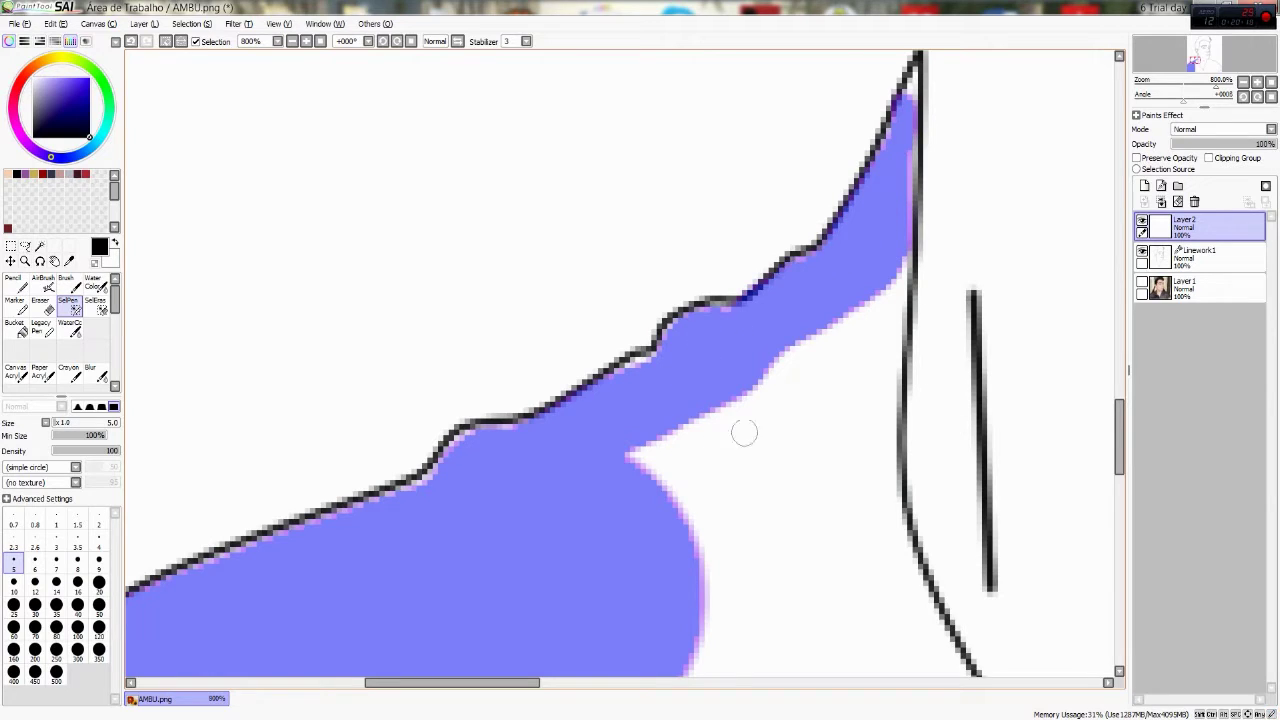
left_click_drag(914, 95, 839, 44)
Step: Extend the painted selection down the ear-side neckline, past the point of the V, to the canvas's lower edge
left_click(97, 305)
left_click(68, 305)
left_click(13, 604)
mouse_move(640, 440)
left_mouse_down()
mouse_move(680, 586)
mouse_move(680, 337)
mouse_move(800, 295)
left_mouse_up()
mouse_move(850, 248)
left_mouse_down()
mouse_move(840, 443)
mouse_move(735, 318)
mouse_move(654, 95)
mouse_move(754, 337)
mouse_move(745, 295)
mouse_move(941, 581)
left_mouse_up()
mouse_move(941, 581)
left_mouse_down()
mouse_move(709, 166)
mouse_move(870, 419)
mouse_move(988, 563)
mouse_move(1003, 655)
left_mouse_up()
scroll(836, 362, "down", 3)
scroll(726, 337, "down", 2)
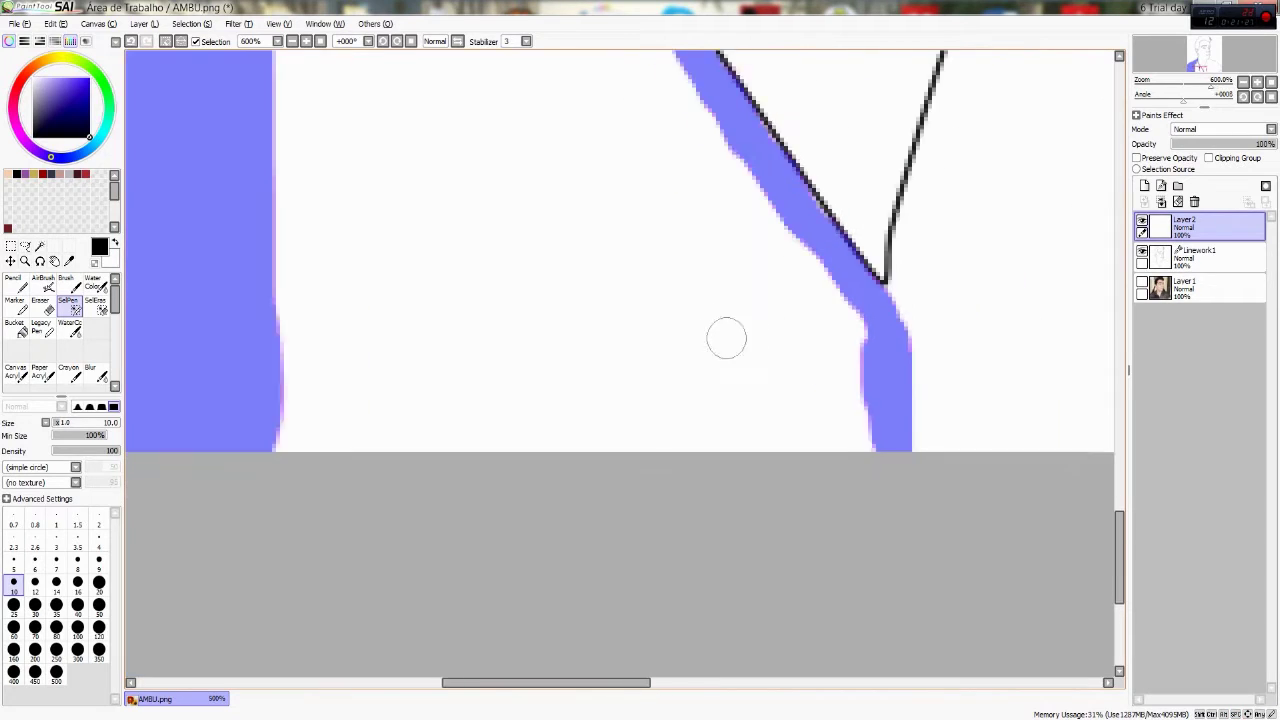
Step: Fill in the unselected area of the ear-side half of the shirt with a larger selection pen
key("bracketright")
key("bracketright")
key("bracketright")
key("bracketright")
key("bracketright")
mouse_move(560, 240)
left_mouse_down()
mouse_move(588, 117)
mouse_move(609, 209)
mouse_move(486, 334)
mouse_move(686, 326)
mouse_move(720, 358)
mouse_move(800, 480)
mouse_move(791, 486)
mouse_move(886, 586)
mouse_move(663, 429)
mouse_move(528, 532)
mouse_move(614, 431)
mouse_move(646, 543)
mouse_move(849, 623)
mouse_move(790, 590)
left_mouse_up()
Step: Extend the selection along the shirt's lower edge and the opposite shoulder down to the arm with a size 35 selection pen
scroll(574, 403, "down", 2)
scroll(574, 403, "up", 4)
left_click(13, 520)
scroll(509, 354, "down", 3)
left_click(56, 604)
mouse_move(470, 545)
left_mouse_down()
mouse_move(791, 548)
mouse_move(834, 569)
mouse_move(827, 310)
mouse_move(814, 178)
mouse_move(797, 164)
mouse_move(857, 162)
mouse_move(999, 264)
mouse_move(1000, 280)
mouse_move(854, 284)
mouse_move(931, 402)
mouse_move(962, 434)
left_mouse_up()
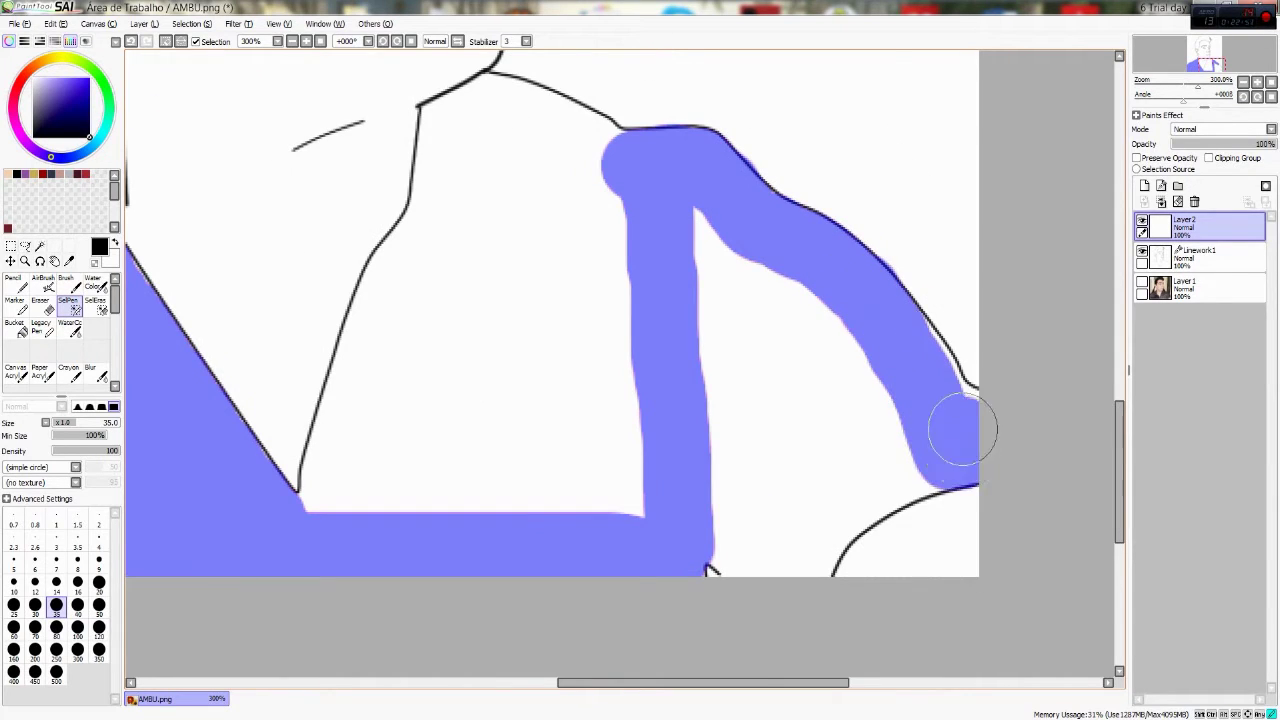
mouse_move(922, 382)
left_mouse_down()
mouse_move(923, 449)
mouse_move(774, 549)
mouse_move(720, 491)
mouse_move(857, 366)
mouse_move(762, 338)
left_mouse_up()
Step: Switch to the file explorer, leave the Eminem folder to open another item, and return to the drawing
key("alt+Tab")
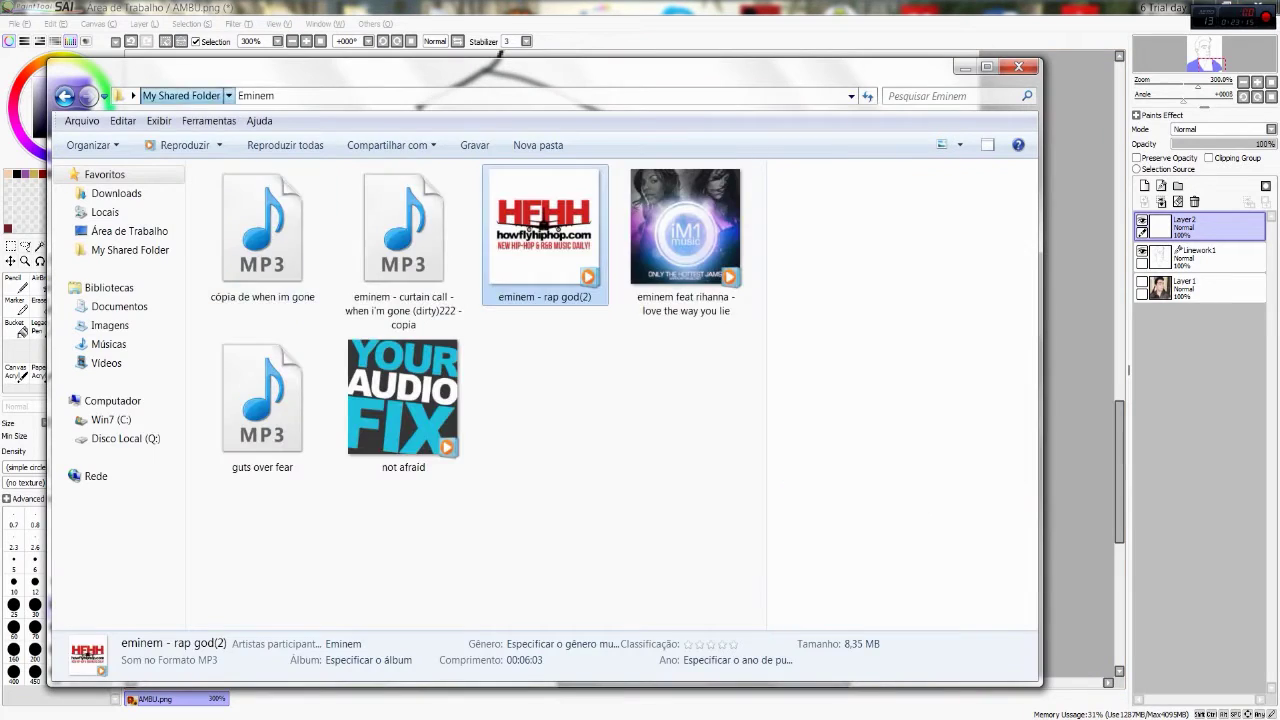
left_click(65, 96)
left_click(65, 96)
left_click(336, 210)
key("alt+Tab")
Step: Paint the selection along the opposite collar and neckline, and fill the remaining gap in that half of the shirt
mouse_move(625, 490)
left_mouse_down()
mouse_move(597, 191)
mouse_move(580, 145)
mouse_move(506, 109)
mouse_move(462, 118)
mouse_move(443, 232)
left_mouse_up()
left_click_drag(326, 513, 331, 497)
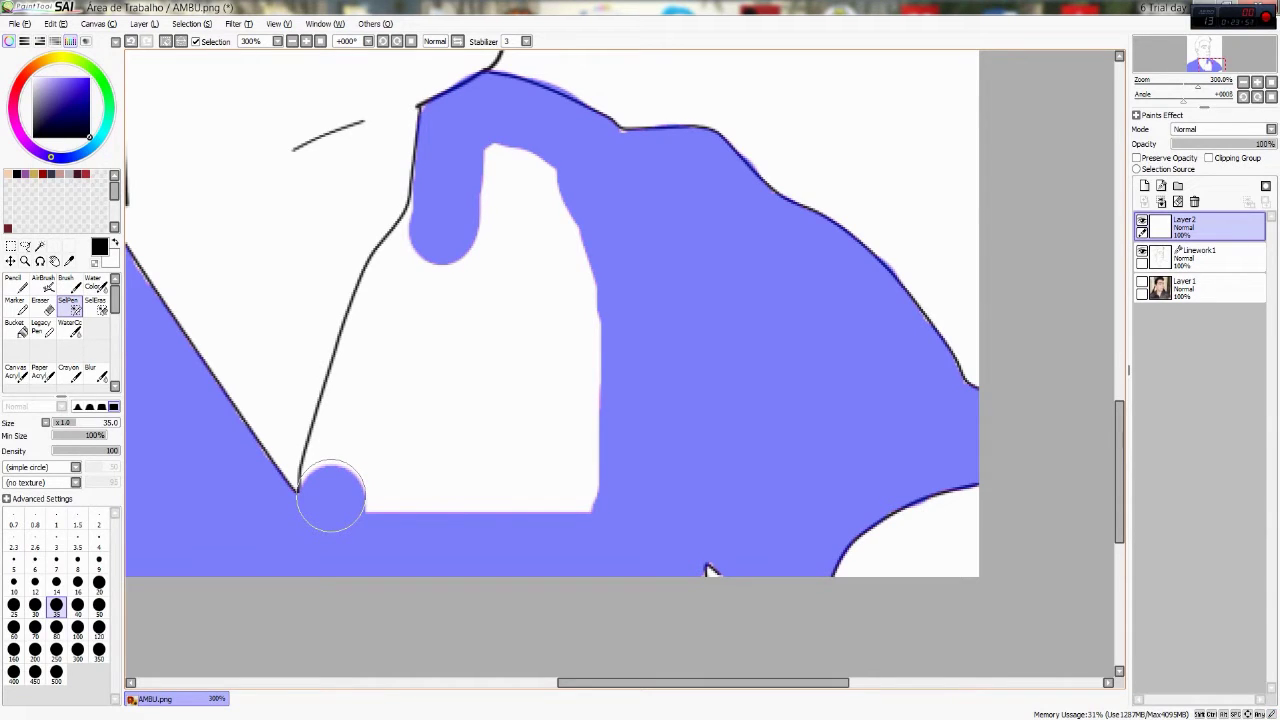
mouse_move(336, 487)
left_mouse_down()
mouse_move(351, 394)
mouse_move(402, 272)
left_mouse_up()
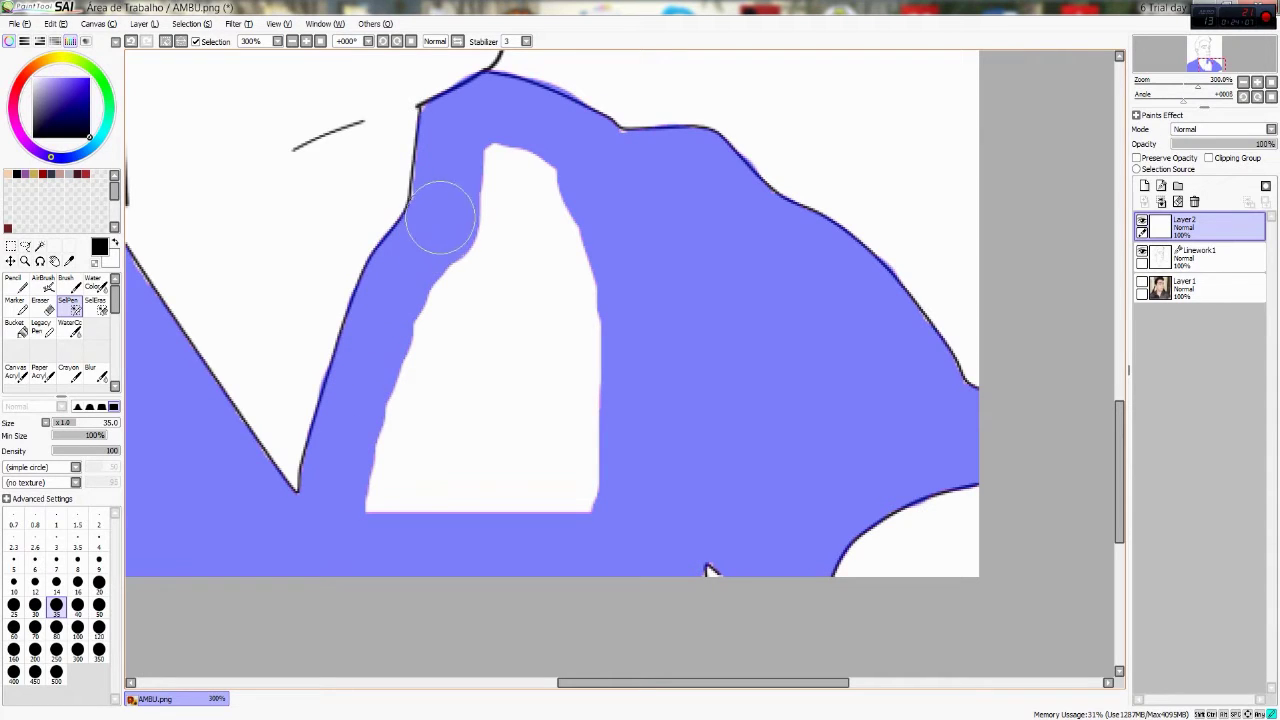
mouse_move(450, 172)
left_mouse_down()
mouse_move(509, 211)
mouse_move(635, 190)
mouse_move(465, 344)
mouse_move(390, 484)
mouse_move(485, 216)
mouse_move(567, 543)
mouse_move(545, 344)
mouse_move(503, 362)
left_mouse_up()
scroll(637, 420, "down", 2)
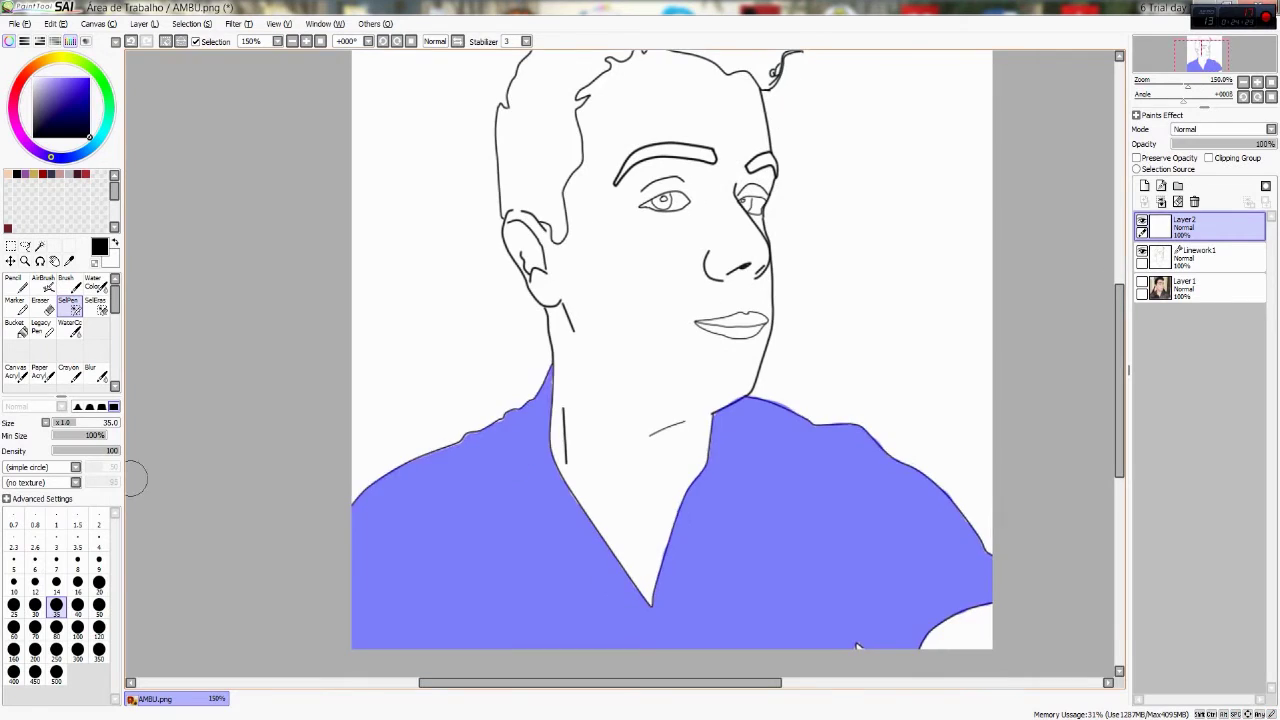
Step: Fill the selected shirt with black on the new layer using a size 500 Pencil, and clear the selection
left_click(15, 283)
left_click(56, 672)
mouse_move(380, 560)
left_mouse_down()
mouse_move(749, 586)
mouse_move(843, 543)
left_mouse_up()
left_click(96, 305)
key("ctrl+d")
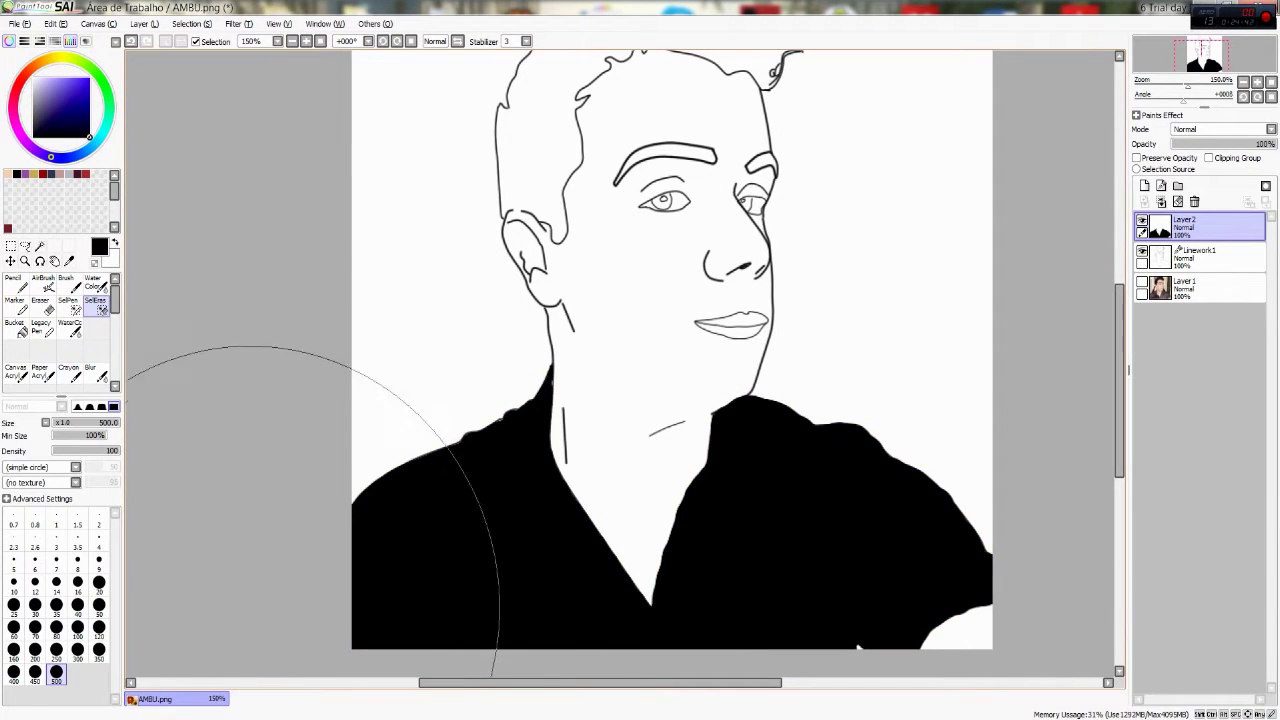
Step: Draw a white detail line from the point of the neckline down to the shirt's lower edge with a size 1 Pencil
left_click(15, 283)
key("x")
left_click(35, 583)
left_click(56, 518)
scroll(558, 366, "up", 5)
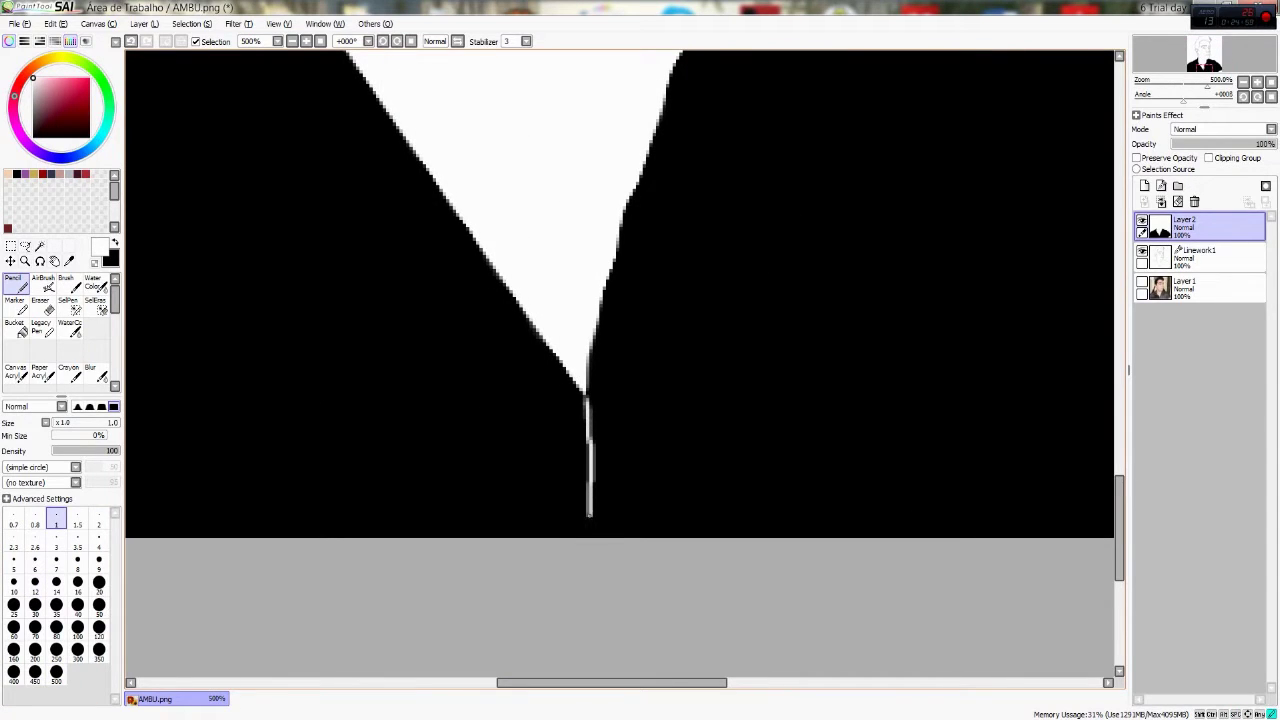
scroll(615, 432, "down", 6)
scroll(615, 432, "up", 4)
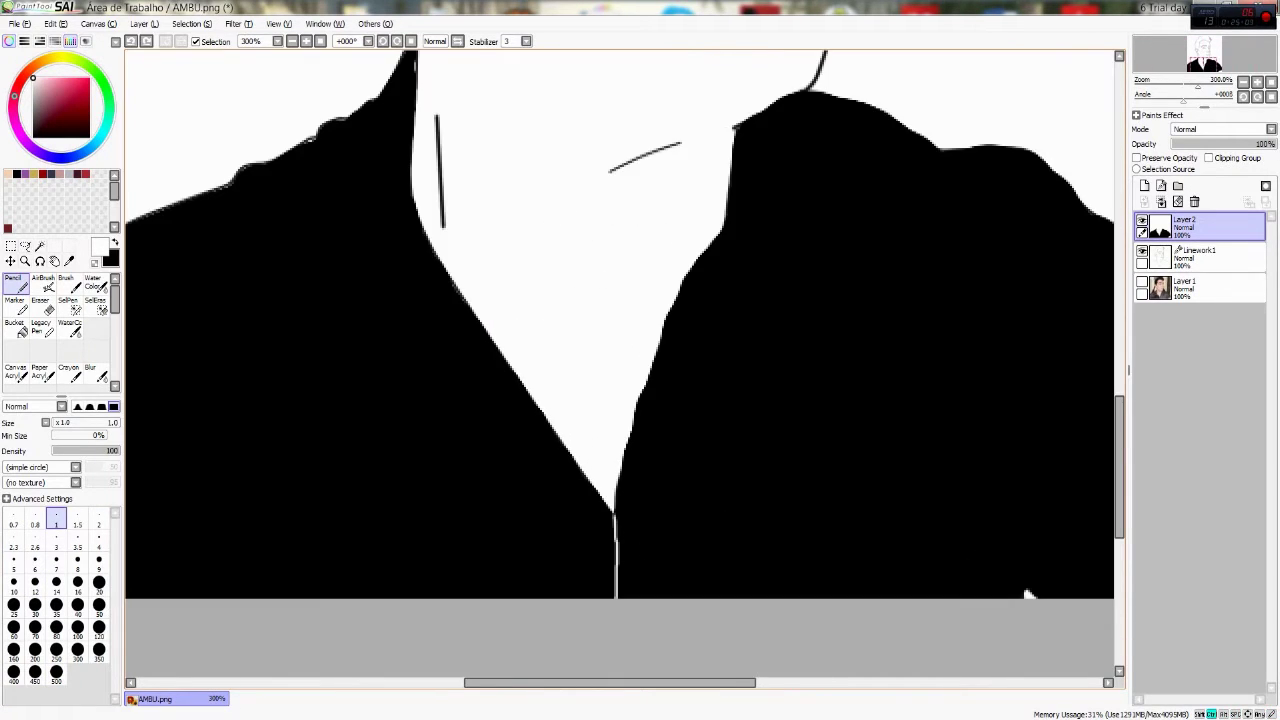
scroll(615, 432, "down", 2)
Step: Show the photo layer under the linework and sample the dark colour around the top of the ear
scroll(503, 246, "up", 5)
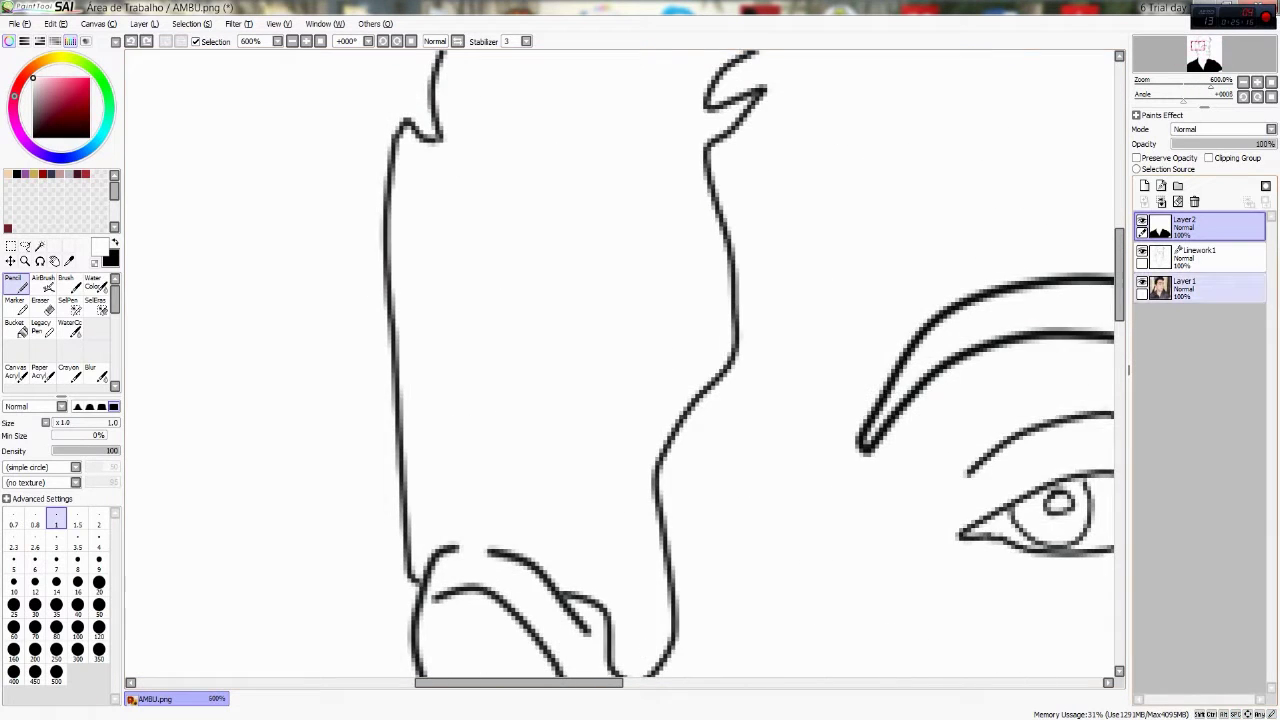
left_click(1142, 288)
key("alt")
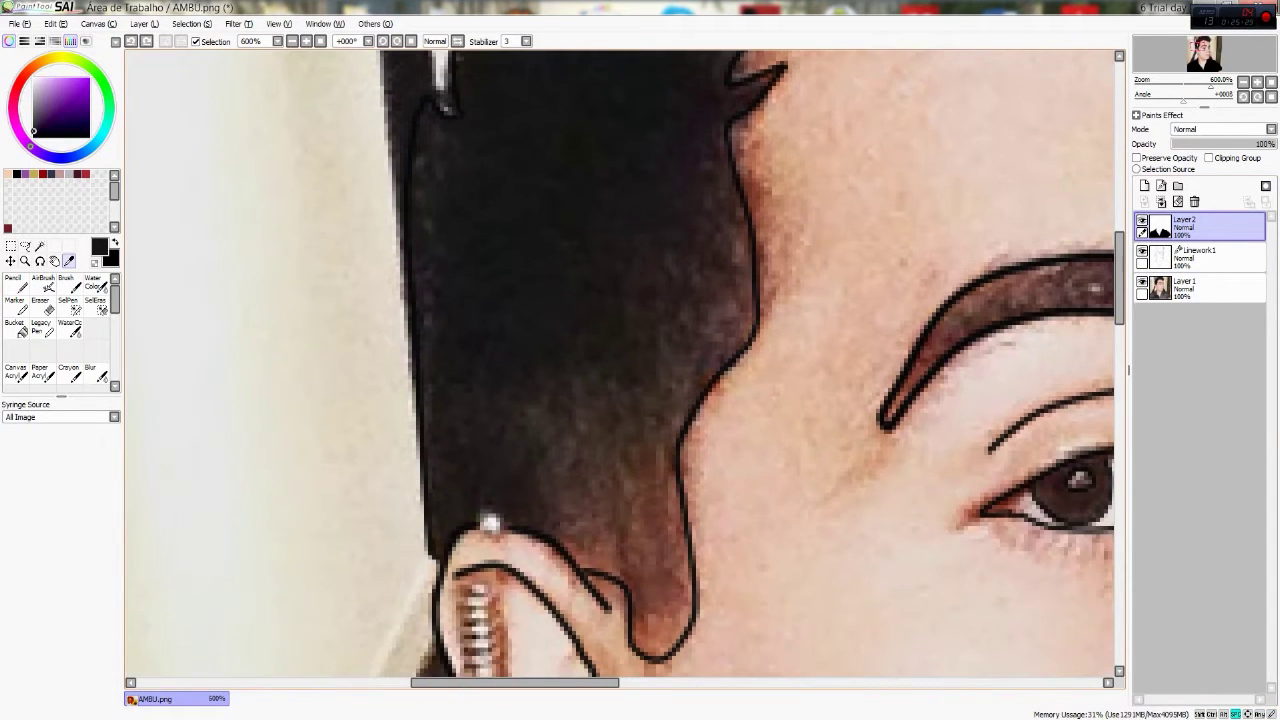
left_click(490, 522)
left_click(490, 522)
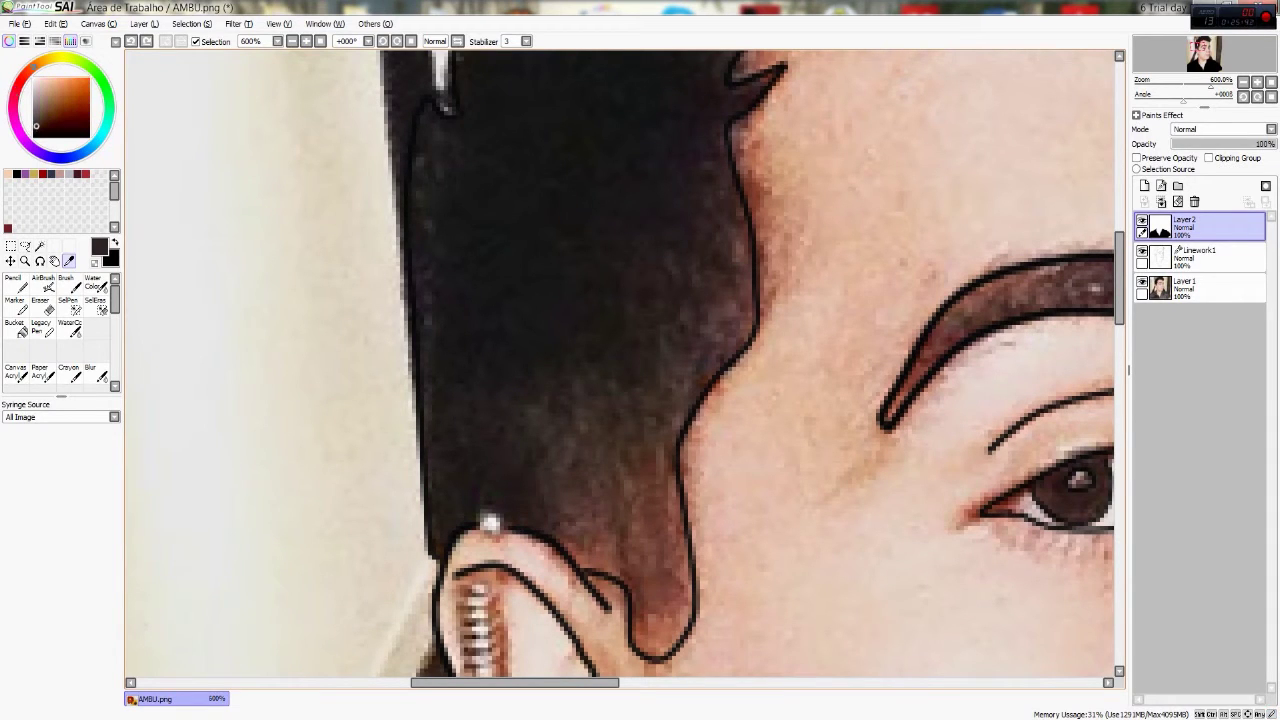
left_click_drag(490, 522, 490, 522)
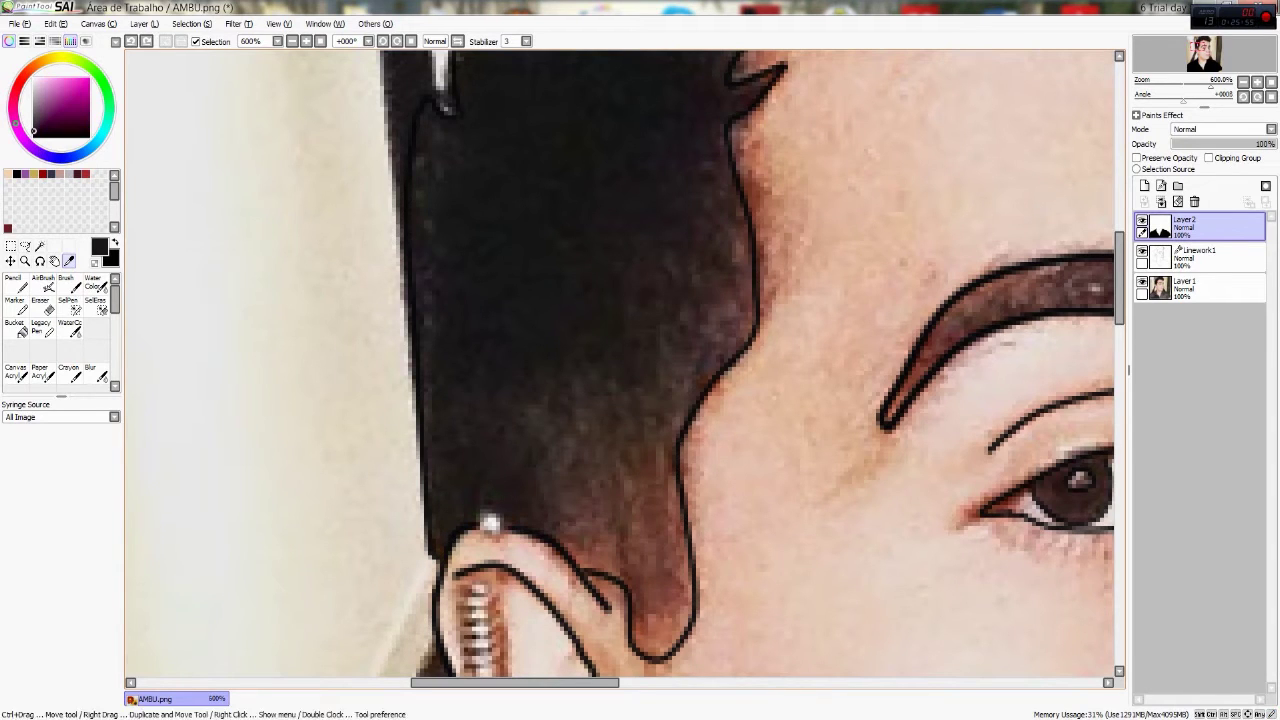
key("s")
left_click(449, 429)
key("ctrl+d")
left_click(13, 604)
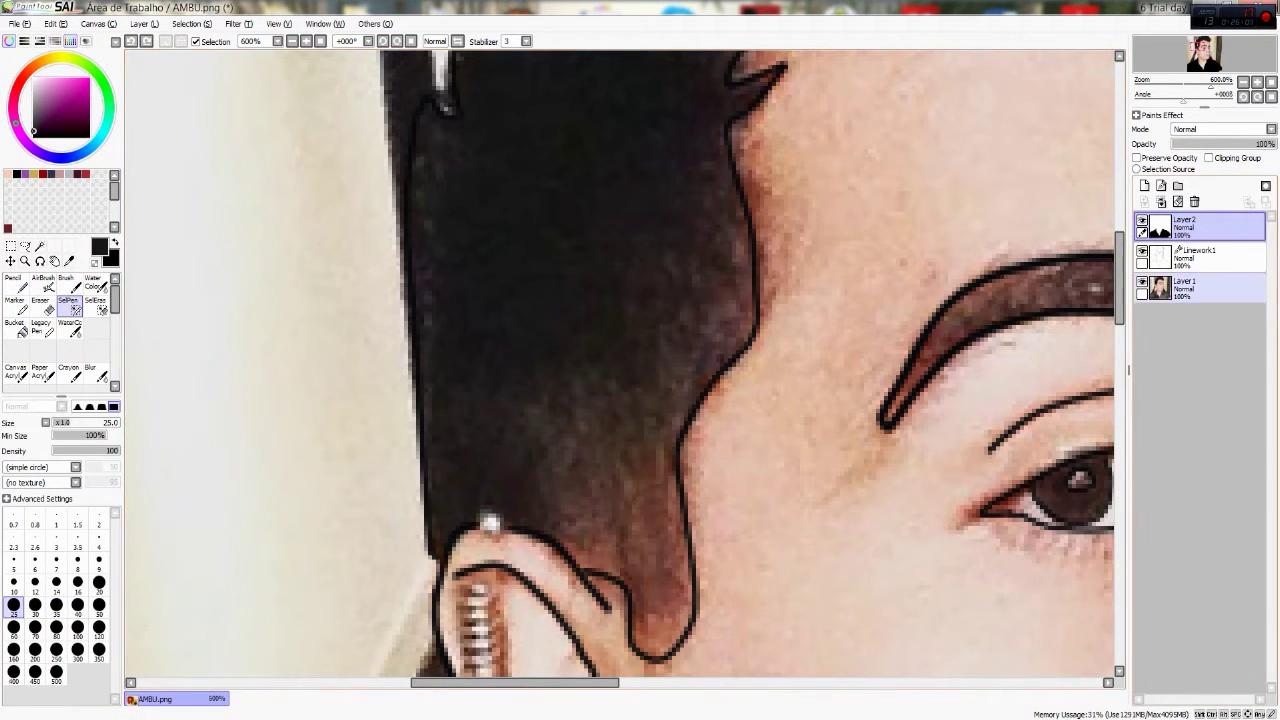
Step: Switch to the file explorer, pick the next MP3 in the Batalha de youtubers folder, and return to the drawing
left_click(1142, 283)
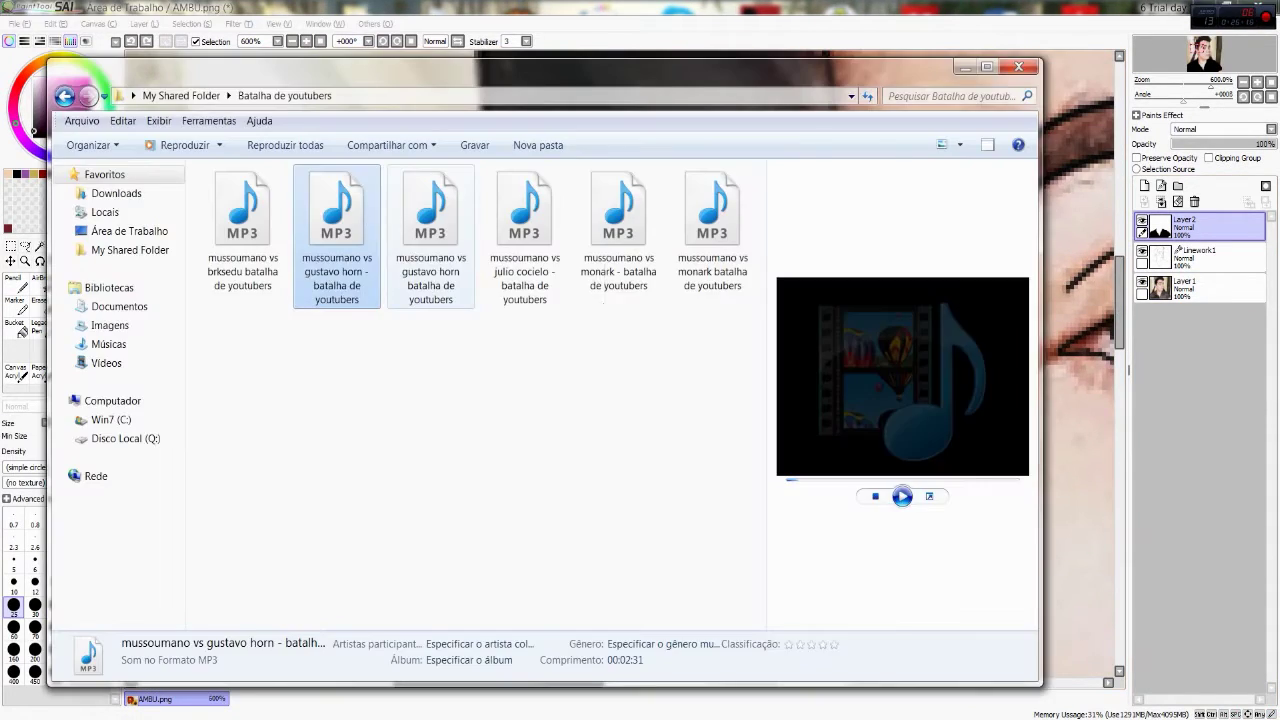
left_click(431, 236)
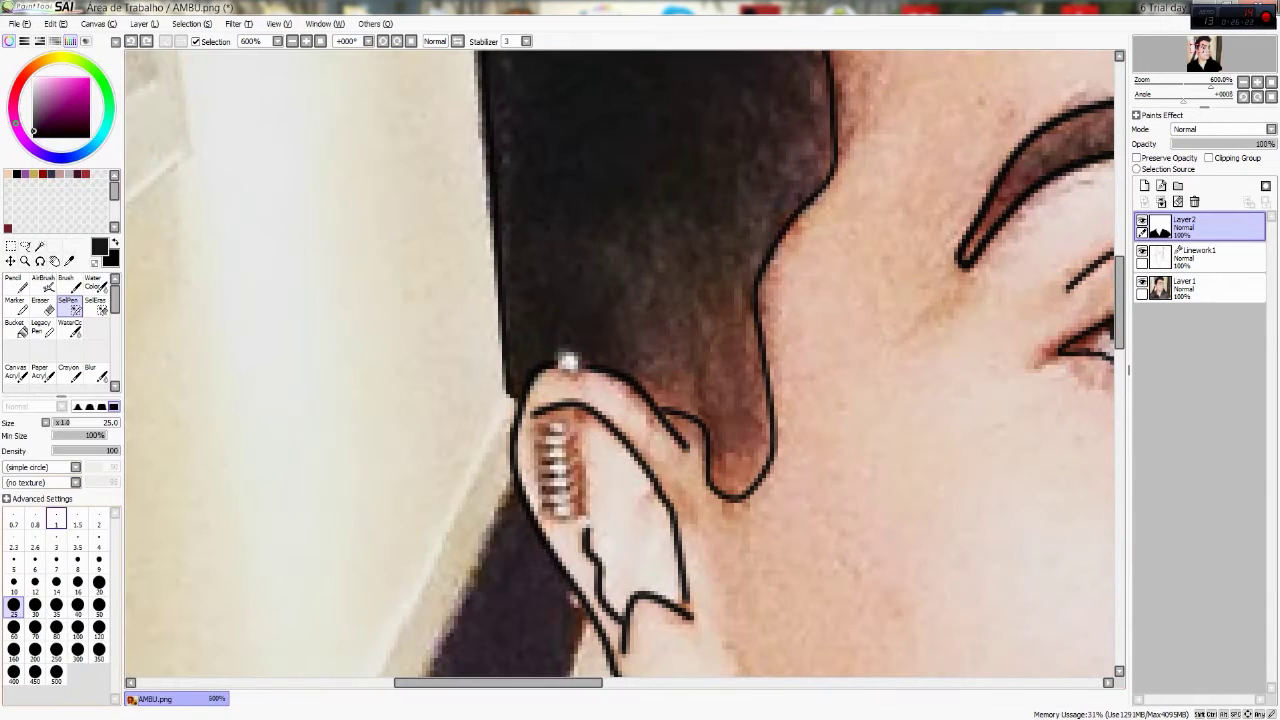
Step: Trace the ear stud and the column of small rings inside the ear on Linework1 with a size 1 Curve, and hide the photo
left_click(13, 520)
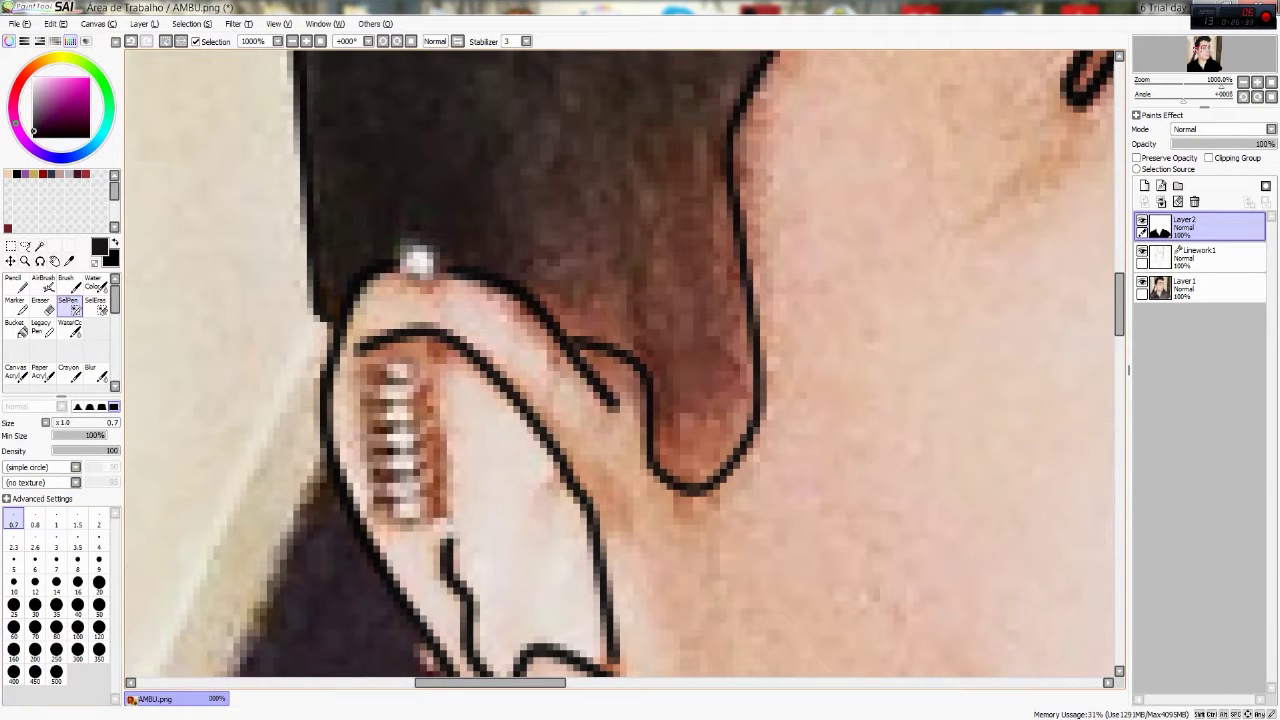
left_click(1200, 256)
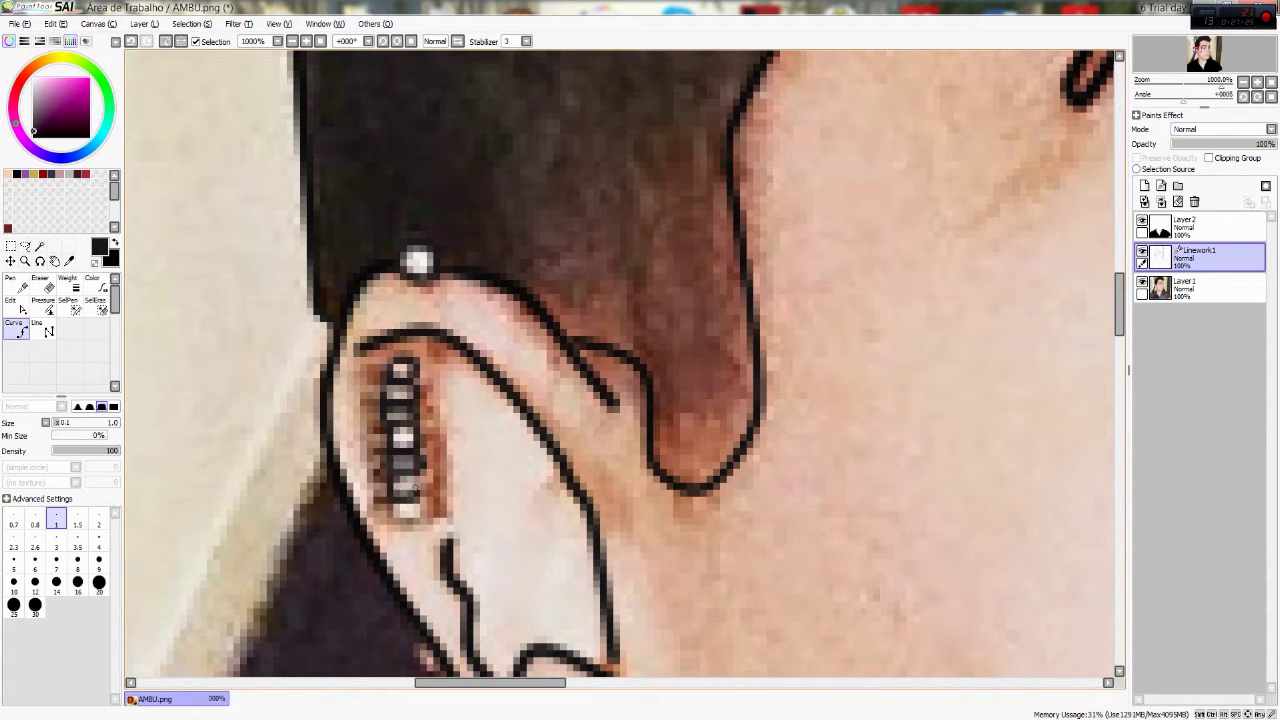
scroll(408, 507, "up", 1)
scroll(408, 507, "down", 2)
left_click(1142, 283)
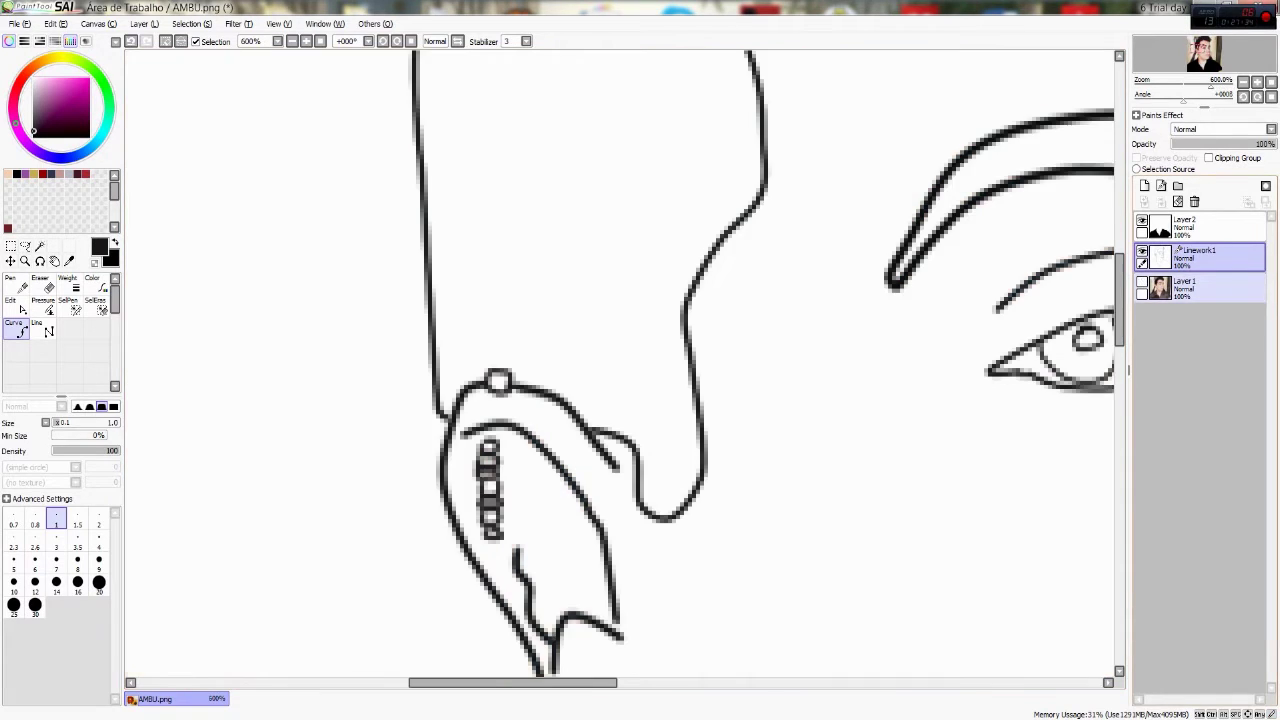
Step: Create a new layer and paint a selection over the sideburn, above the ear and up the inner hairline
scroll(1085, 440, "down", 1)
key("ctrl+shift+n")
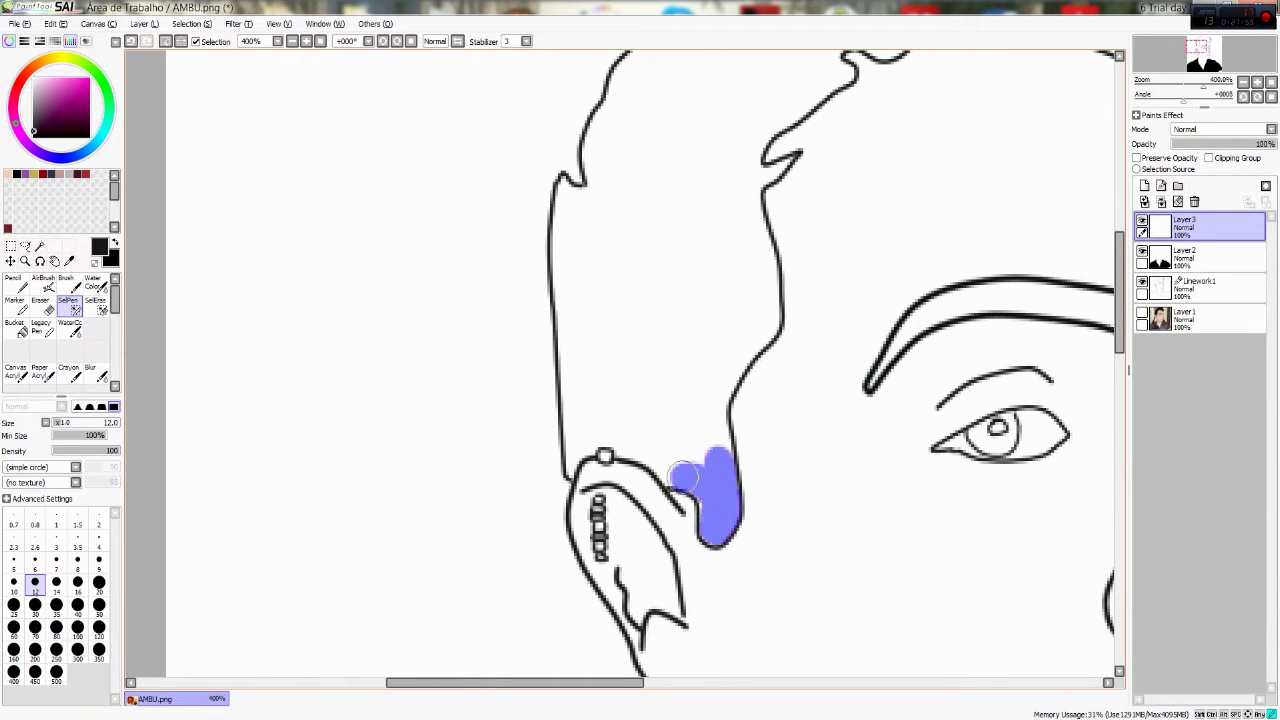
left_click_drag(640, 454, 764, 551)
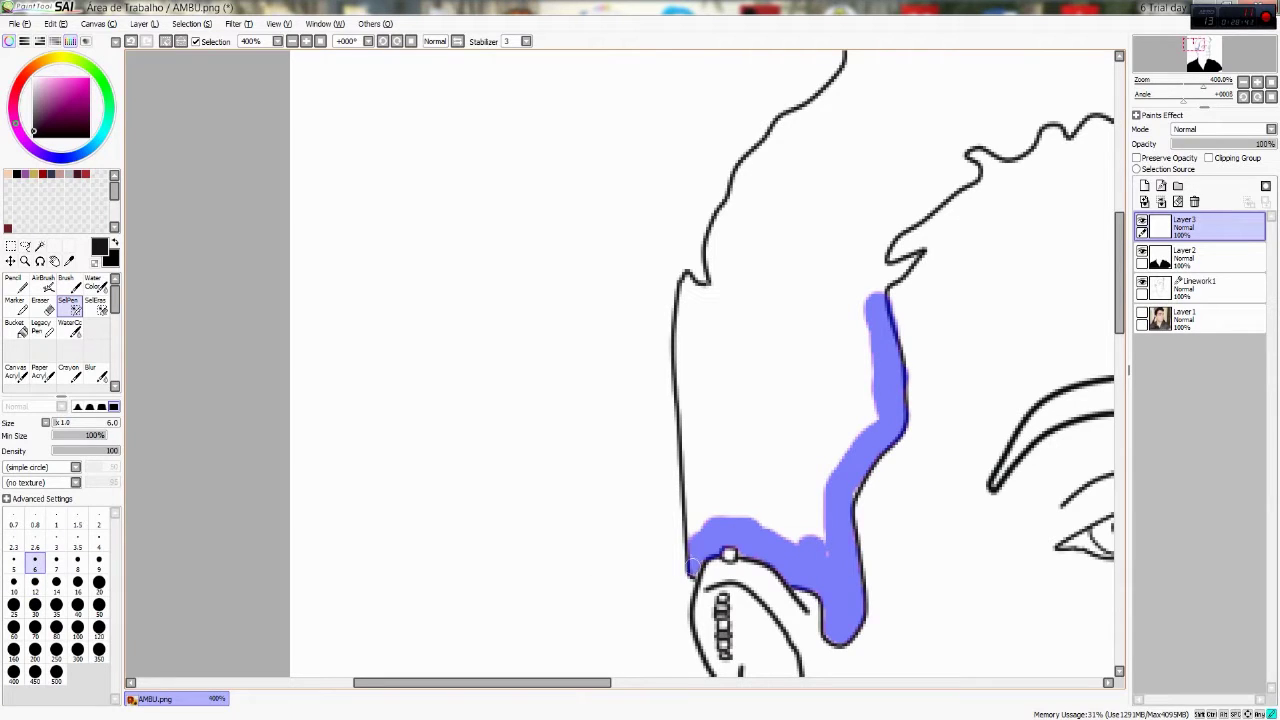
Step: Enlarge the selection pen and extend the selection across the side hair to its outer edge
key("bracketright")
key("bracketright")
key("bracketright")
key("bracketright")
mouse_move(826, 540)
left_mouse_down()
mouse_move(862, 400)
mouse_move(845, 330)
mouse_move(866, 294)
mouse_move(693, 310)
left_mouse_up()
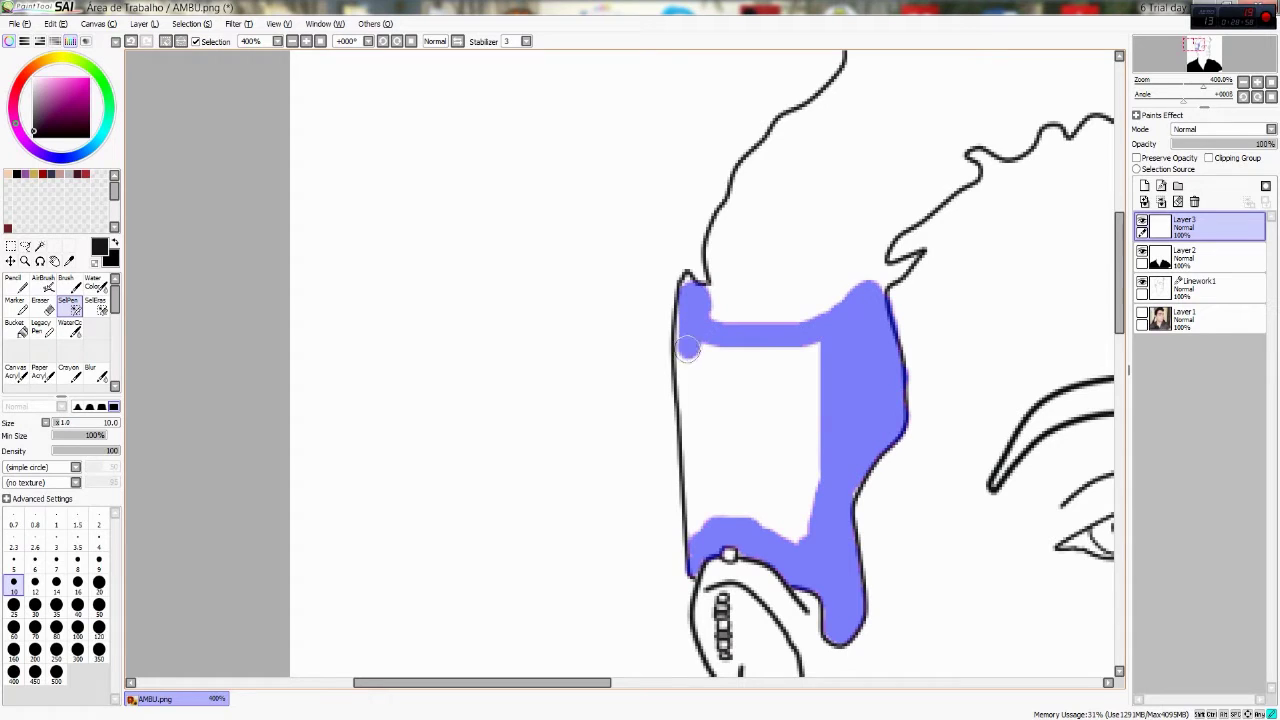
Step: Fill the remaining gap in the side-hair selection, and pick another MP3 in the file explorer before returning to the drawing
key("alt+Tab")
mouse_move(762, 531)
left_mouse_down()
mouse_move(812, 515)
mouse_move(807, 351)
mouse_move(693, 335)
mouse_move(703, 317)
mouse_move(720, 503)
mouse_move(779, 381)
mouse_move(730, 460)
mouse_move(762, 430)
left_mouse_up()
left_click(523, 229)
key("alt+Tab")
Step: Refine the side-hair selection edge with a size 2.3 selection pen and trim the overspill with a size 40 selection eraser
key("bracketleft")
key("bracketleft")
key("bracketleft")
key("bracketleft")
key("bracketleft")
key("bracketleft")
key("bracketleft")
key("bracketleft")
key("bracketleft")
key("bracketleft")
key("bracketleft")
key("bracketleft")
key("bracketleft")
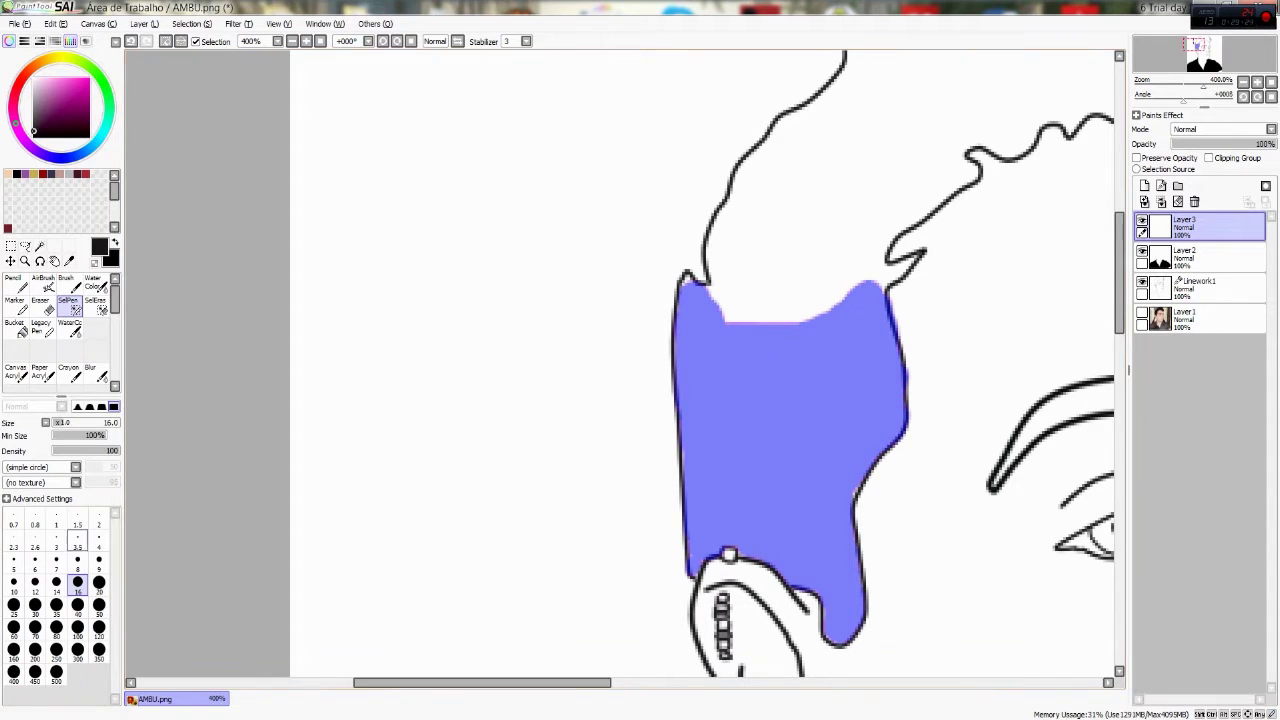
scroll(779, 318, "up", 4)
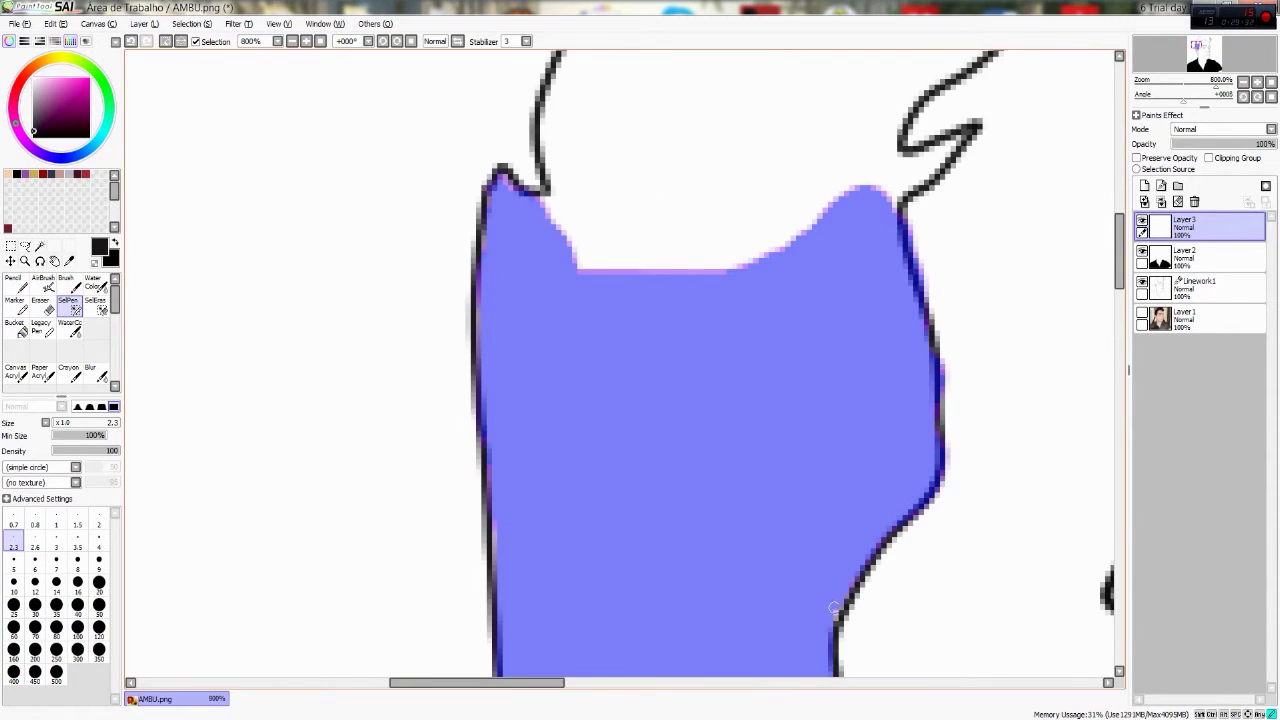
key("e")
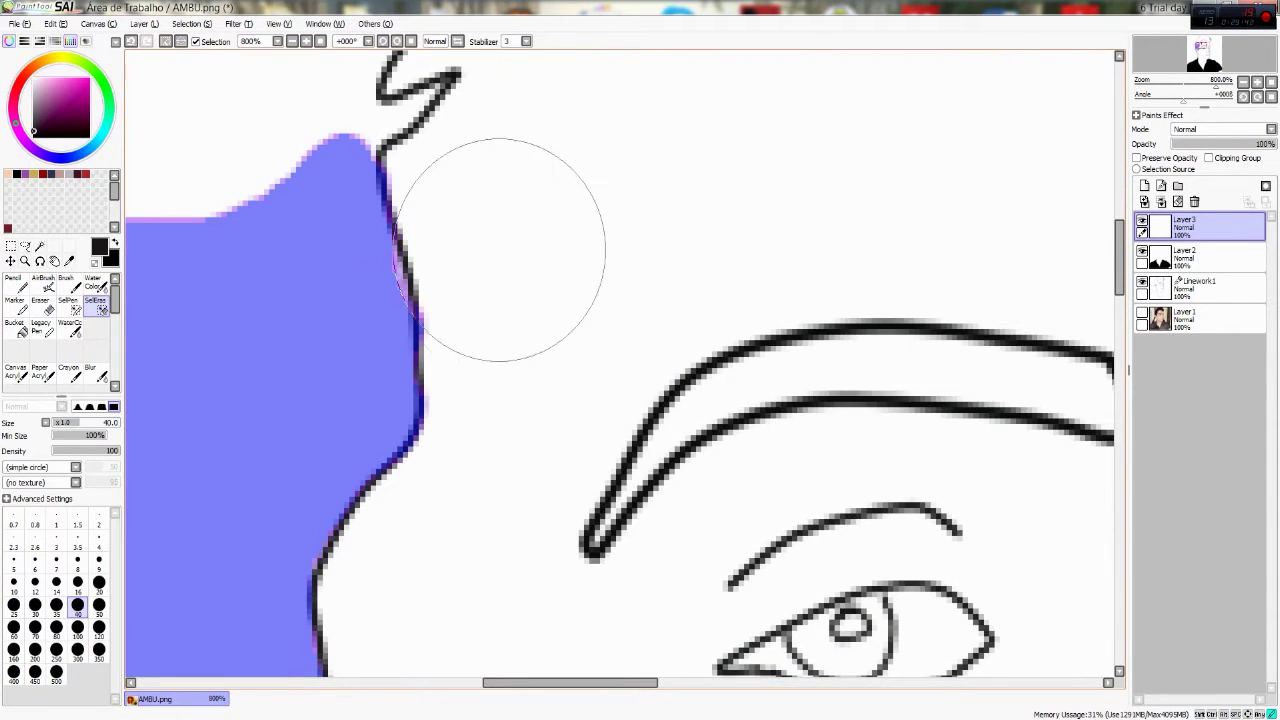
Step: Extend the selection upward from the side hair and into the small pointed tuft at the temple
left_click(70, 306)
left_click(35, 581)
mouse_move(355, 415)
left_mouse_down()
mouse_move(400, 454)
mouse_move(534, 495)
left_mouse_up()
left_click_drag(584, 377, 624, 537)
left_click(13, 545)
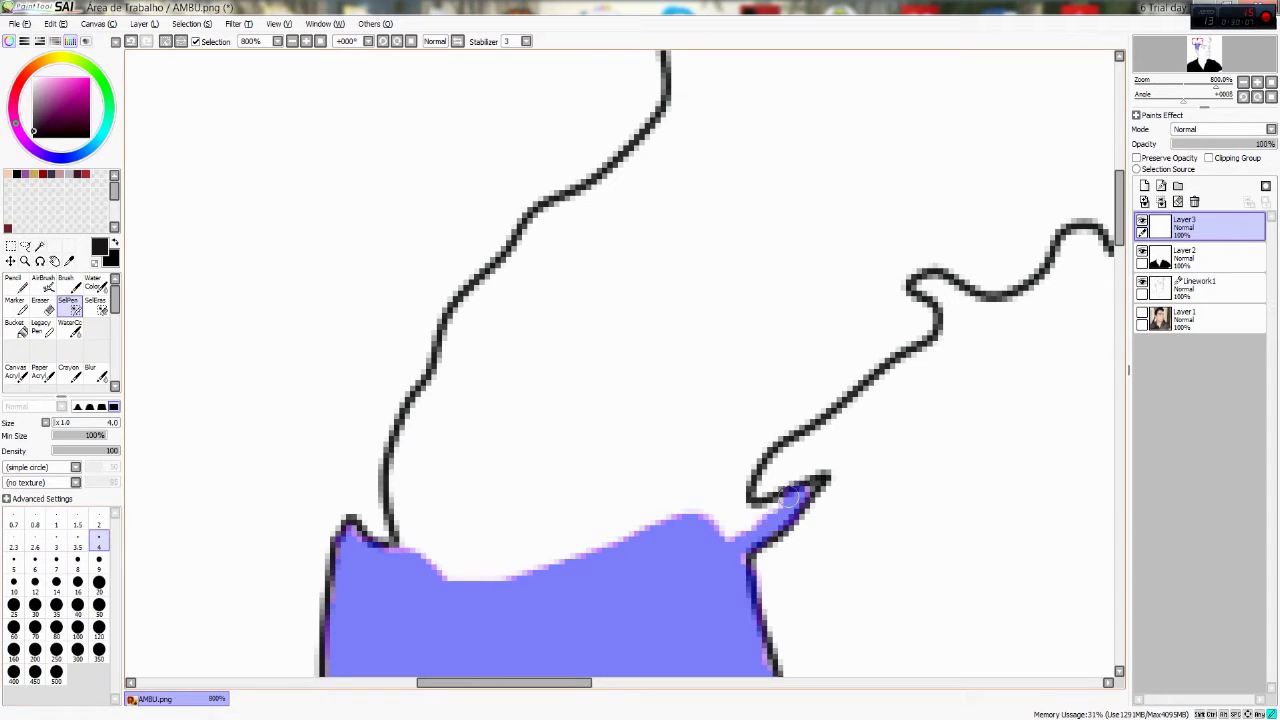
left_click_drag(790, 497, 711, 543)
Step: Continue the selection up the back of the hair to the crown, and follow the outline with a size 10 selection pen
left_click(99, 581)
mouse_move(450, 540)
left_mouse_down()
mouse_move(651, 529)
mouse_move(762, 390)
mouse_move(851, 337)
mouse_move(634, 249)
mouse_move(554, 251)
mouse_move(492, 325)
mouse_move(451, 434)
mouse_move(443, 543)
mouse_move(600, 400)
left_mouse_up()
mouse_move(620, 245)
left_mouse_down()
mouse_move(440, 505)
mouse_move(543, 380)
mouse_move(563, 257)
mouse_move(620, 209)
mouse_move(836, 484)
mouse_move(777, 423)
mouse_move(671, 363)
mouse_move(771, 481)
left_mouse_up()
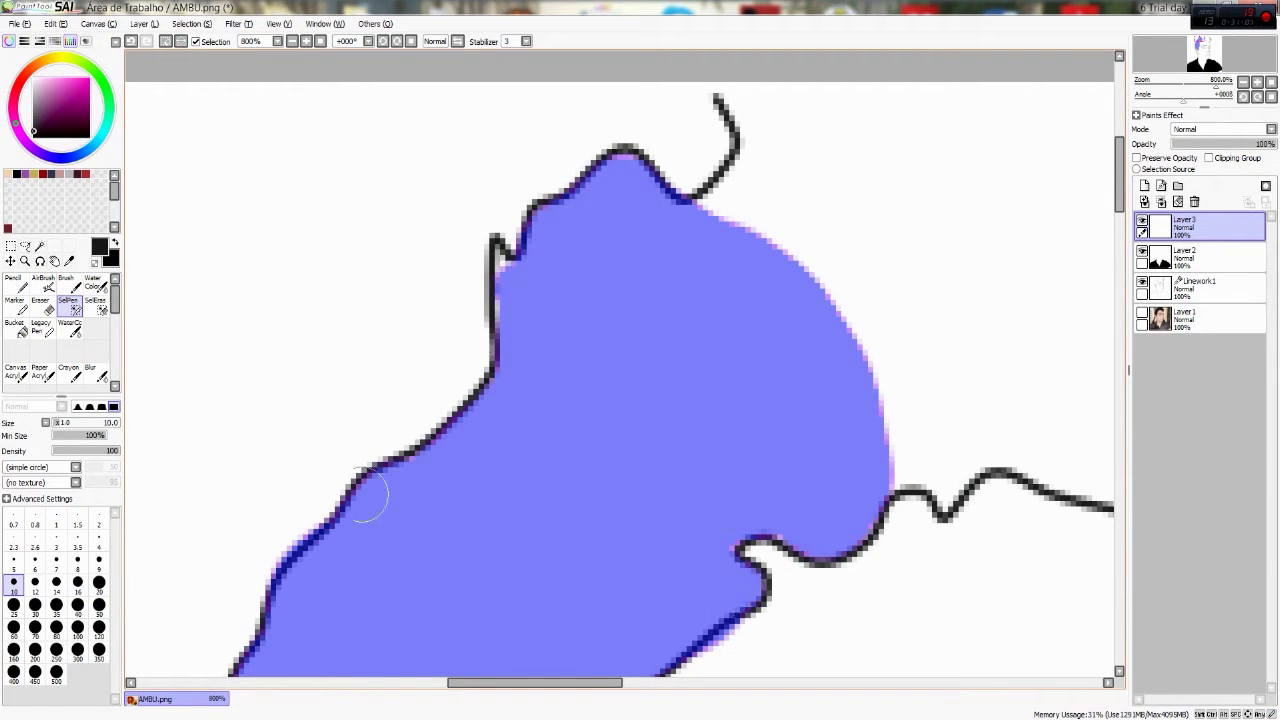
left_click_drag(458, 357, 523, 369)
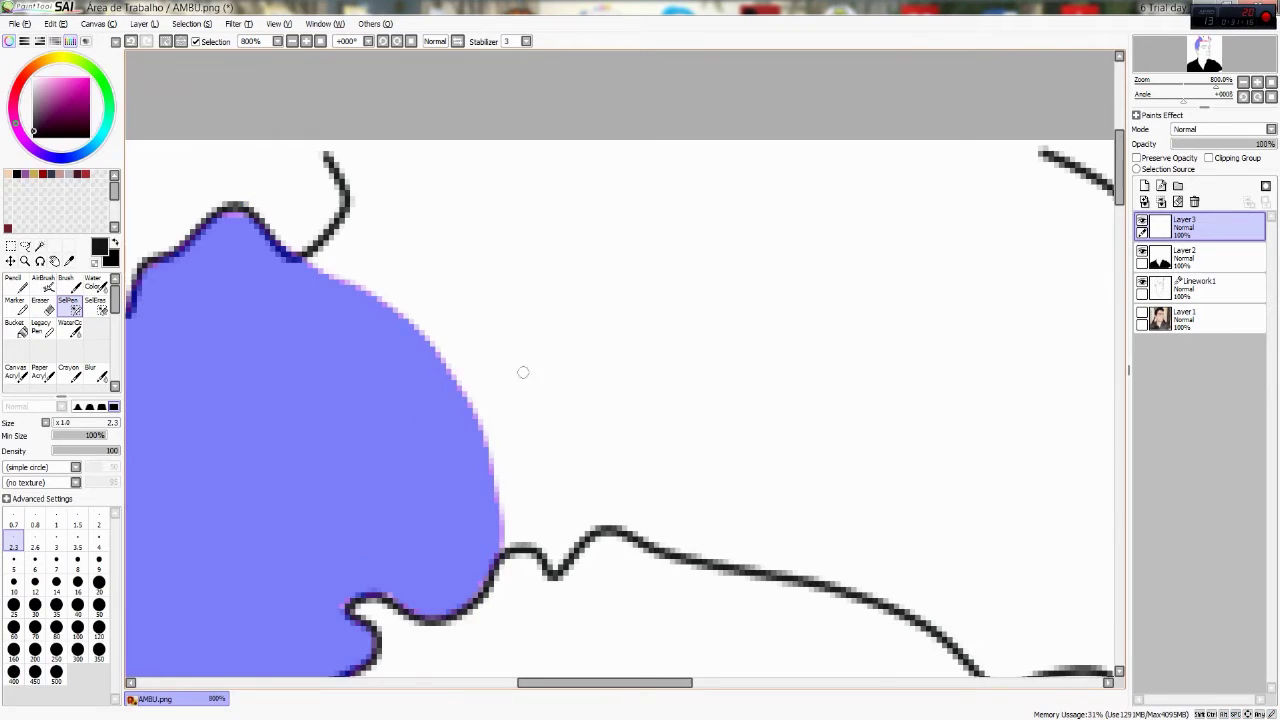
Step: Switch to the other window, move two items ahead, and return to the drawing
key("alt+Tab")
key("Right")
key("Right")
key("alt+Tab")
Step: Fill the selection across the top of the hair down to the forehead hairline with size 80 and 60 selection pens
left_click(56, 627)
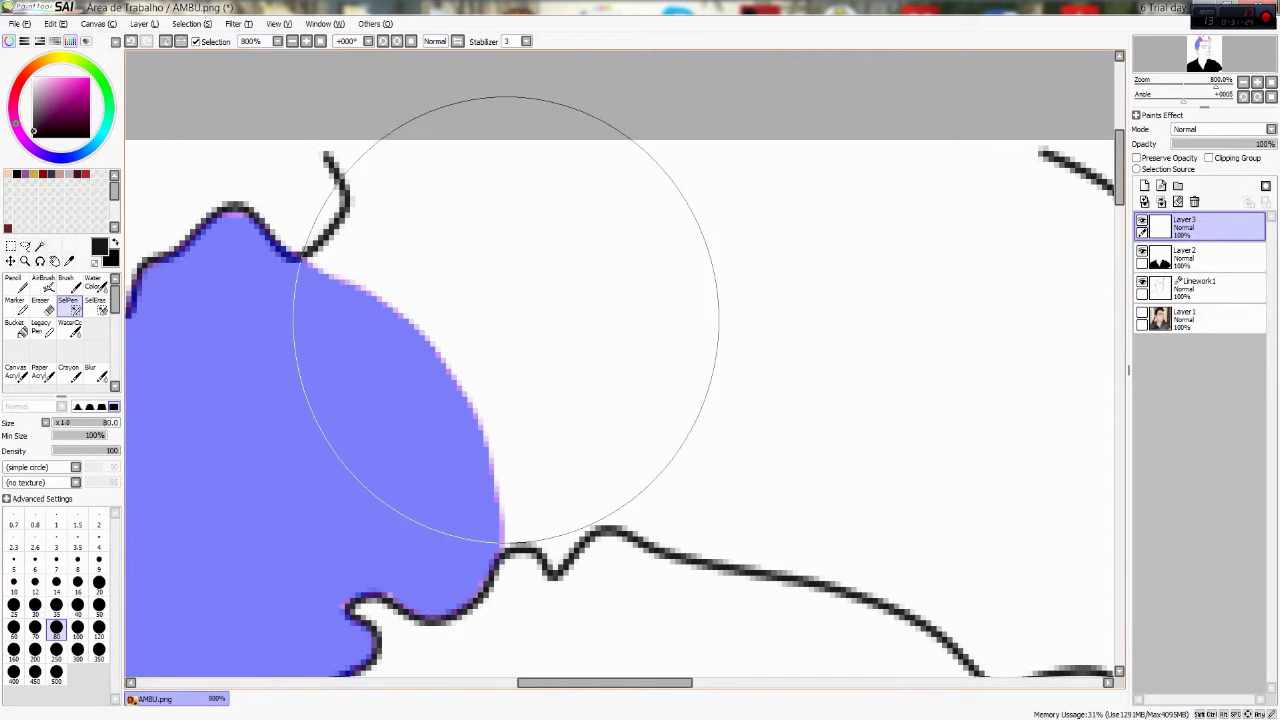
mouse_move(727, 315)
left_mouse_down()
mouse_move(651, 286)
mouse_move(557, 212)
left_mouse_up()
mouse_move(532, 75)
left_mouse_down()
mouse_move(777, 249)
mouse_move(829, 334)
mouse_move(580, 314)
mouse_move(470, 340)
mouse_move(108, 311)
left_mouse_up()
left_click(13, 627)
mouse_move(694, 330)
left_mouse_down()
mouse_move(694, 260)
mouse_move(706, 429)
mouse_move(584, 372)
mouse_move(250, 635)
left_mouse_up()
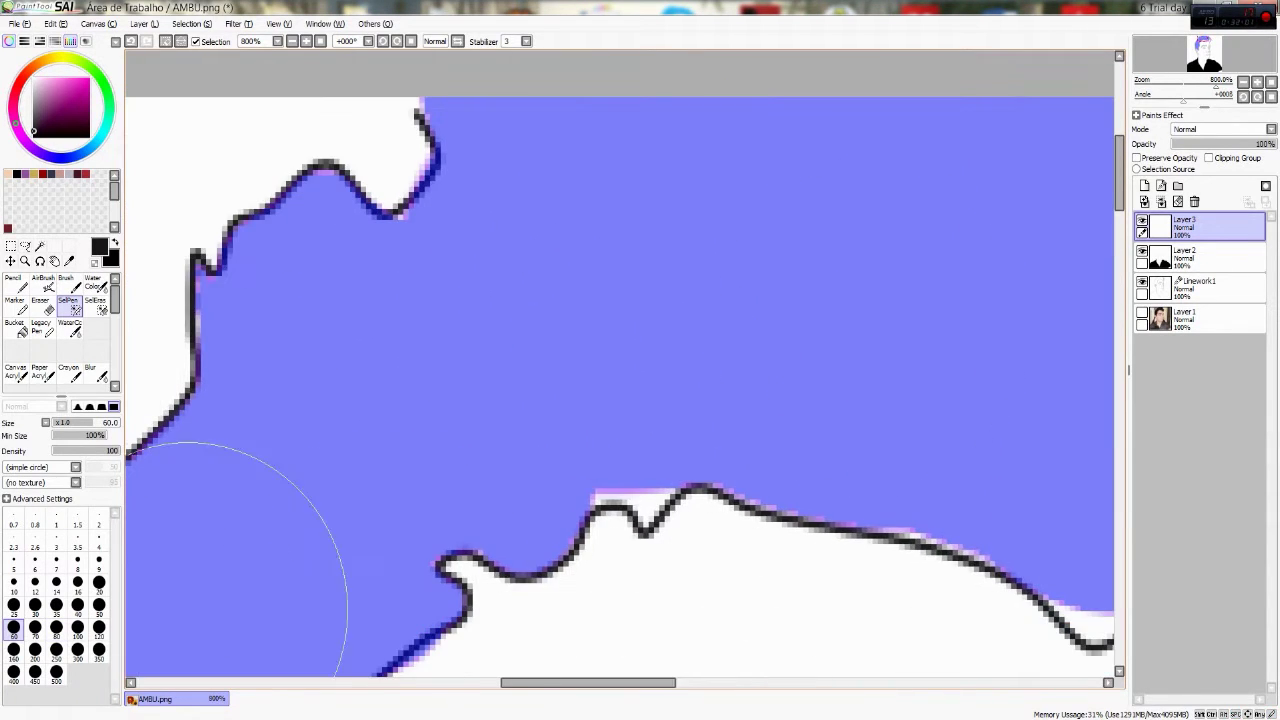
Step: Extend the selection into the front curls and along the front hair edge with size 2.3 and 10 selection pens
mouse_move(1100, 620)
left_mouse_down()
mouse_move(816, 610)
mouse_move(641, 543)
mouse_move(775, 543)
mouse_move(828, 625)
left_mouse_up()
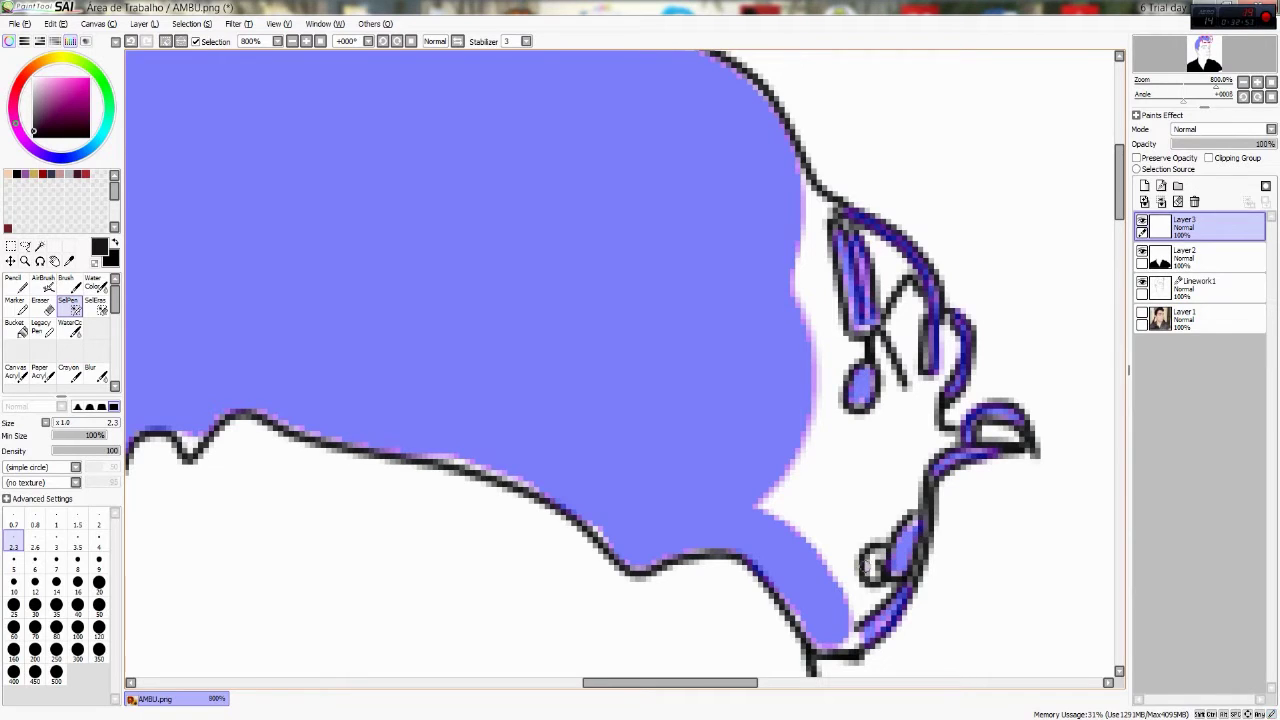
left_click_drag(506, 357, 450, 330)
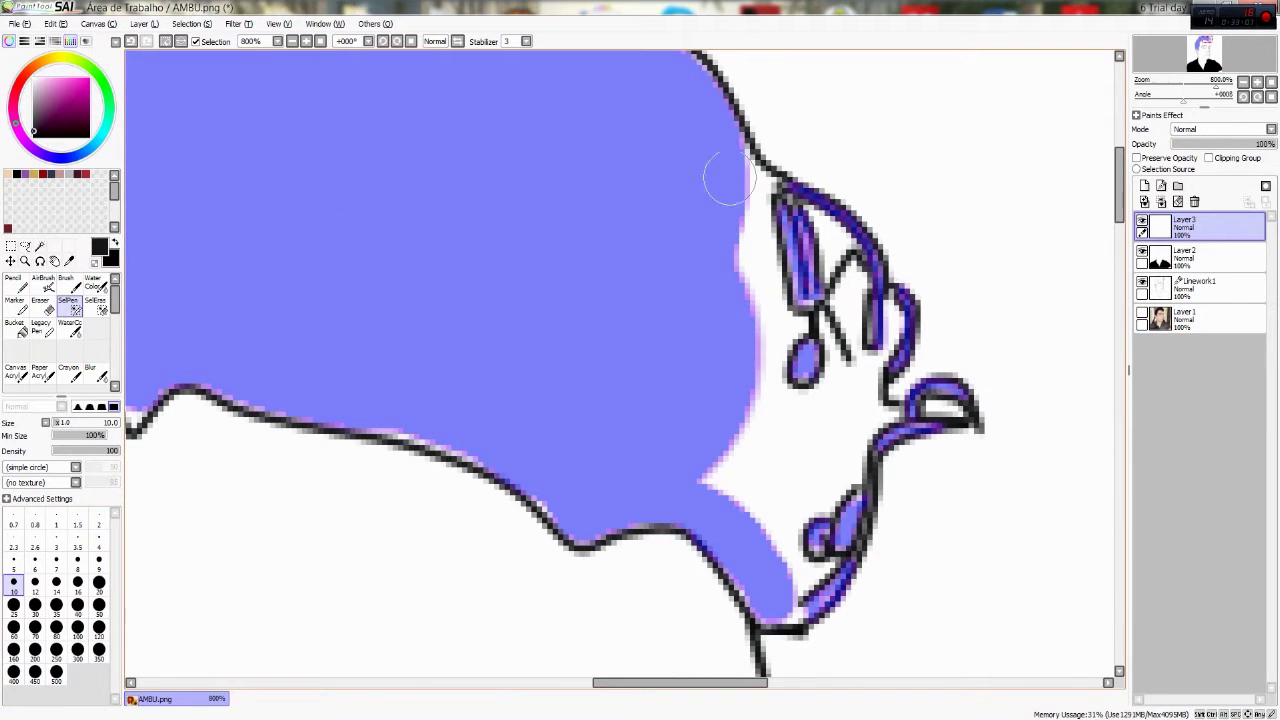
mouse_move(746, 228)
left_mouse_down()
mouse_move(735, 521)
mouse_move(780, 604)
mouse_move(794, 587)
mouse_move(742, 500)
mouse_move(781, 530)
mouse_move(841, 465)
mouse_move(861, 405)
mouse_move(789, 418)
left_mouse_up()
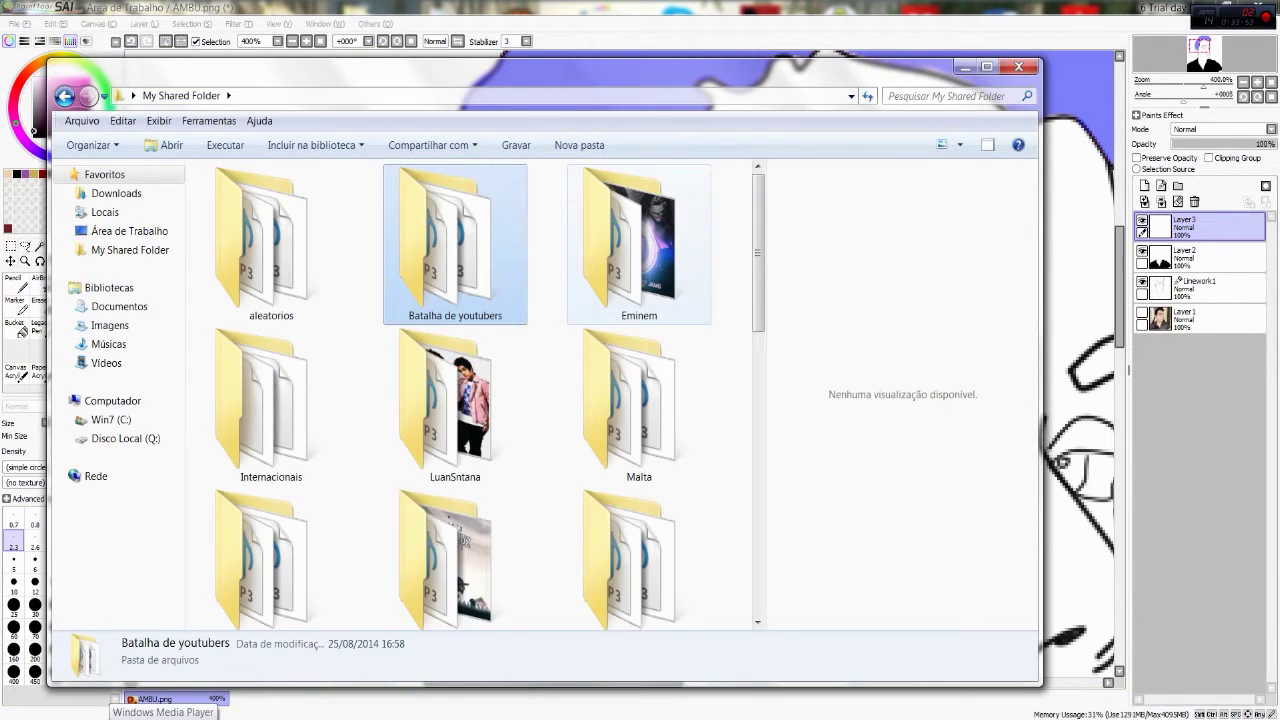
Step: Open another folder inside My Shared Folder in the file explorer, browse its contents, and return to the drawing
scroll(480, 400, "down", 5)
double_click(443, 300)
scroll(480, 400, "down", 10)
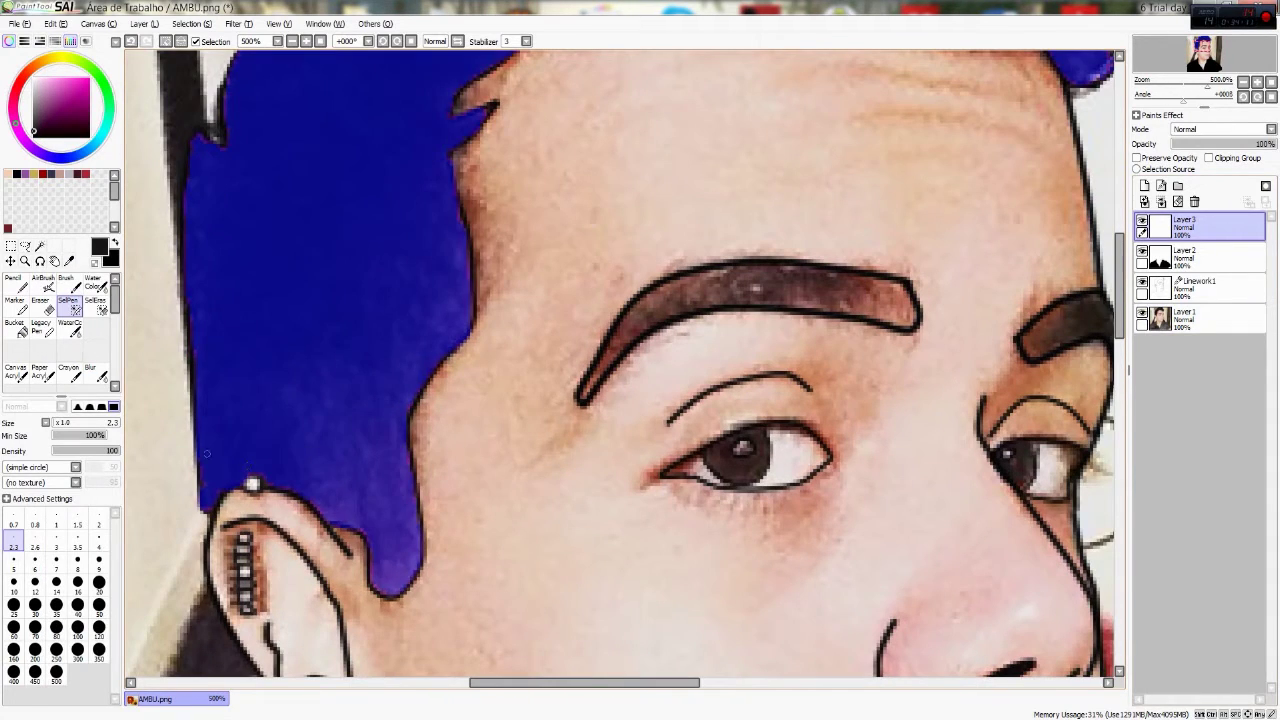
Step: Sample the reddish brown of the sideburn from the photo and paint the sideburn with a size 10 Pencil
key("n")
left_click(395, 575, "alt")
left_click_drag(394, 562, 378, 425)
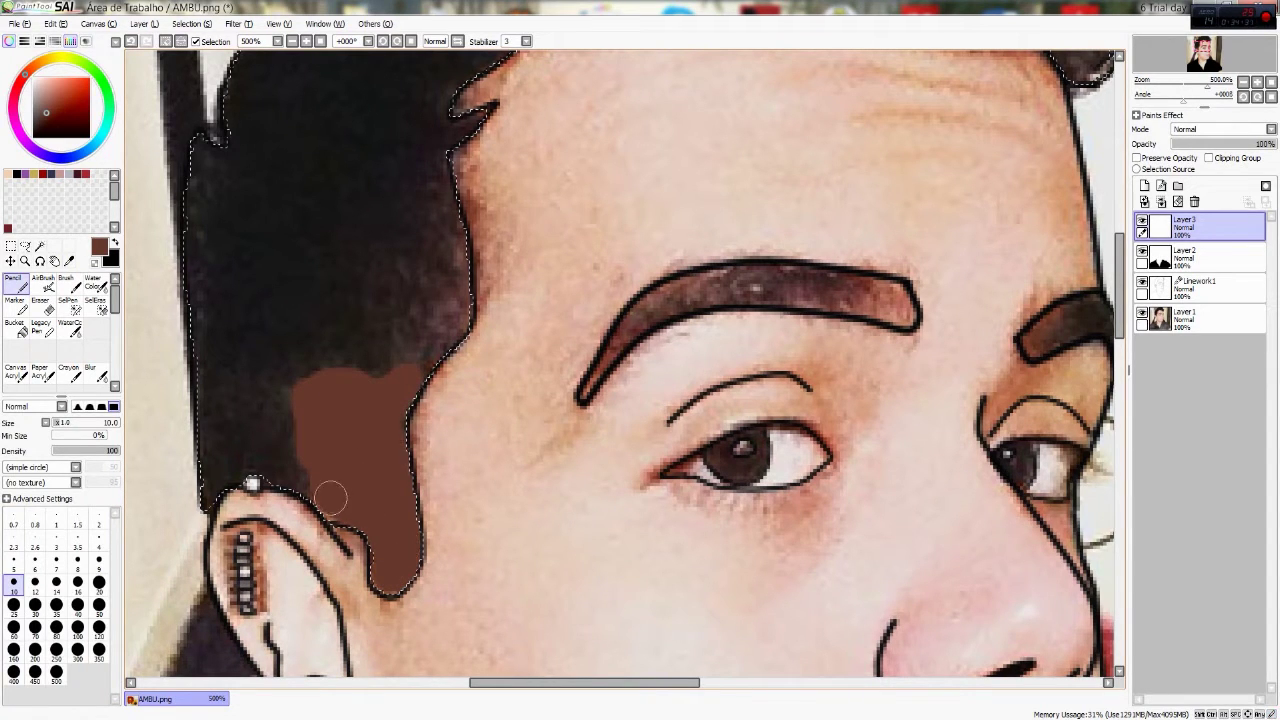
Step: Sample the dark brown and near-black tones above the ear and paint them over the back of the side hair
left_click(270, 464, "alt")
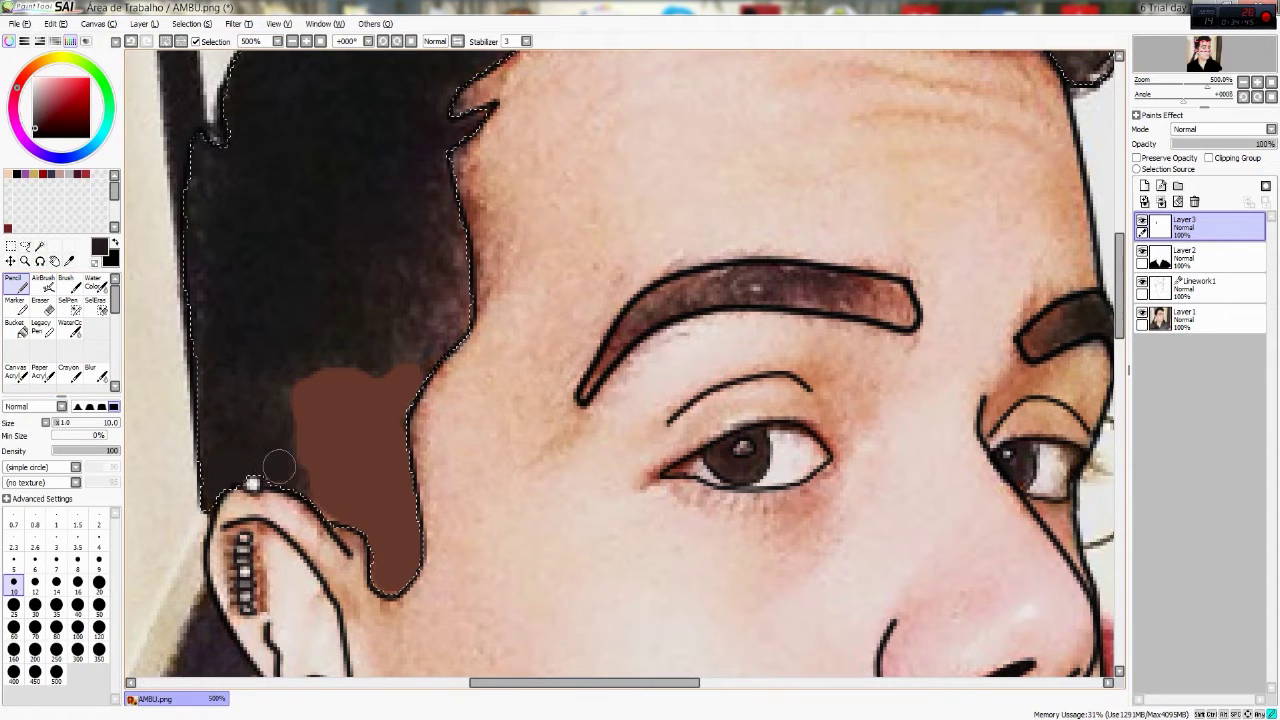
scroll(221, 515, "up", 3)
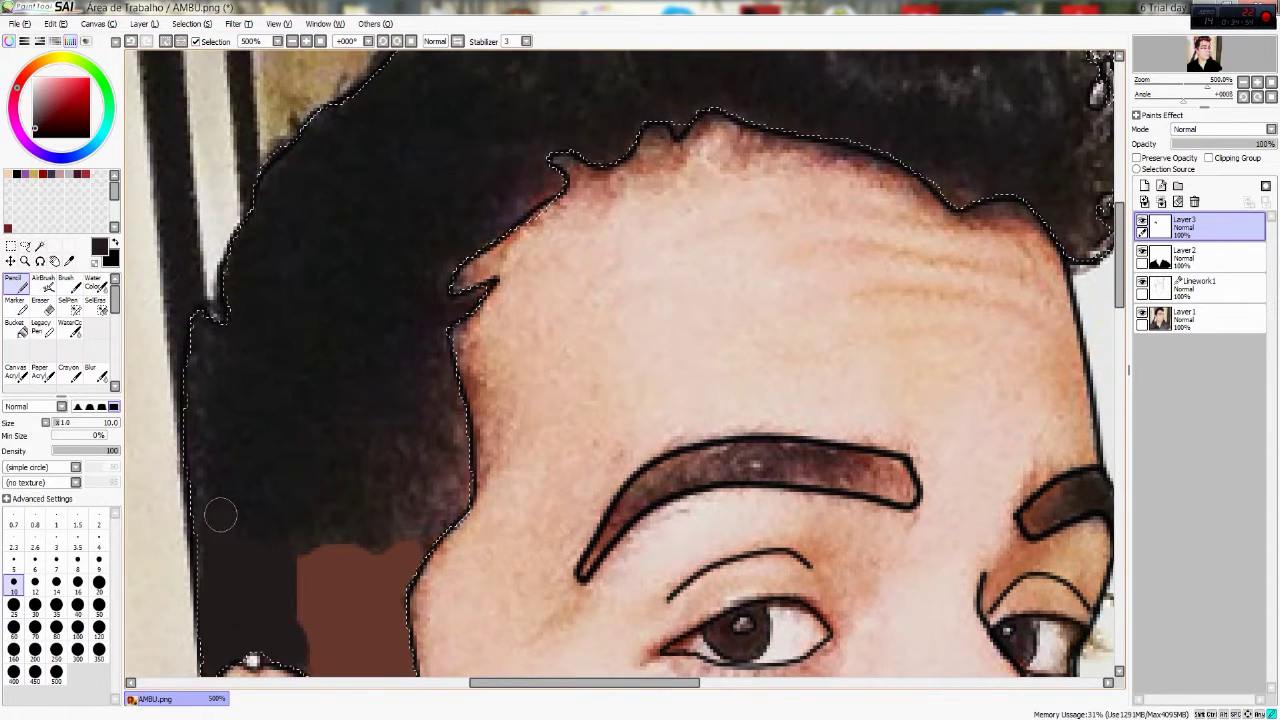
left_click(284, 526, "alt")
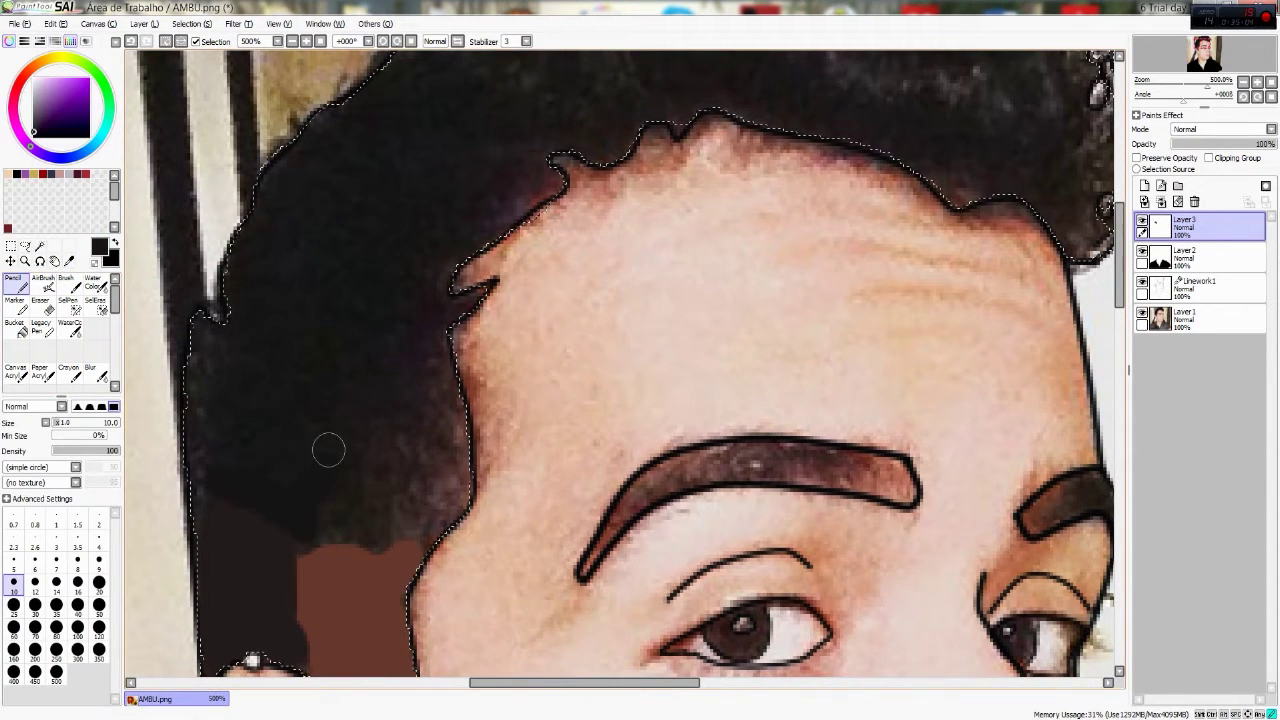
left_click_drag(206, 449, 174, 456)
Step: Sample the greyish brown at the temple, paint it along the side hairline, and compare with the photo hidden and shown
left_click(407, 533, "alt")
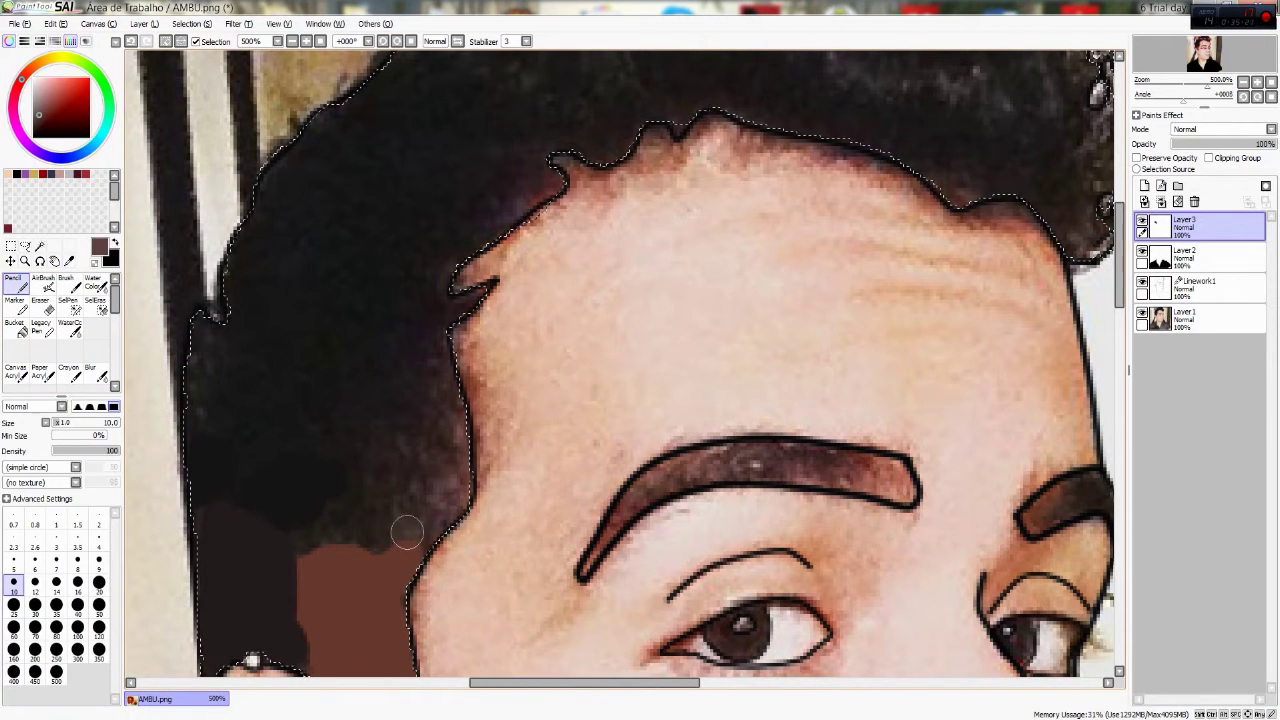
left_click_drag(453, 455, 414, 516)
scroll(414, 516, "down", 4)
left_click(1142, 312)
left_click(1142, 312)
scroll(425, 355, "up", 4)
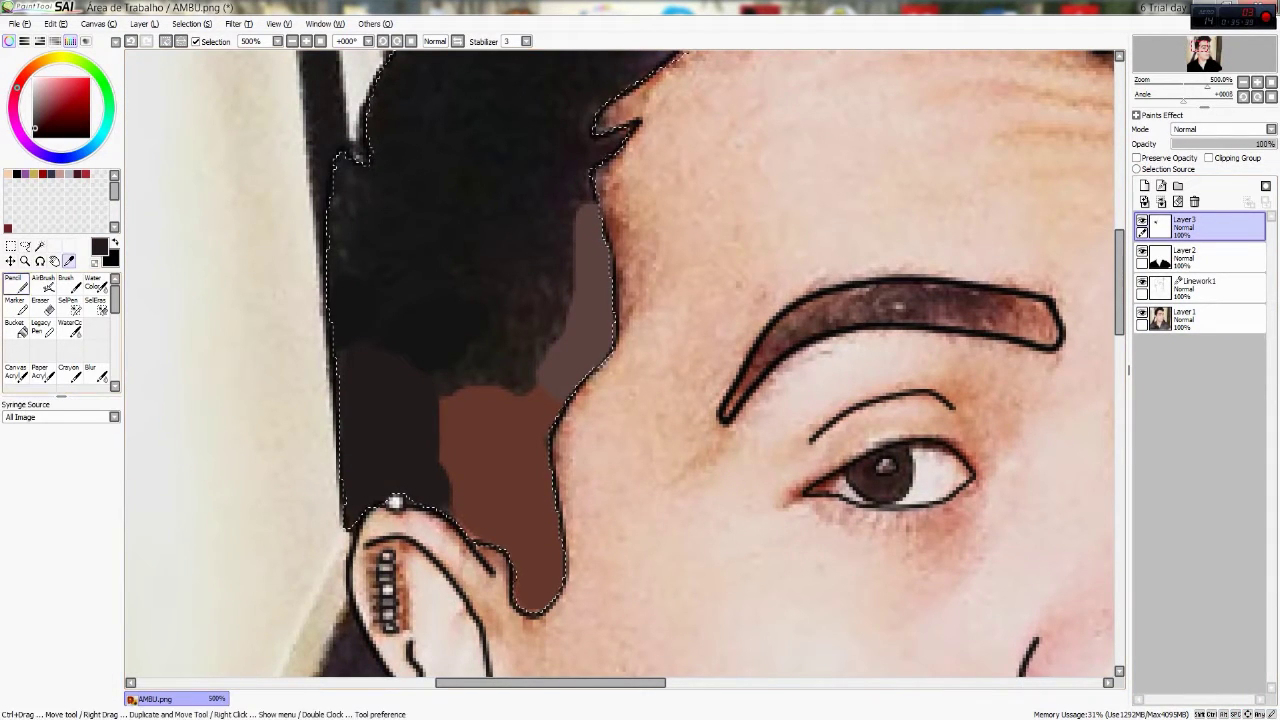
Step: Paint the dark brown tone over the side hair and temple with a size 30 Pencil
left_click(35, 604)
mouse_move(449, 460)
left_mouse_down()
mouse_move(491, 437)
mouse_move(494, 449)
mouse_move(377, 277)
mouse_move(397, 382)
left_mouse_up()
mouse_move(572, 441)
left_mouse_down()
mouse_move(560, 523)
mouse_move(571, 437)
mouse_move(571, 580)
left_mouse_up()
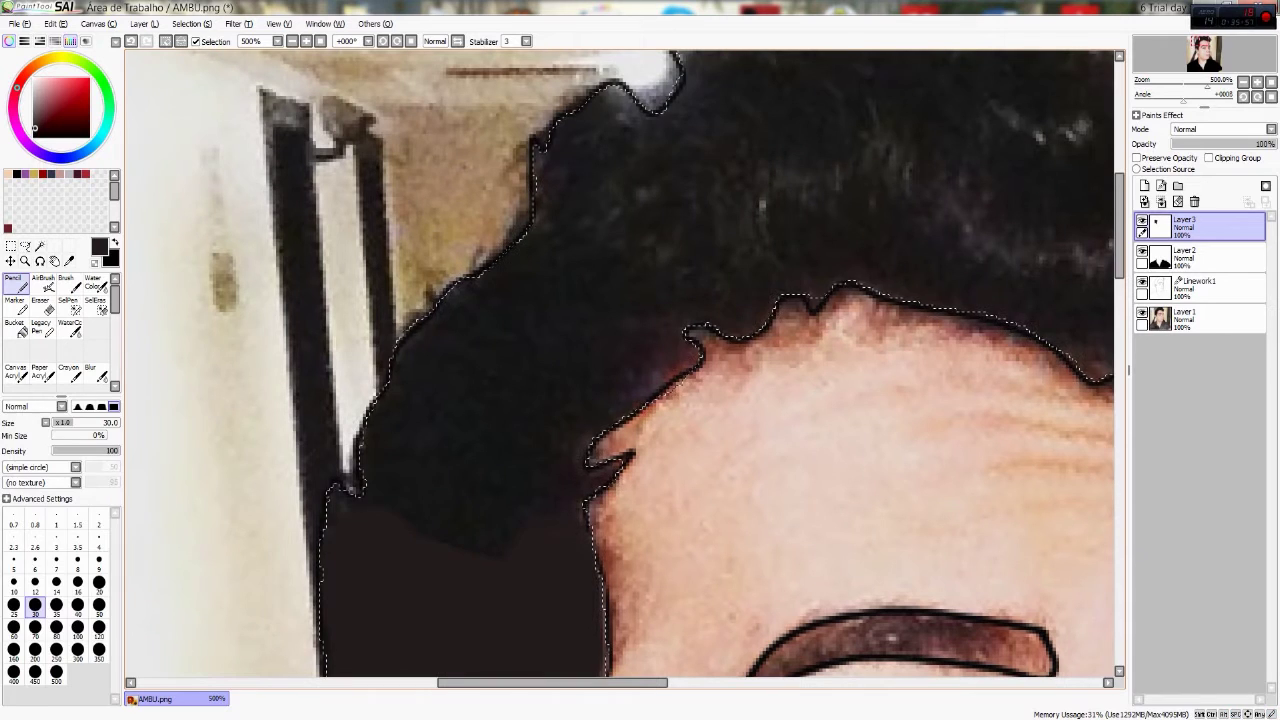
Step: Sample the near-black hair tone and paint it over the upper hair down to the temple
key("alt")
mouse_move(409, 480)
left_mouse_down()
mouse_move(562, 385)
mouse_move(634, 358)
mouse_move(438, 443)
mouse_move(460, 343)
left_mouse_up()
mouse_move(476, 470)
left_mouse_down()
mouse_move(551, 329)
mouse_move(608, 366)
mouse_move(663, 297)
mouse_move(556, 475)
mouse_move(528, 337)
mouse_move(420, 420)
mouse_move(923, 449)
mouse_move(748, 494)
mouse_move(423, 251)
mouse_move(543, 206)
mouse_move(501, 572)
left_mouse_up()
scroll(685, 288, "down", 1)
left_click(95, 305)
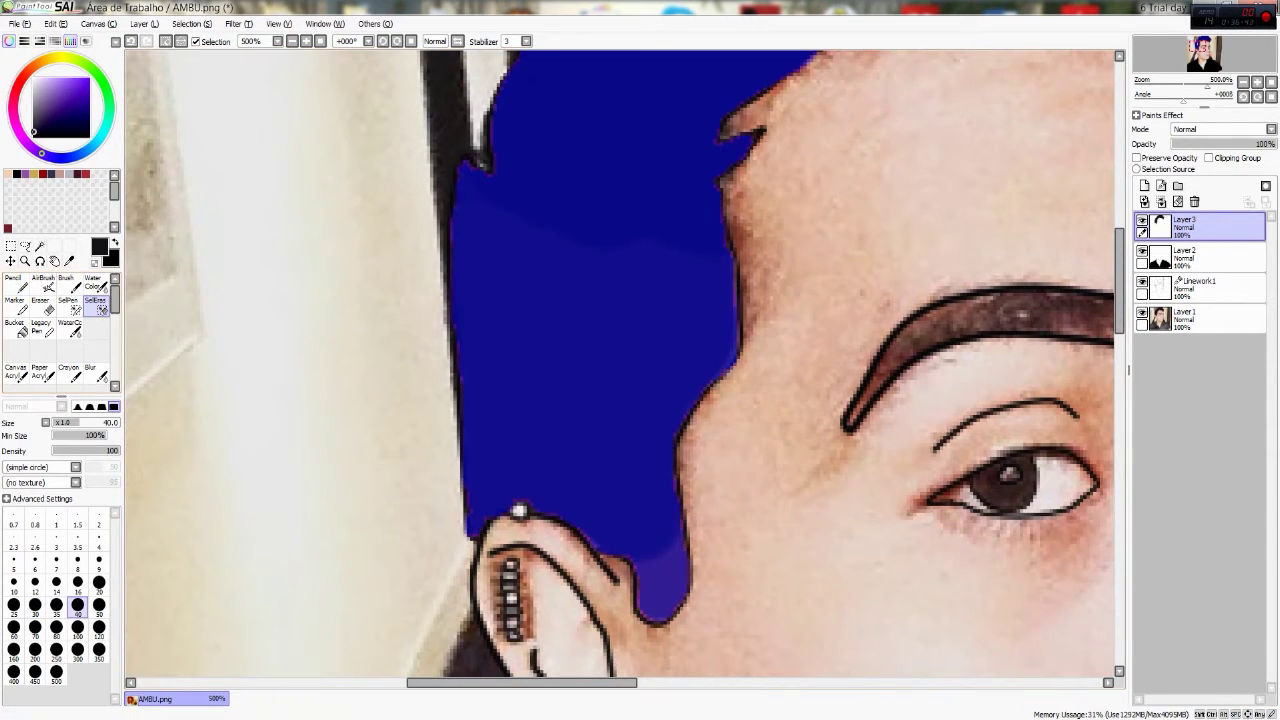
Step: Deselect the hair and blend the sideburn and side hair tones together with a size 10 Water Color brush
scroll(536, 516, "down", 3)
left_click(94, 285)
scroll(407, 391, "up", 4)
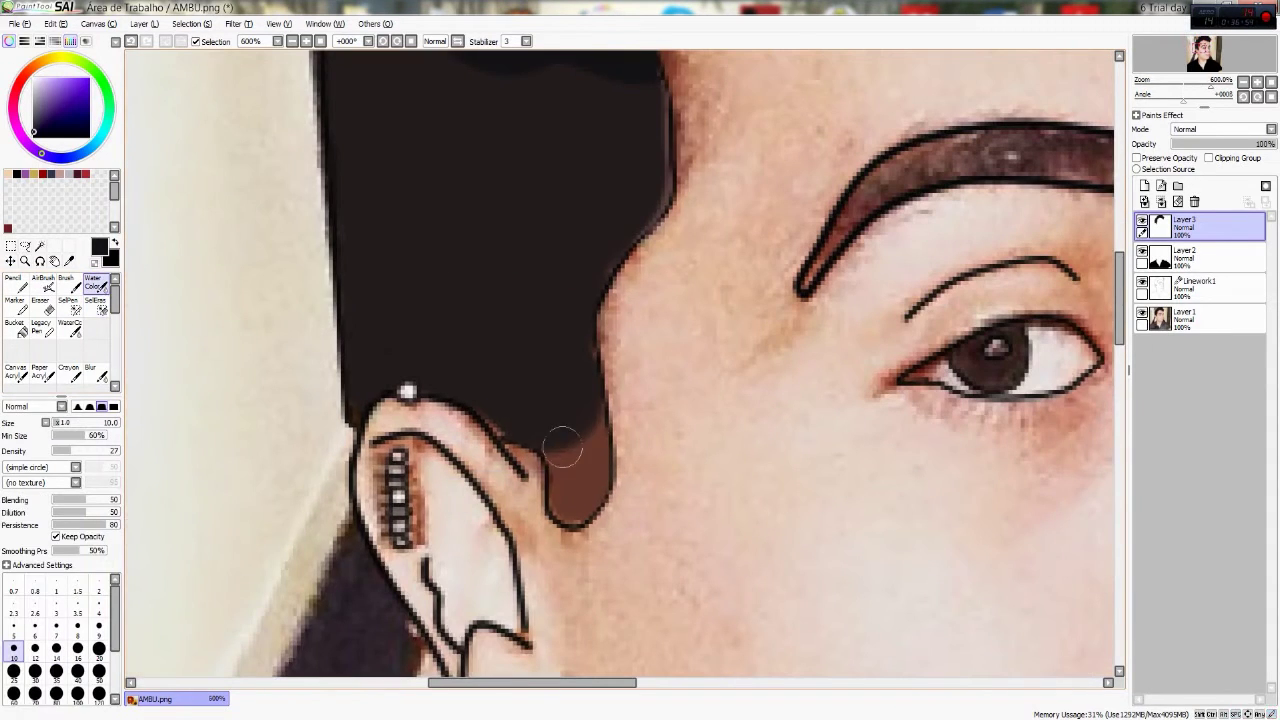
mouse_move(553, 479)
left_mouse_down()
mouse_move(566, 429)
mouse_move(595, 450)
left_mouse_up()
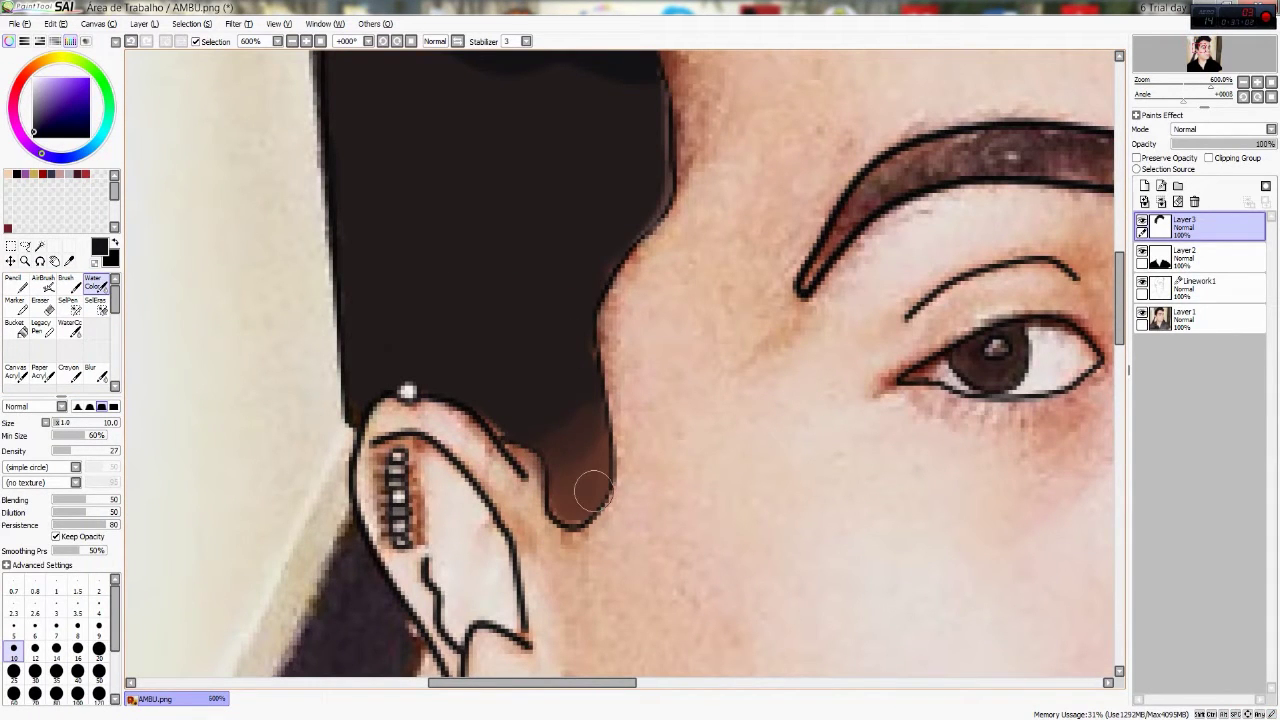
left_click_drag(373, 110, 415, 378)
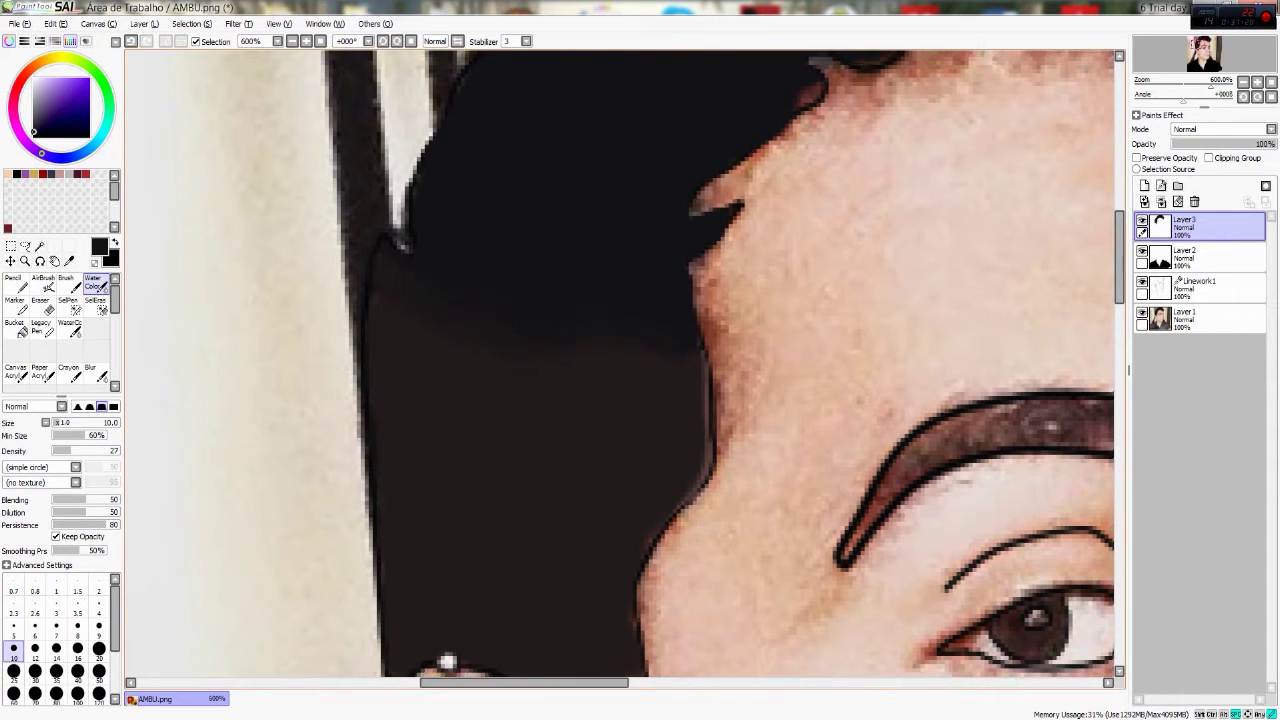
left_click_drag(424, 296, 781, 444)
Step: Paint black strokes over the top hair at size 10, then blend them down the side with a size 35 Water Color brush
left_click(70, 326)
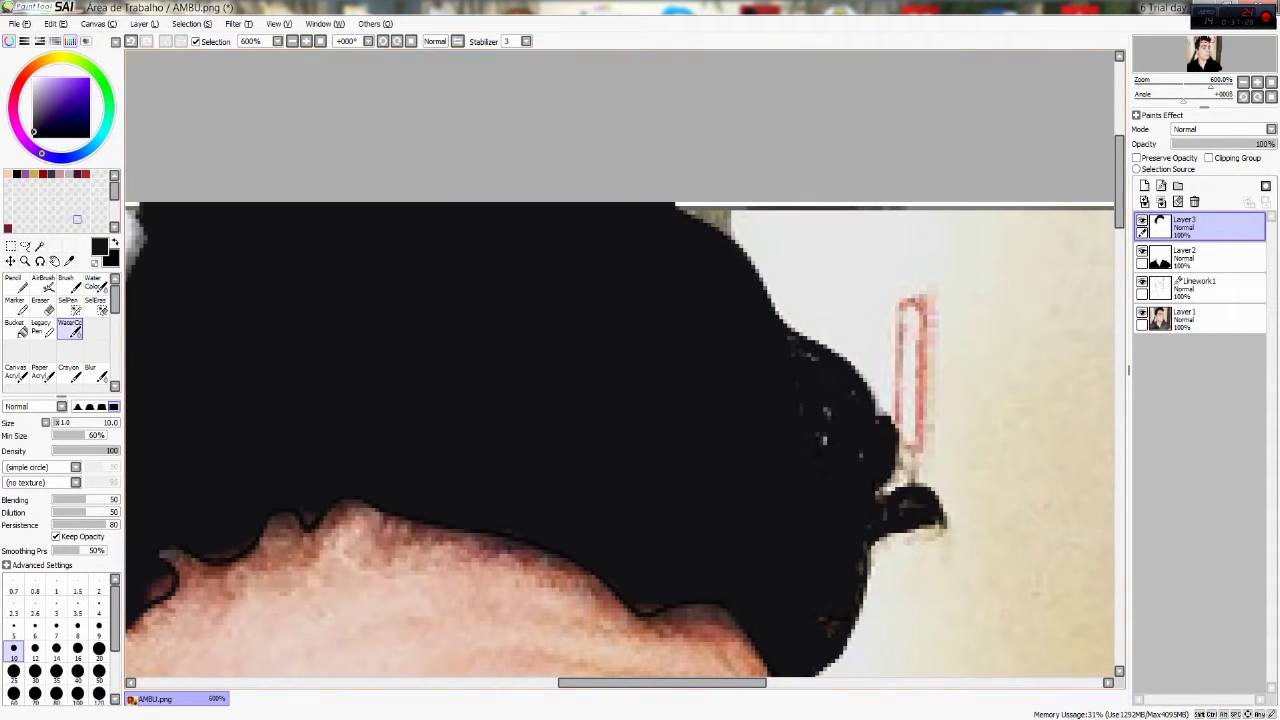
left_click_drag(440, 345, 737, 522)
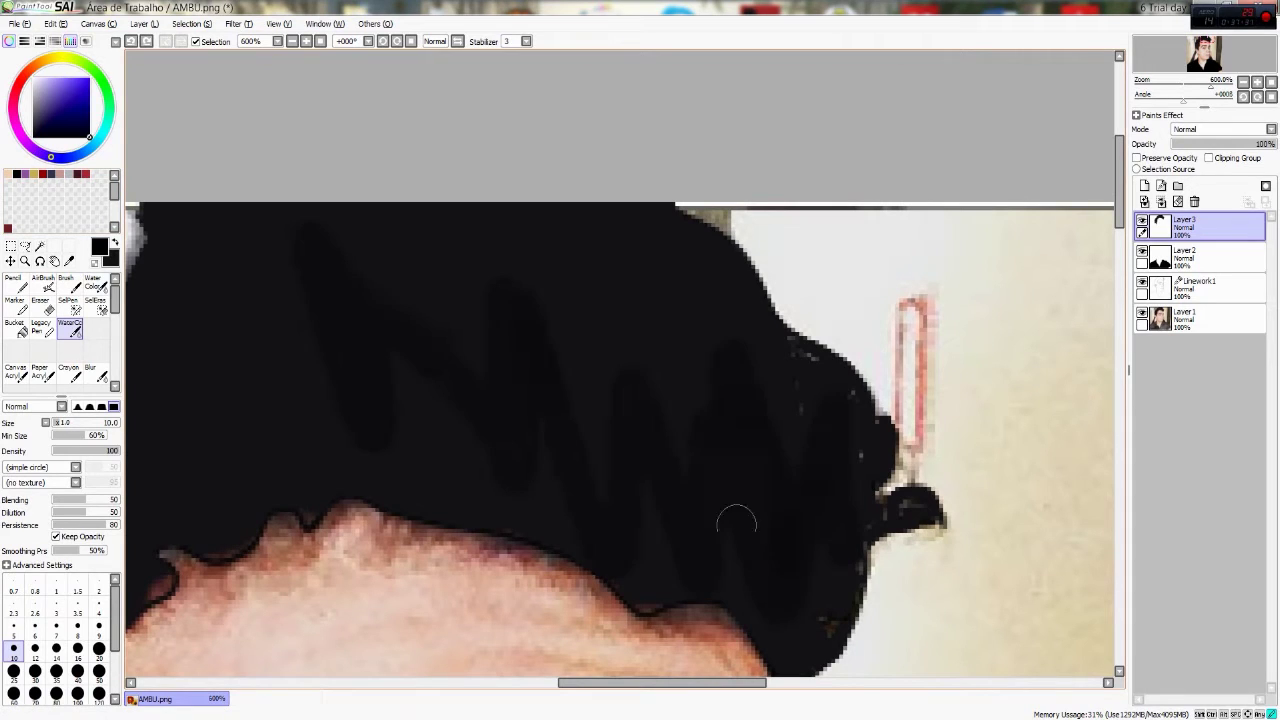
left_click(93, 283)
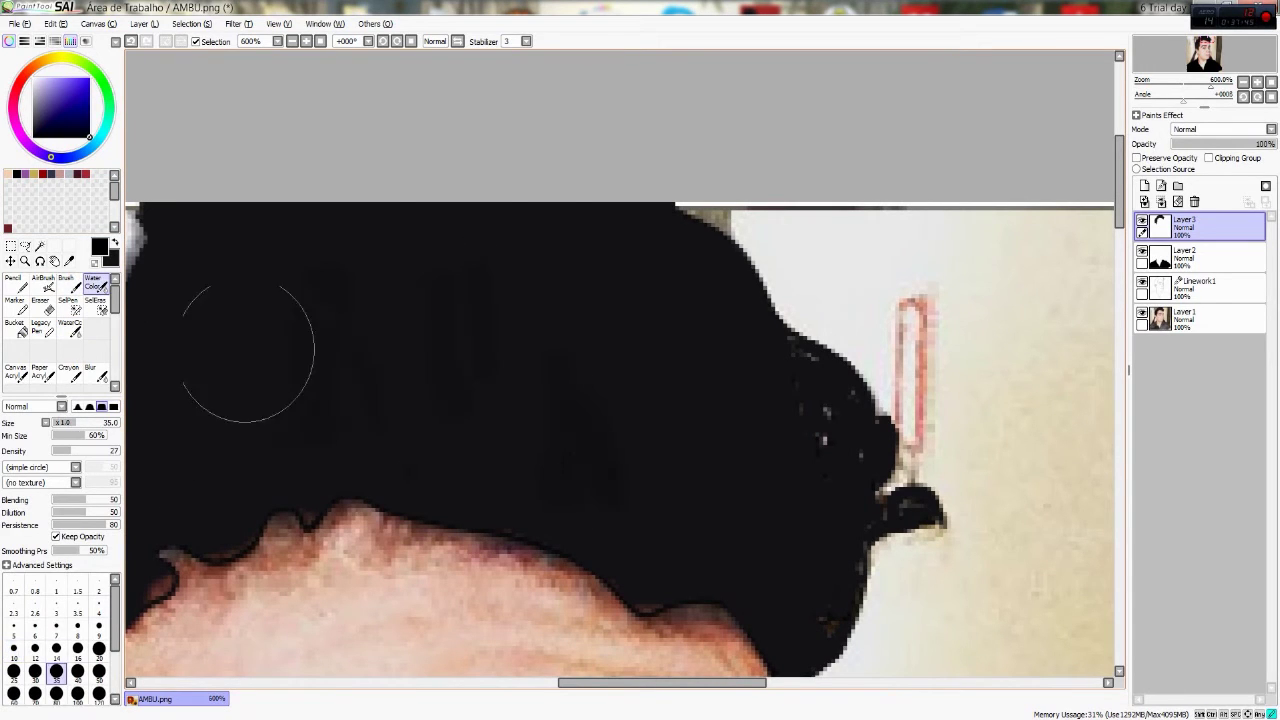
scroll(521, 433, "left", 5)
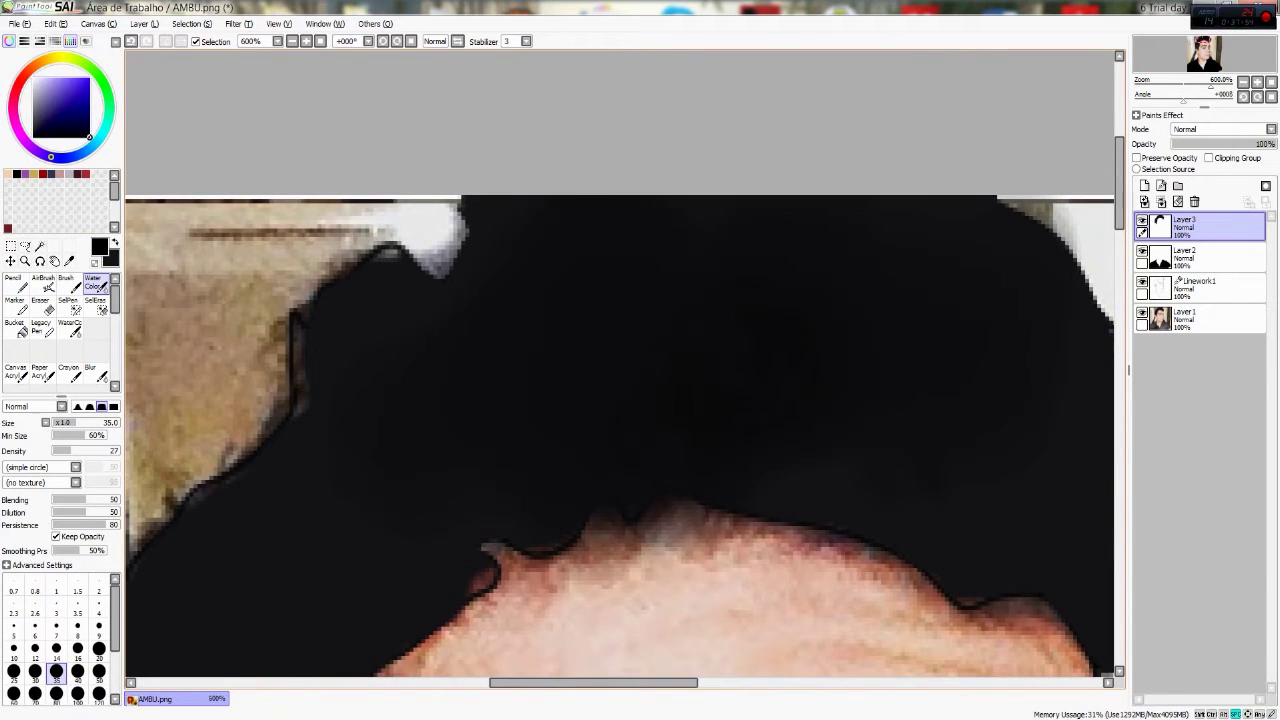
scroll(740, 423, "right", 3)
scroll(400, 410, "down", 7)
scroll(471, 414, "left", 8)
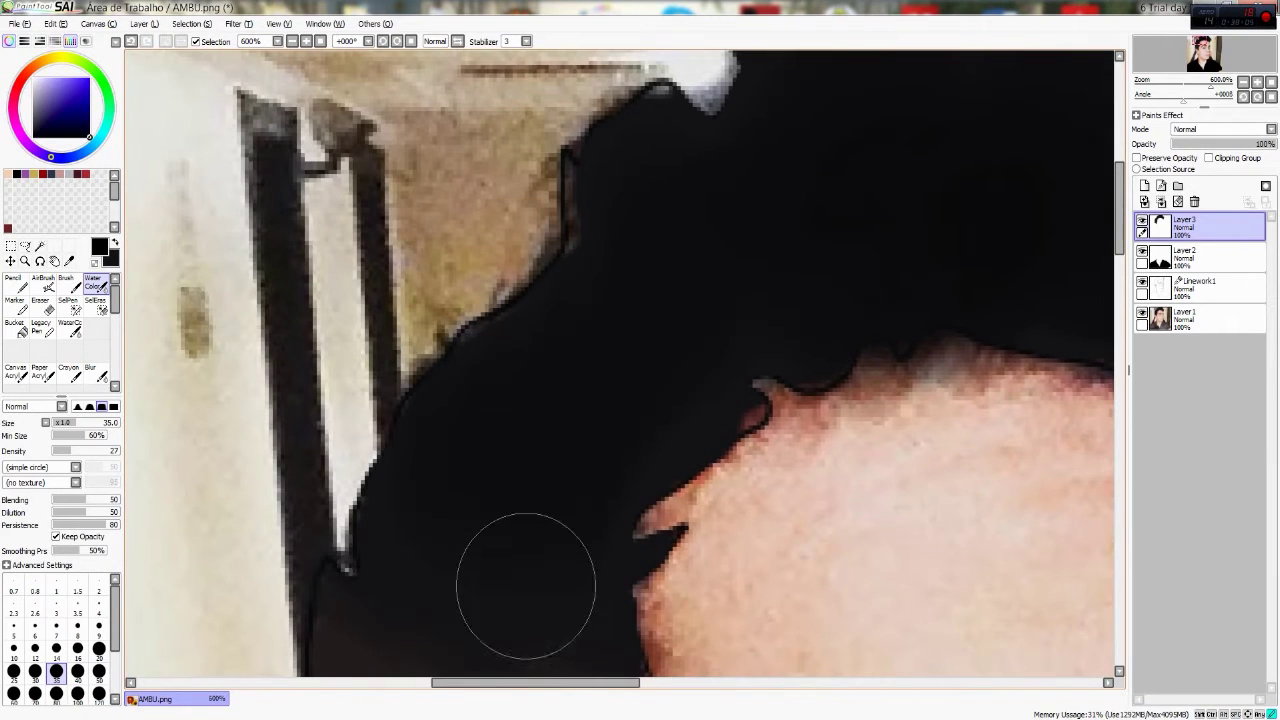
scroll(523, 586, "left", 5)
scroll(671, 512, "down", 4)
scroll(657, 300, "left", 3)
scroll(657, 300, "down", 3)
Step: Hide the photo and erase the excess hair colour spilling onto the forehead
left_click(1142, 313)
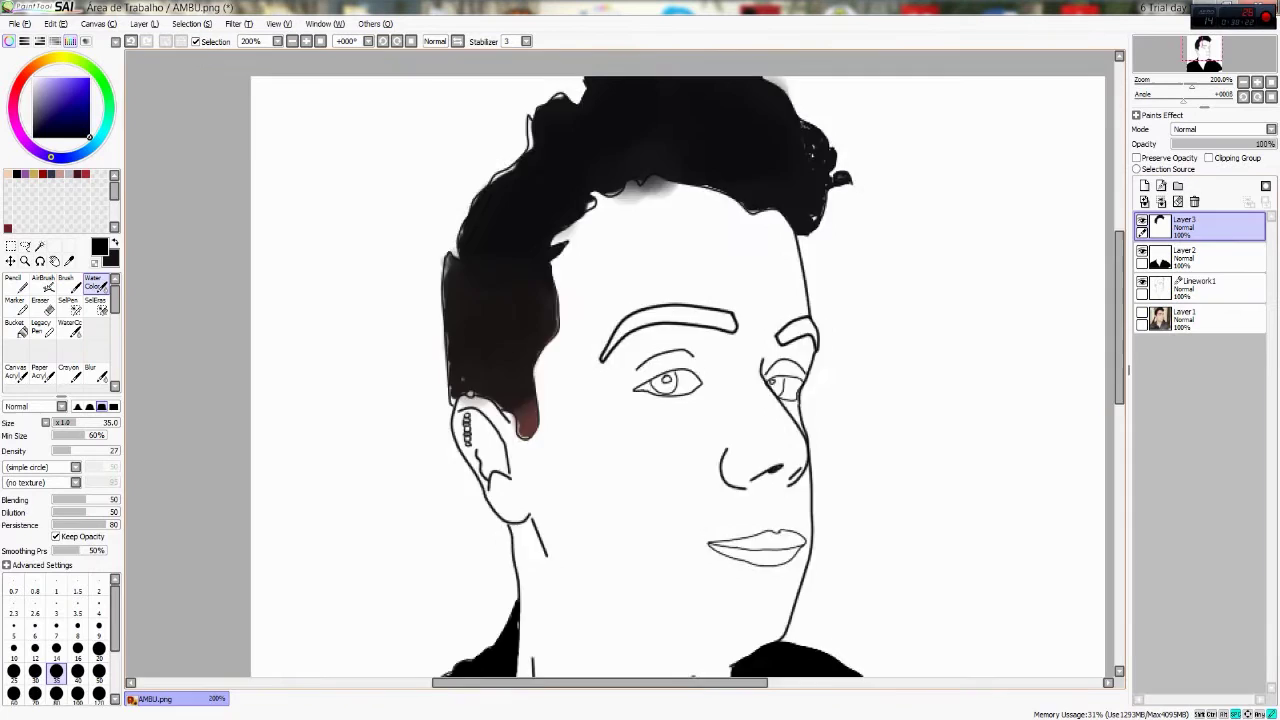
scroll(486, 457, "up", 2)
key("alt+Tab")
key("Right")
key("alt+Tab")
key("e")
left_click_drag(735, 299, 646, 294)
scroll(769, 374, "down", 3)
key("c")
scroll(547, 370, "up", 4)
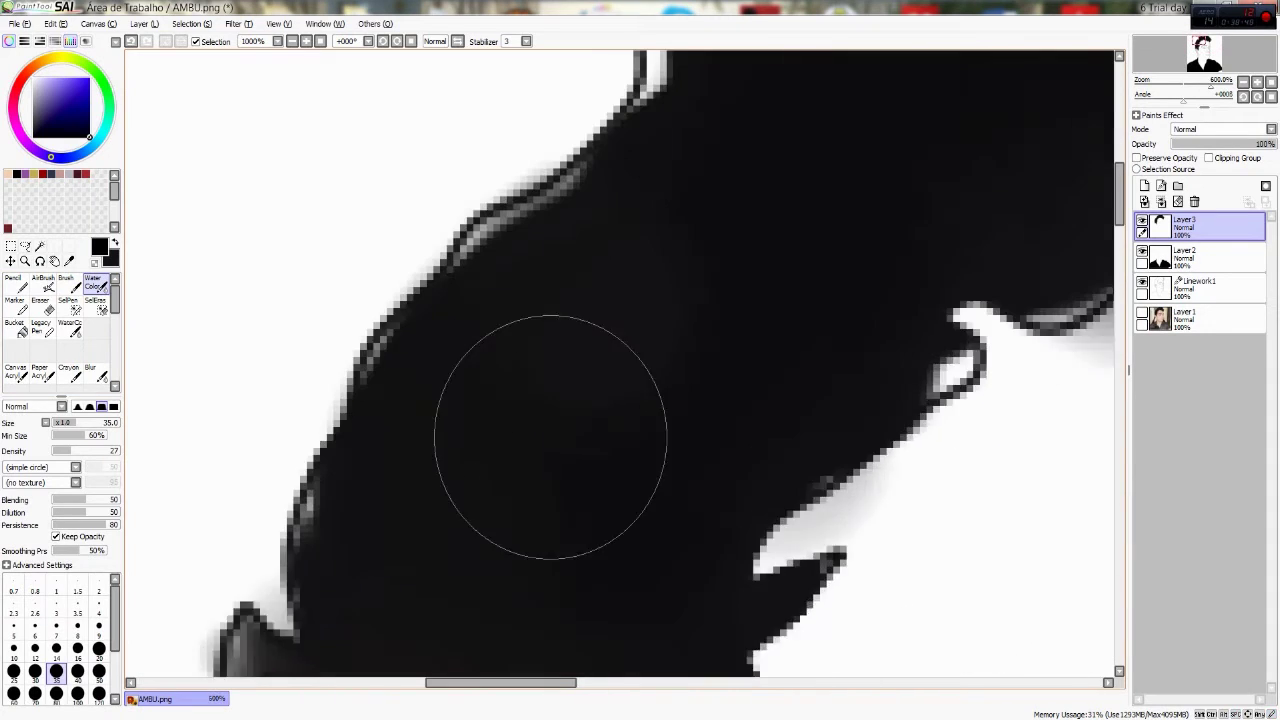
left_click_drag(480, 395, 540, 335)
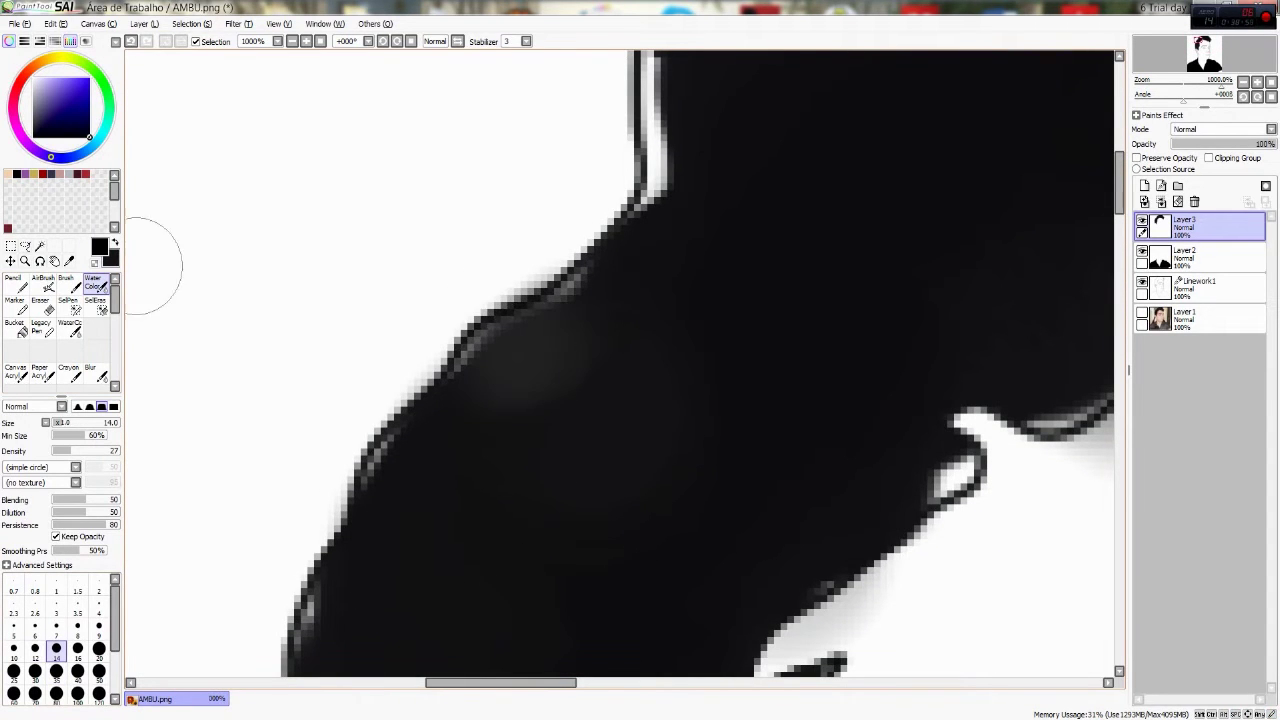
key("ctrl+z")
mouse_move(600, 300)
left_mouse_down()
mouse_move(591, 323)
mouse_move(543, 334)
mouse_move(534, 400)
left_mouse_up()
key("ctrl+z")
Step: Sample the near-black tone and fill the light gaps along the hair's outer edge, using a size 30 Pencil and a size 10 watercolour brush
left_click(69, 261)
left_click(93, 283)
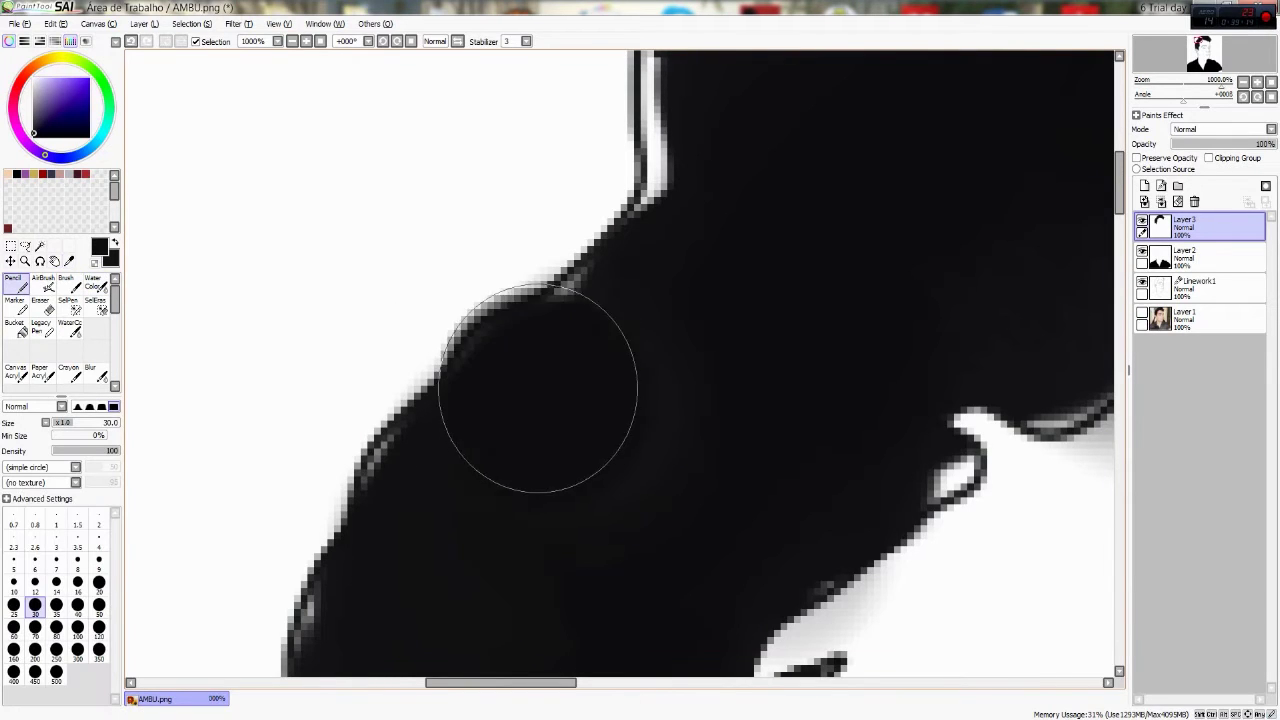
left_click(56, 648)
left_click(70, 327)
left_click(393, 472)
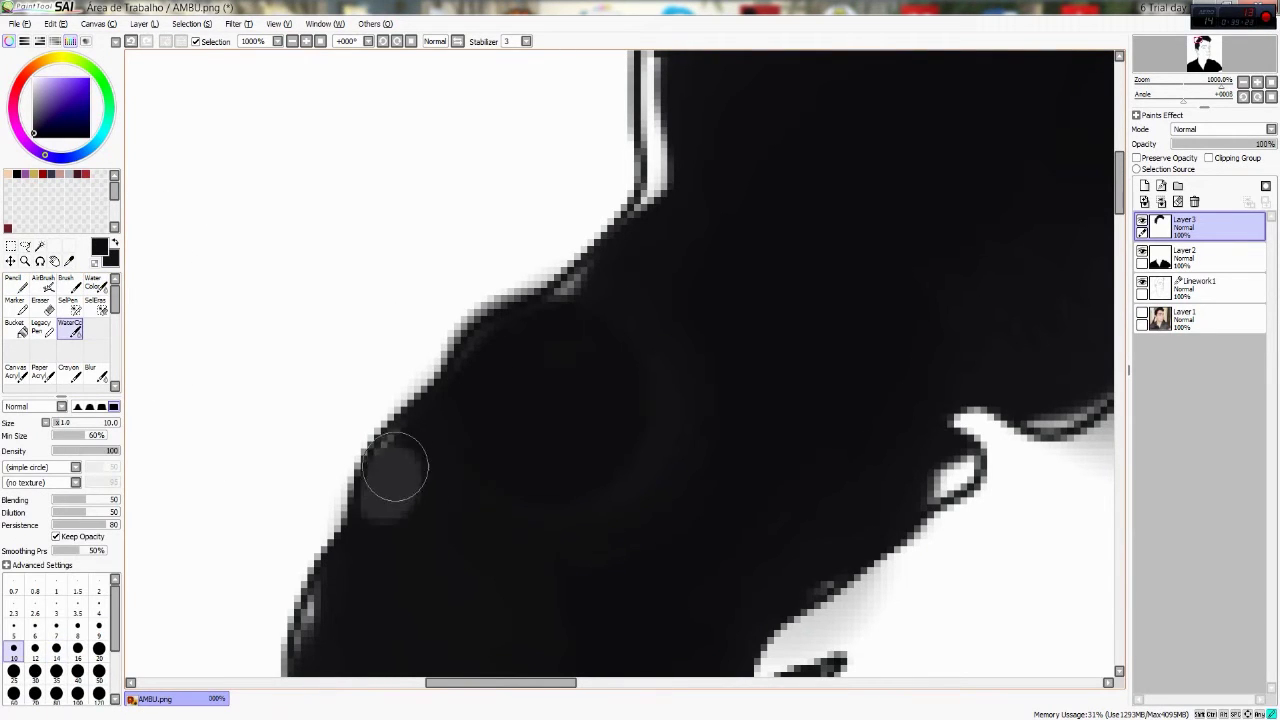
mouse_move(475, 420)
left_mouse_down()
mouse_move(400, 500)
mouse_move(600, 251)
mouse_move(594, 157)
mouse_move(580, 296)
mouse_move(603, 177)
left_mouse_up()
scroll(603, 177, "down", 3)
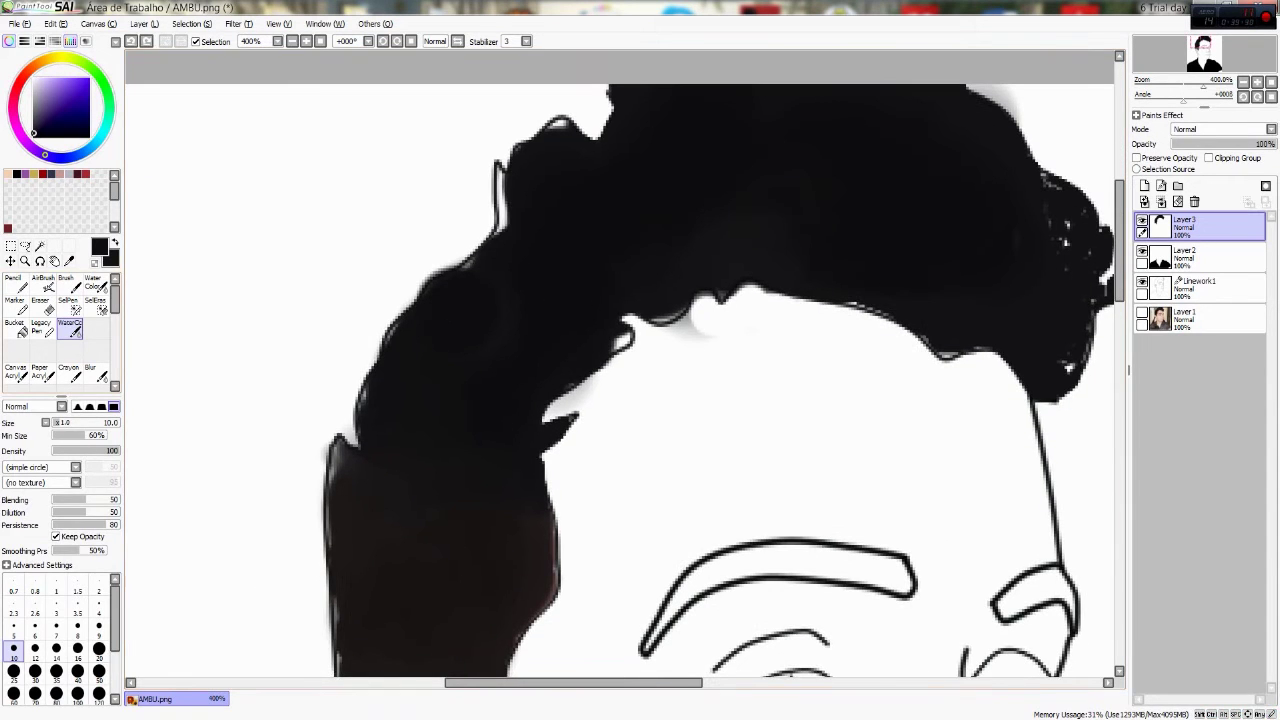
key("n")
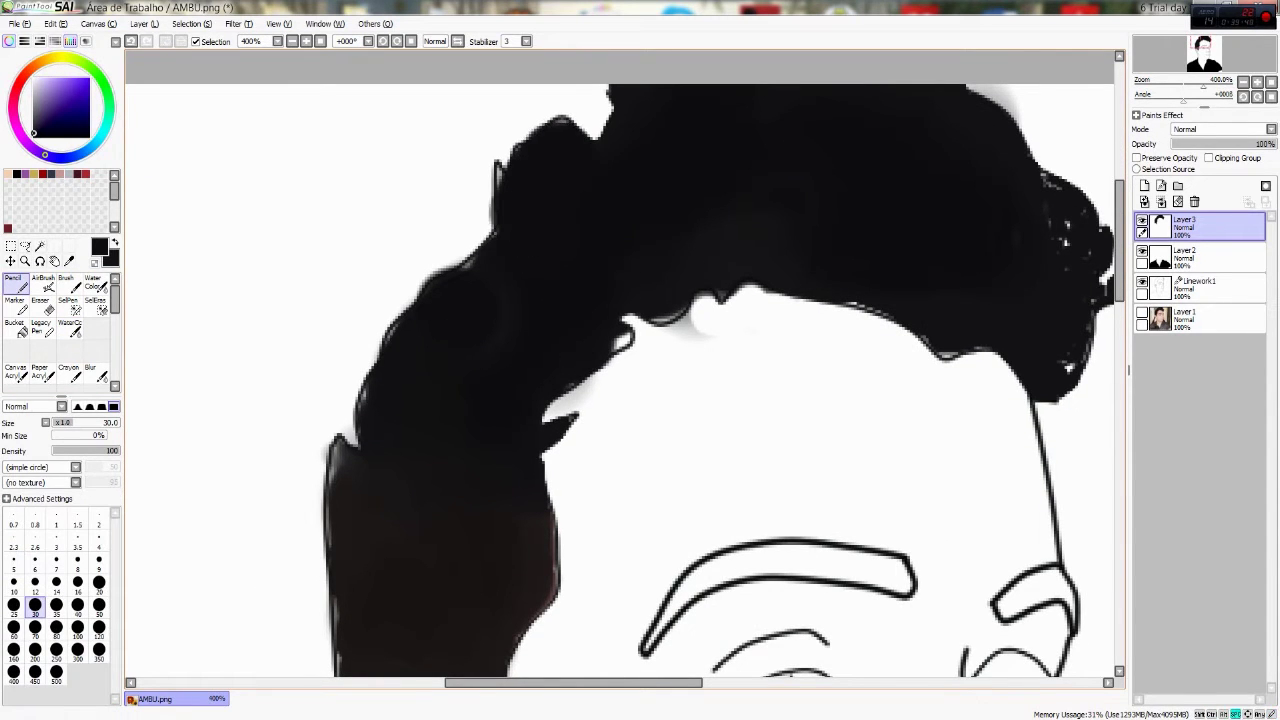
scroll(620, 363, "down", 2)
scroll(620, 363, "up", 2)
Step: Show the photo, sample the reddish brown of the larger eyebrow, and select its outer tail with a size 2.3 Selection Pen
left_click(1142, 313)
scroll(620, 363, "up", 2)
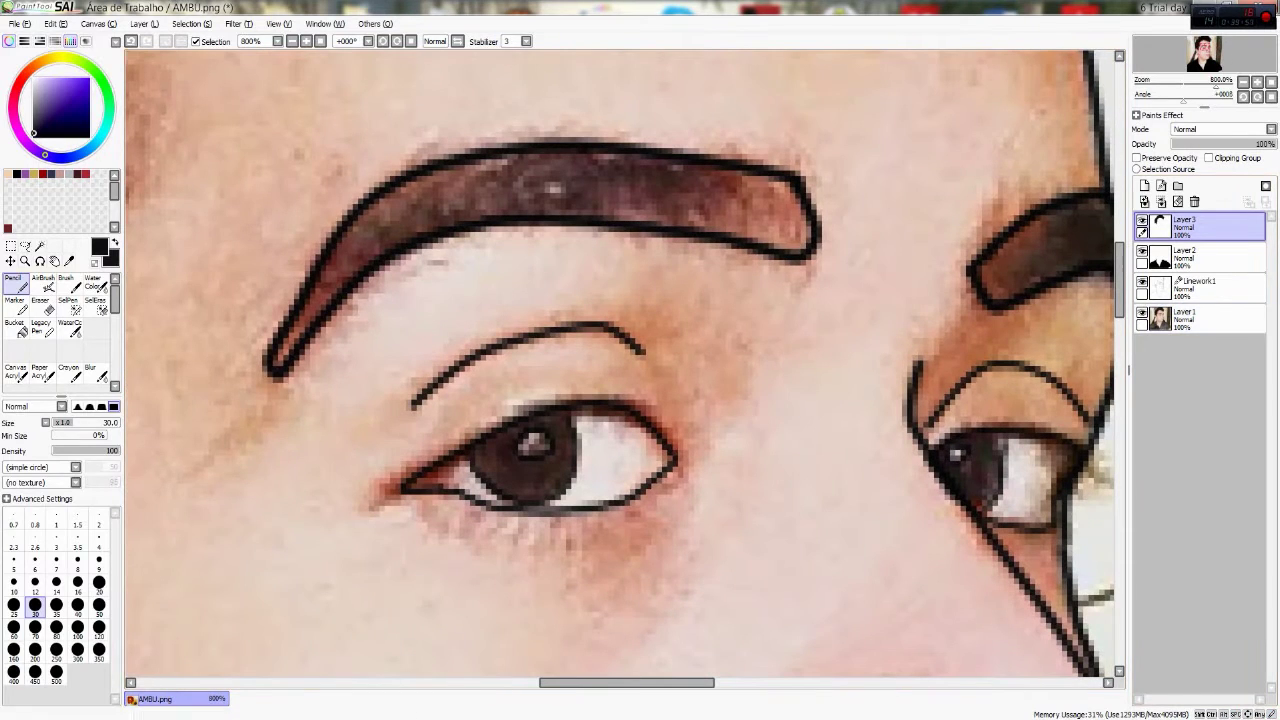
left_click(68, 260)
left_click(68, 305)
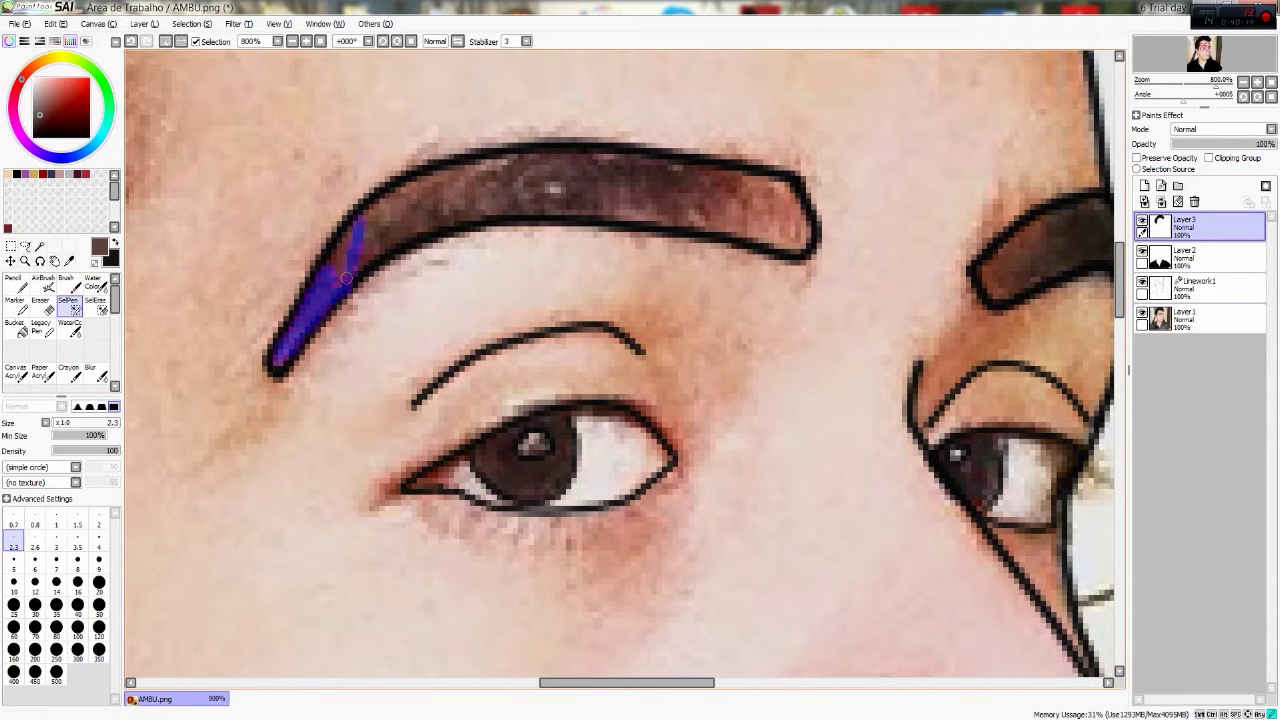
left_click_drag(357, 263, 312, 343)
Step: Select the rest of both eyebrows with the Selection Pen, using size 5 for the wide areas and 2.3 for details
key("bracketright")
key("bracketright")
key("bracketright")
key("bracketright")
key("bracketright")
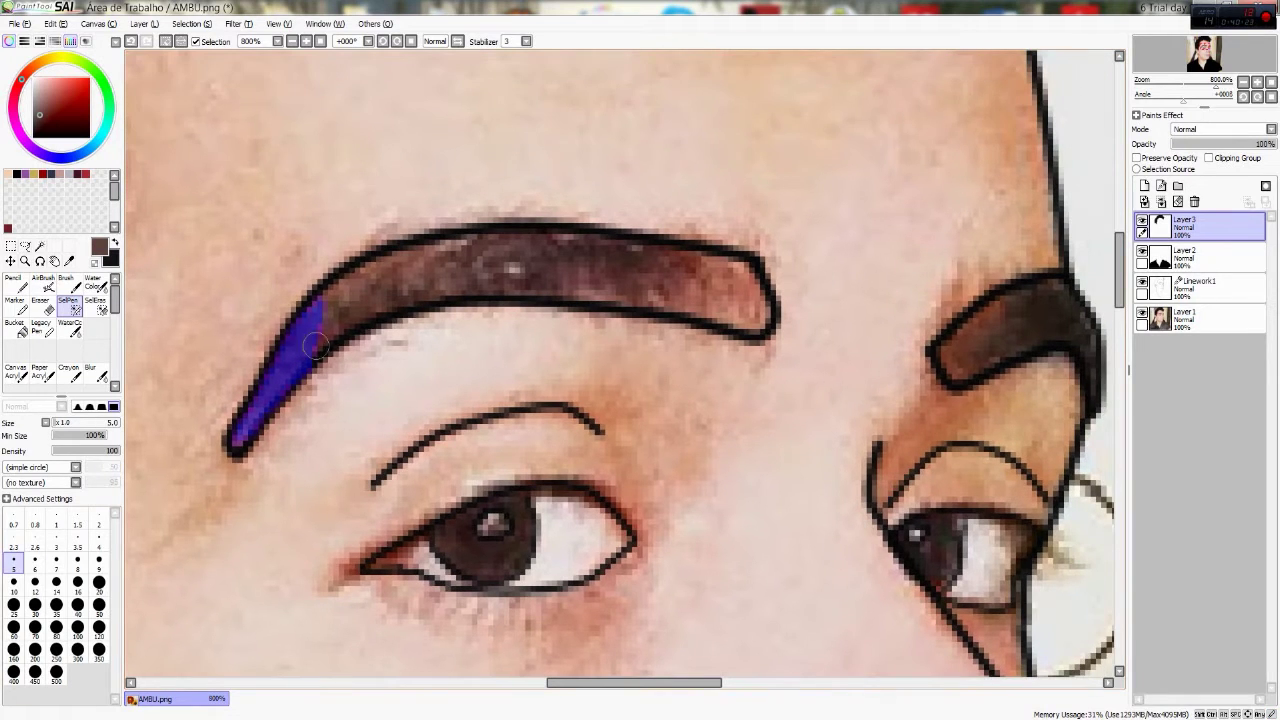
left_click_drag(298, 449, 250, 465)
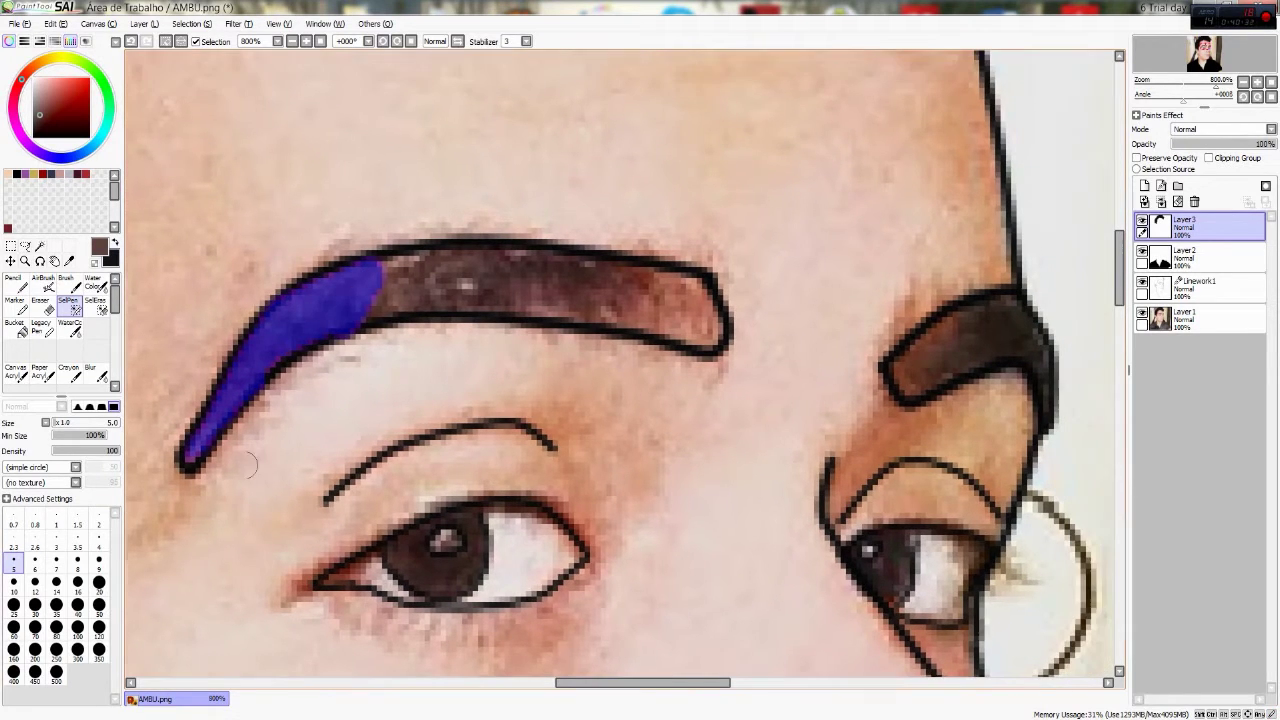
mouse_move(396, 277)
left_mouse_down()
mouse_move(623, 283)
mouse_move(700, 315)
mouse_move(514, 290)
mouse_move(680, 287)
mouse_move(397, 305)
left_mouse_up()
left_click(650, 375)
left_click(13, 541)
Step: Fill both selected eyebrows with the sampled brown using a size 30 Pencil and clear the selection
scroll(760, 428, "down", 3)
scroll(640, 360, "up", 2)
key("n")
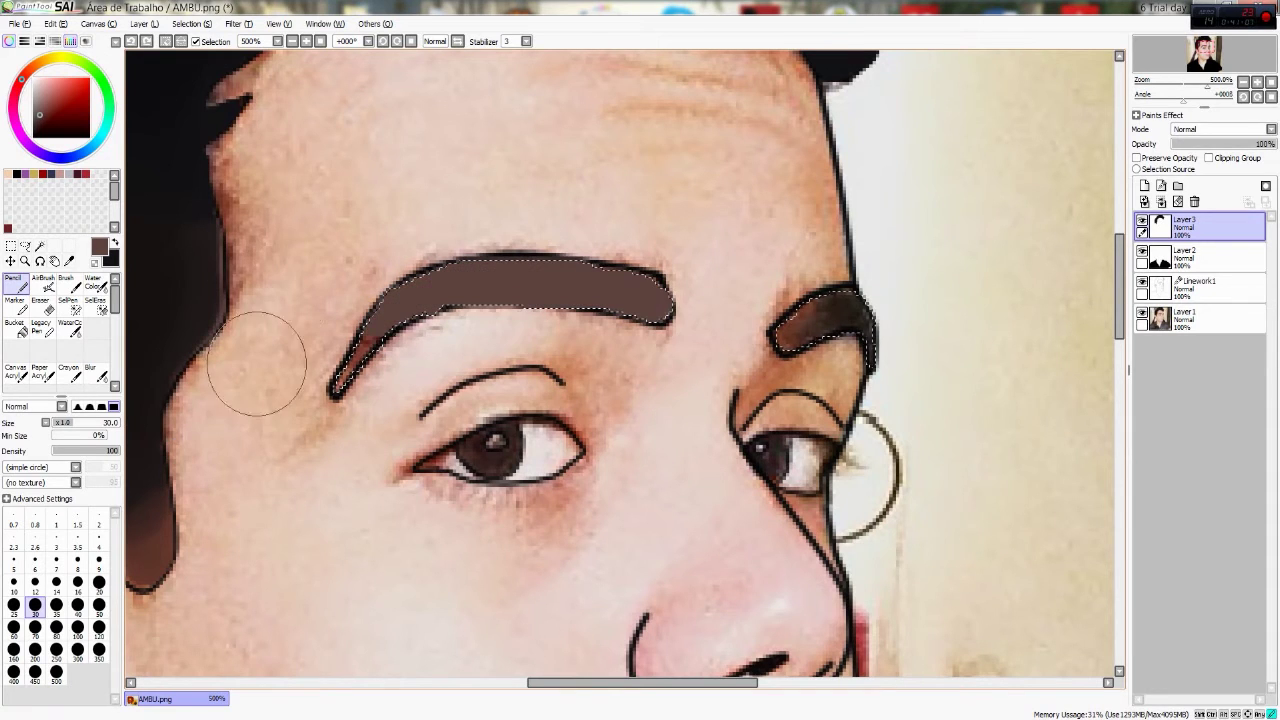
left_click(95, 305)
key("ctrl+d")
Step: Shade and blend both eyebrows with a size 10 Water Color brush
left_click(95, 283)
scroll(640, 360, "down", 3)
scroll(483, 230, "up", 3)
mouse_move(658, 252)
left_mouse_down()
mouse_move(363, 256)
mouse_move(470, 234)
mouse_move(320, 276)
left_mouse_up()
key("e")
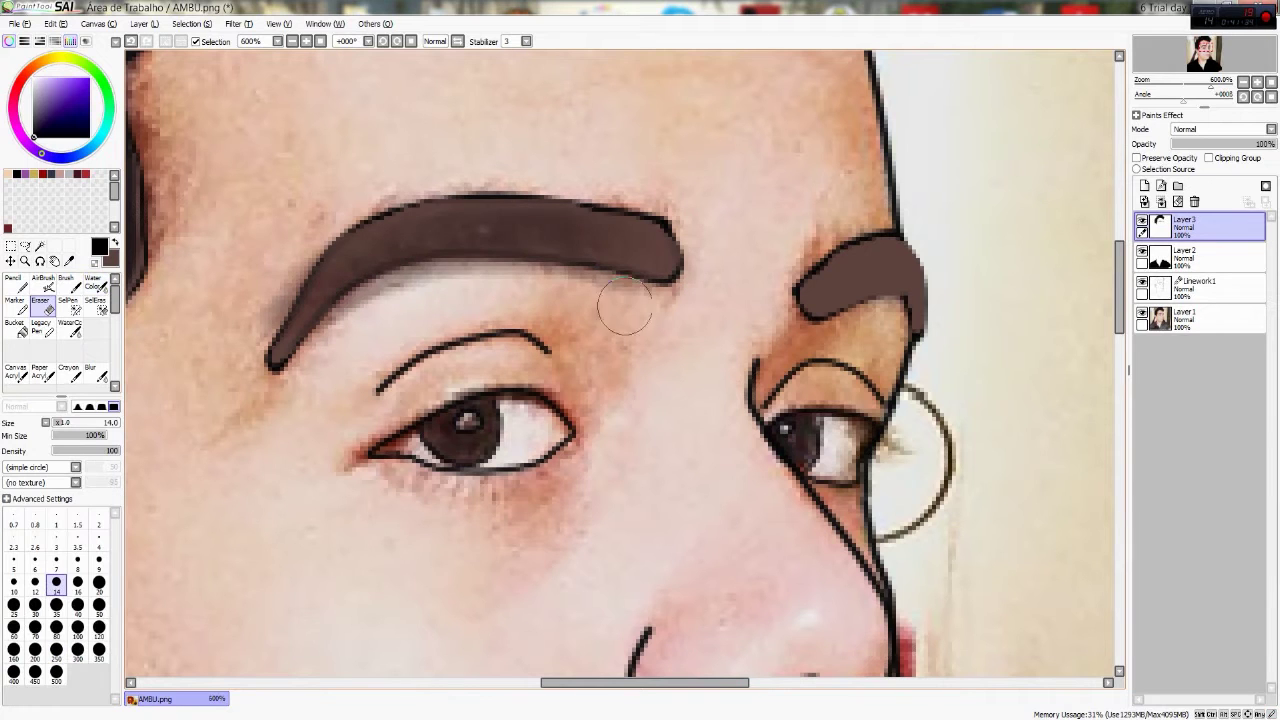
key("c")
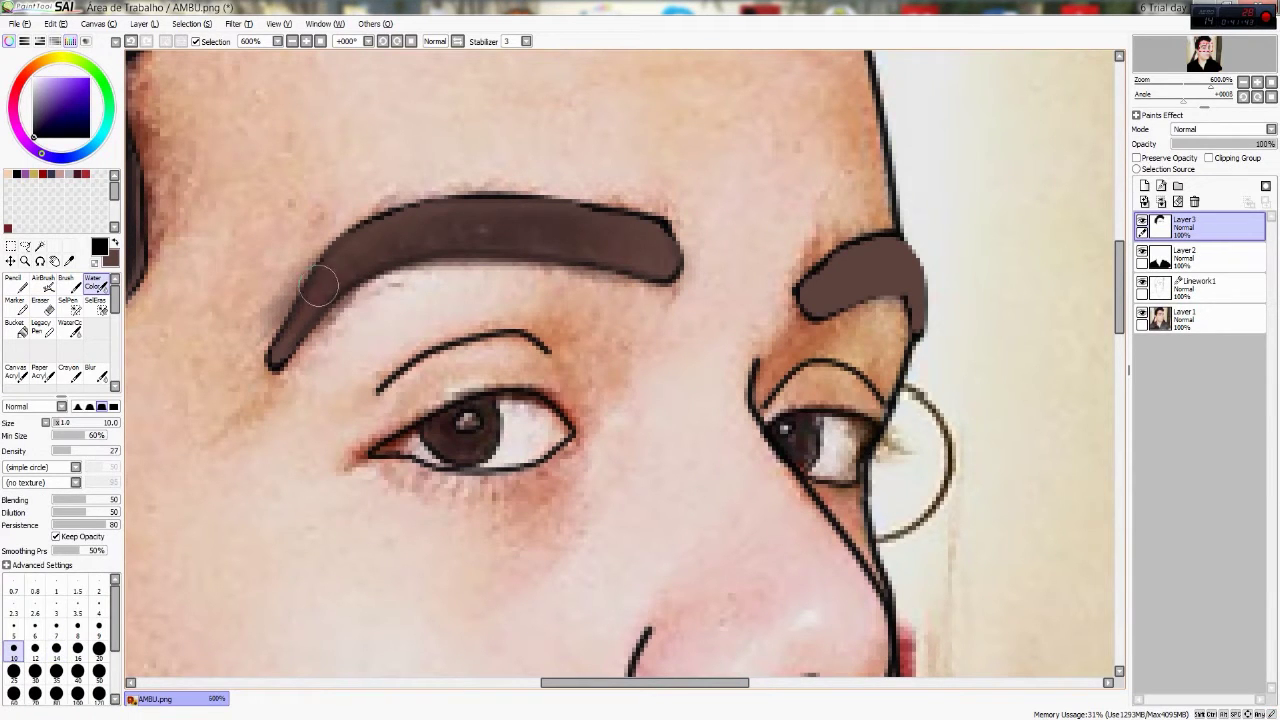
left_click_drag(652, 252, 332, 347)
key("ctrl+z")
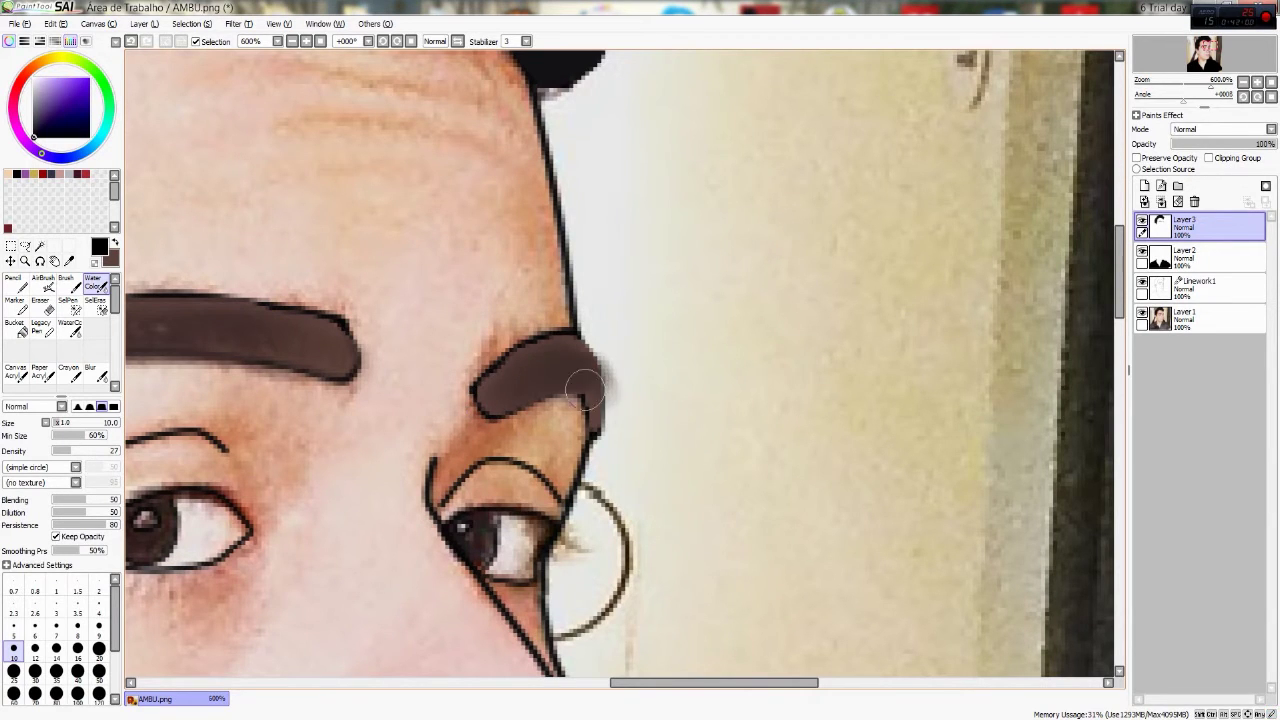
Step: Hide the photo and erase the smudges around both eyebrows with a size 14 Eraser
scroll(595, 393, "down", 6)
left_click(1141, 313)
scroll(517, 391, "up", 8)
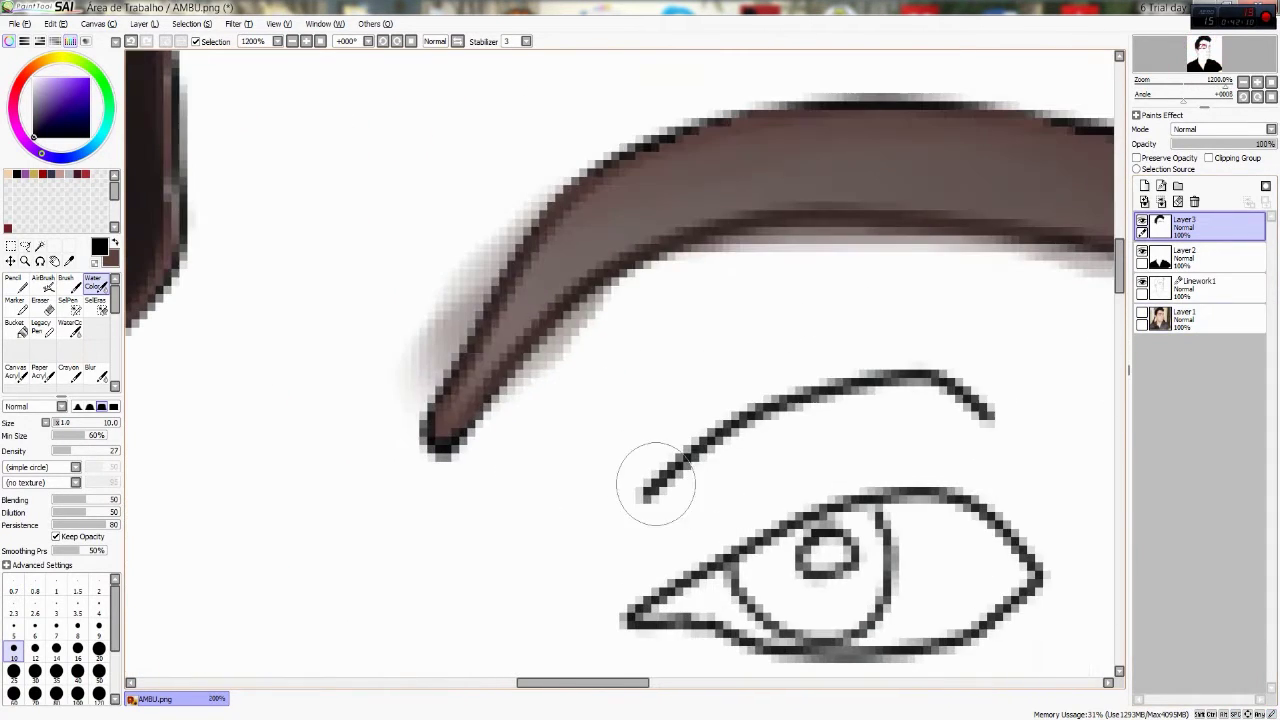
key("e")
scroll(409, 294, "down", 4)
scroll(538, 375, "up", 4)
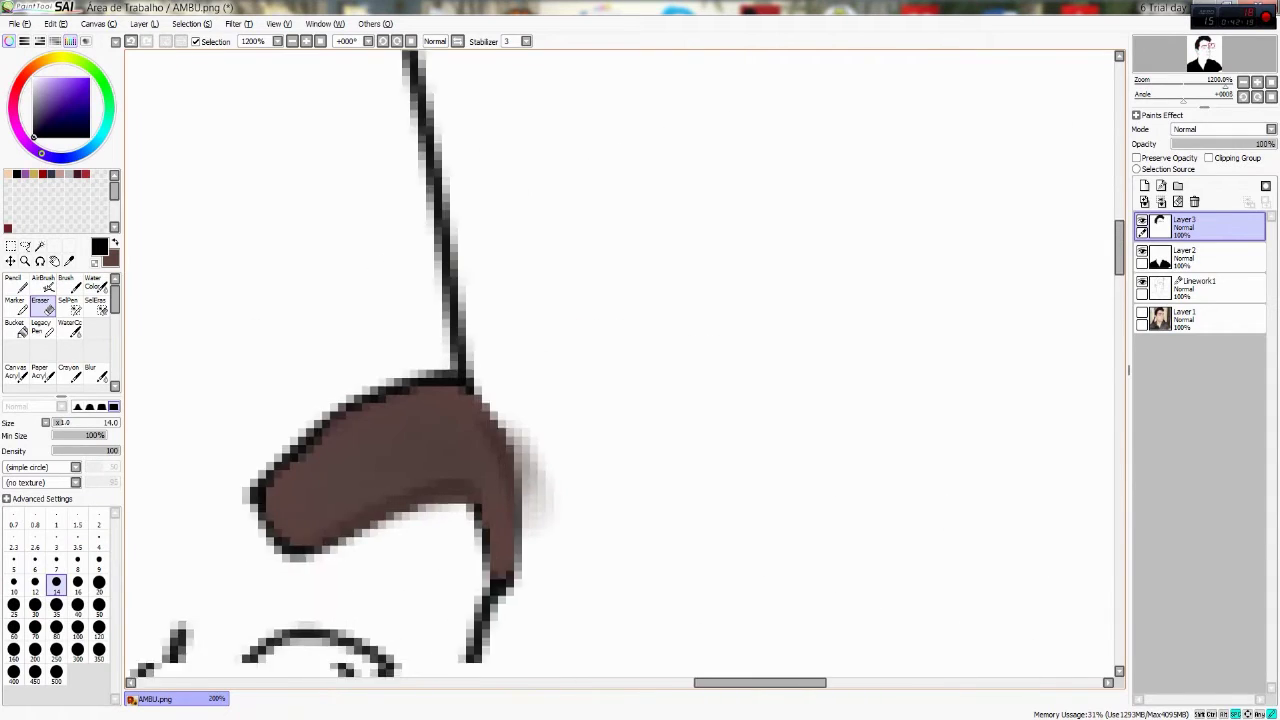
scroll(538, 375, "down", 7)
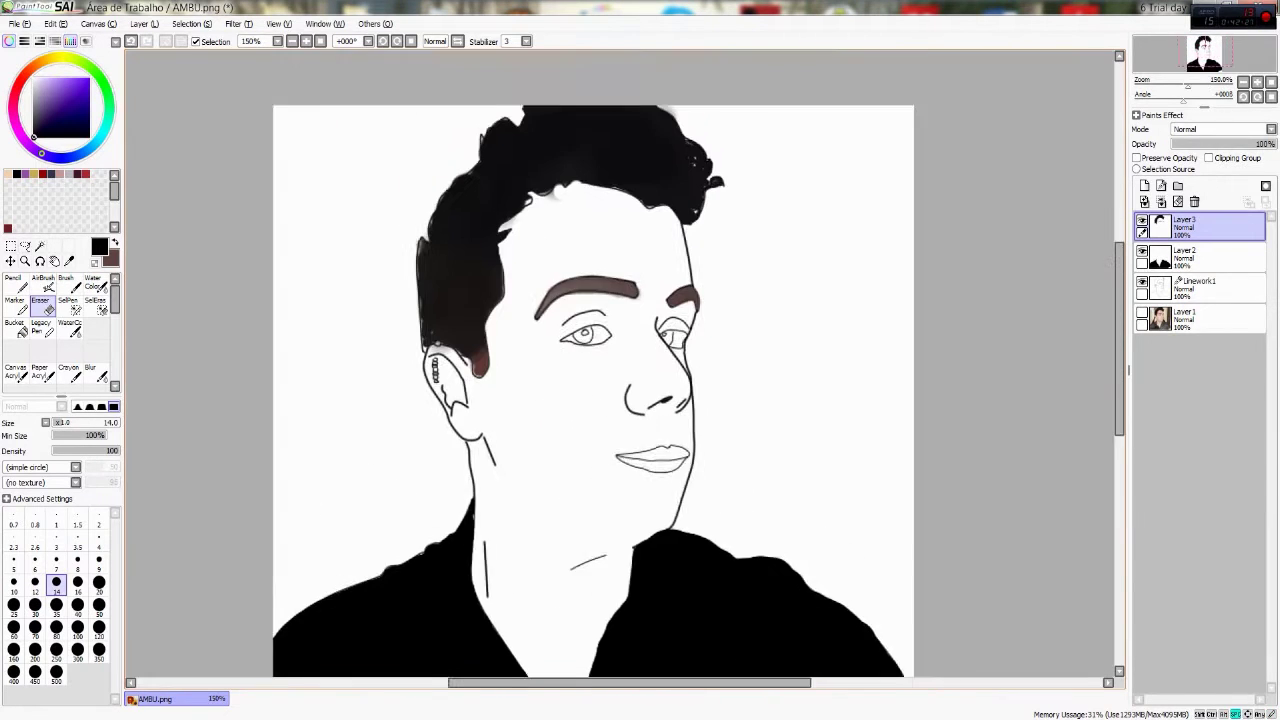
scroll(634, 408, "up", 3)
scroll(566, 408, "down", 2)
scroll(566, 408, "up", 3)
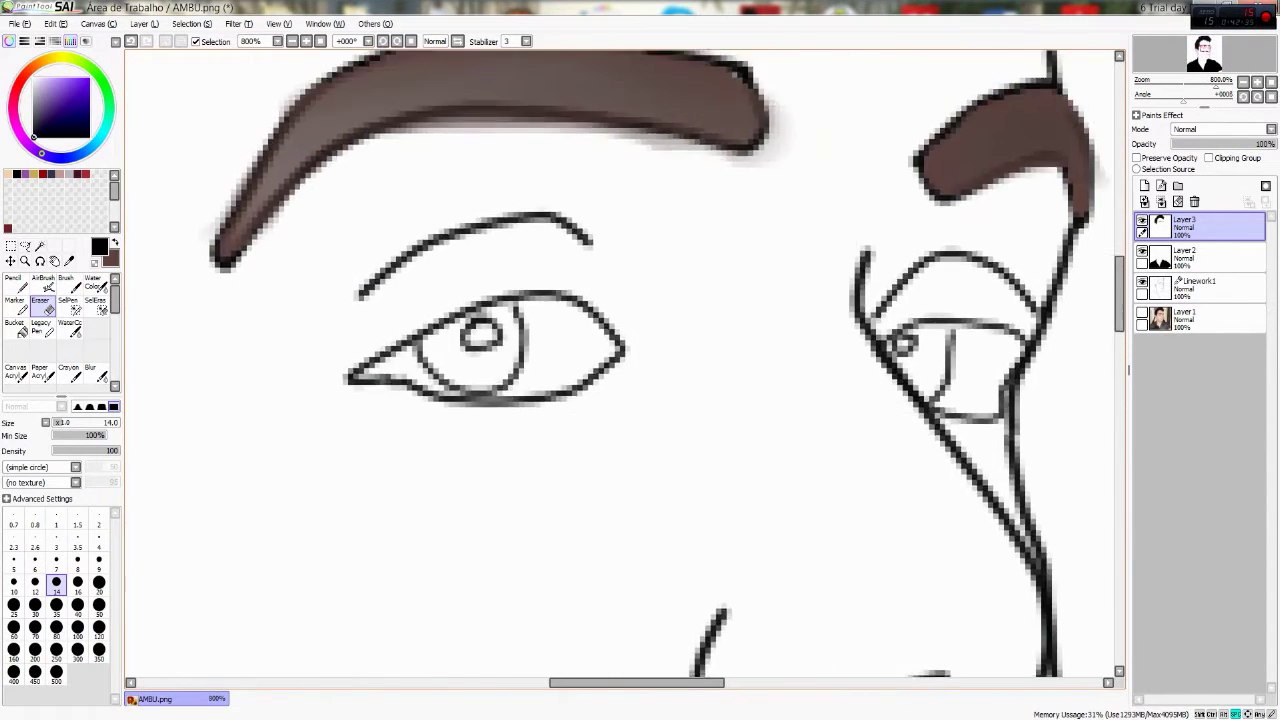
Step: Add a new layer above the hair, then show and activate the photo layer to sample the skin tone
scroll(566, 408, "down", 1)
key("s")
left_click(1145, 186)
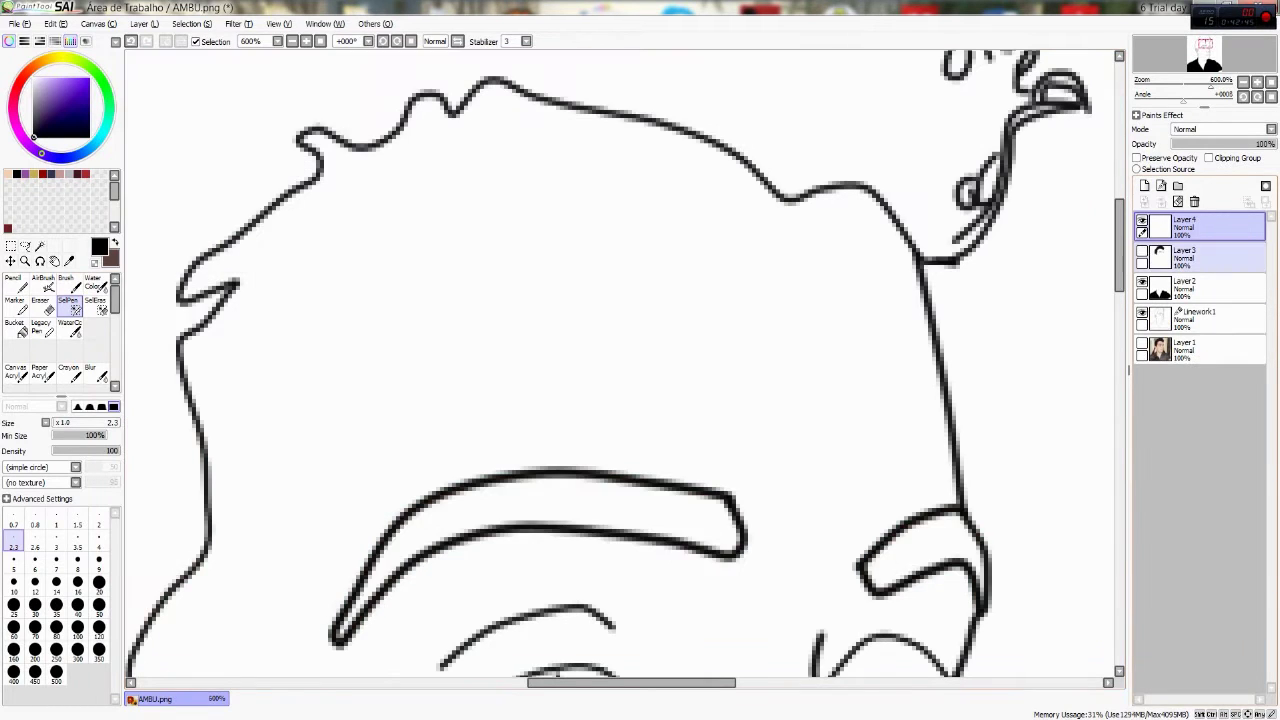
mouse_move(1190, 316)
left_mouse_down()
mouse_move(1190, 222)
mouse_move(1190, 316)
left_mouse_up()
left_click(1190, 347)
left_click(1142, 343)
key("alt")
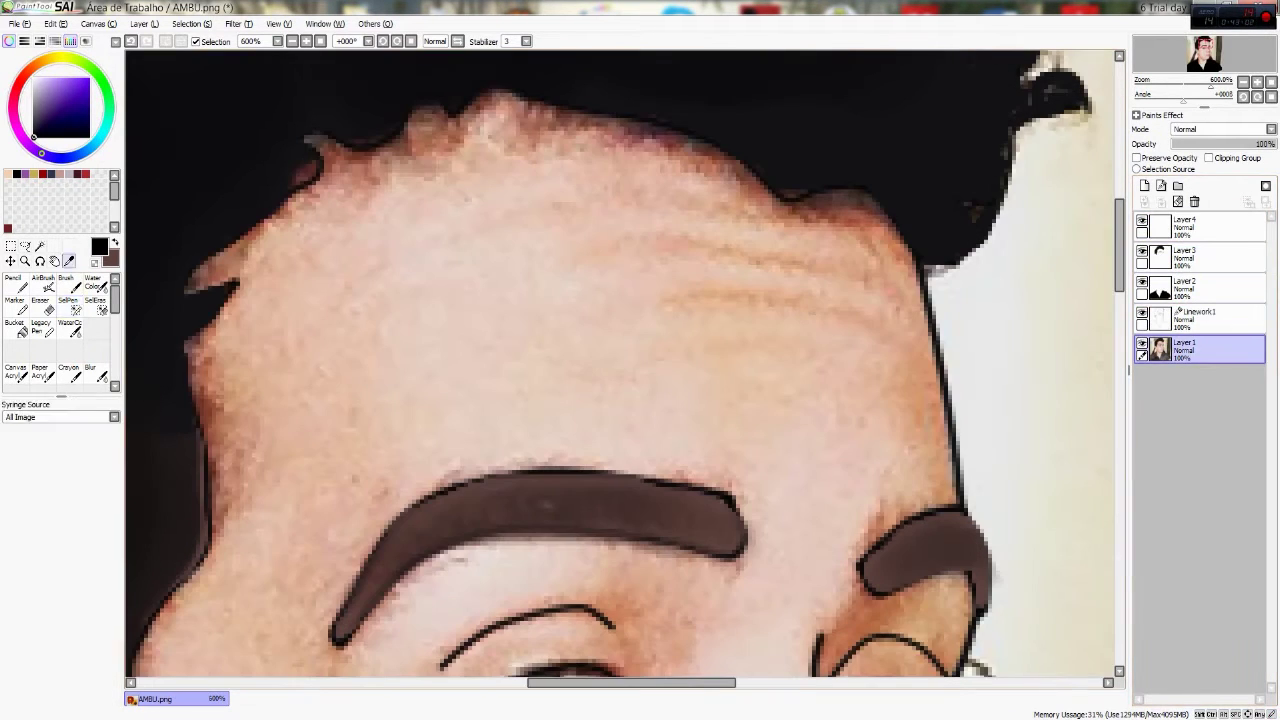
Step: Select the forehead between the hairline and eyebrows with a size 5 Selection Pen and tidy the selection's edge
mouse_move(830, 390)
left_mouse_down()
mouse_move(500, 286)
mouse_move(491, 206)
mouse_move(823, 291)
mouse_move(849, 383)
mouse_move(560, 366)
mouse_move(307, 404)
mouse_move(351, 294)
mouse_move(300, 200)
left_mouse_up()
left_click(14, 563)
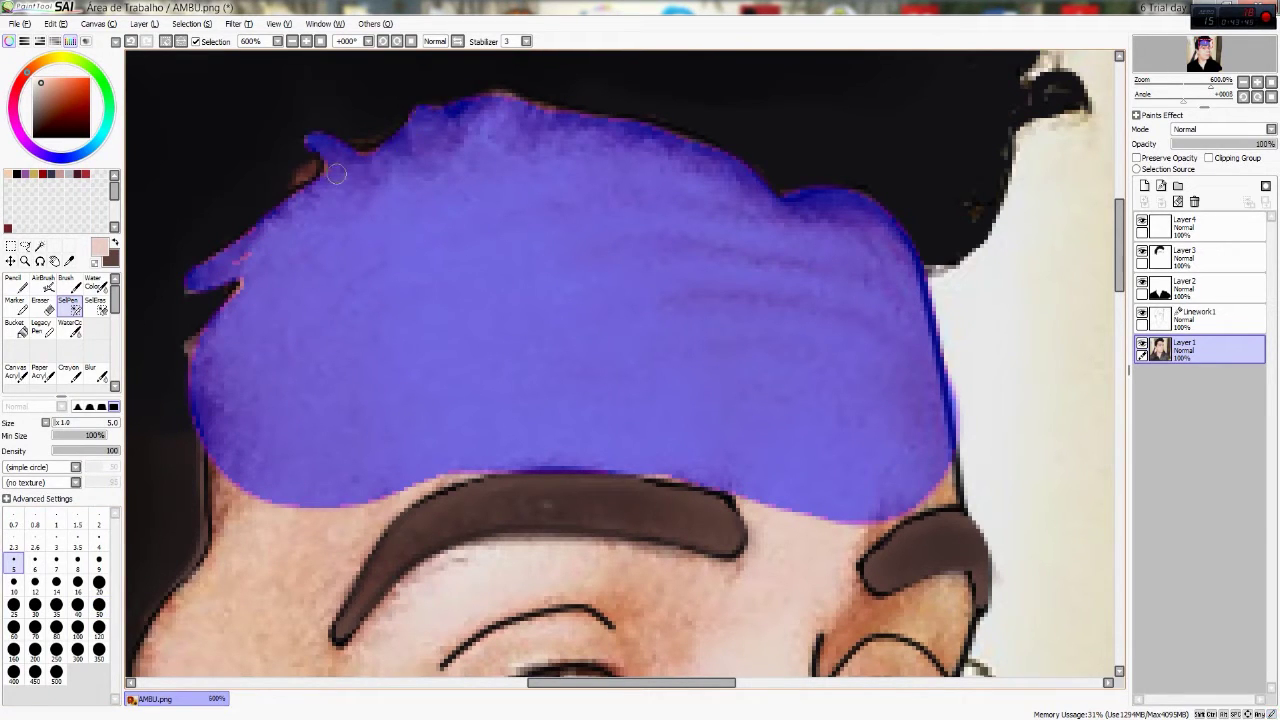
left_click(95, 305)
key("e")
key("ctrl+minus")
key("ctrl+minus")
key("ctrl+minus")
Step: Try filling the forehead with an orange-brown skin tone using a size 500 Pencil, compare it with the photo, and undo it
key("n")
mouse_move(550, 260)
left_mouse_down()
mouse_move(609, 251)
mouse_move(700, 265)
left_mouse_up()
left_click(56, 672)
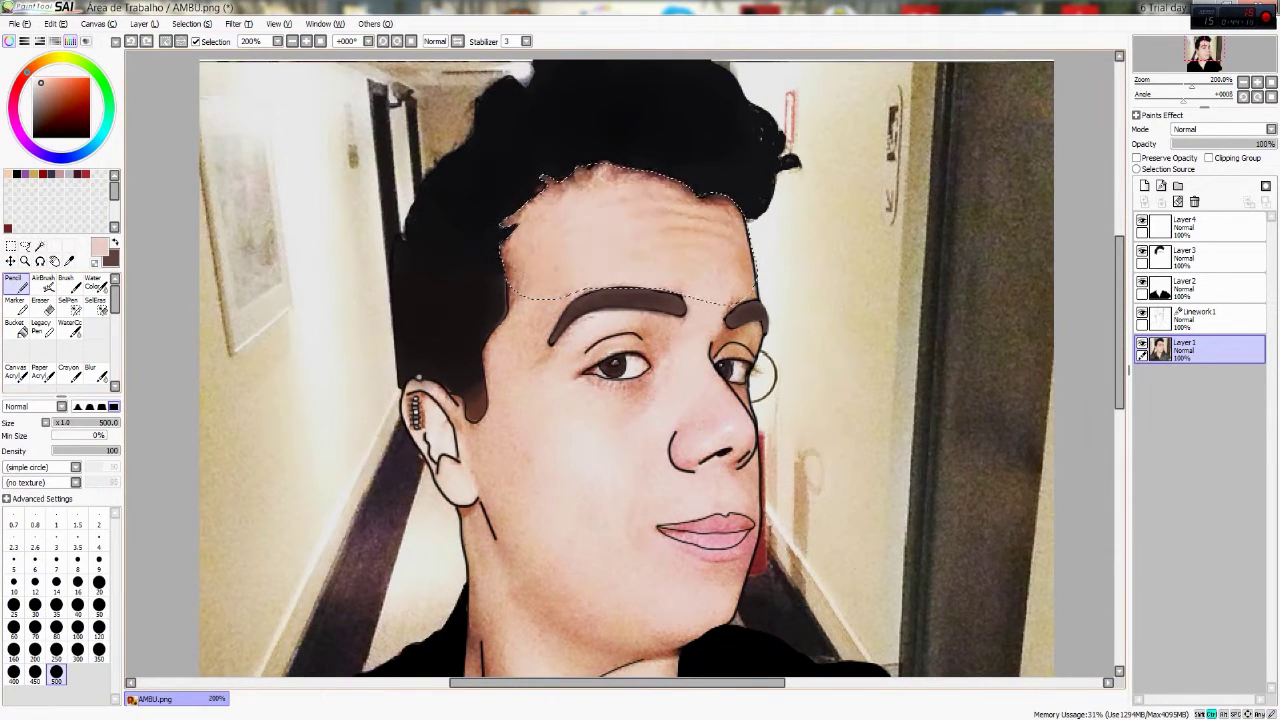
left_click(640, 440, "alt")
left_click_drag(600, 230, 653, 340)
key("ctrl+z")
key("ctrl+y")
key("ctrl+z")
key("ctrl+y")
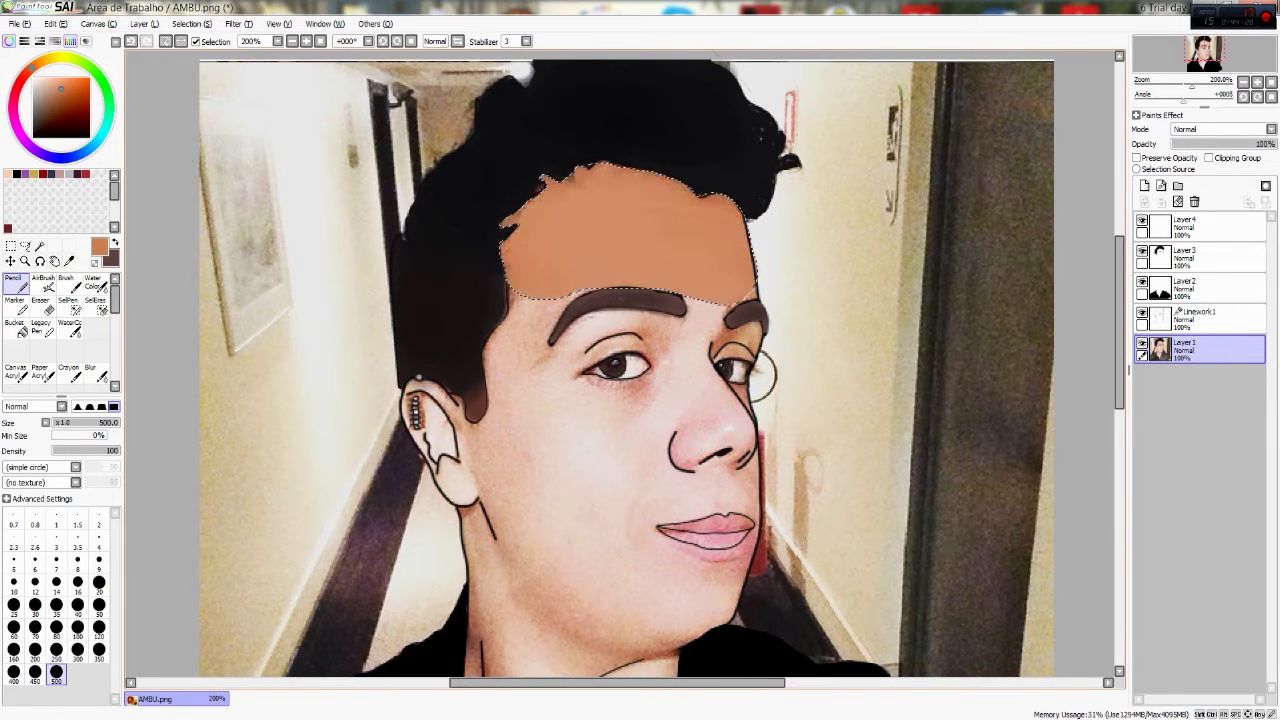
key("ctrl+z")
Step: Save the orange-brown and pale skin tones as swatches in the colour palette
right_click(33, 210)
left_click(65, 226)
left_click(69, 260)
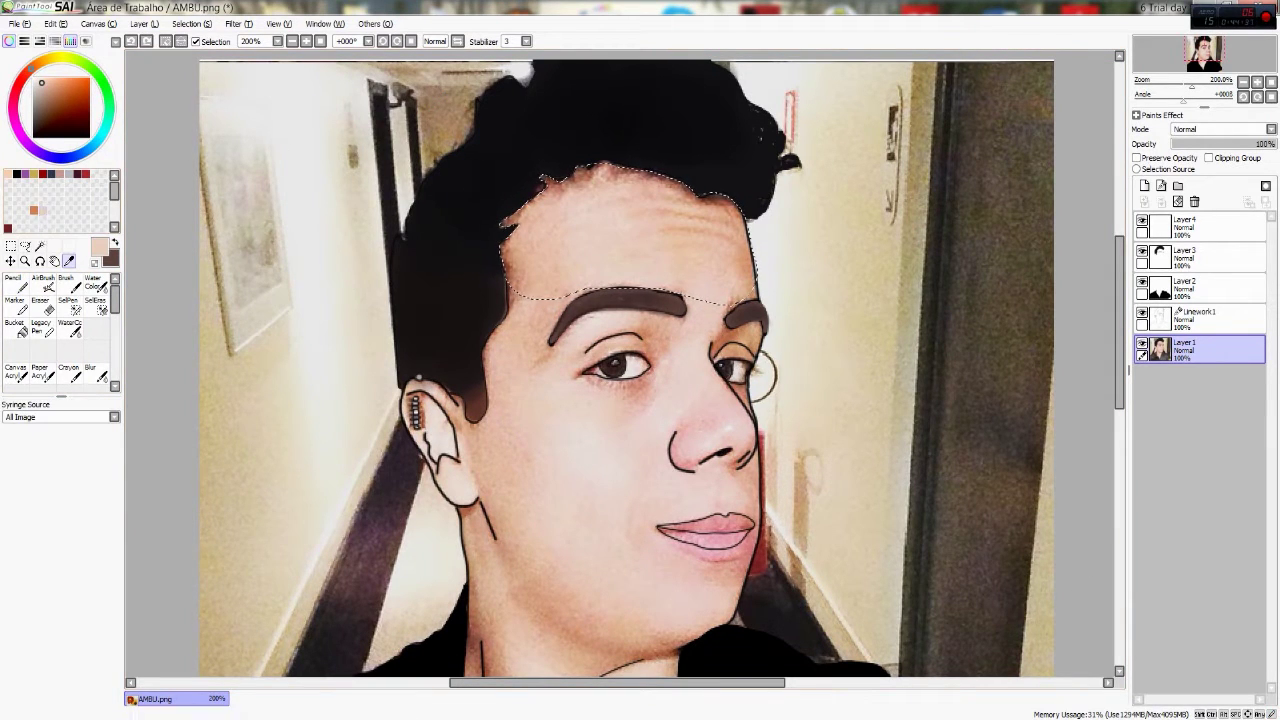
Step: Fill the selected forehead with the orange-brown tone, testing a sampled pale skin tone and undoing it
left_click(13, 285)
left_click(671, 314)
key("ctrl+z")
left_click(629, 357, "alt")
left_click(629, 357)
key("ctrl+z")
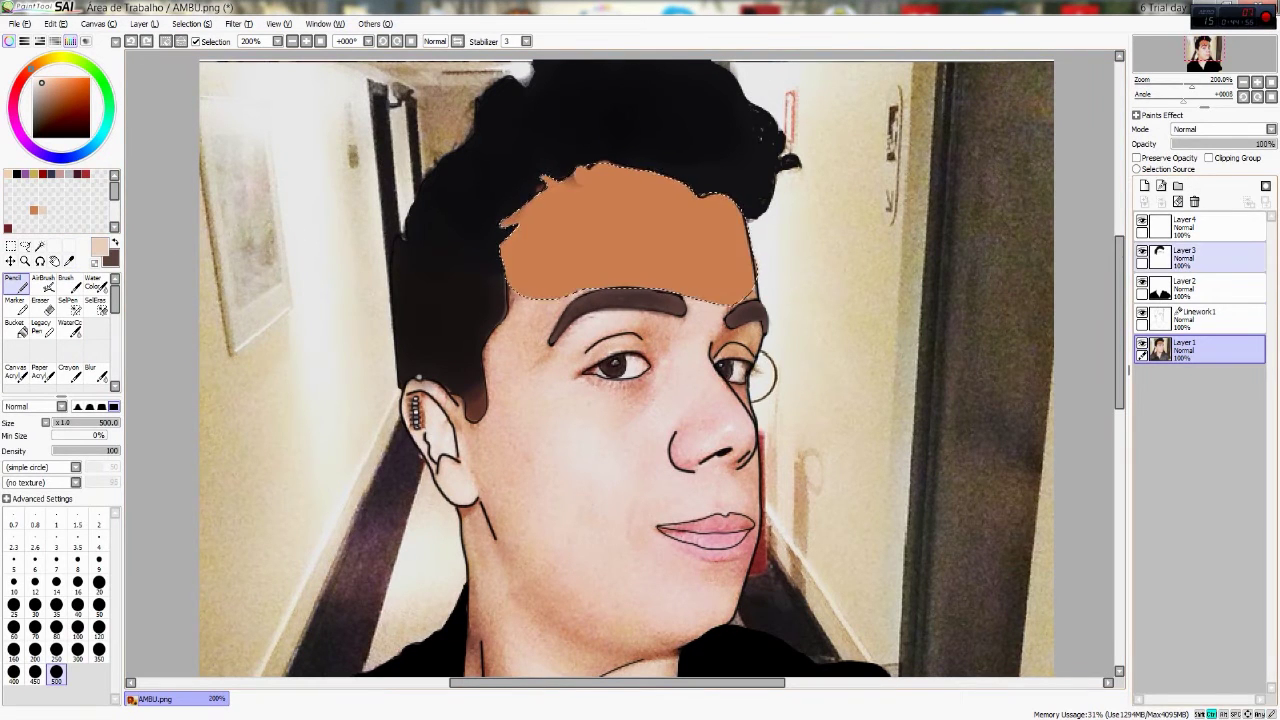
Step: Undo the orange-brown forehead fill and fill the forehead selection on Layer4 with the pale skin tone using the size 500 Pencil
key("ctrl+z")
left_click(1200, 226)
left_click(96, 305)
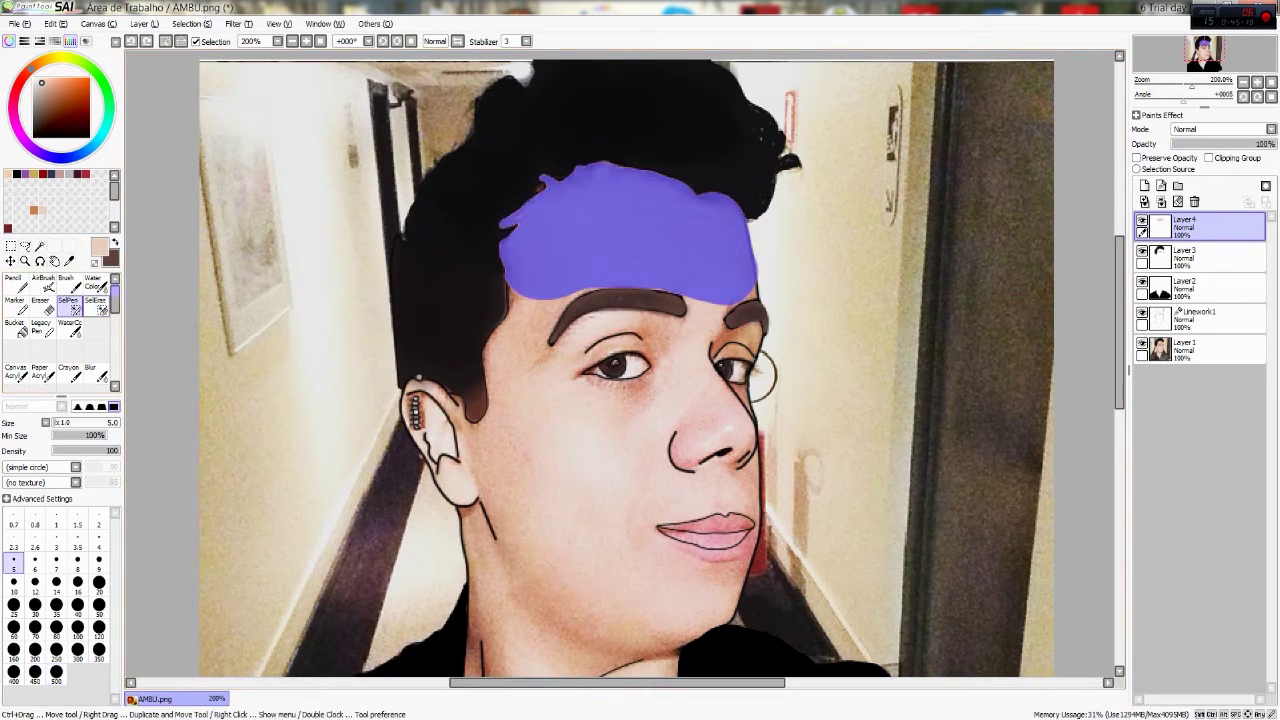
scroll(330, 440, "up", 3)
left_click(15, 285)
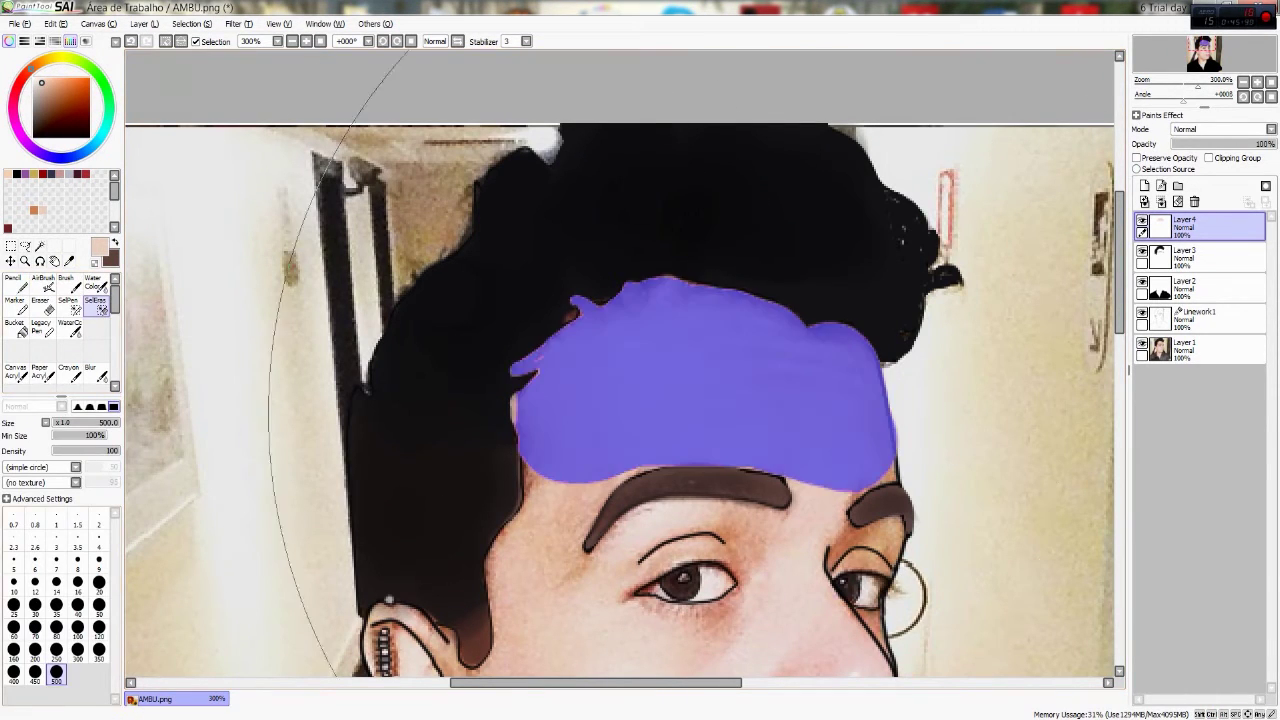
Step: Blend the orange-brown tone over the forehead near the face outline with the Water Color brush at size 10
left_click(94, 284)
scroll(881, 203, "up", 3)
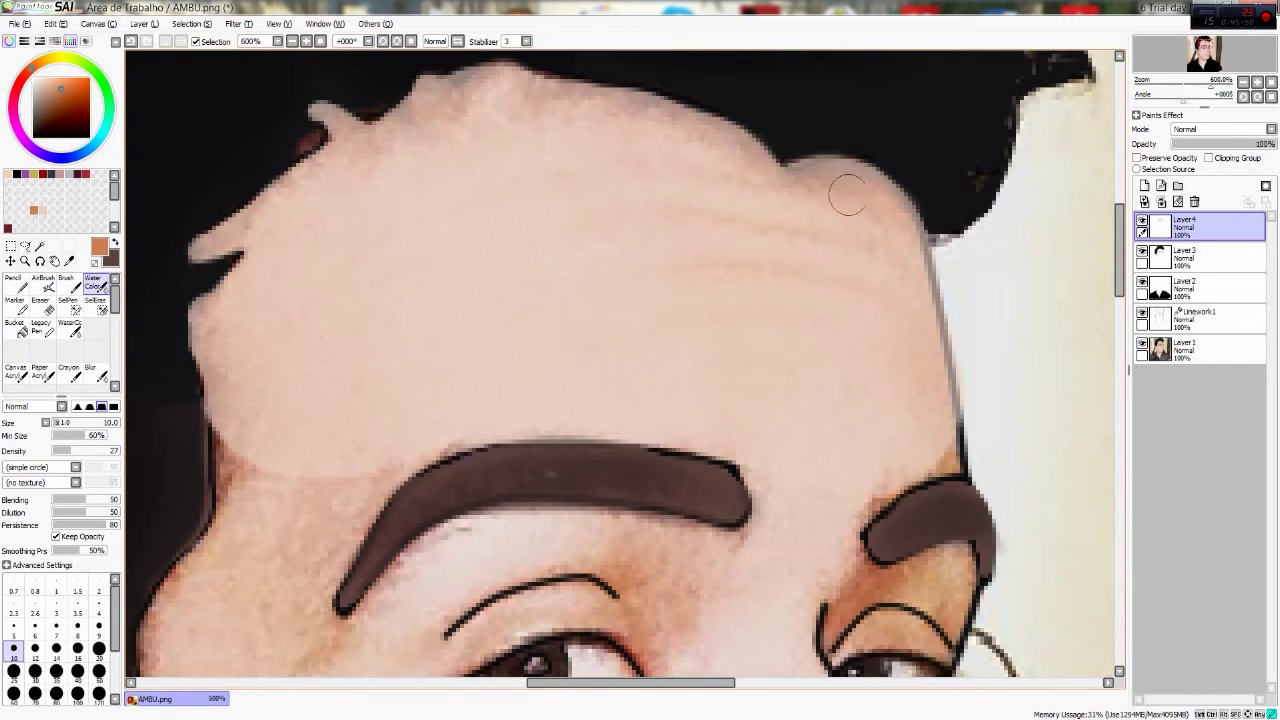
left_click_drag(929, 327, 928, 421)
mouse_move(899, 373)
left_mouse_down()
mouse_move(852, 232)
mouse_move(792, 225)
mouse_move(797, 377)
left_mouse_up()
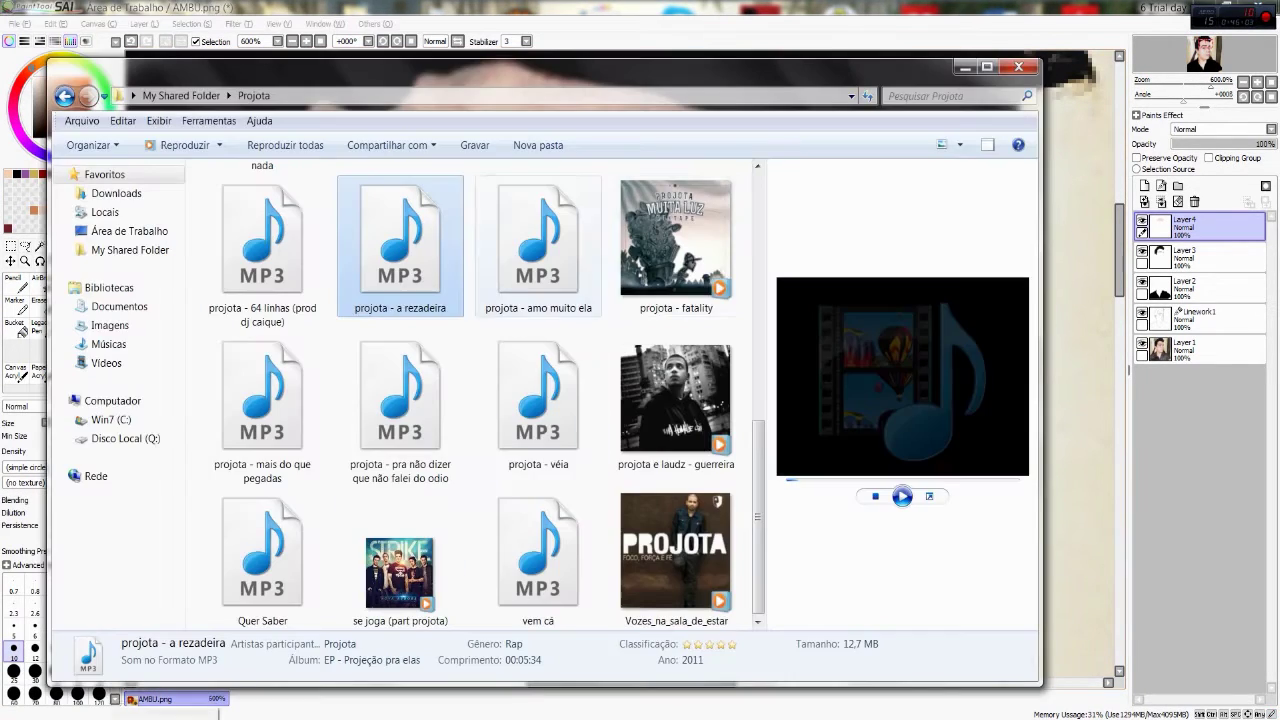
Step: Switch to the music folder and choose the song "projota - mais do que pegadas"
left_click(676, 240)
left_click(262, 400)
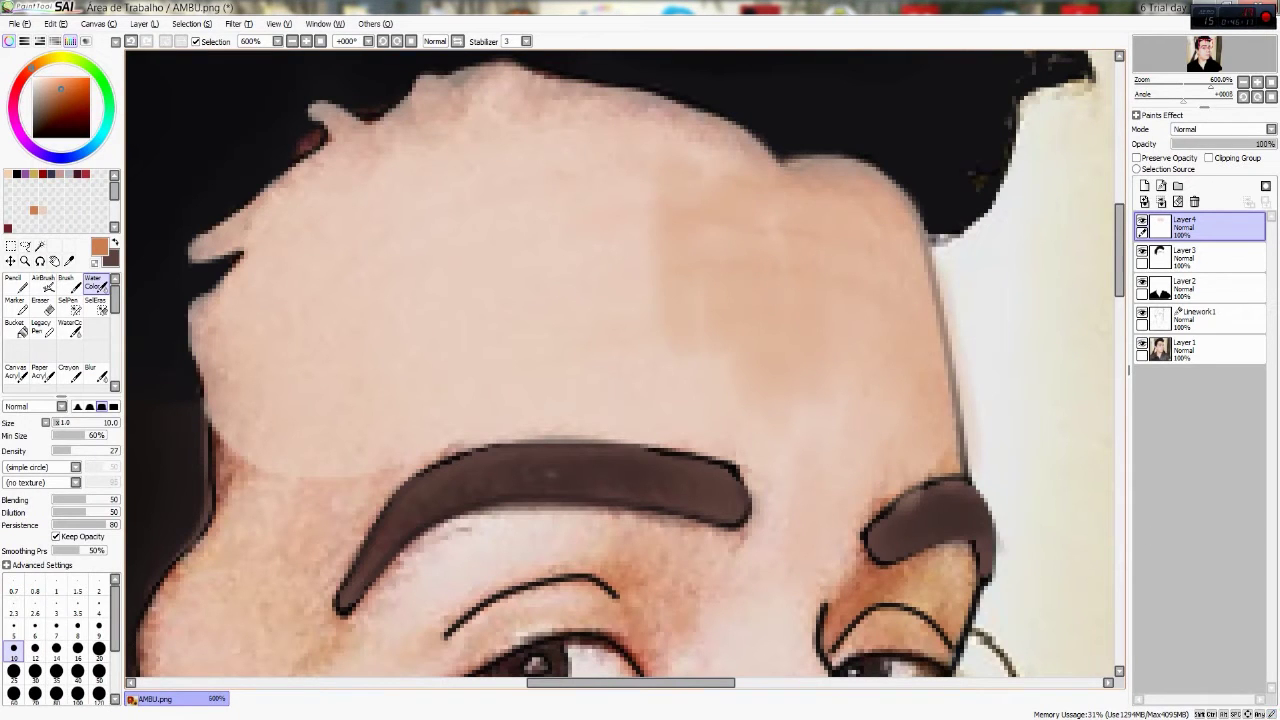
Step: Spread the orange-brown tone across the forehead and down between the eyebrows with the Water Color brush, enlarged to size 20
mouse_move(799, 426)
left_mouse_down()
mouse_move(794, 377)
mouse_move(543, 317)
mouse_move(254, 340)
mouse_move(483, 263)
mouse_move(500, 106)
mouse_move(343, 214)
mouse_move(771, 343)
mouse_move(819, 482)
left_mouse_up()
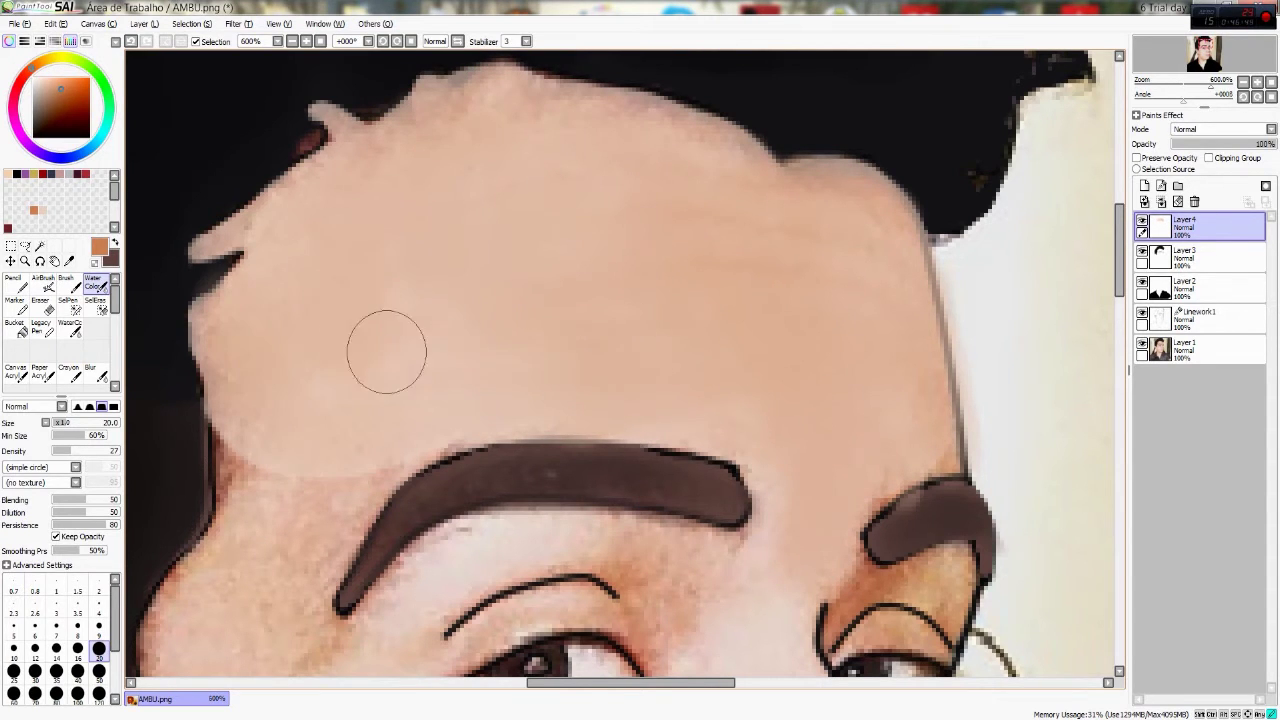
left_click_drag(634, 348, 592, 138)
left_click_drag(708, 367, 825, 142)
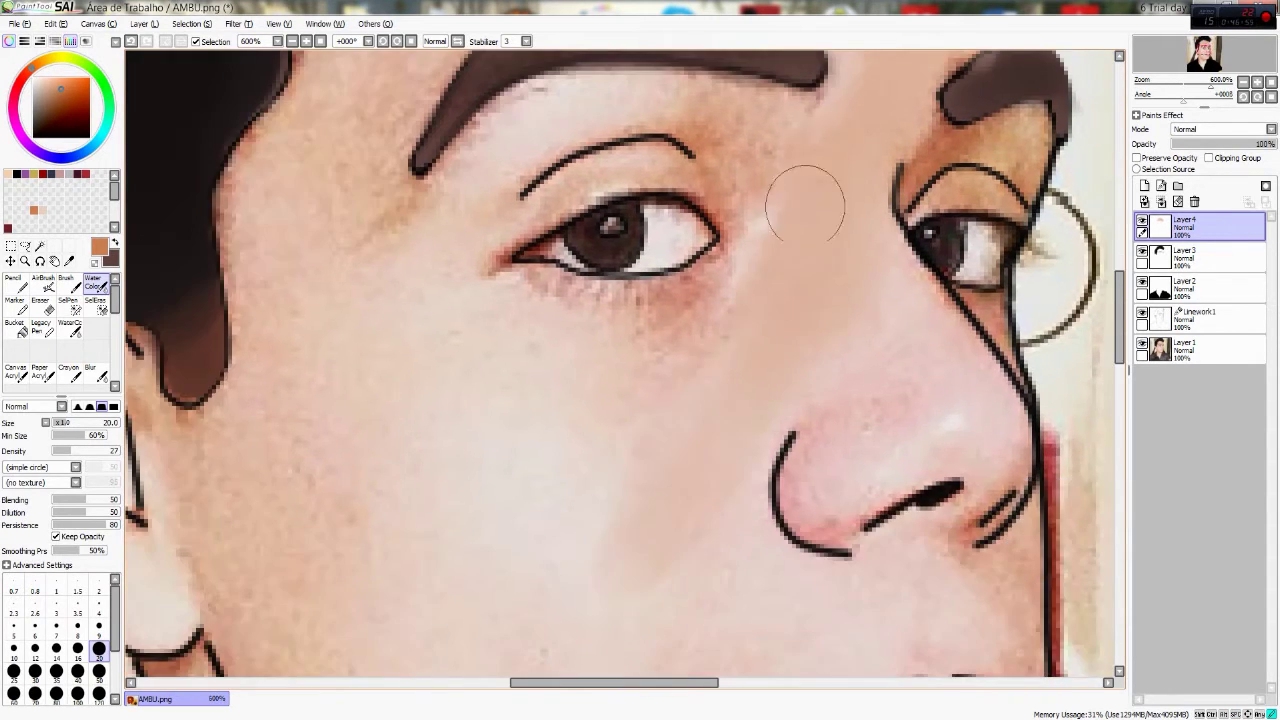
scroll(825, 142, "down", 3)
left_click_drag(800, 190, 795, 325)
Step: Hide the photo on Layer1 and make Layer4 the working layer again
left_click(1210, 350)
left_click(1142, 343)
scroll(829, 274, "up", 4)
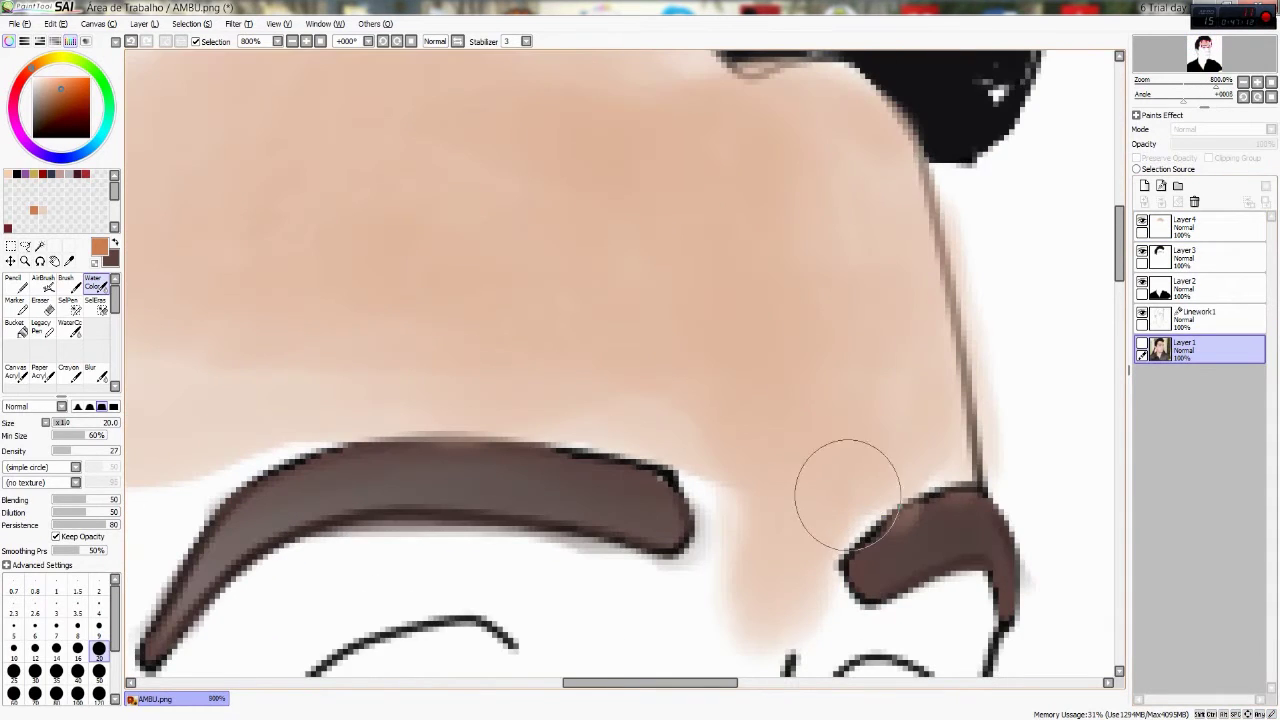
left_click(1200, 226)
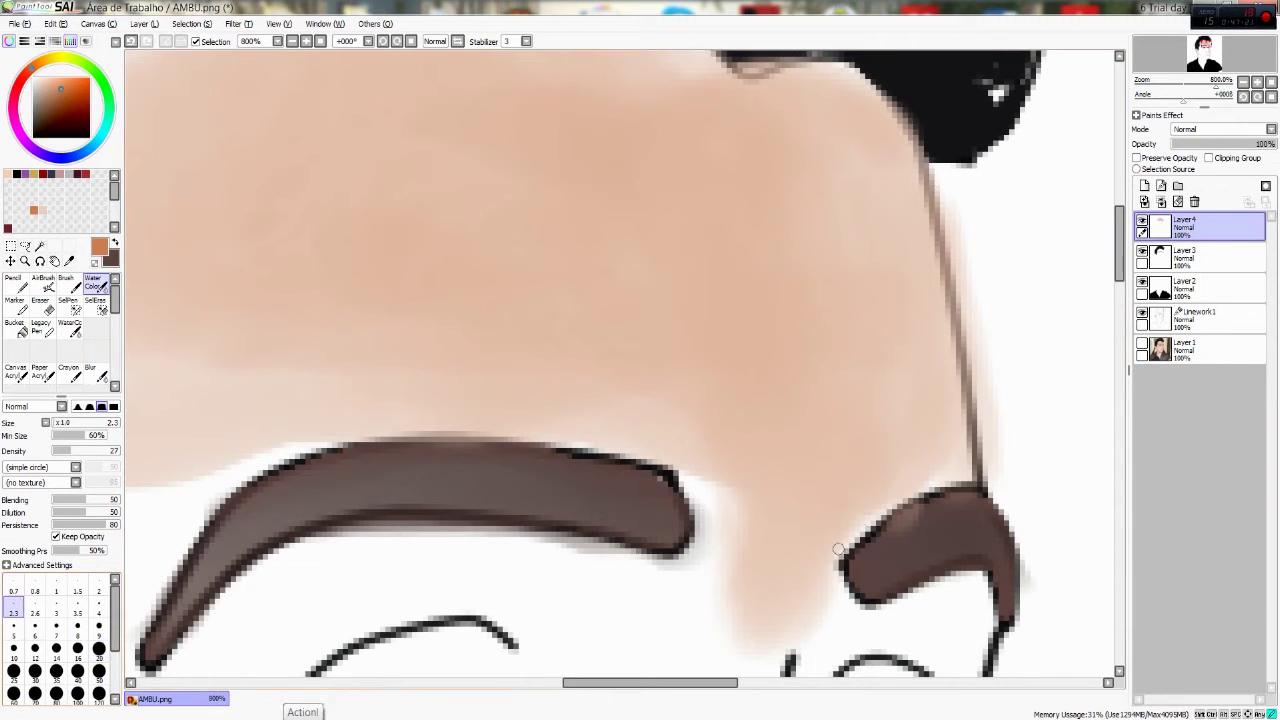
Step: Blend the skin tone along the hairline and the forehead's side edge with the Water Color brush at size 6
scroll(890, 470, "left", 3)
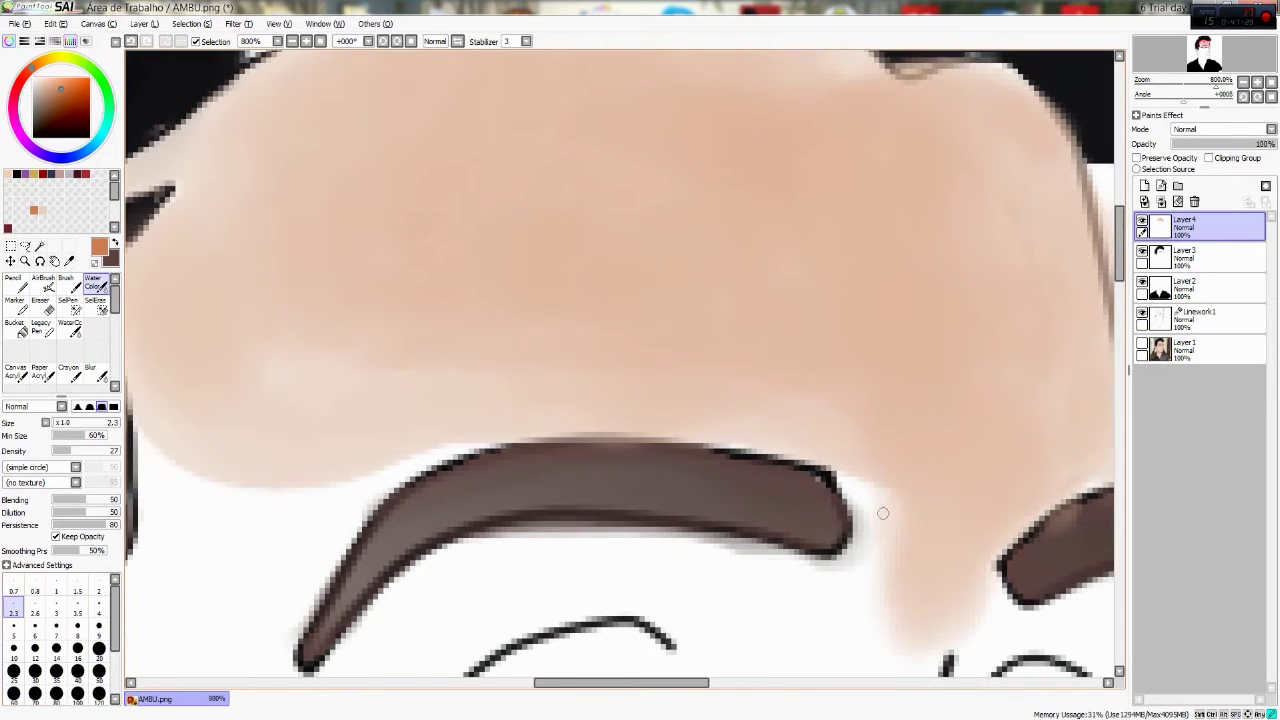
scroll(620, 368, "down", 2)
scroll(620, 368, "up", 3)
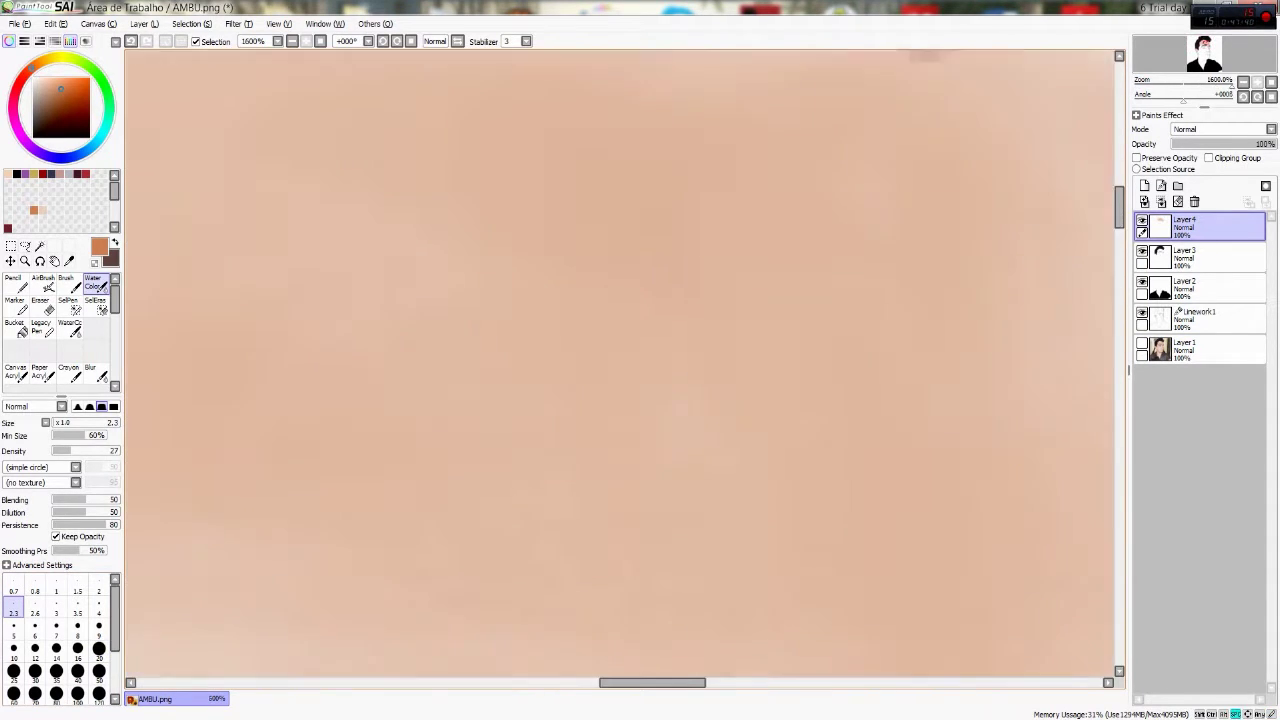
left_click(35, 626)
scroll(831, 287, "left", 3)
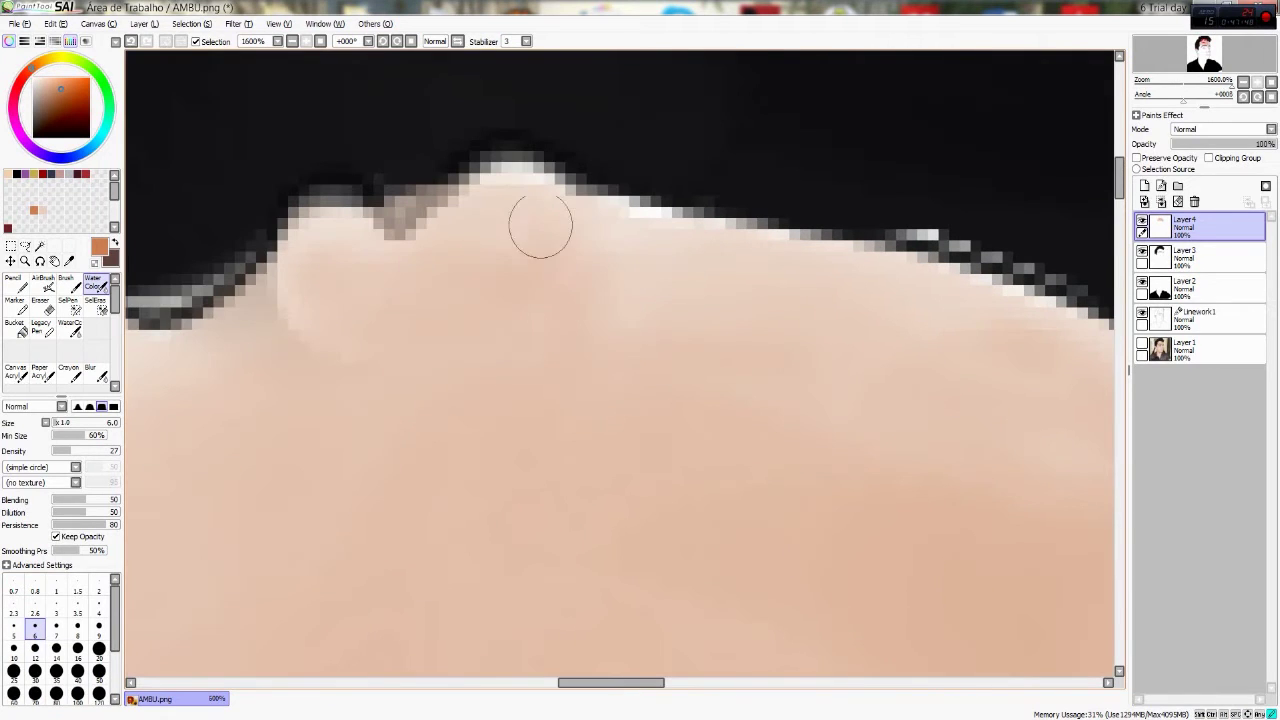
scroll(371, 371, "left", 3)
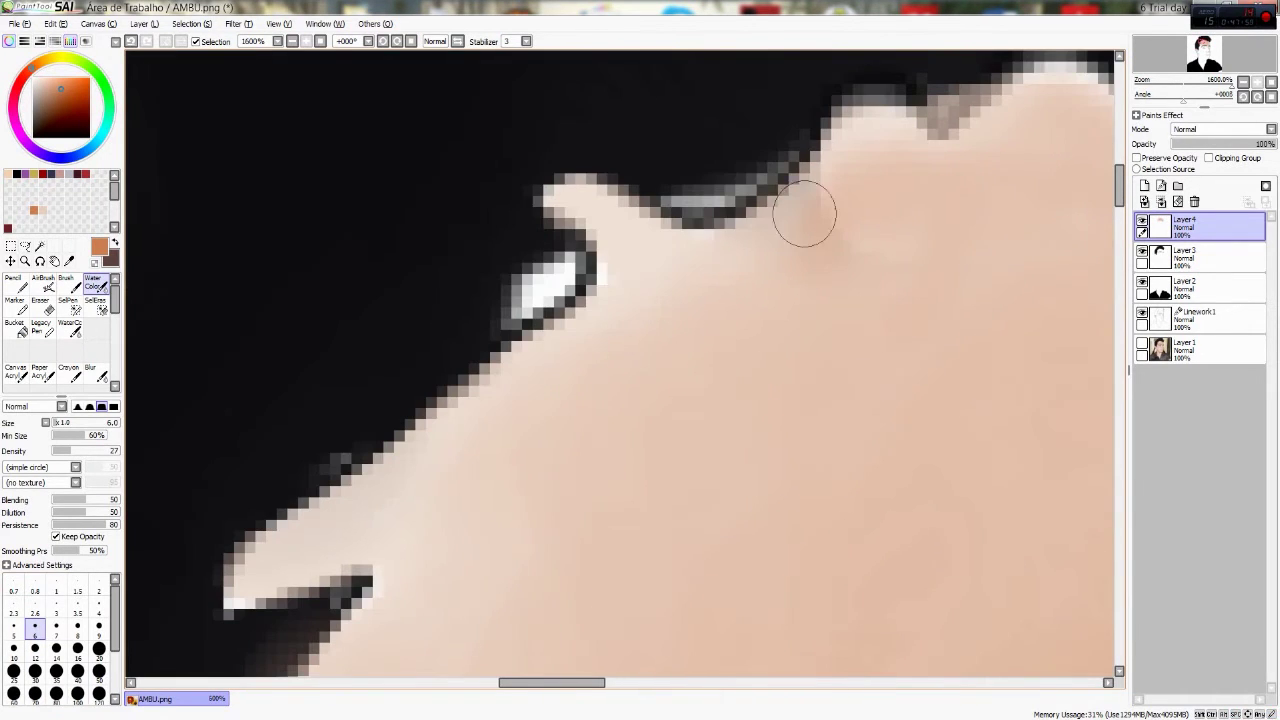
scroll(648, 307, "left", 3)
scroll(648, 307, "down", 1)
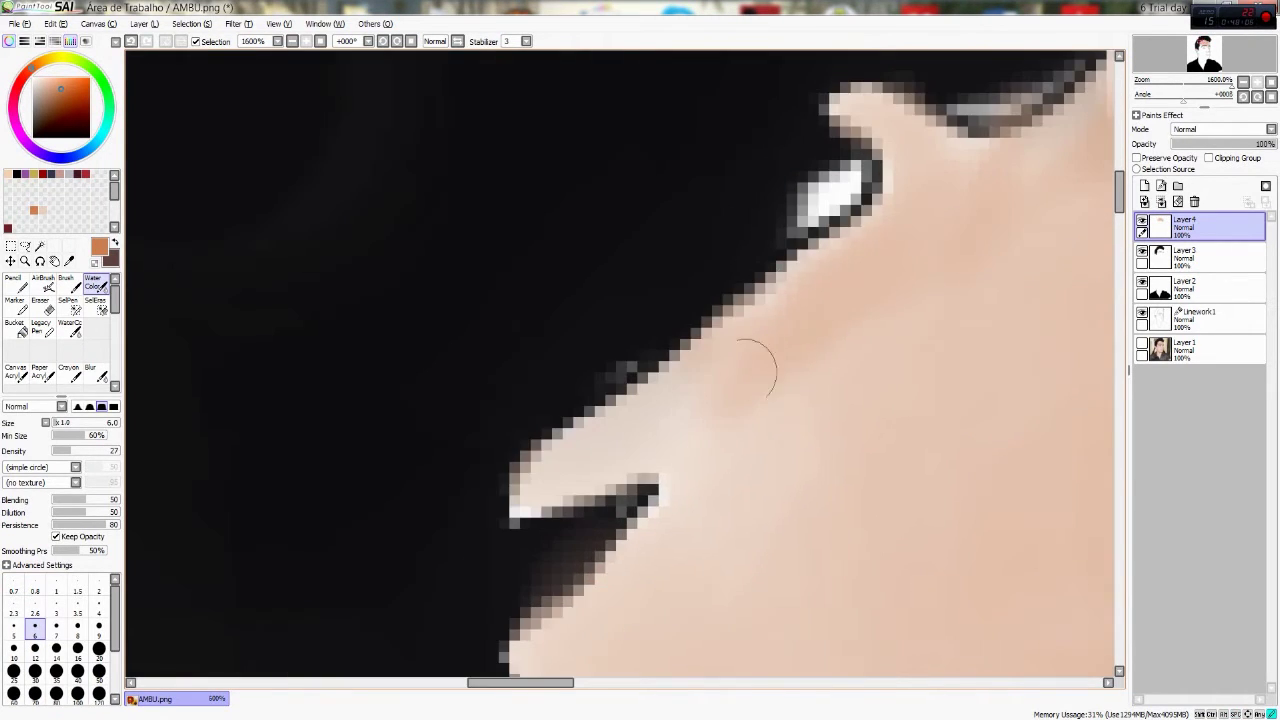
scroll(686, 308, "down", 3)
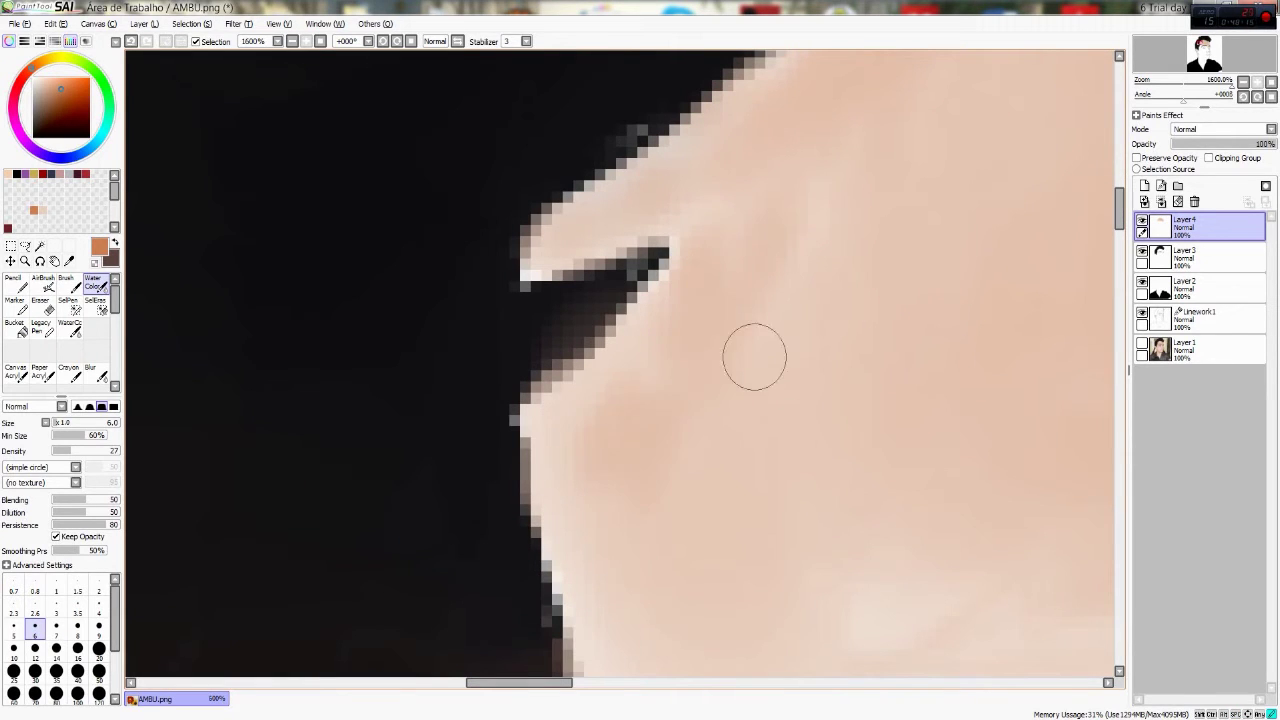
scroll(529, 514, "down", 2)
left_click_drag(529, 514, 557, 423)
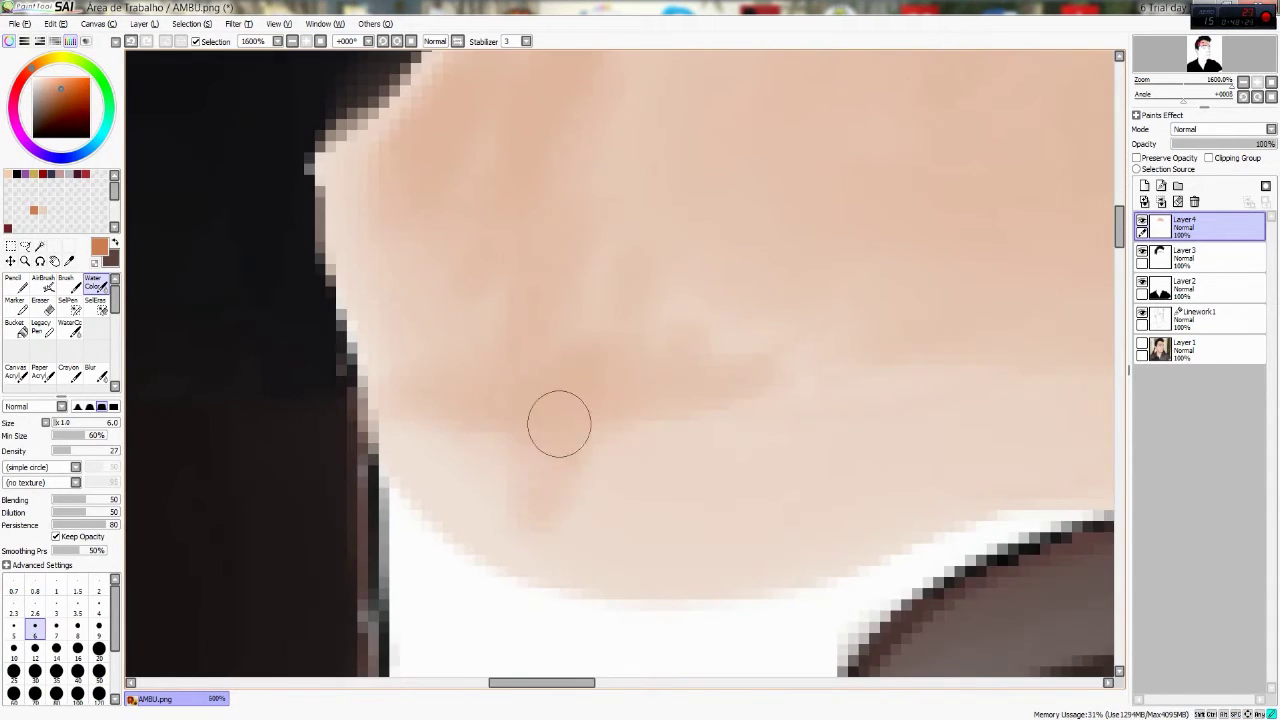
Step: Deepen and even out the skin tone over the whole forehead with the Water Color brush at size 35
scroll(414, 80, "down", 1)
left_click(56, 670)
mouse_move(429, 386)
left_mouse_down()
mouse_move(709, 357)
mouse_move(477, 414)
mouse_move(455, 483)
mouse_move(429, 466)
mouse_move(771, 166)
mouse_move(490, 272)
left_mouse_up()
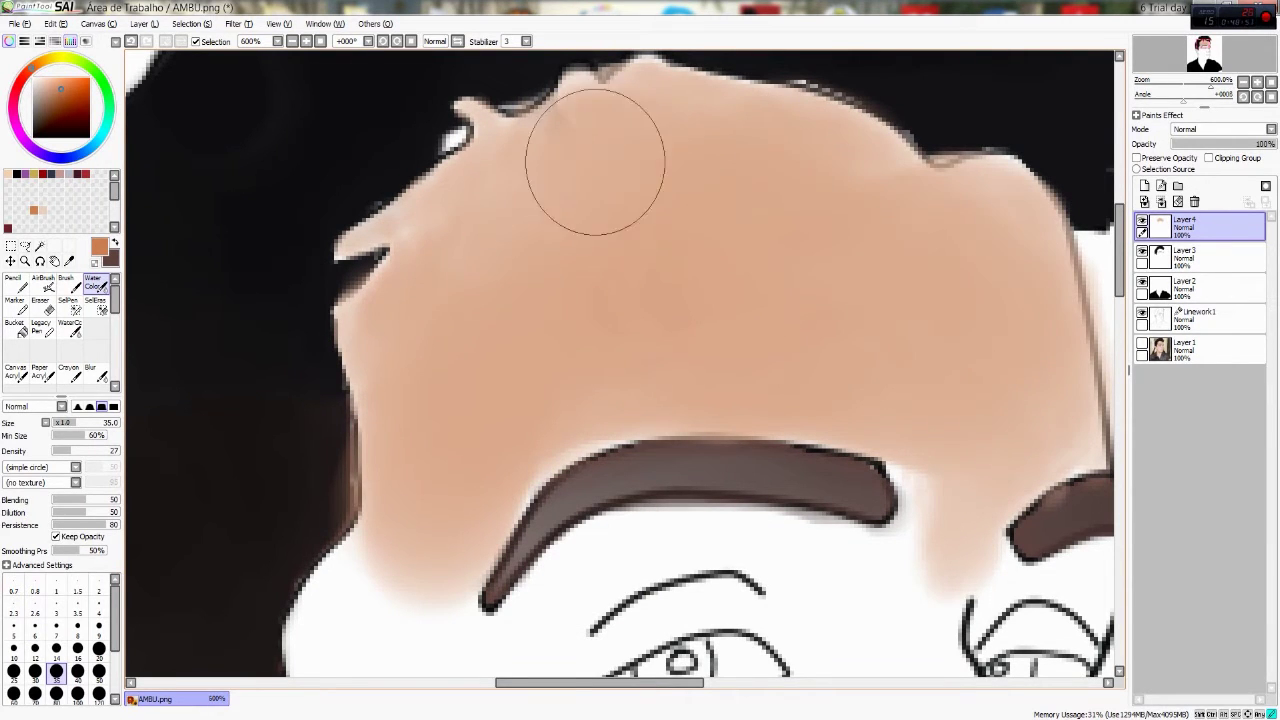
scroll(614, 157, "down", 1)
left_click_drag(614, 157, 681, 99)
Step: Compare the painted forehead with the photo by showing and hiding Layer1, and close the music folder window
left_click(1142, 343)
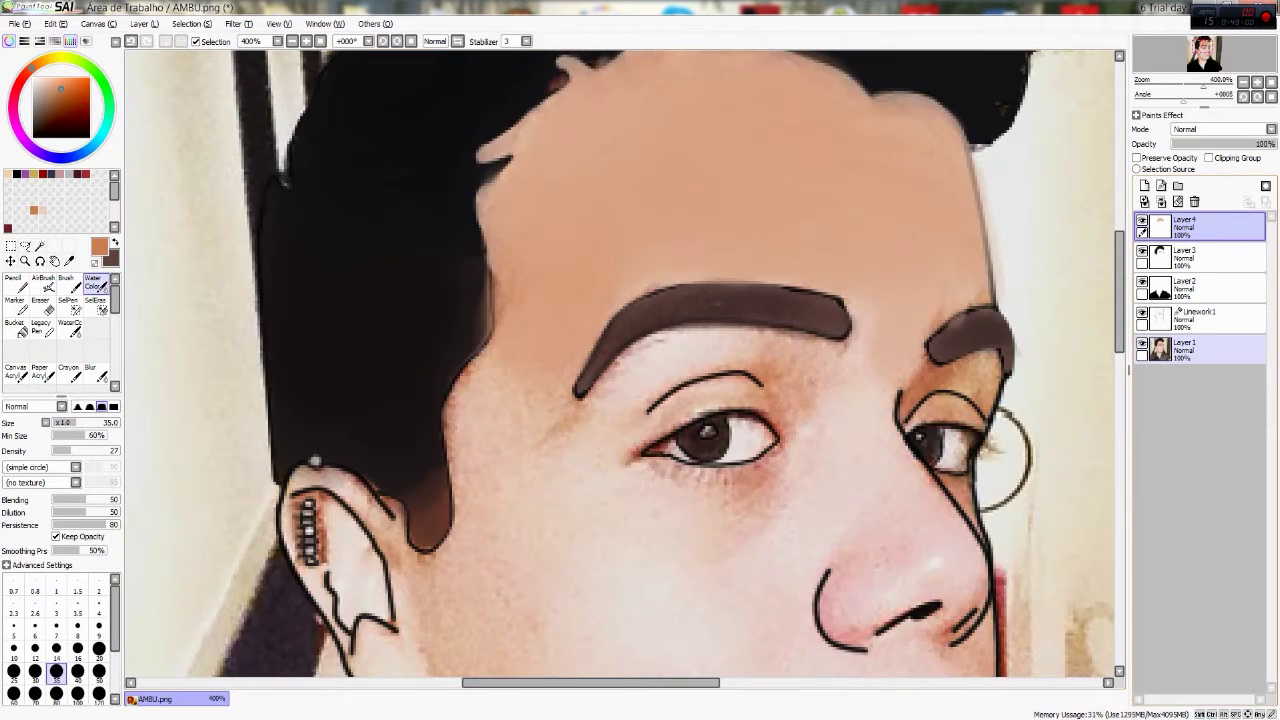
left_click(1142, 343)
key("alt+Tab")
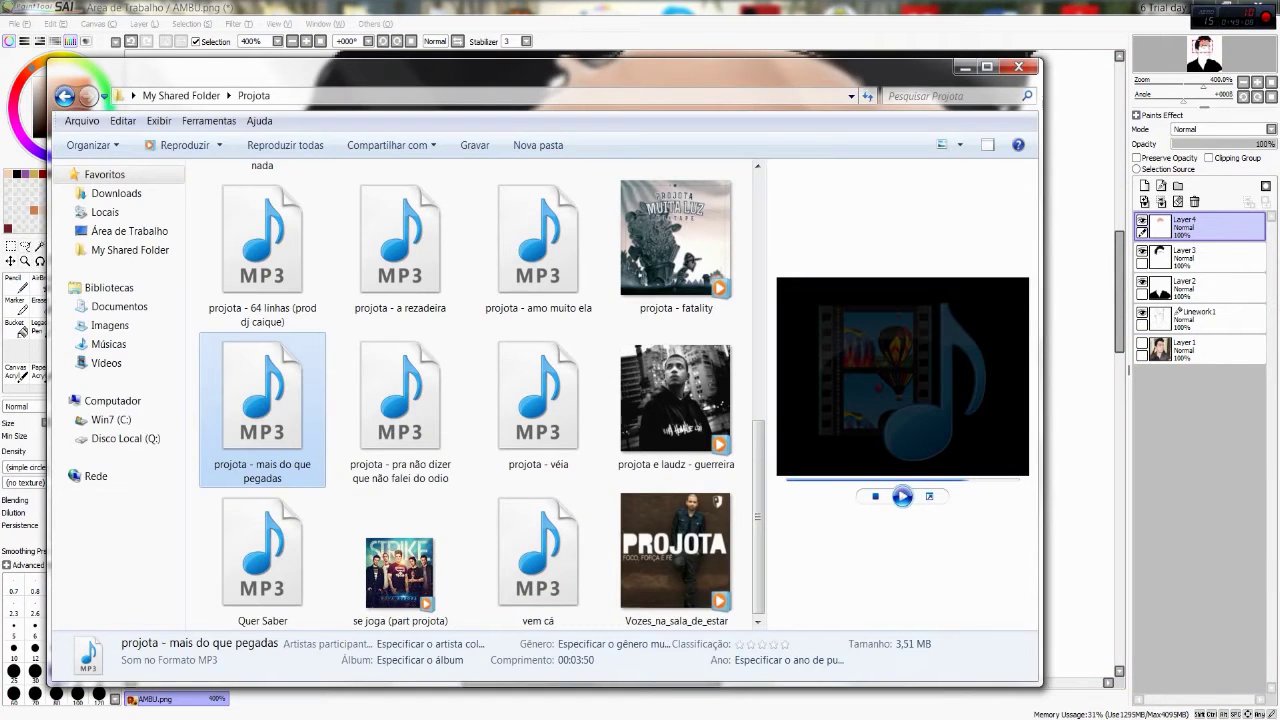
left_click(1018, 66)
scroll(1050, 285, "down", 3)
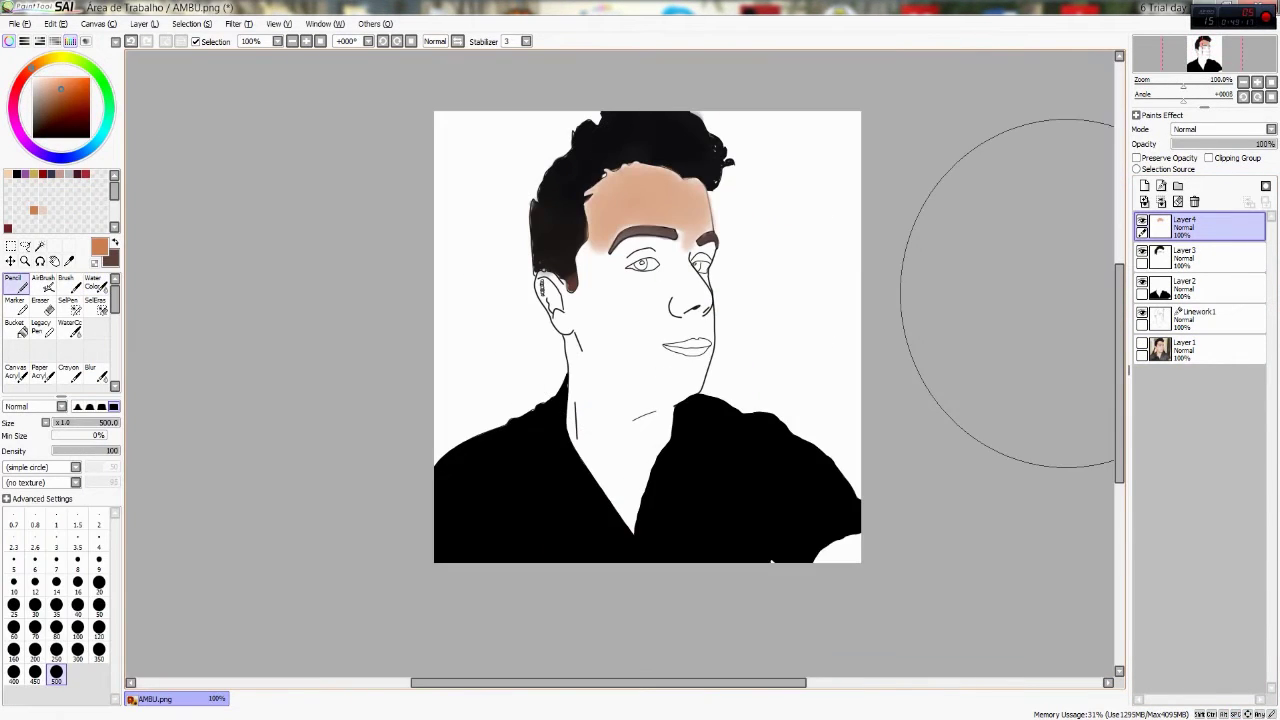
left_click(1142, 343)
left_click(1142, 343)
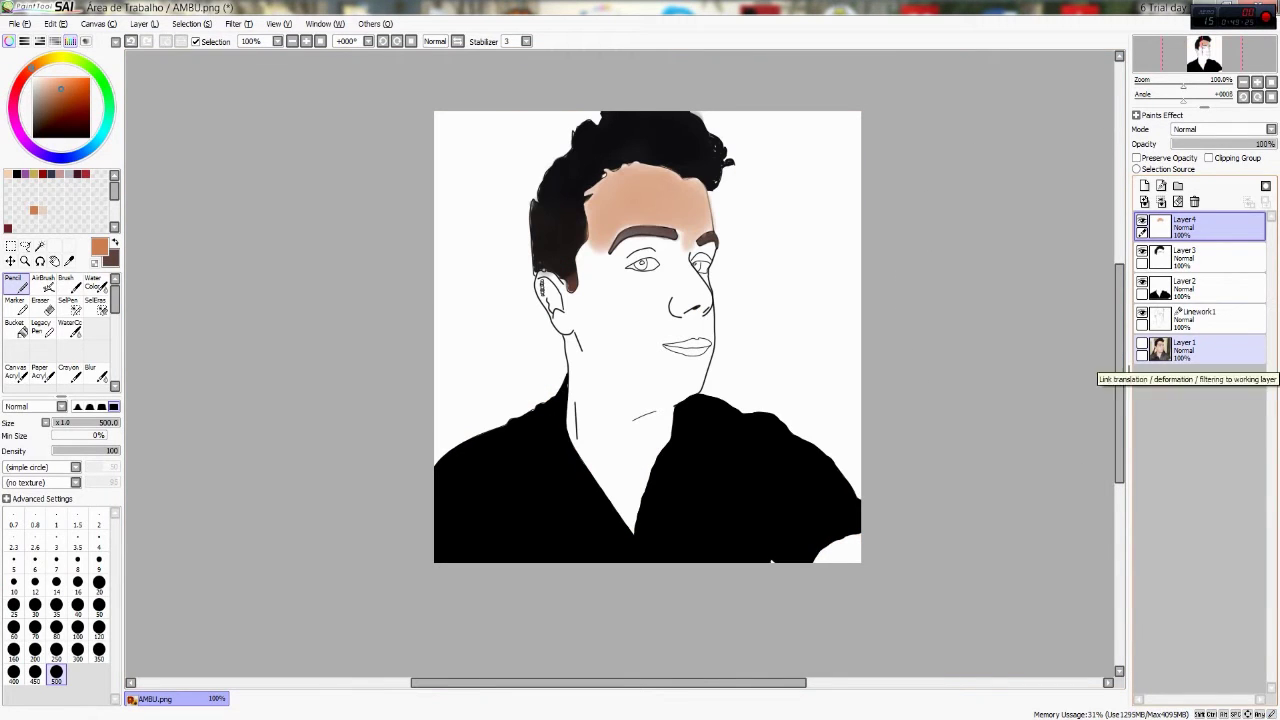
Step: Save the drawing in SAI format as AMBU.sai
scroll(628, 208, "up", 5)
left_click(13, 23)
mouse_move(57, 131)
left_click(190, 147)
key("Return")
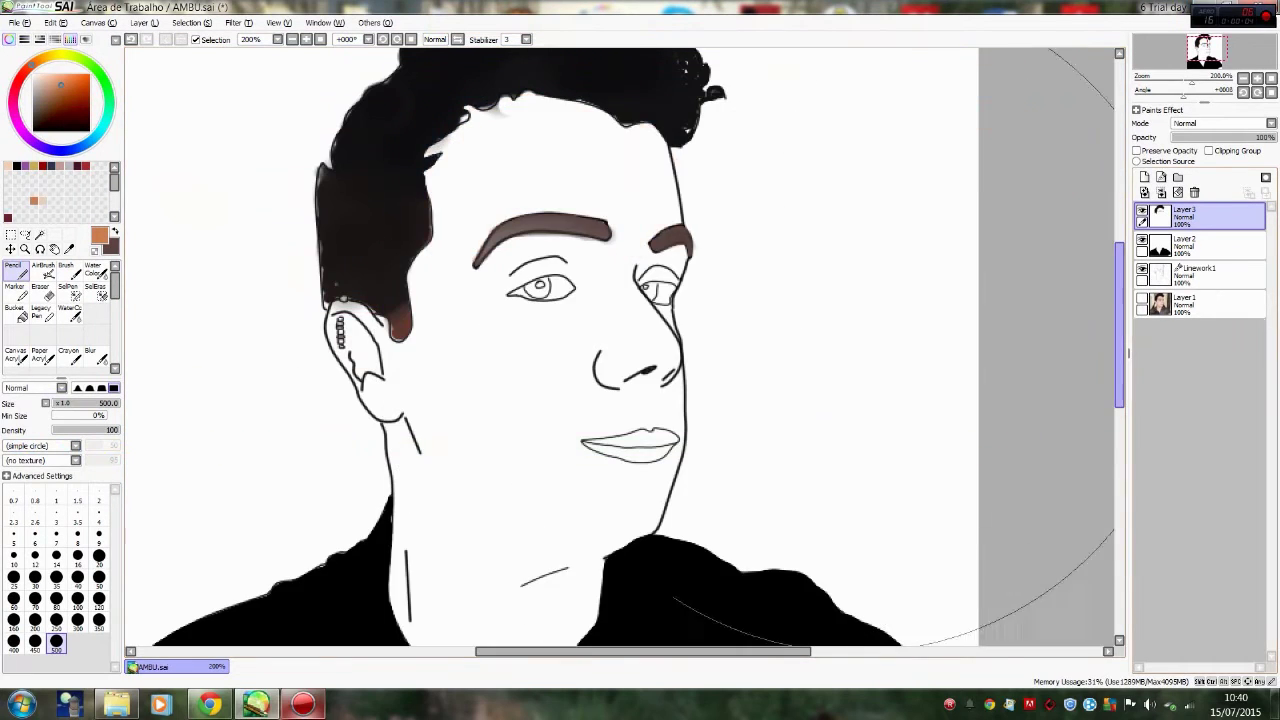
Step: Repaint both eyebrows in a flat dark brown sampled from them, using the Pencil at sizes 12, 10 and 5
scroll(640, 350, "up", 5)
left_click(590, 130, "alt")
left_click(35, 556)
mouse_move(736, 125)
left_mouse_down()
mouse_move(646, 380)
mouse_move(500, 372)
mouse_move(615, 378)
left_mouse_up()
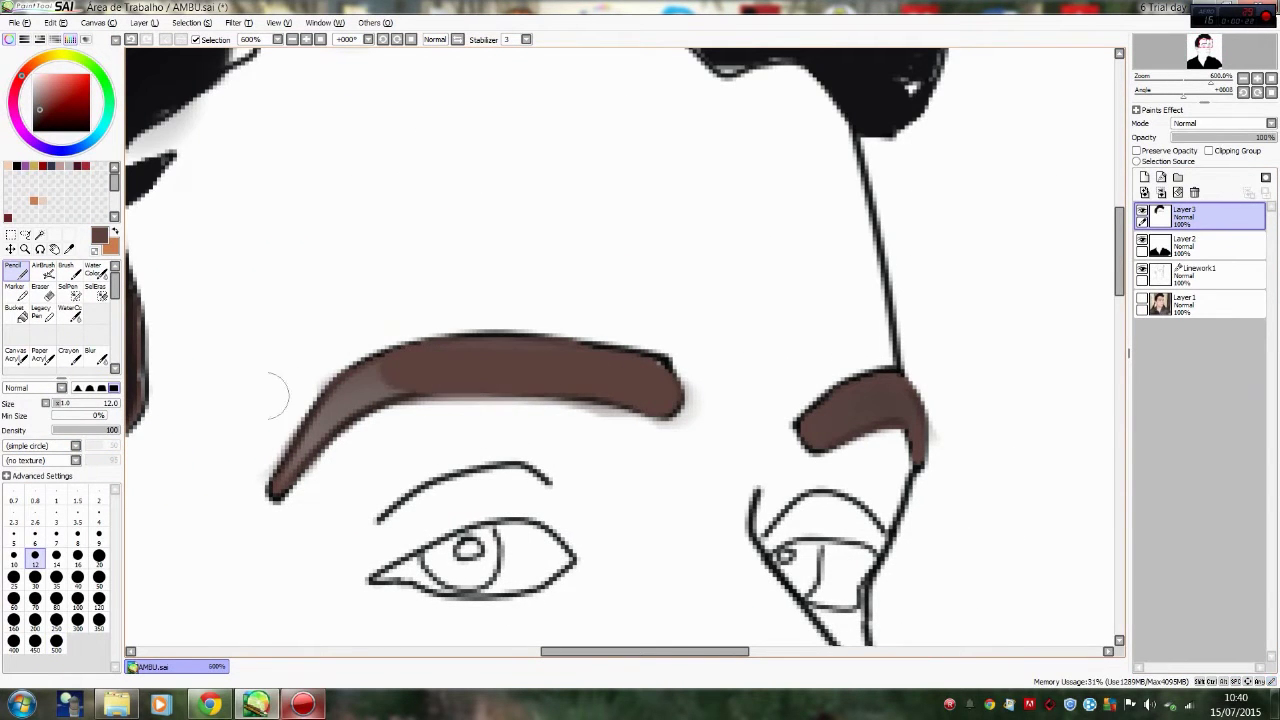
left_click_drag(410, 370, 643, 380)
key("ctrl+z")
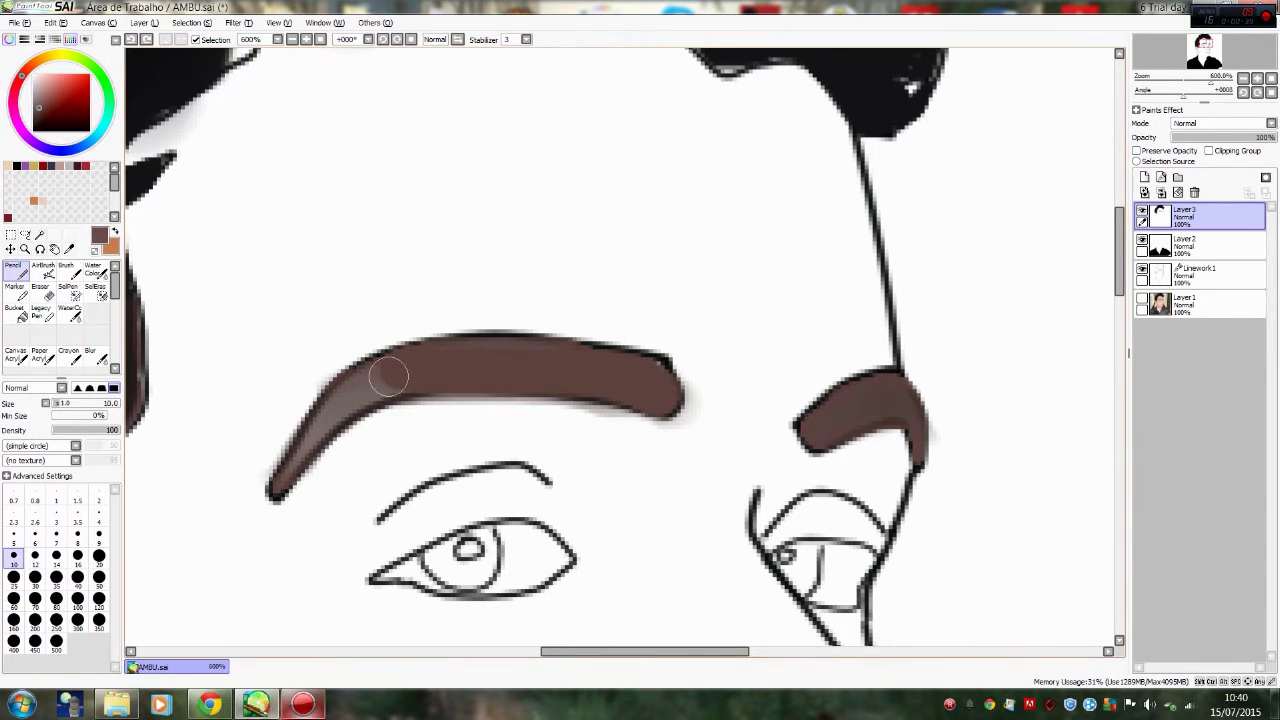
key("ctrl+z")
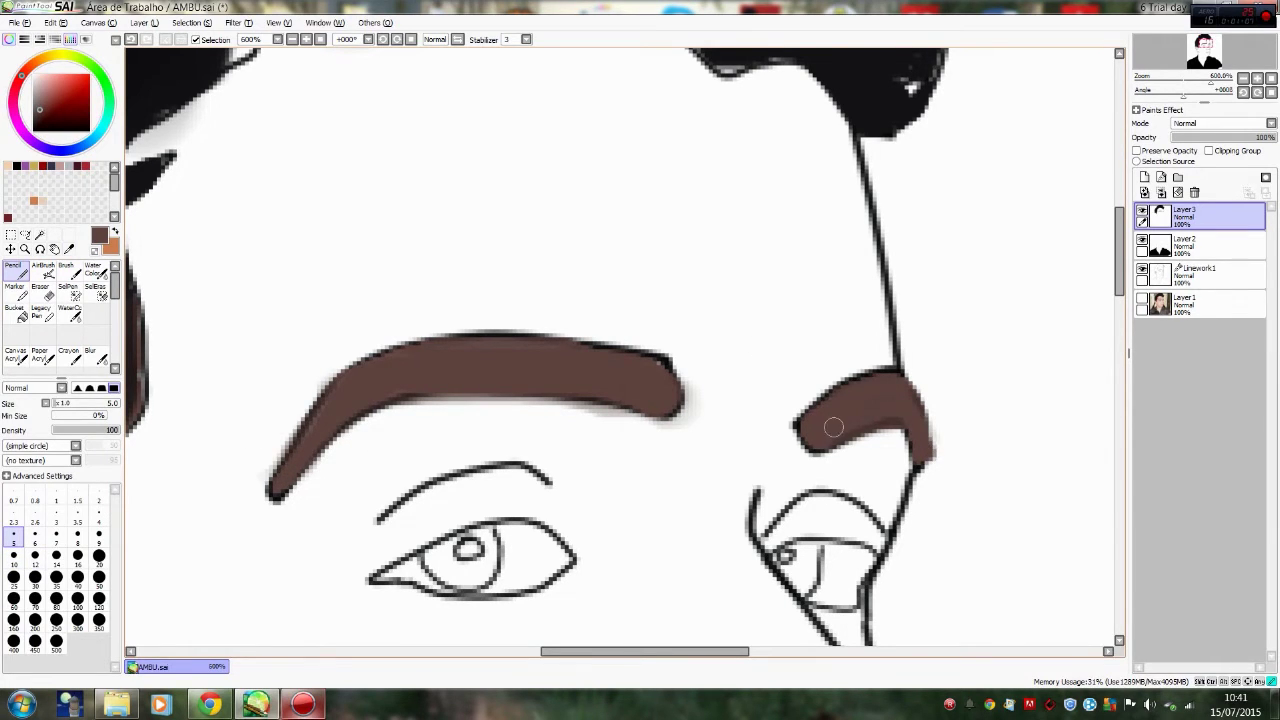
Step: Add a new linework layer, show the photo, and trace the eye's inner-corner detail with a size 0.7 Curve in sampled black
scroll(290, 410, "up", 4)
left_click(1161, 192)
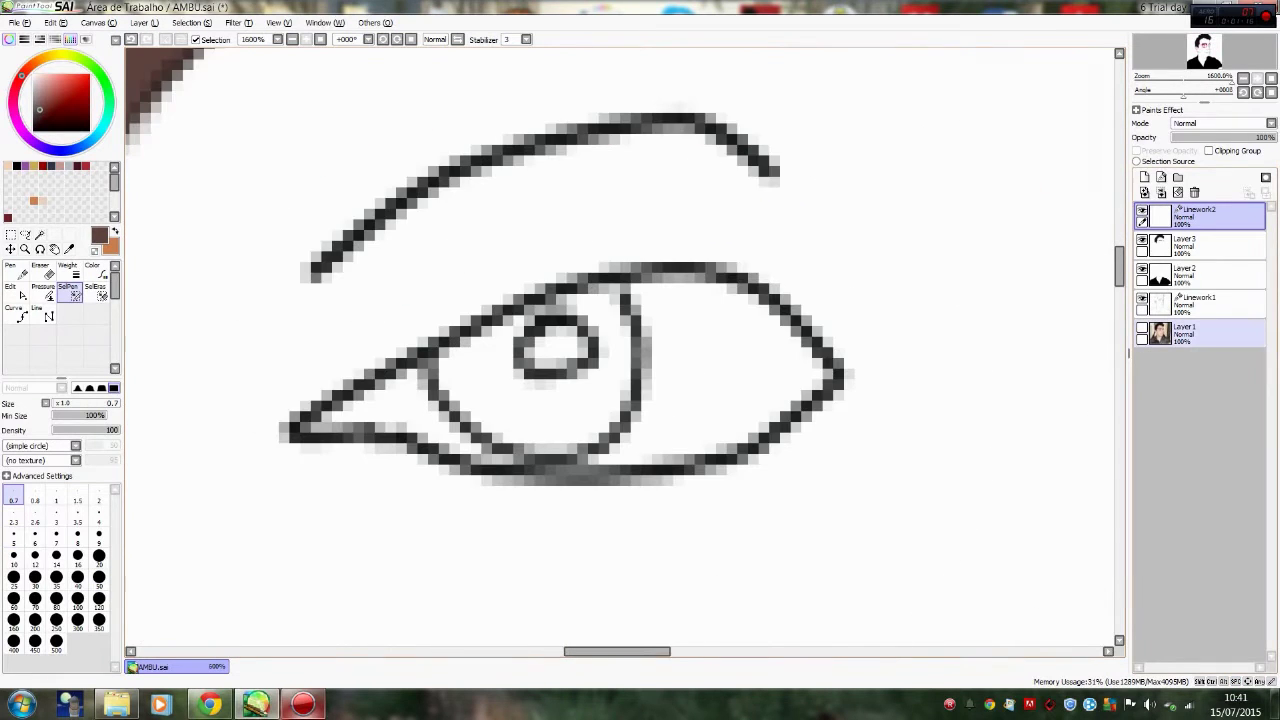
left_click(1142, 329)
key("c")
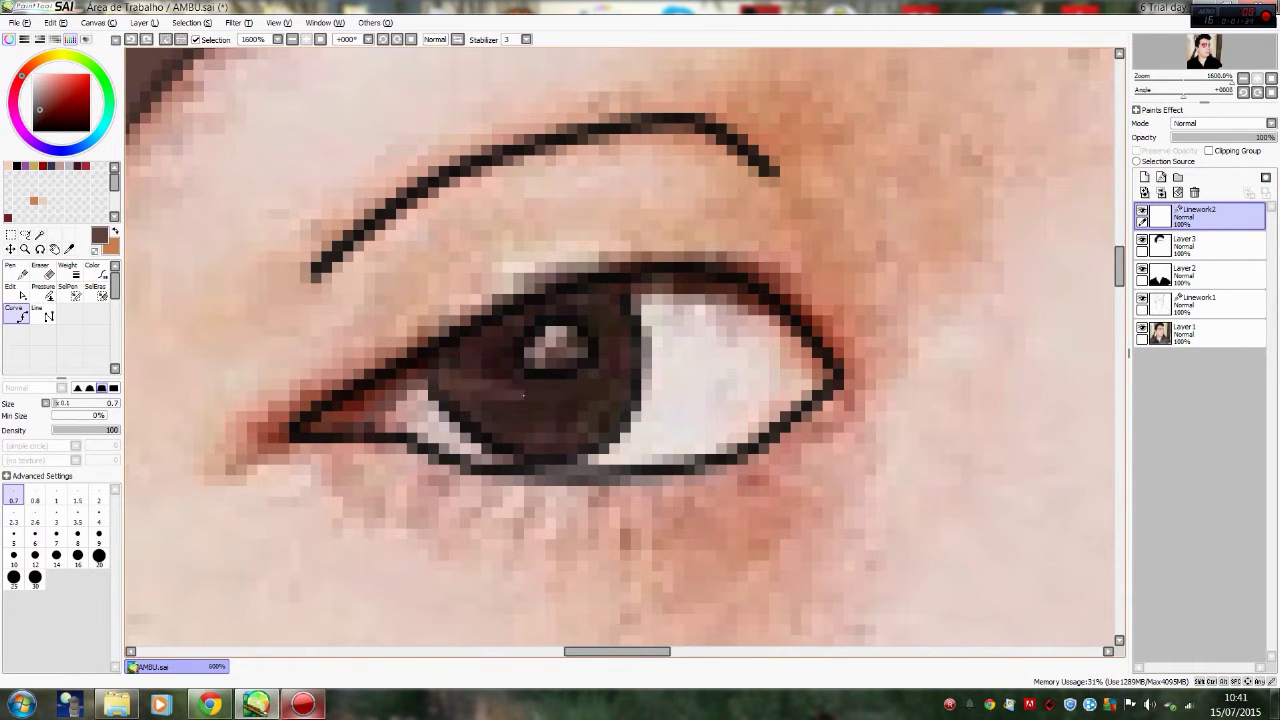
key("x")
left_click(300, 432, "alt")
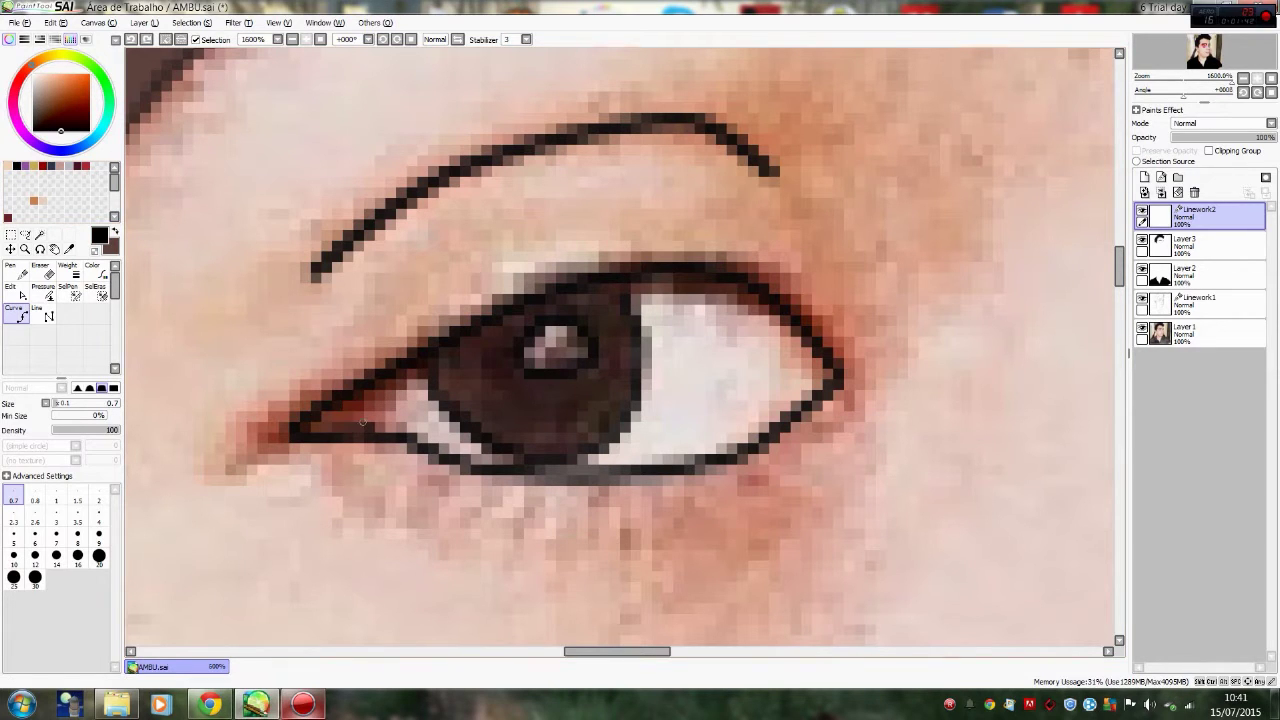
key("x")
key("x")
scroll(421, 375, "down", 3)
scroll(421, 375, "up", 3)
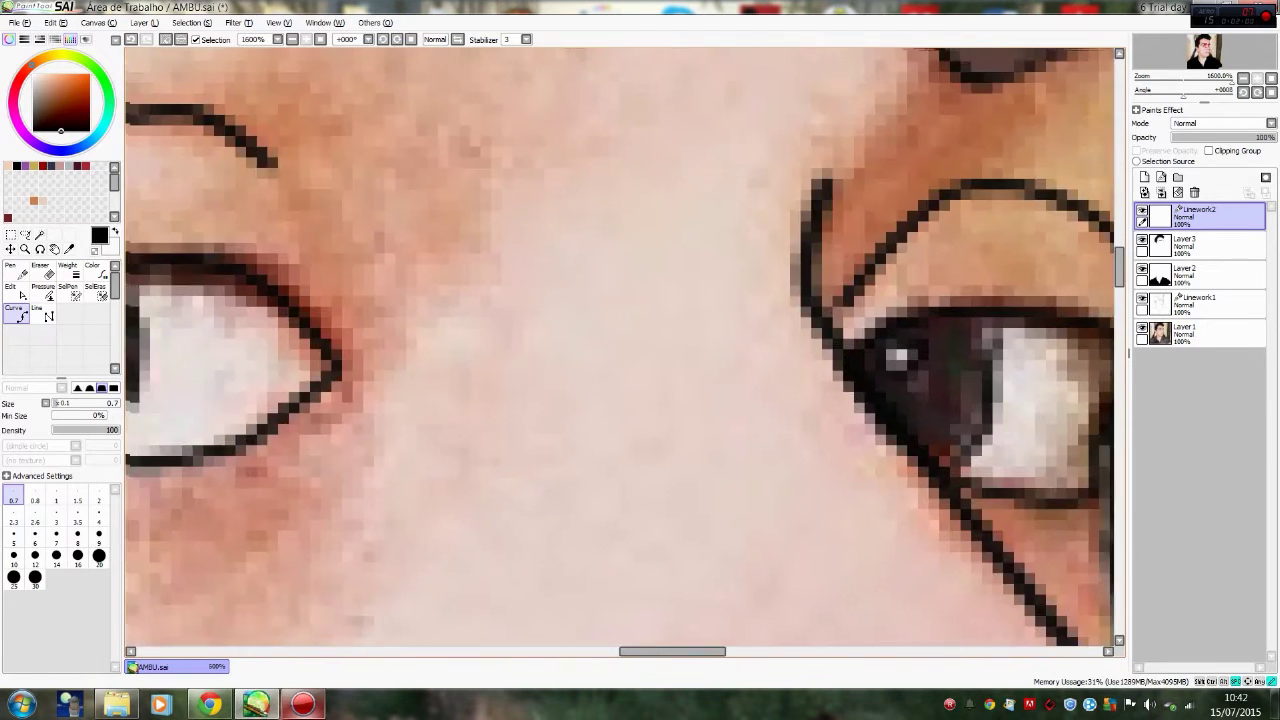
Step: Move Linework2 directly above Linework1, add a new top layer, hide the photo, and ready the Pencil with a dark brown iris colour
left_click(1200, 245)
left_click_drag(1200, 215, 1200, 285)
left_click(1144, 192)
left_click(1142, 357)
left_click(1200, 215)
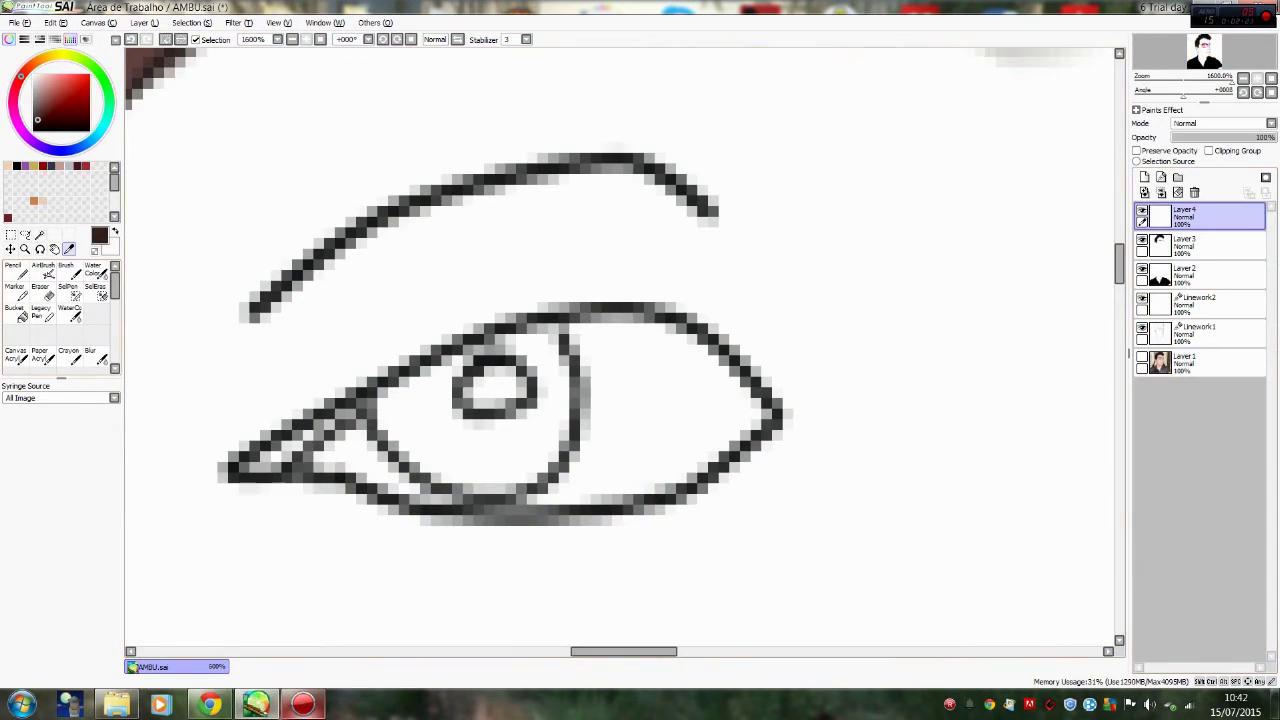
left_click(14, 268)
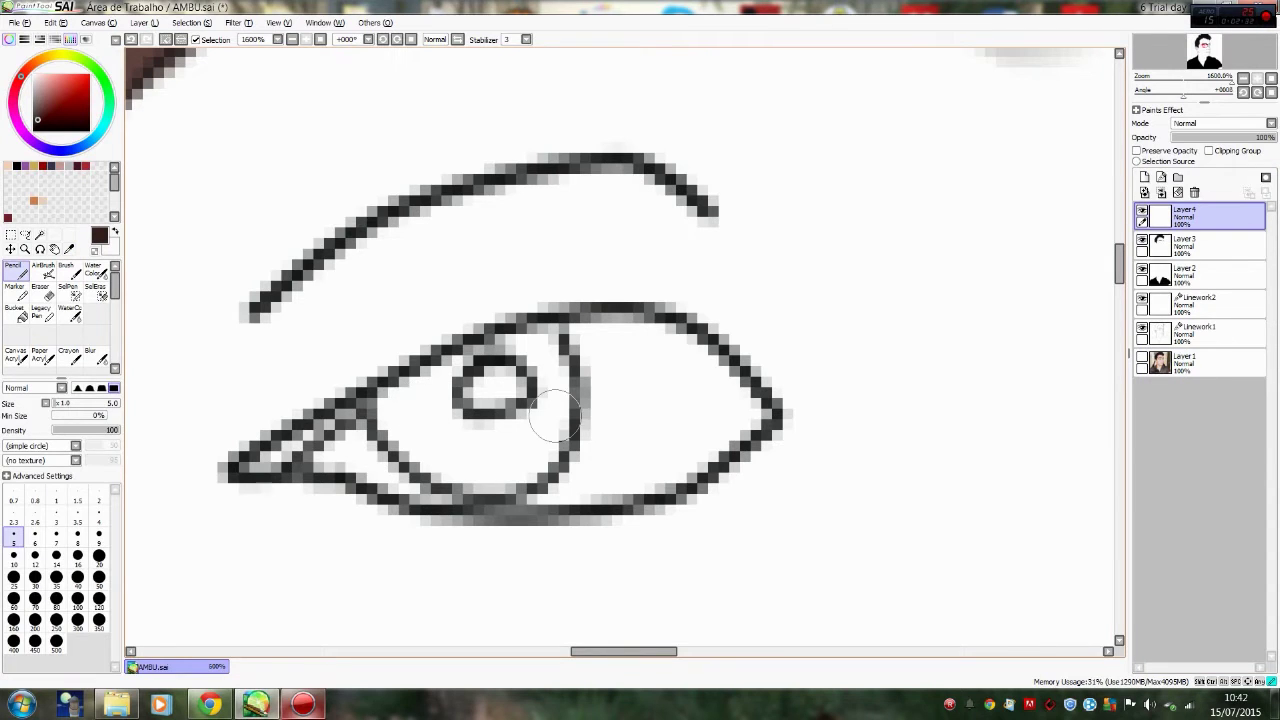
Step: Check the iris against the photo, and select its lower part around the highlight with a size 5 Selection Pen
left_click(1142, 357)
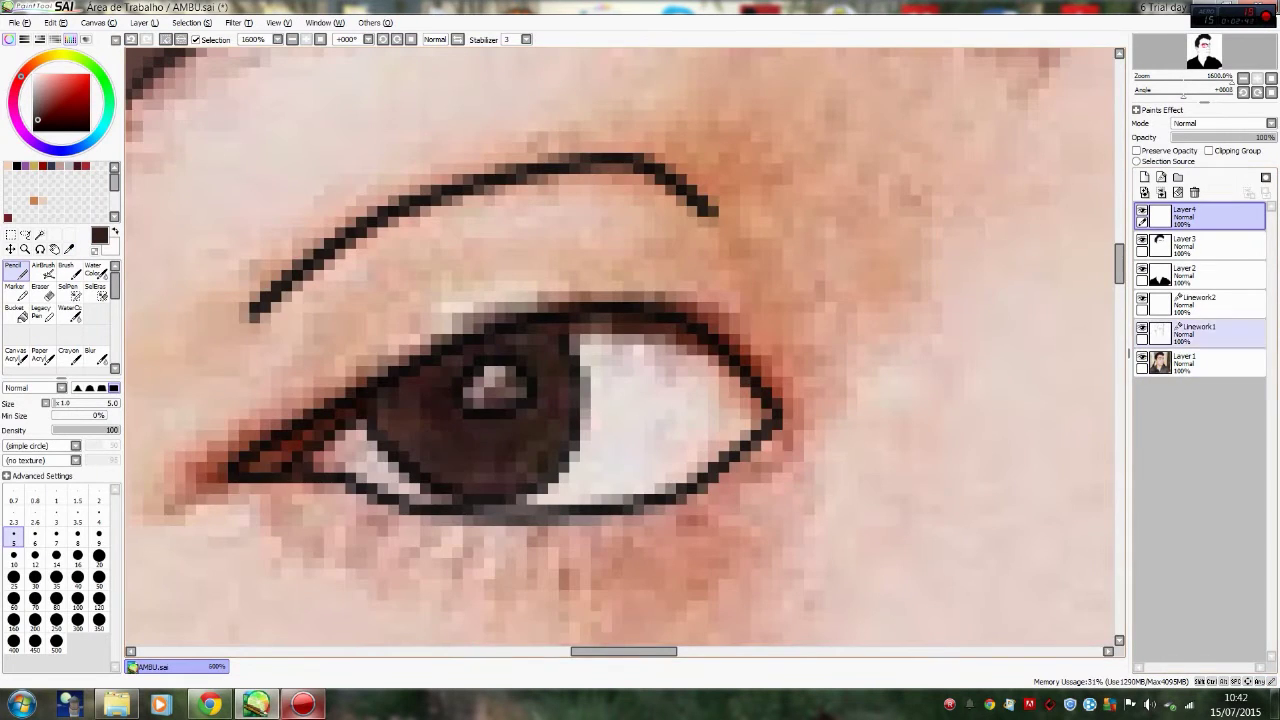
left_click(1142, 357)
left_click(68, 290)
mouse_move(425, 400)
left_mouse_down()
mouse_move(479, 467)
mouse_move(524, 457)
mouse_move(558, 427)
mouse_move(560, 385)
left_mouse_up()
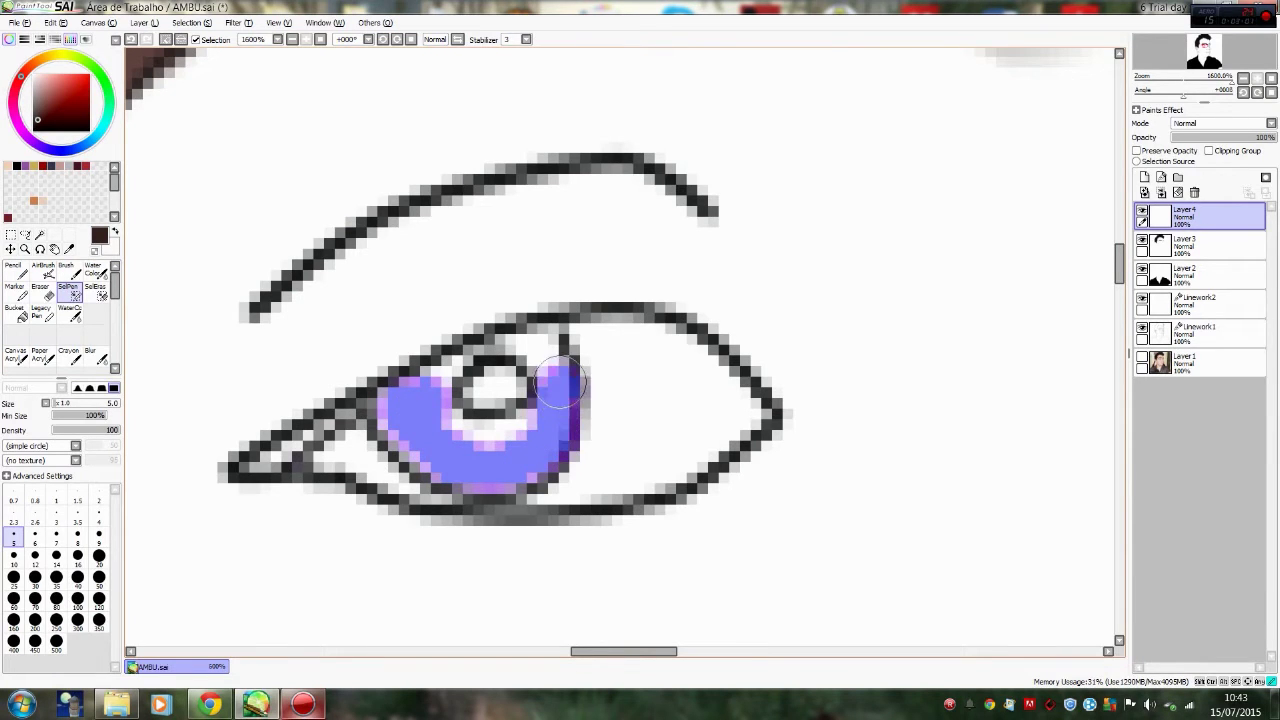
Step: Switch to the music folder, play the song "mataram um amigo meu", and return to the drawing
key("alt+Tab")
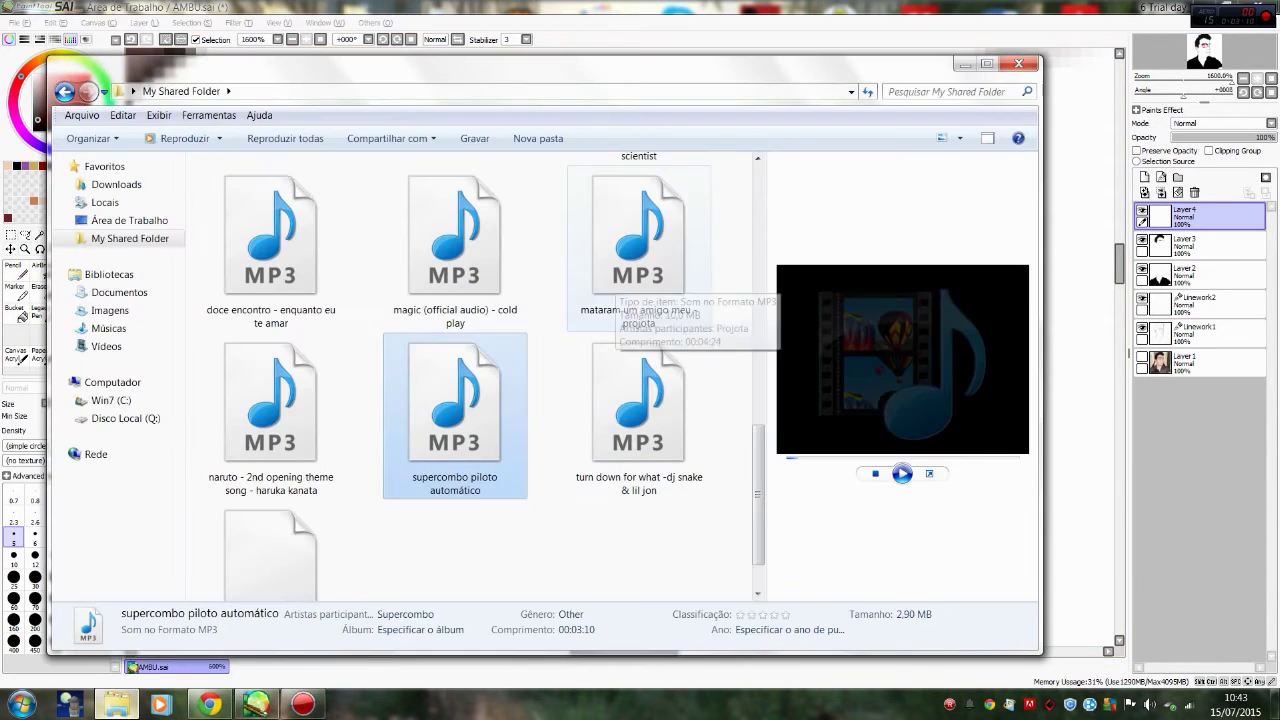
left_click(625, 265)
left_click(902, 473)
key("alt+Tab")
Step: Finish selecting the near eye's iris around the highlight and select the far eye's iris with a size 2.3 Selection Pen
mouse_move(445, 462)
left_mouse_down()
mouse_move(492, 455)
mouse_move(565, 410)
left_mouse_up()
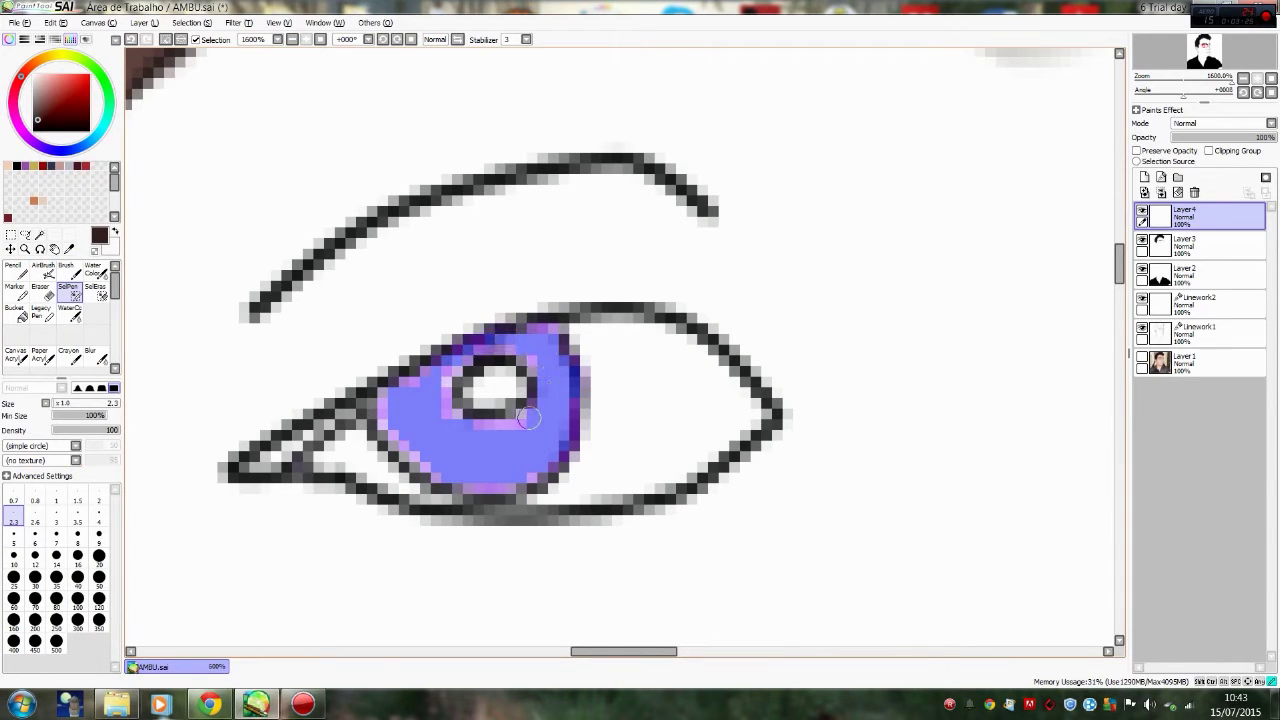
scroll(620, 350, "right", 5)
mouse_move(555, 375)
left_mouse_down()
mouse_move(599, 402)
mouse_move(590, 470)
left_mouse_up()
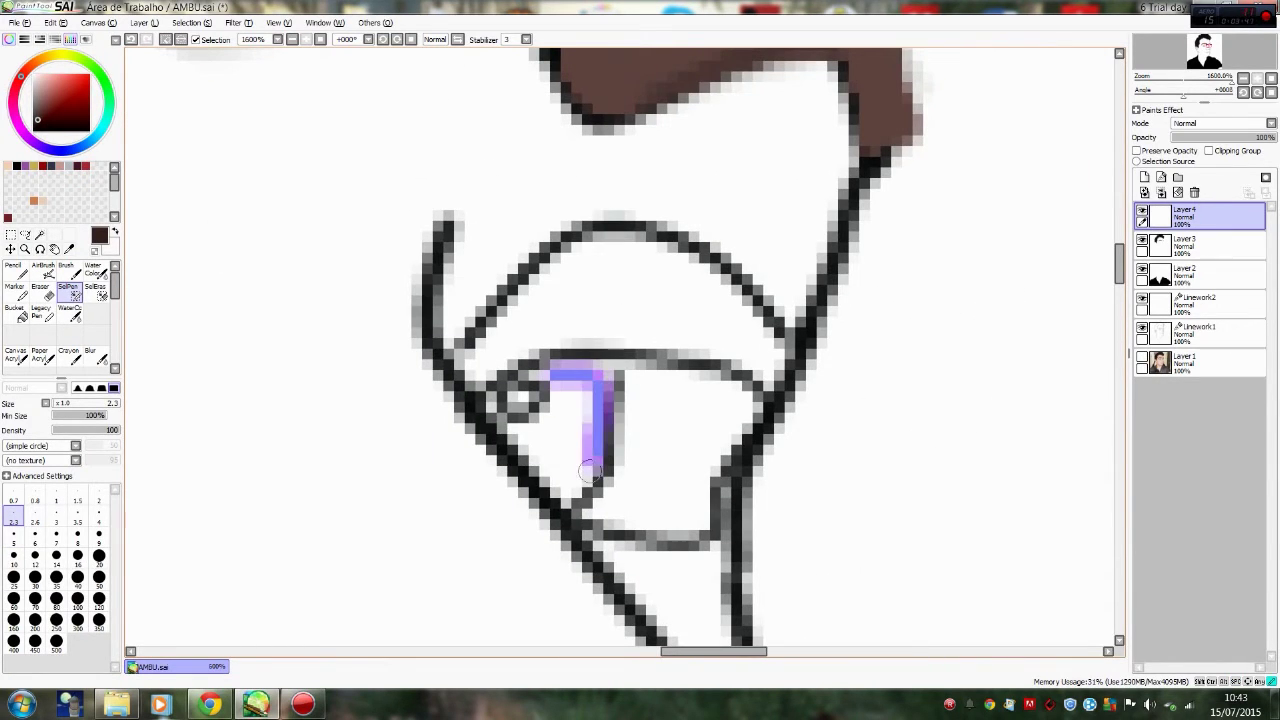
left_click_drag(590, 390, 566, 417)
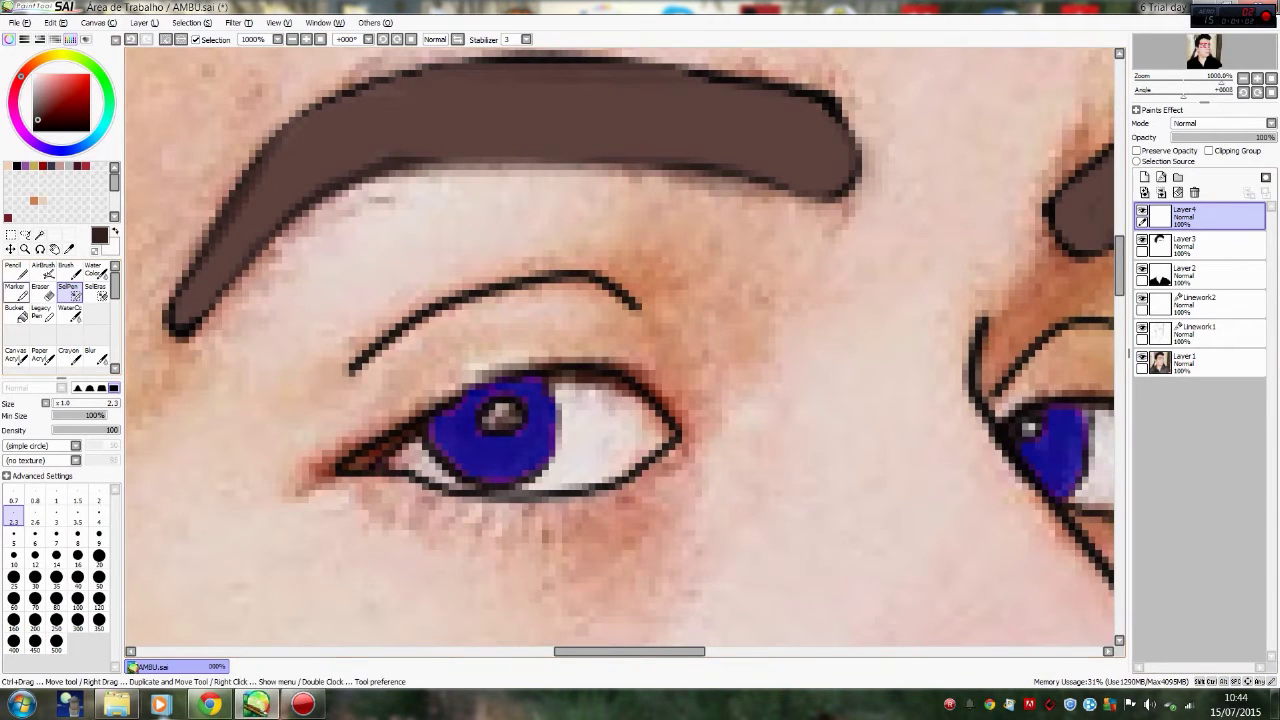
Step: Paint both selected irises with a size 25 Pencil in dark tones sampled from the photo, and clear the selection
key("alt")
left_click(15, 270)
left_click_drag(490, 420, 510, 440)
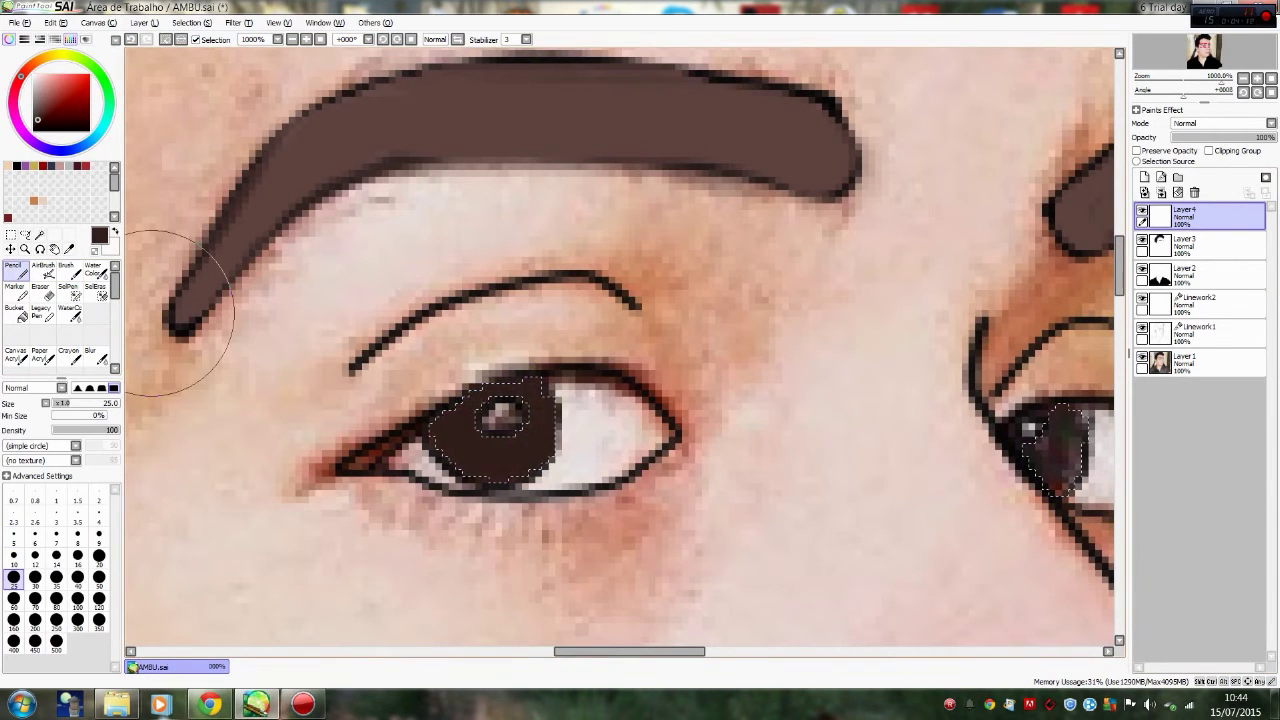
mouse_move(1097, 506)
left_mouse_down()
mouse_move(572, 506)
mouse_move(530, 455)
left_mouse_up()
left_click(572, 506, "alt")
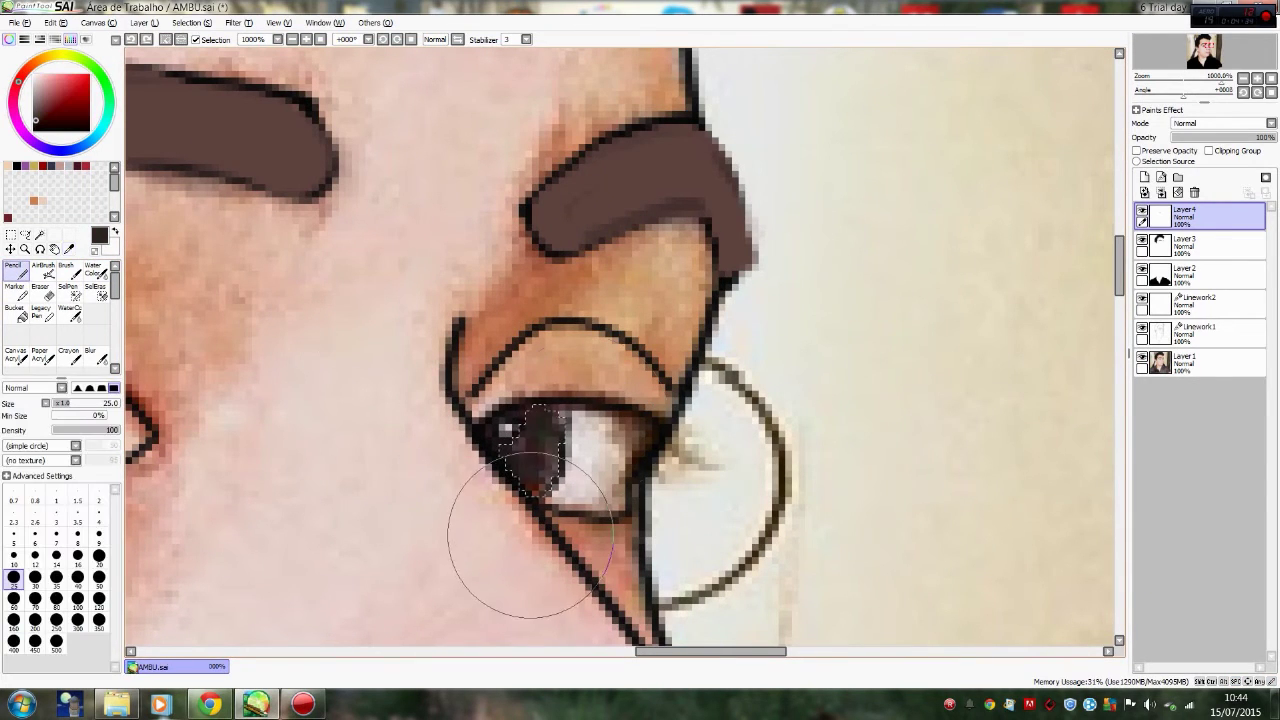
left_click_drag(514, 543, 535, 460)
key("ctrl+d")
Step: Blend the near iris around its highlight with size 5 Water Color brushes, and undo the white reflection stroke
left_click(93, 270)
left_click_drag(450, 440, 770, 425)
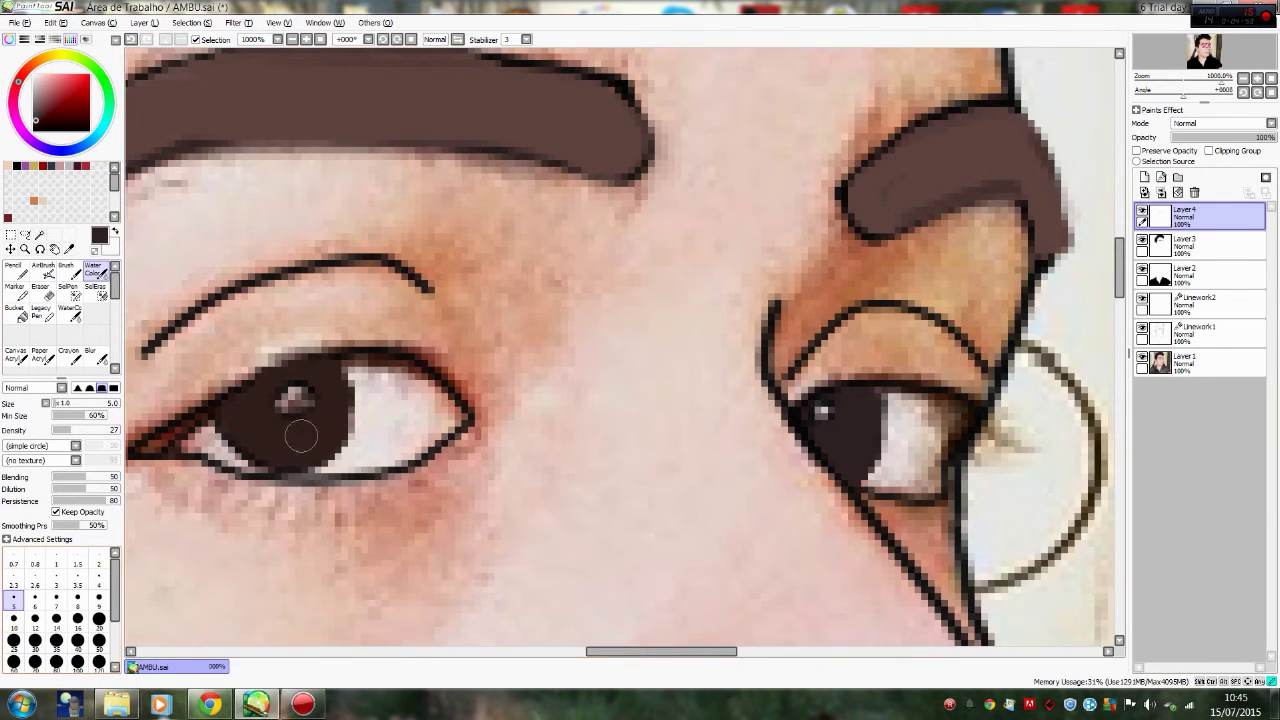
left_click(69, 313)
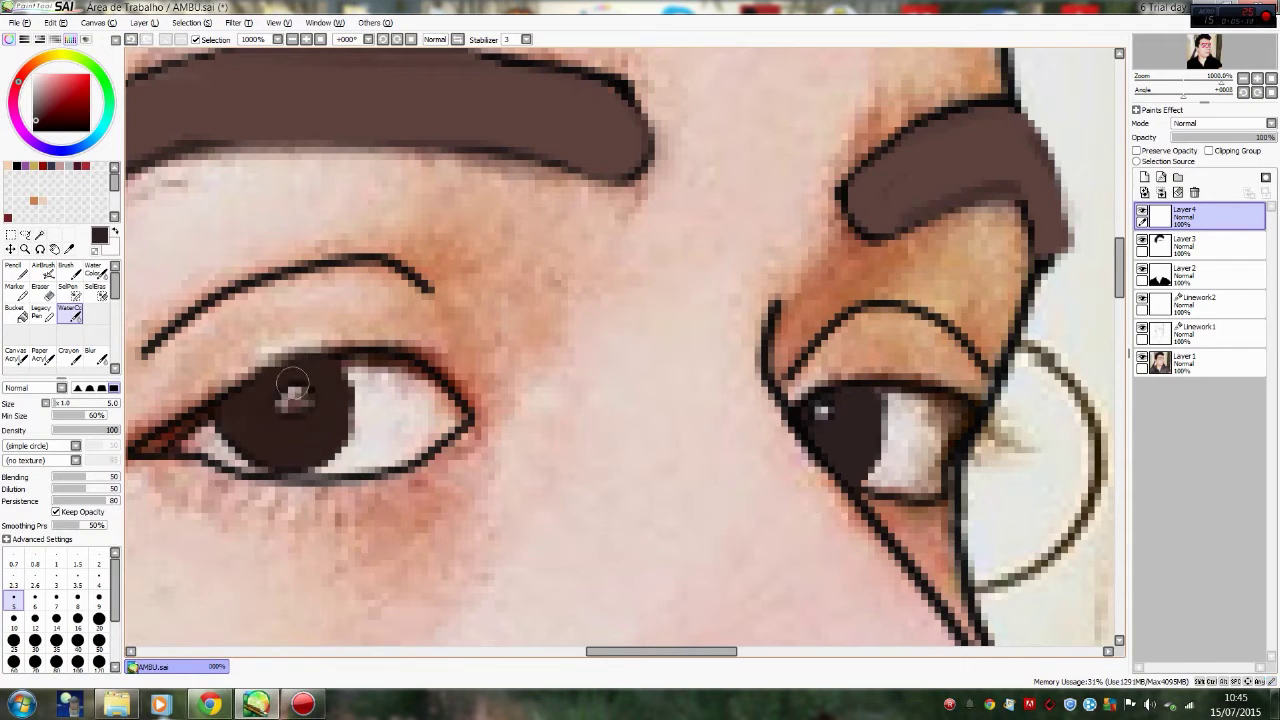
key("x")
left_click_drag(230, 418, 275, 440)
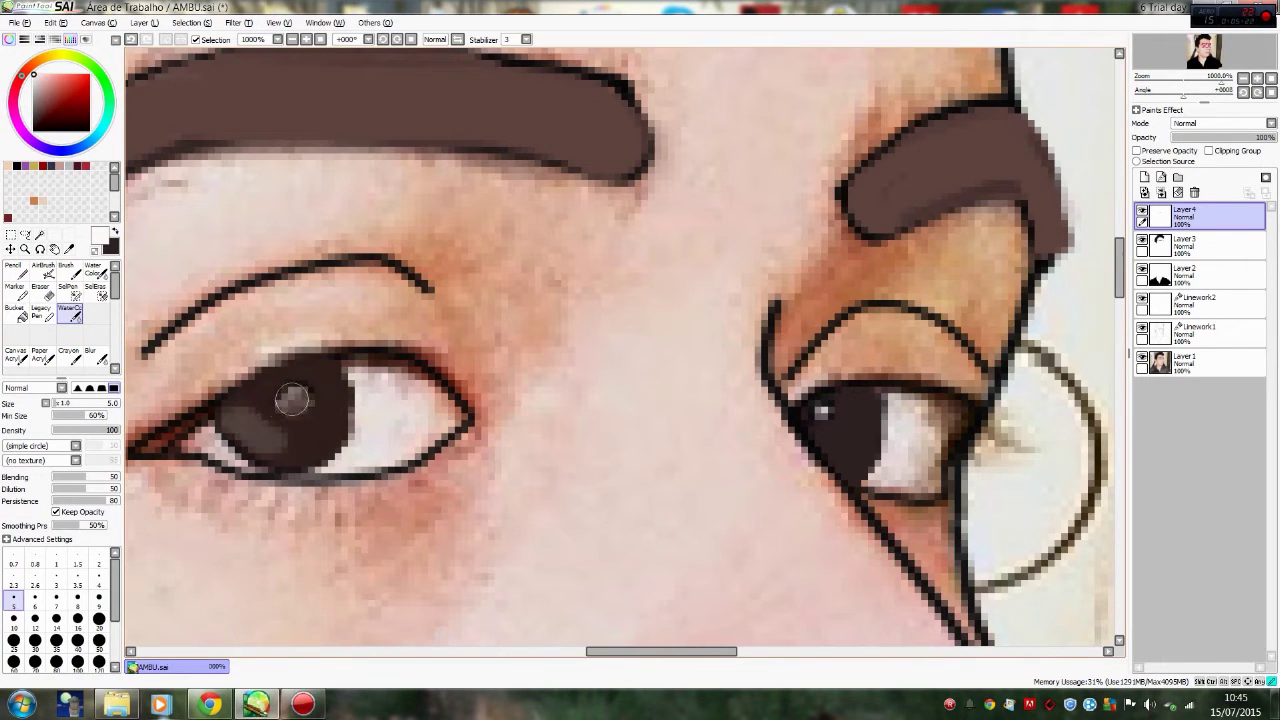
key("ctrl+z")
left_click(92, 270)
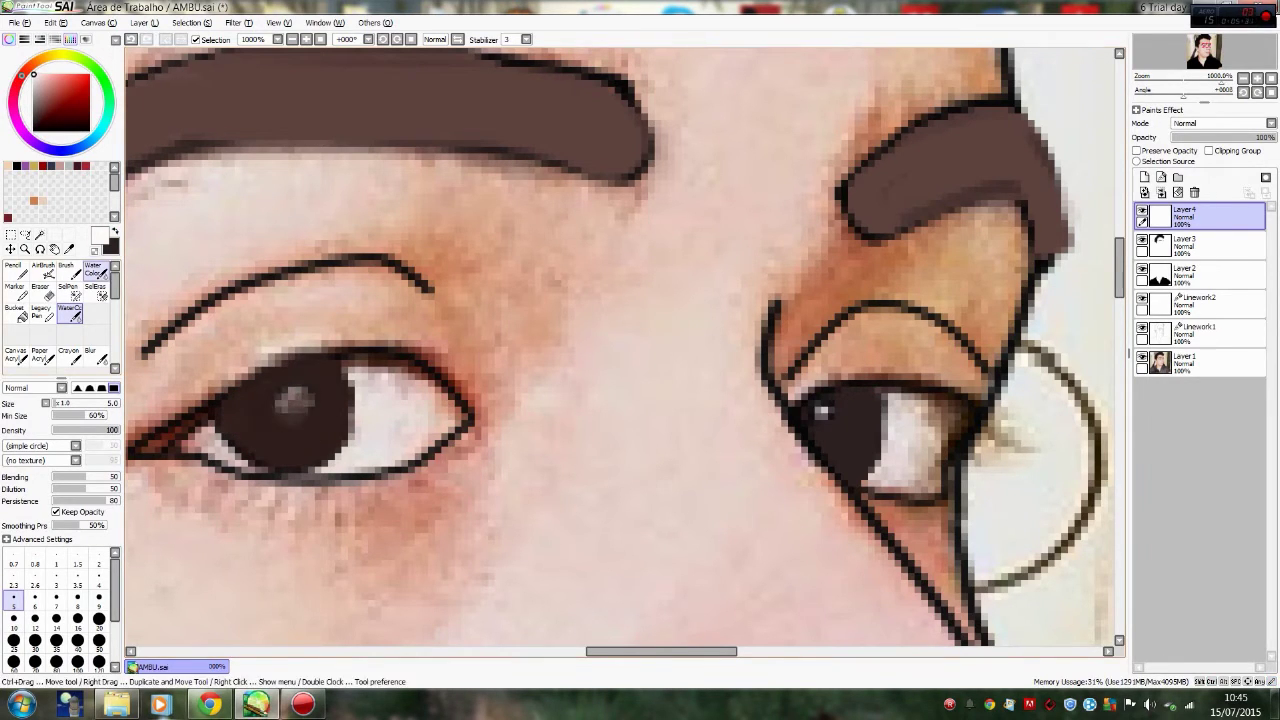
key("ctrl+z")
scroll(273, 457, "down", 7)
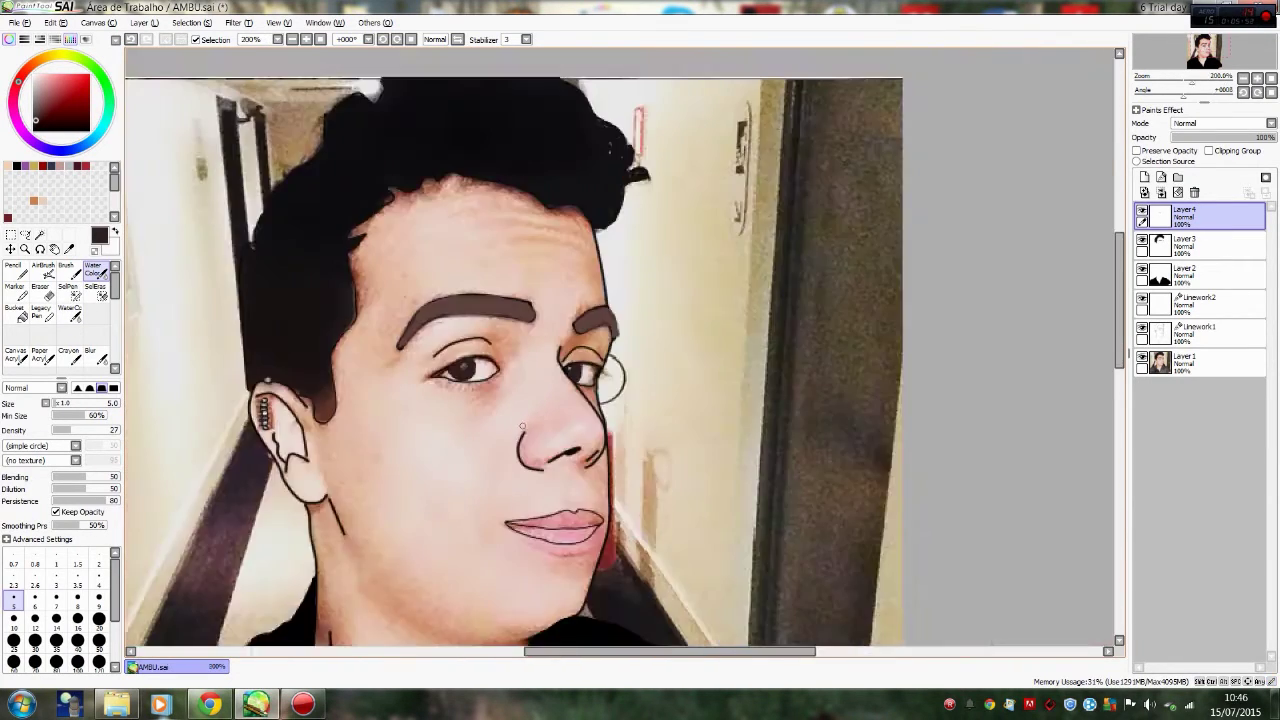
Step: Select the near eye's corner detail, fill it with sampled reddish brown using the size 25 Pencil, and clear the selection
scroll(474, 374, "up", 8)
left_click(68, 290)
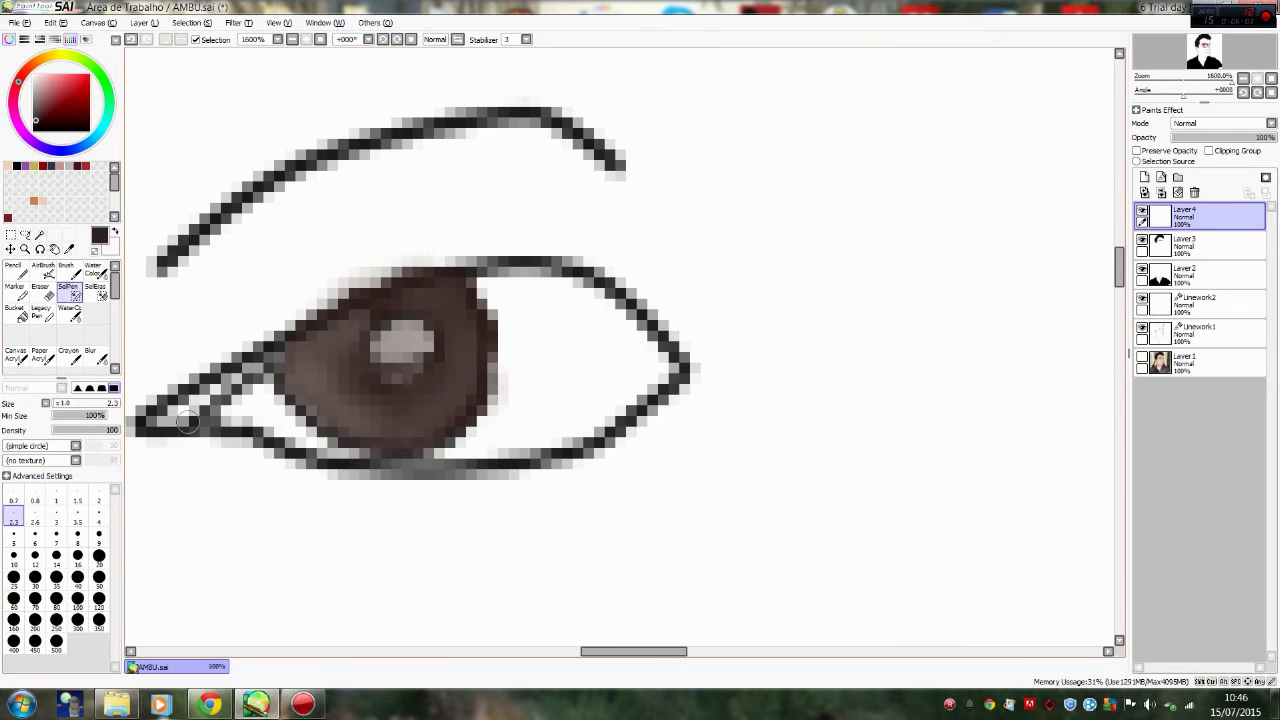
key("alt")
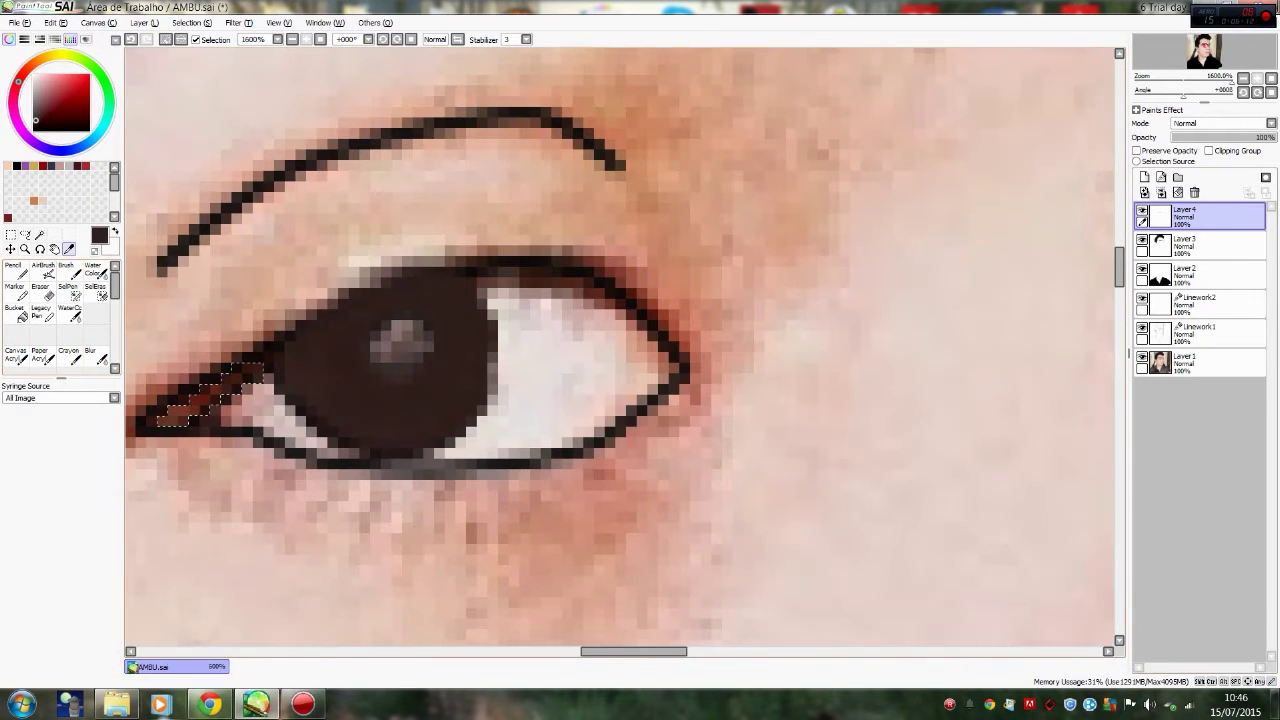
key("n")
mouse_move(229, 386)
left_mouse_down()
mouse_move(243, 386)
mouse_move(215, 395)
left_mouse_up()
key("alt")
key("n")
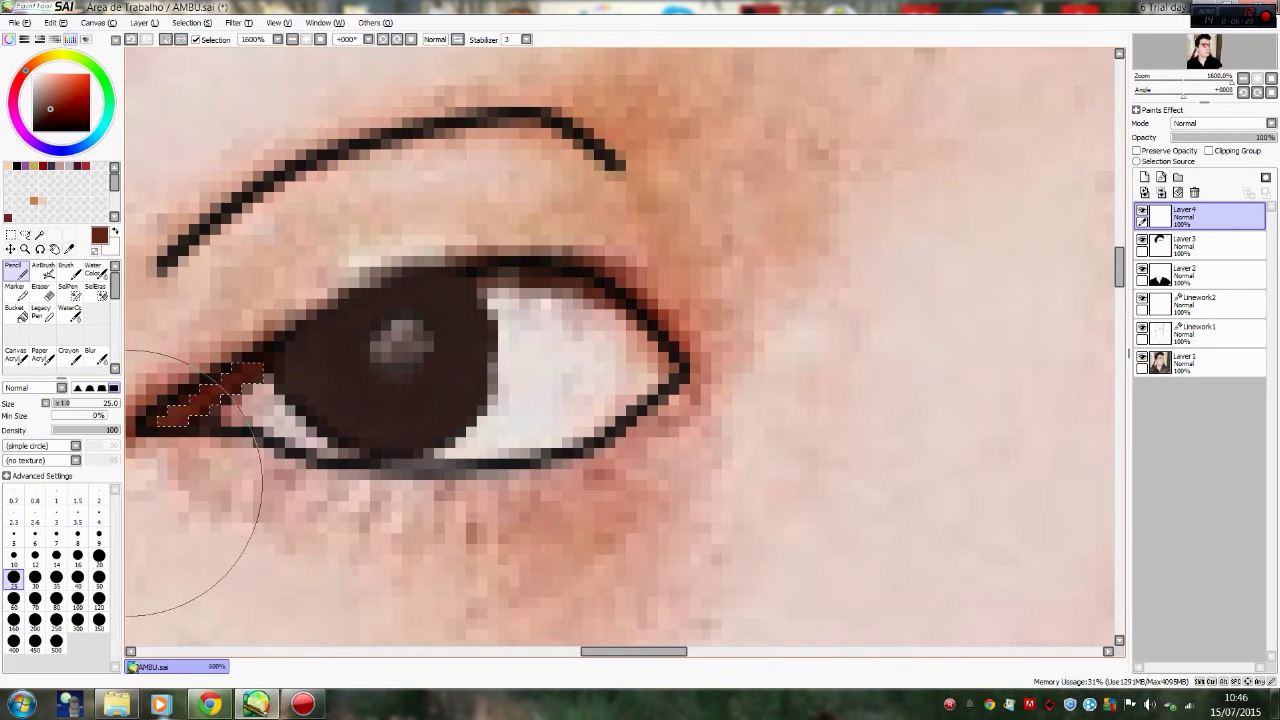
scroll(457, 357, "down", 2)
scroll(600, 486, "up", 2)
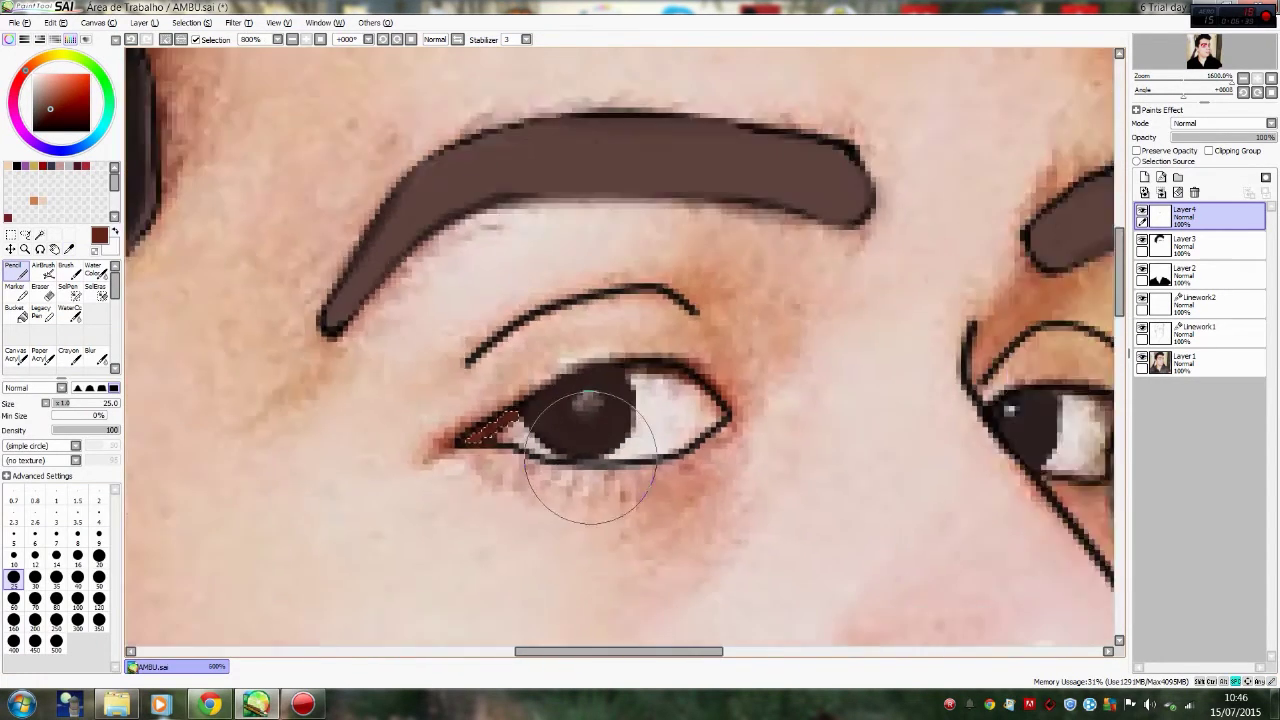
left_click(95, 291)
left_click(56, 641)
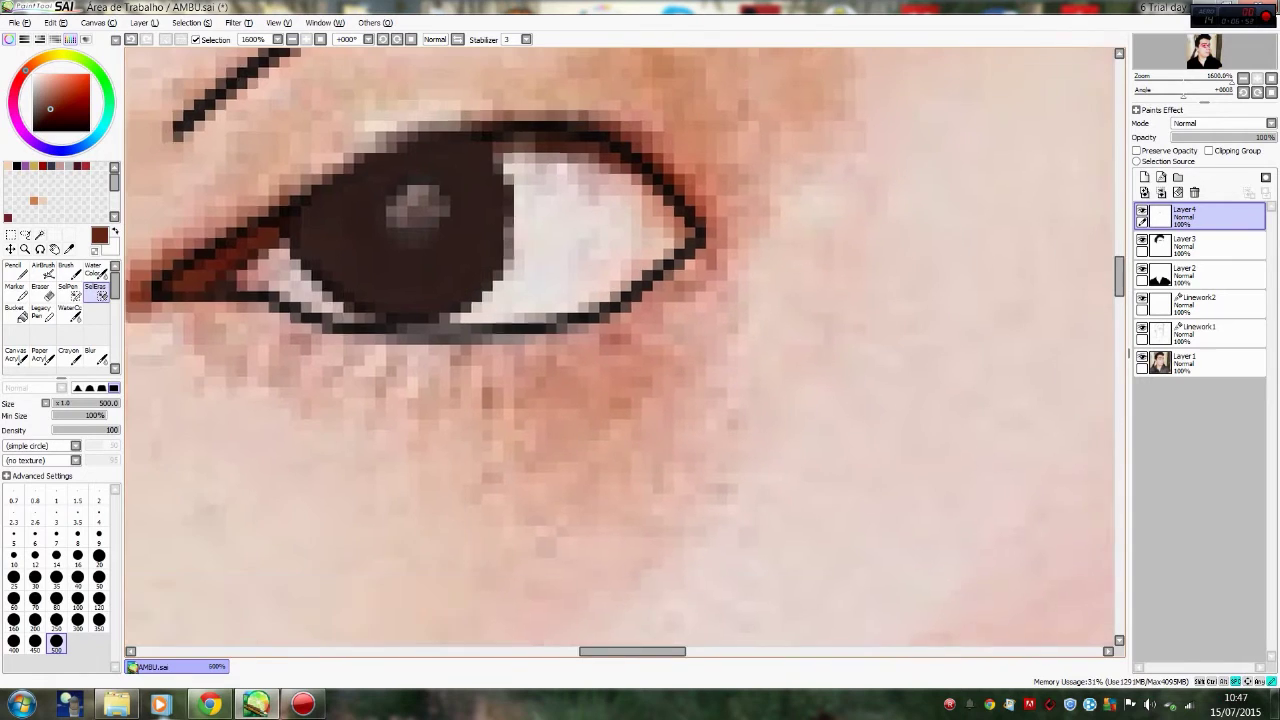
Step: Select the whites of both eyes around the irises with a size 2.3 Selection Pen
left_click(68, 291)
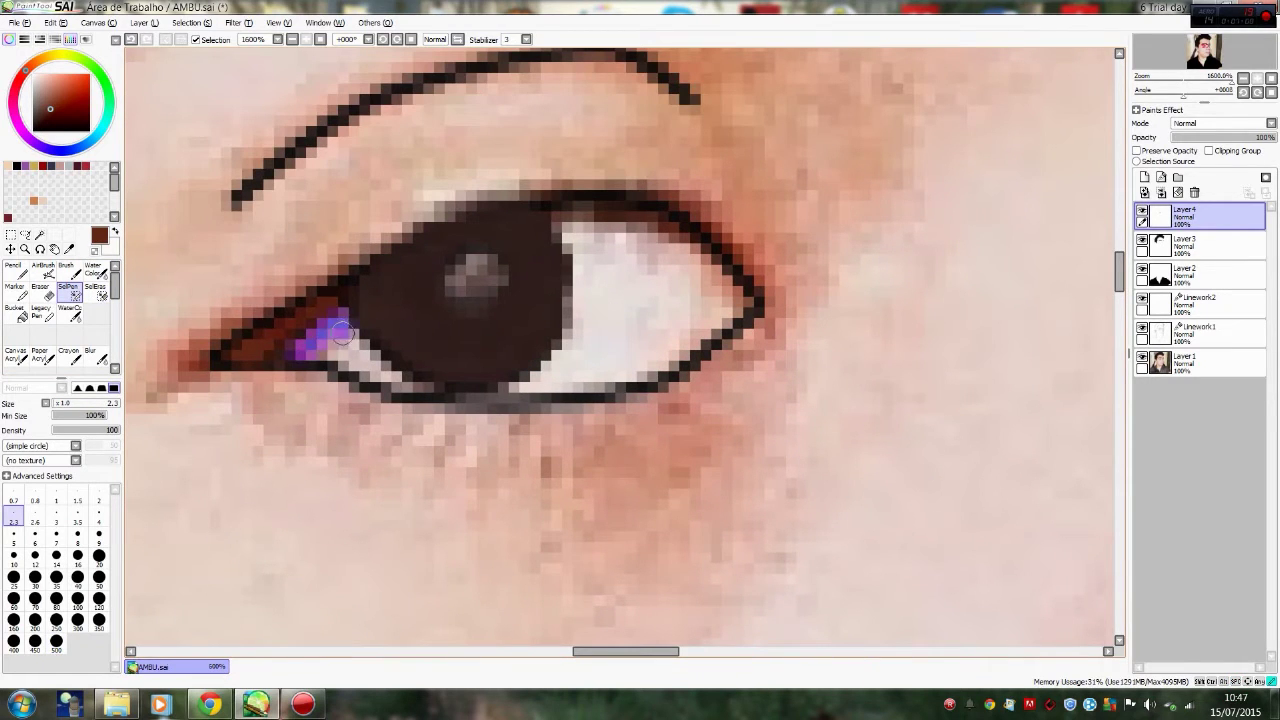
scroll(378, 368, "right", 3)
scroll(415, 390, "up", 1)
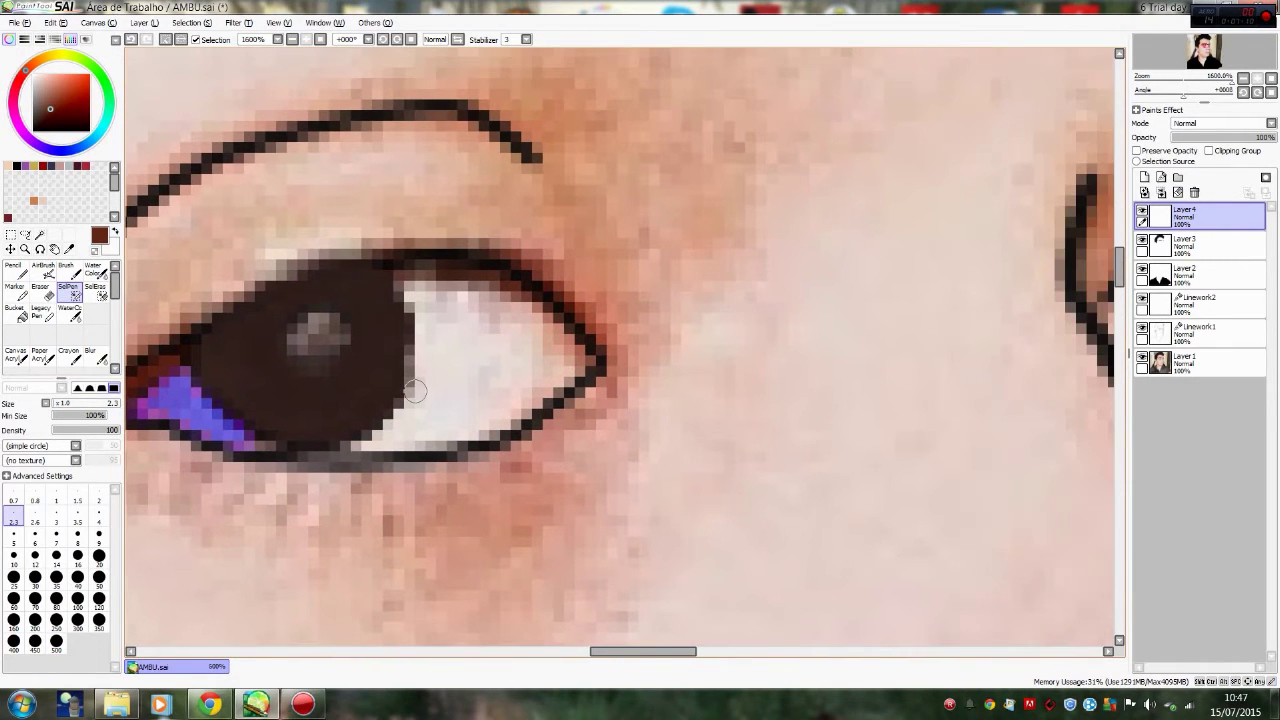
left_click_drag(415, 390, 520, 355)
mouse_move(455, 390)
left_mouse_down()
mouse_move(477, 355)
mouse_move(489, 370)
mouse_move(503, 354)
mouse_move(460, 385)
left_mouse_up()
key("bracketleft")
key("bracketleft")
key("bracketleft")
mouse_move(409, 430)
left_mouse_down()
mouse_move(552, 364)
mouse_move(498, 328)
mouse_move(431, 311)
mouse_move(436, 461)
left_mouse_up()
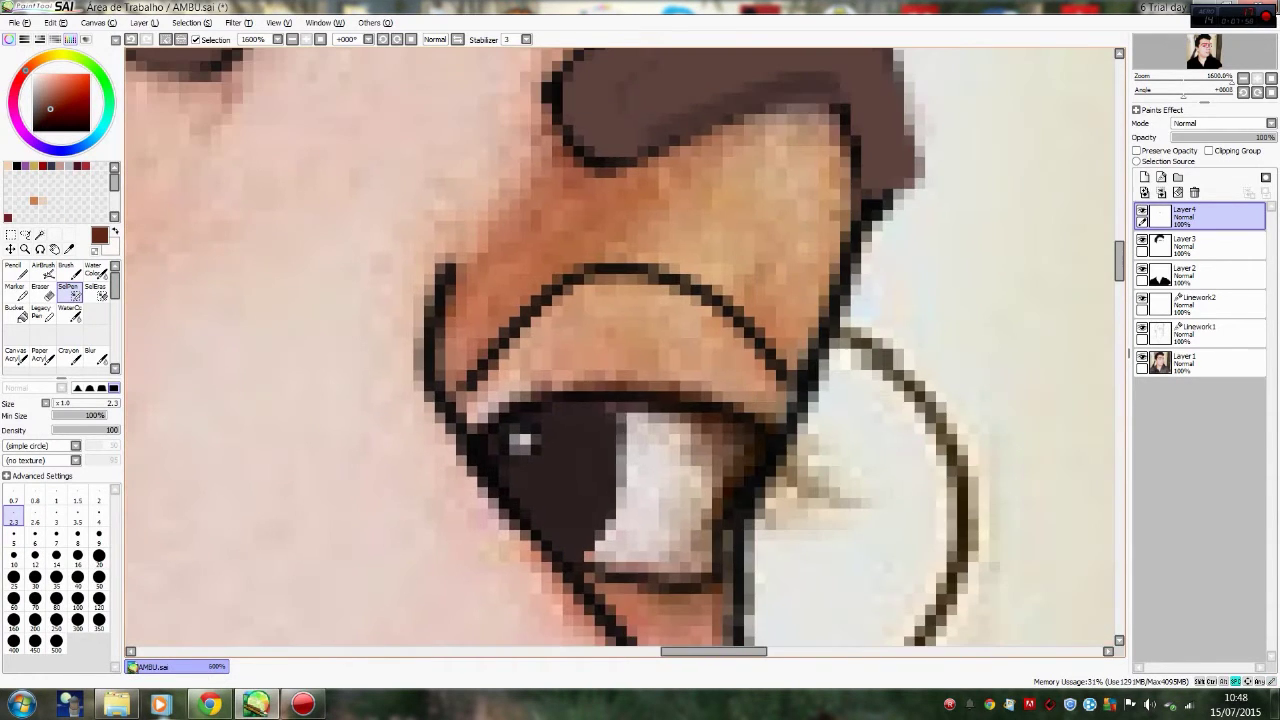
mouse_move(634, 415)
left_mouse_down()
mouse_move(634, 484)
mouse_move(598, 554)
mouse_move(685, 563)
mouse_move(704, 497)
mouse_move(673, 429)
mouse_move(634, 520)
mouse_move(630, 434)
mouse_move(655, 539)
mouse_move(637, 432)
mouse_move(666, 553)
left_mouse_up()
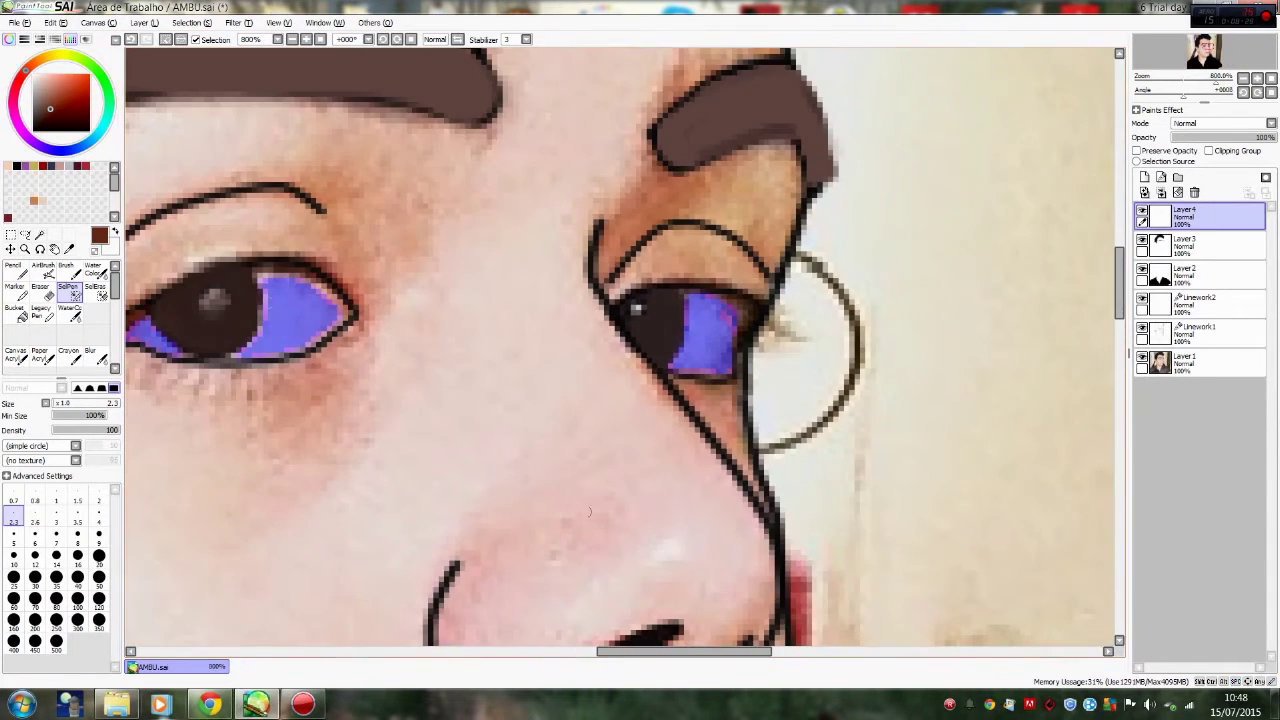
Step: Fill the near eye's white with white using the size 25 Pencil and tint its edges with a pink sampled from the photo
key("x")
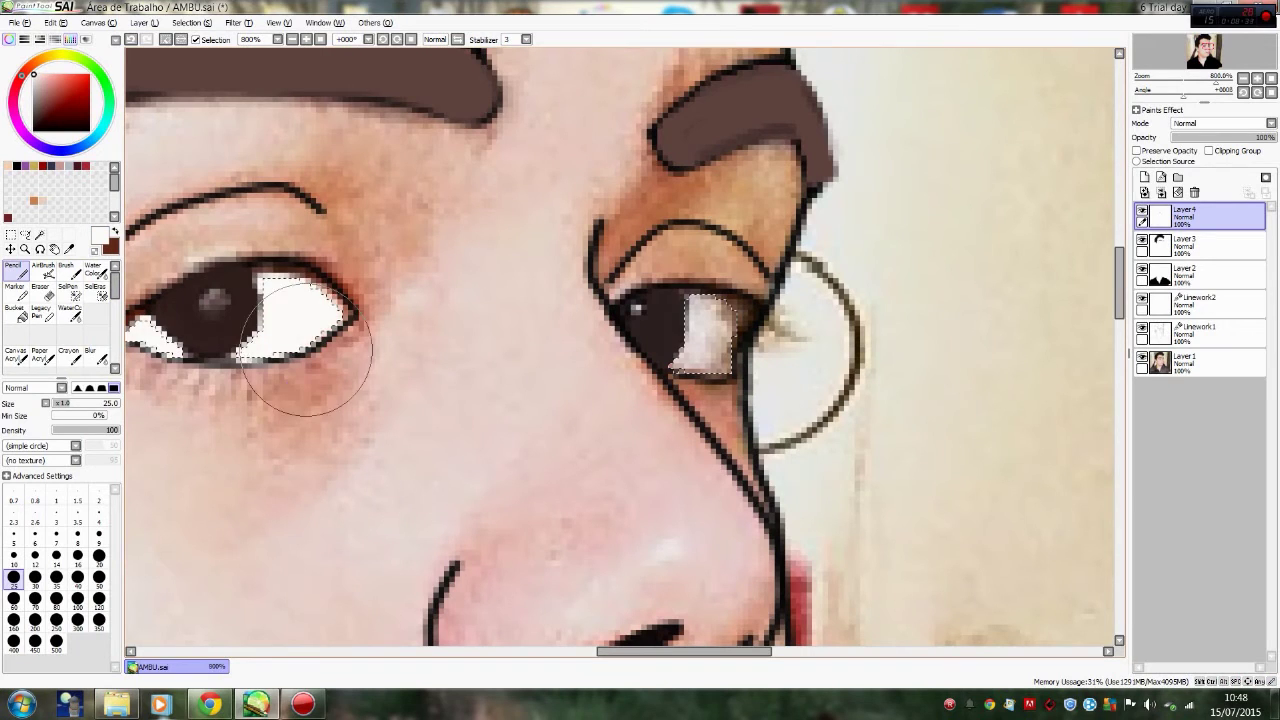
left_click(68, 248)
left_click(370, 230)
key("n")
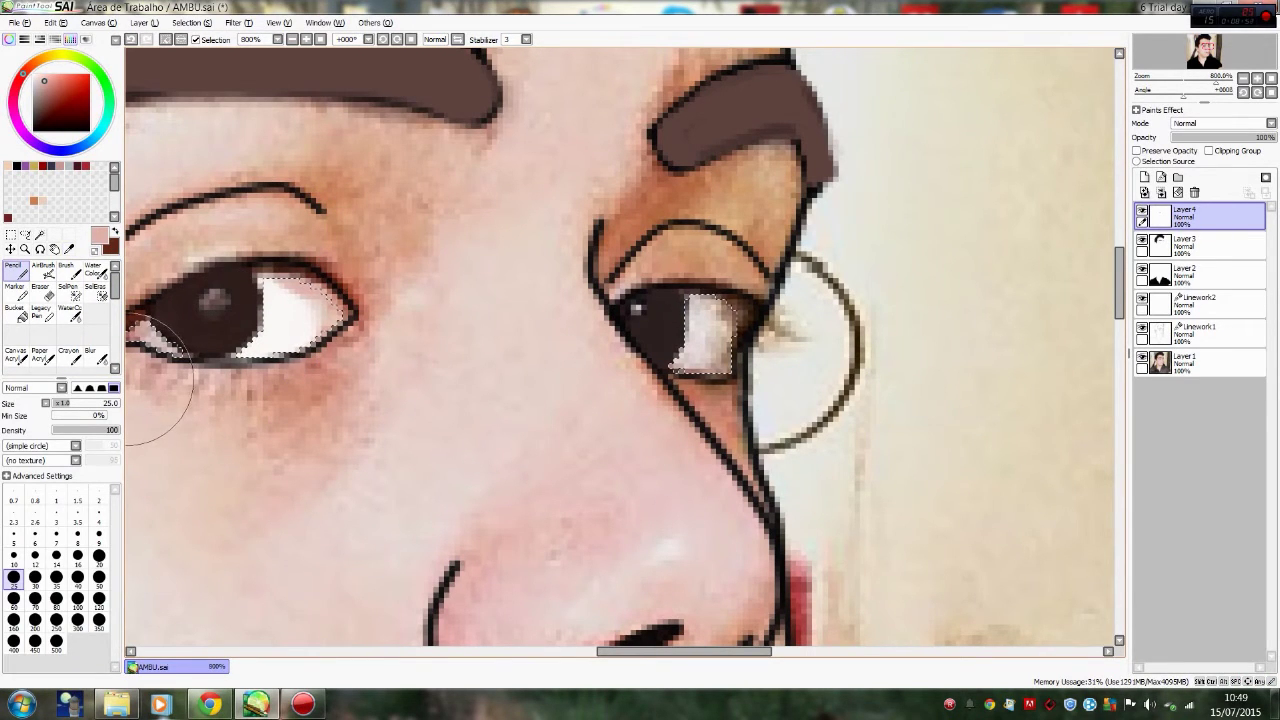
scroll(190, 386, "left", 1)
Step: Paint the far eye's white with a sampled brown shade along its outer edge, and clear the selection
left_click_drag(435, 430, 66, 493)
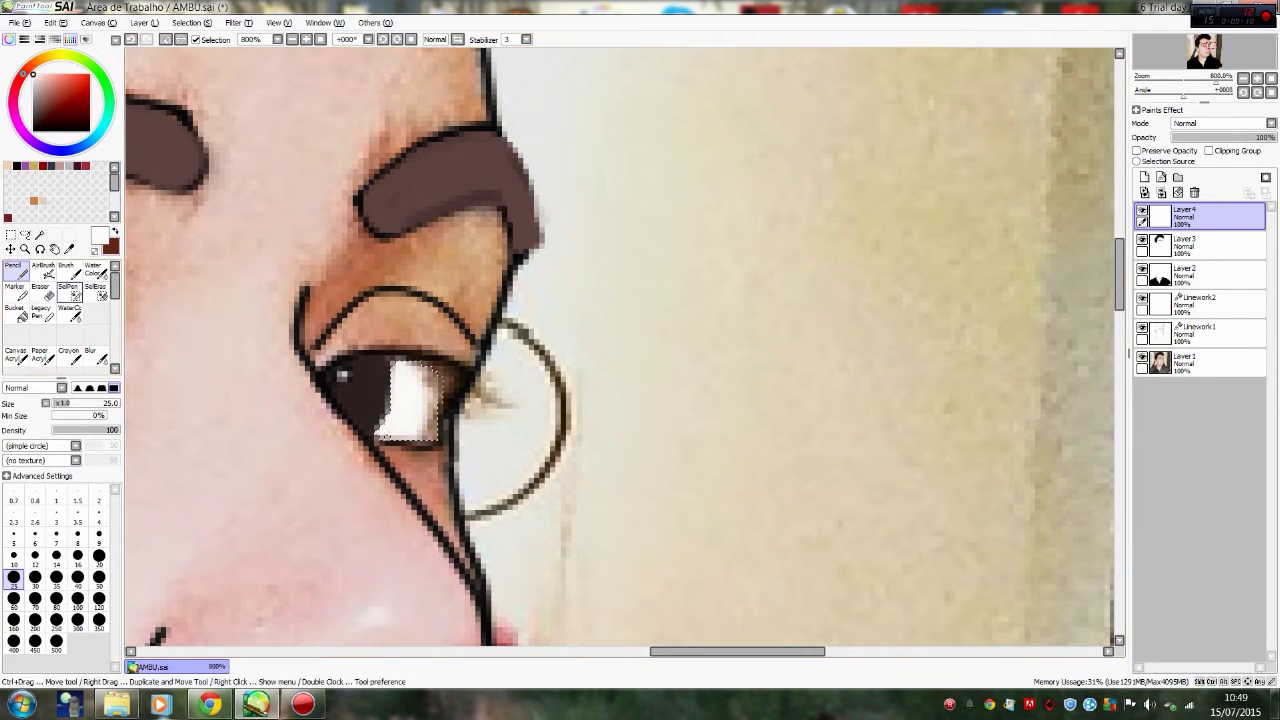
left_click(430, 450, "alt")
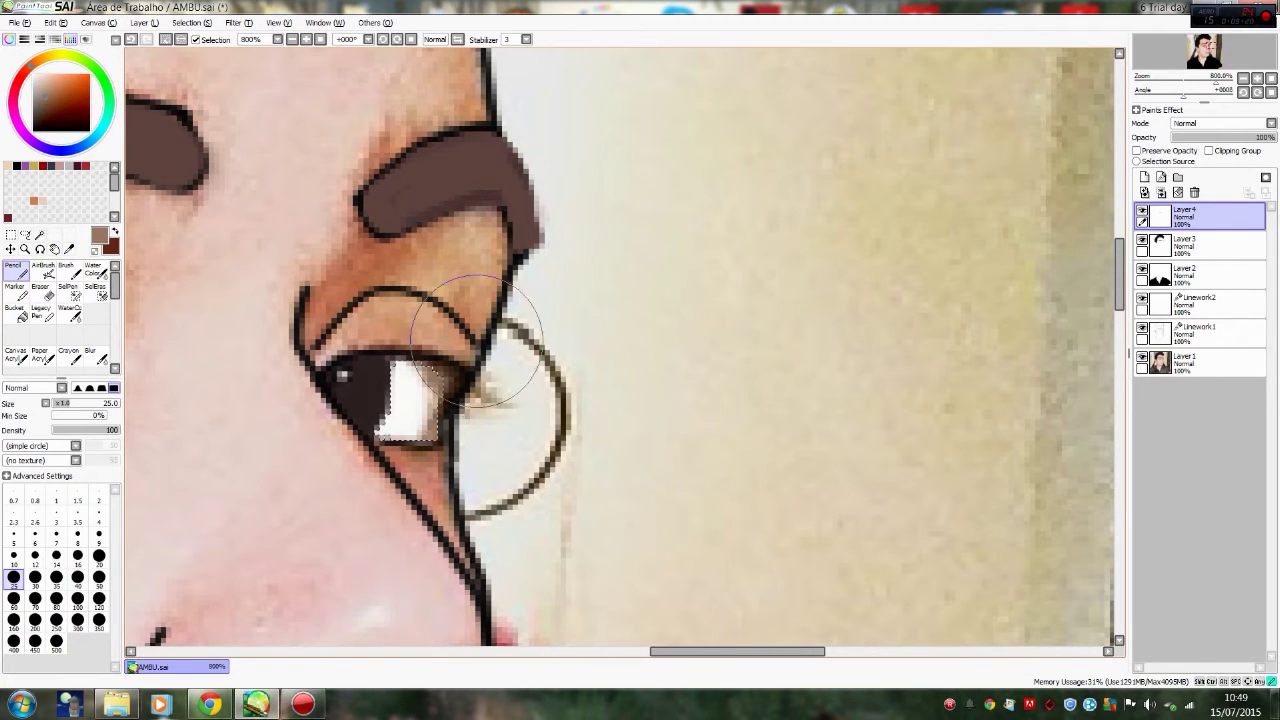
left_click(95, 290)
key("ctrl+minus")
key("ctrl+minus")
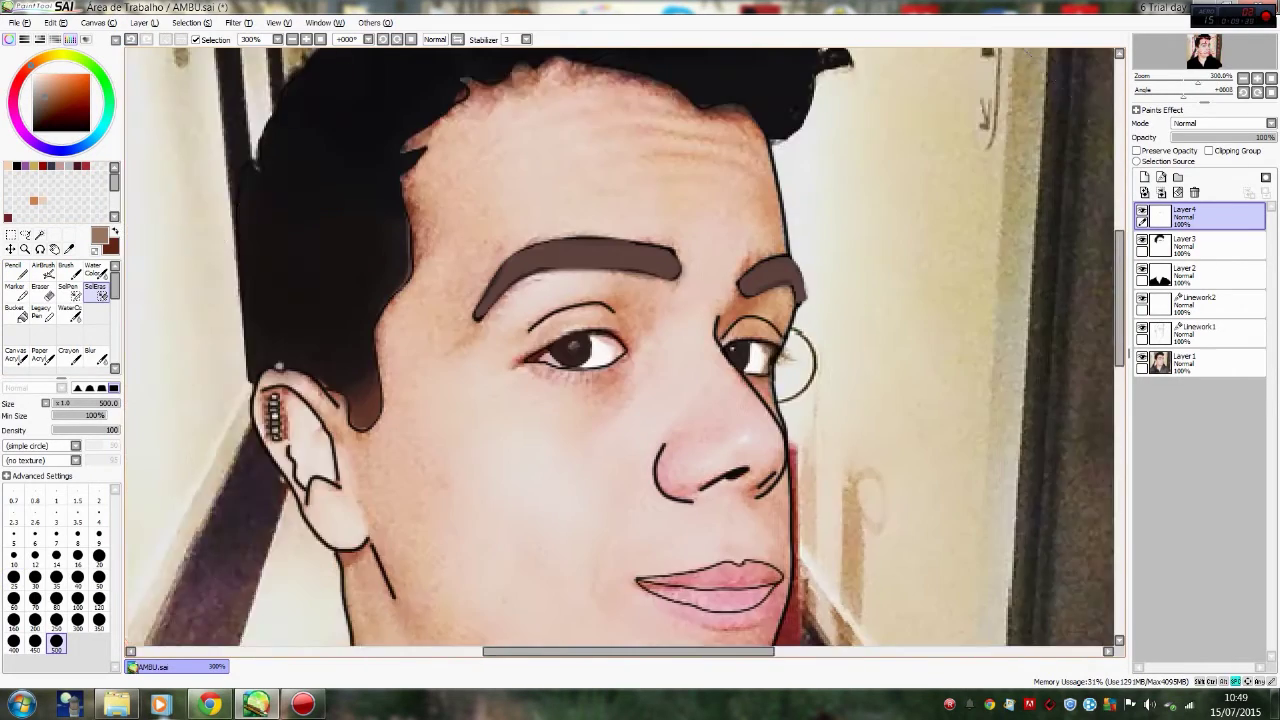
key("ctrl+minus")
Step: Hide the photo and select the upper lip, outlining it with a size 2.3 Selection Pen and filling its interior at size 10
key("n")
left_click(1142, 358)
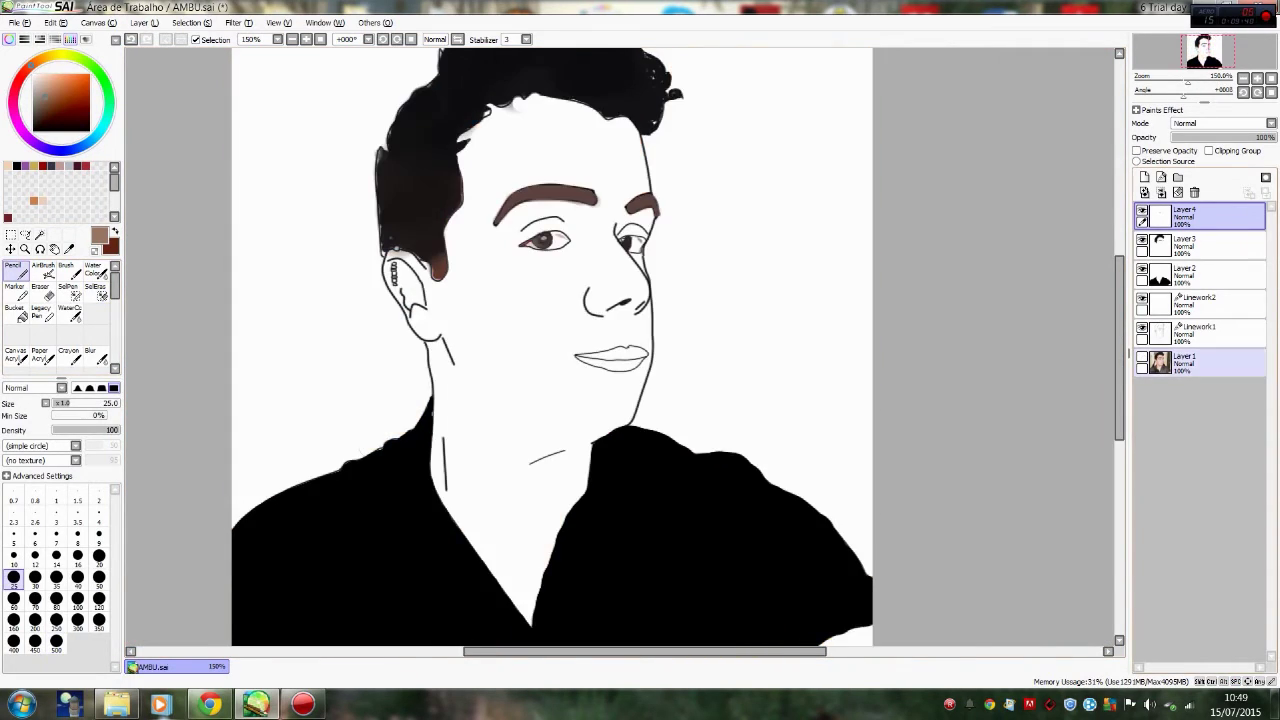
key("ctrl+plus")
key("ctrl+plus")
key("ctrl+plus")
scroll(620, 350, "up", 3)
key("ctrl+minus")
key("ctrl+minus")
key("ctrl+minus")
key("ctrl+plus")
key("ctrl+plus")
key("ctrl+plus")
key("ctrl+plus")
key("ctrl+plus")
key("ctrl+plus")
key("s")
left_click_drag(487, 432, 670, 428)
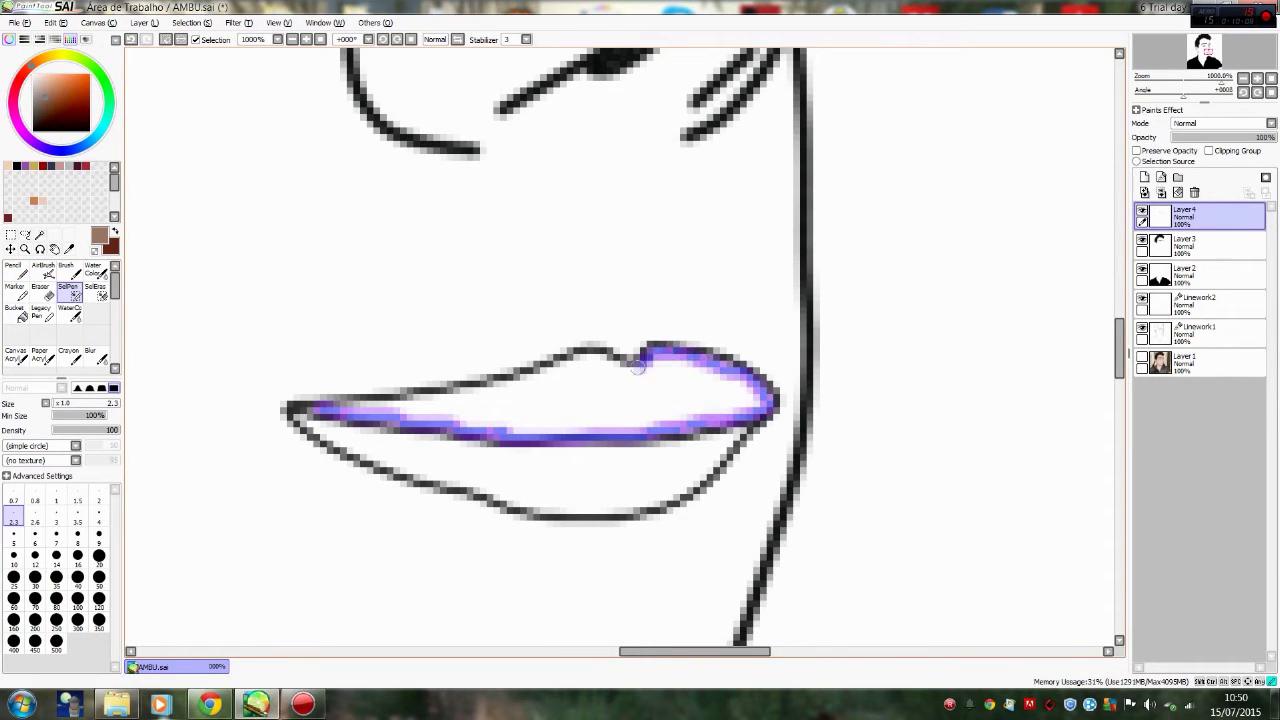
mouse_move(536, 369)
left_mouse_down()
mouse_move(451, 399)
mouse_move(344, 405)
left_mouse_up()
left_click(13, 555)
mouse_move(522, 405)
left_mouse_down()
mouse_move(590, 388)
mouse_move(580, 400)
mouse_move(626, 405)
mouse_move(712, 392)
mouse_move(416, 409)
mouse_move(520, 418)
left_mouse_up()
Step: Add the lower lip to the selection with the Selection Pen, using size 5 and 2.3 near its outline
mouse_move(547, 477)
left_mouse_down()
mouse_move(650, 476)
mouse_move(520, 485)
left_mouse_up()
left_click(13, 537)
mouse_move(420, 450)
left_mouse_down()
mouse_move(504, 466)
mouse_move(380, 447)
left_mouse_up()
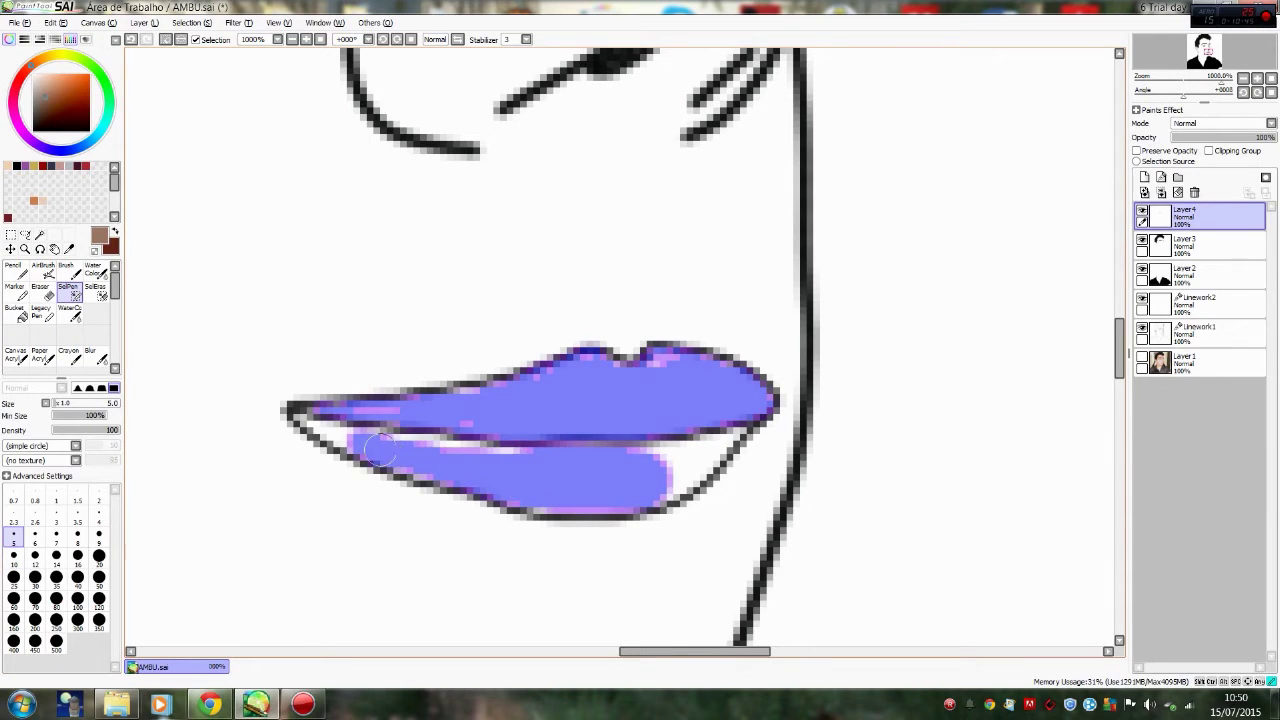
left_click_drag(596, 461, 702, 451)
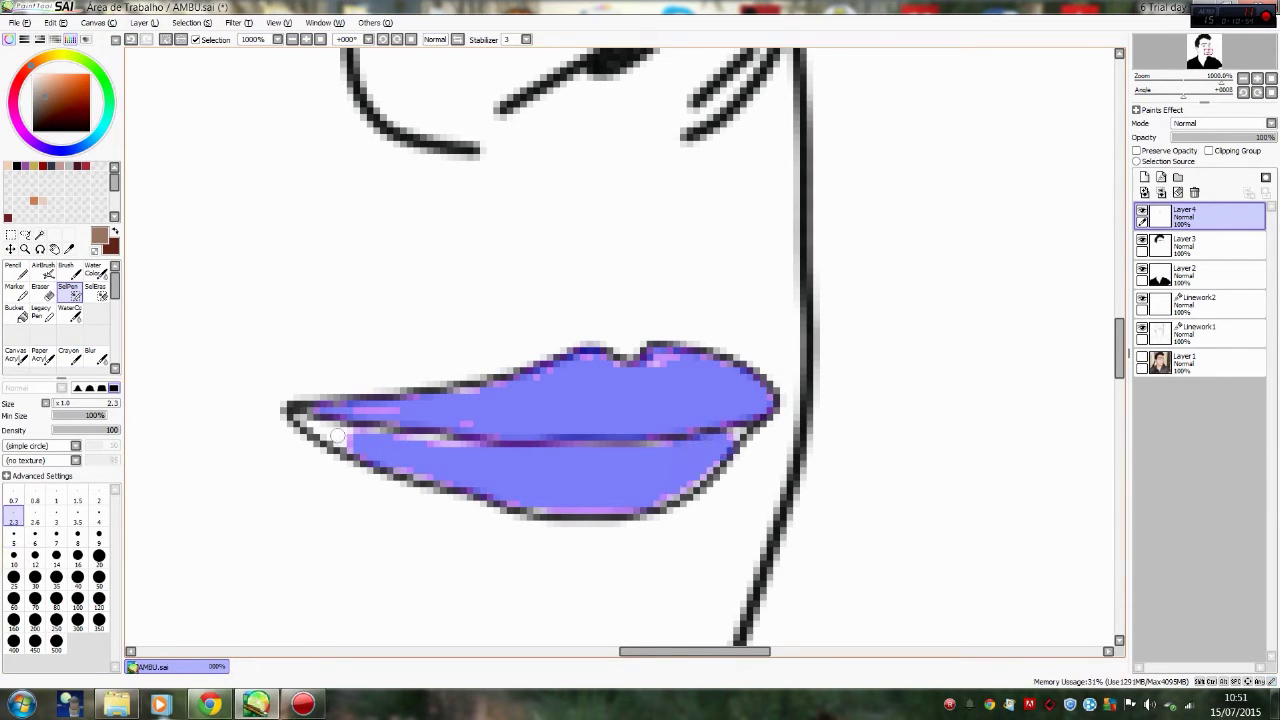
Step: Show the photo and paint the upper lip with a size 10 AirBrush in a pink sampled from the lips
left_click(42, 270)
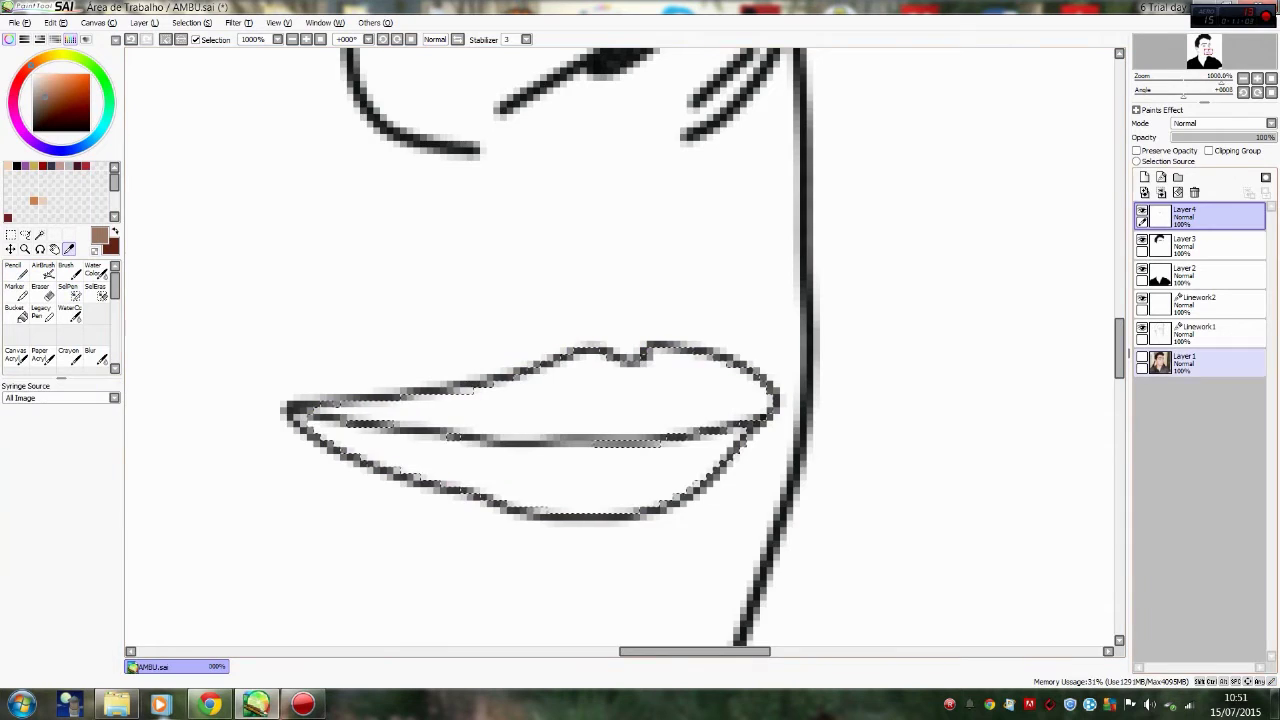
left_click(1142, 356)
left_click(671, 443, "alt")
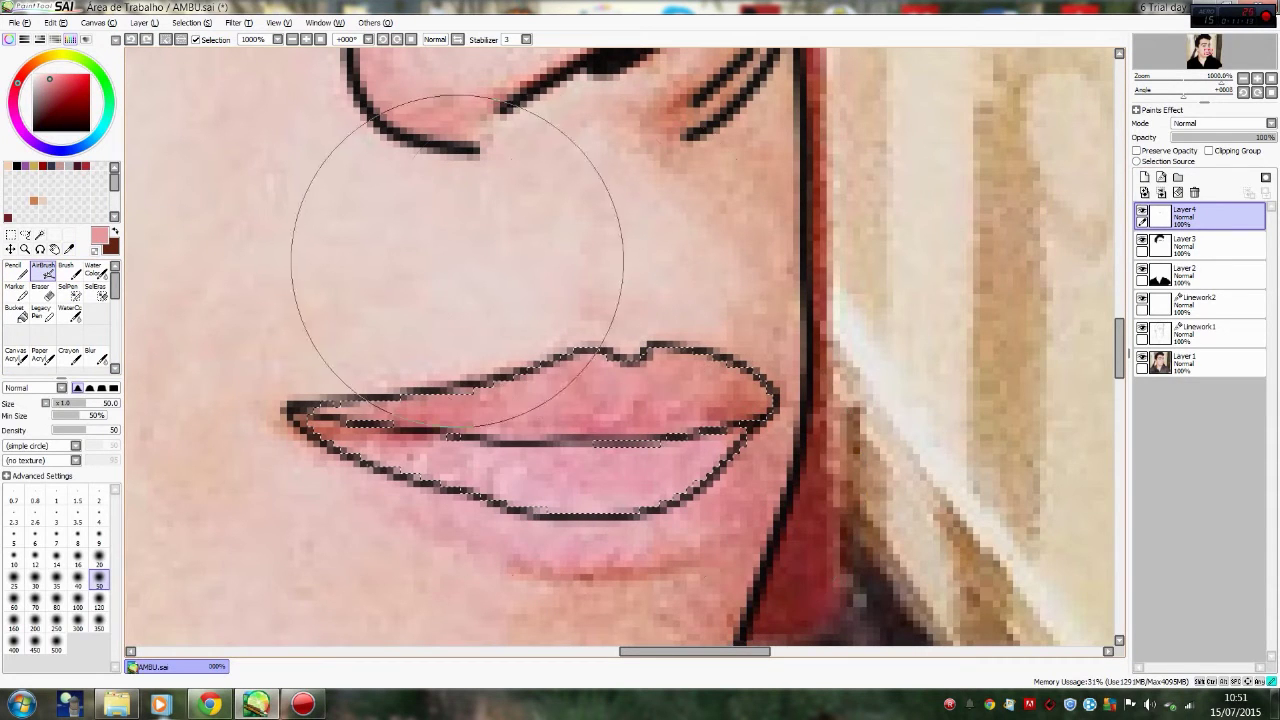
key("bracketleft")
key("bracketleft")
key("bracketleft")
key("bracketleft")
key("bracketleft")
key("bracketleft")
key("bracketleft")
key("bracketleft")
key("bracketleft")
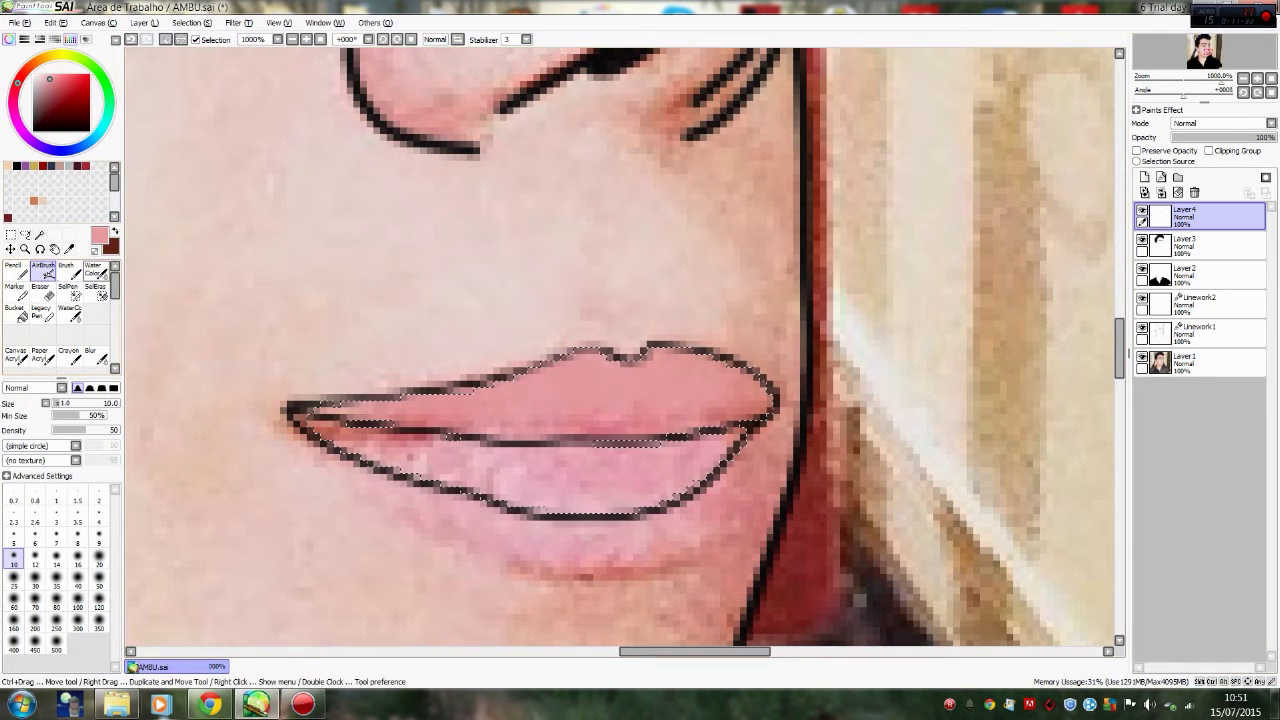
Step: Sample pink and red lip tones from the photo and save three of them as colour swatches
left_click(69, 248)
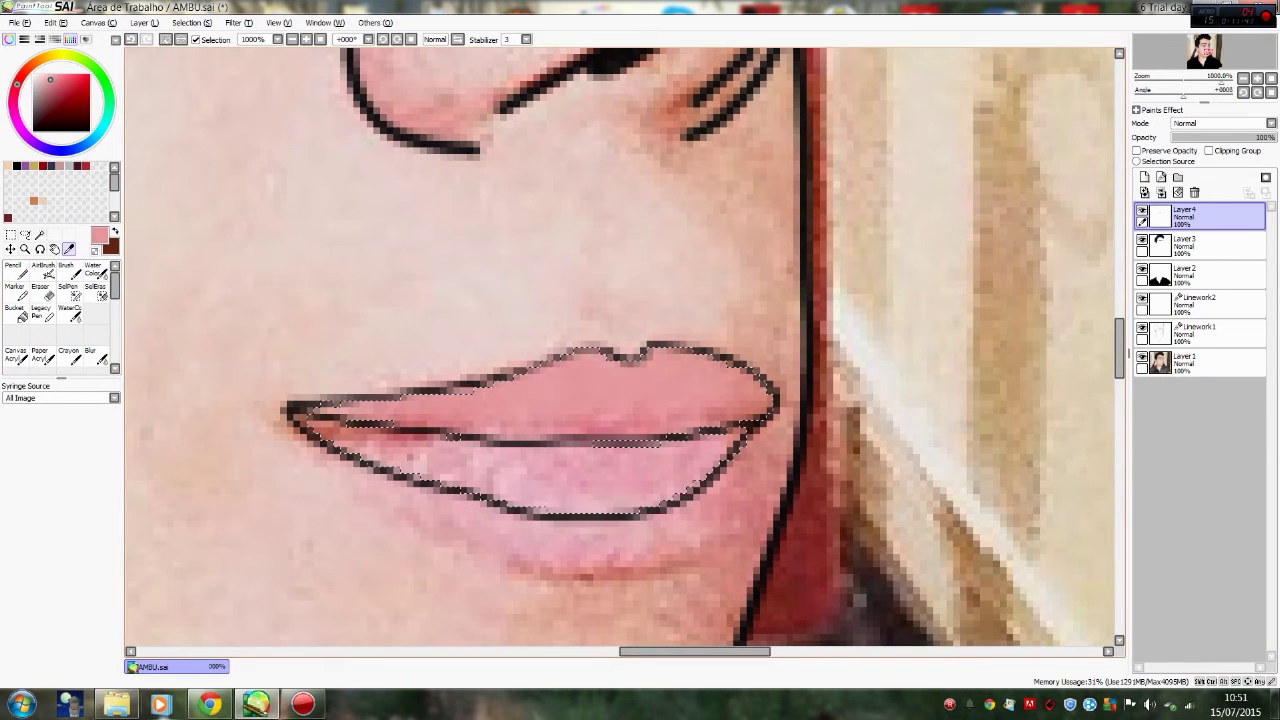
left_click(540, 420)
key("v")
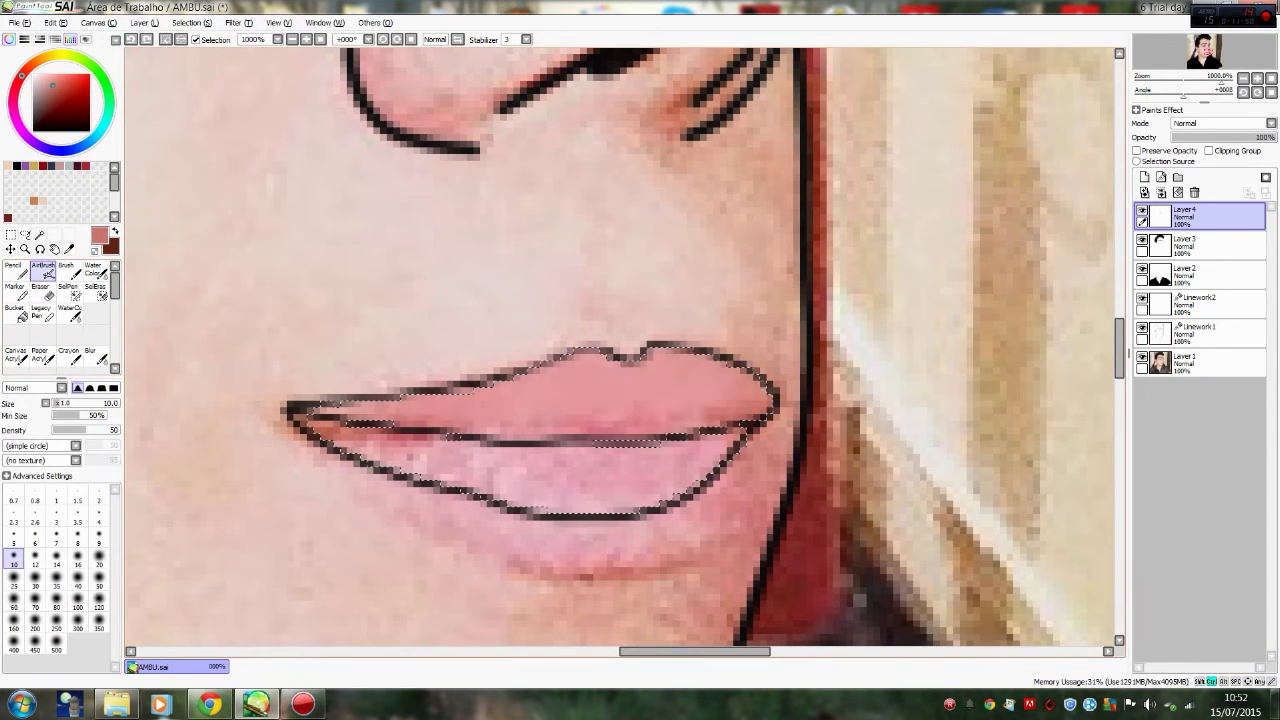
left_click(68, 248)
right_click(78, 209)
right_click(60, 203)
left_click(85, 231)
right_click(68, 198)
left_click(92, 226)
right_click(80, 202)
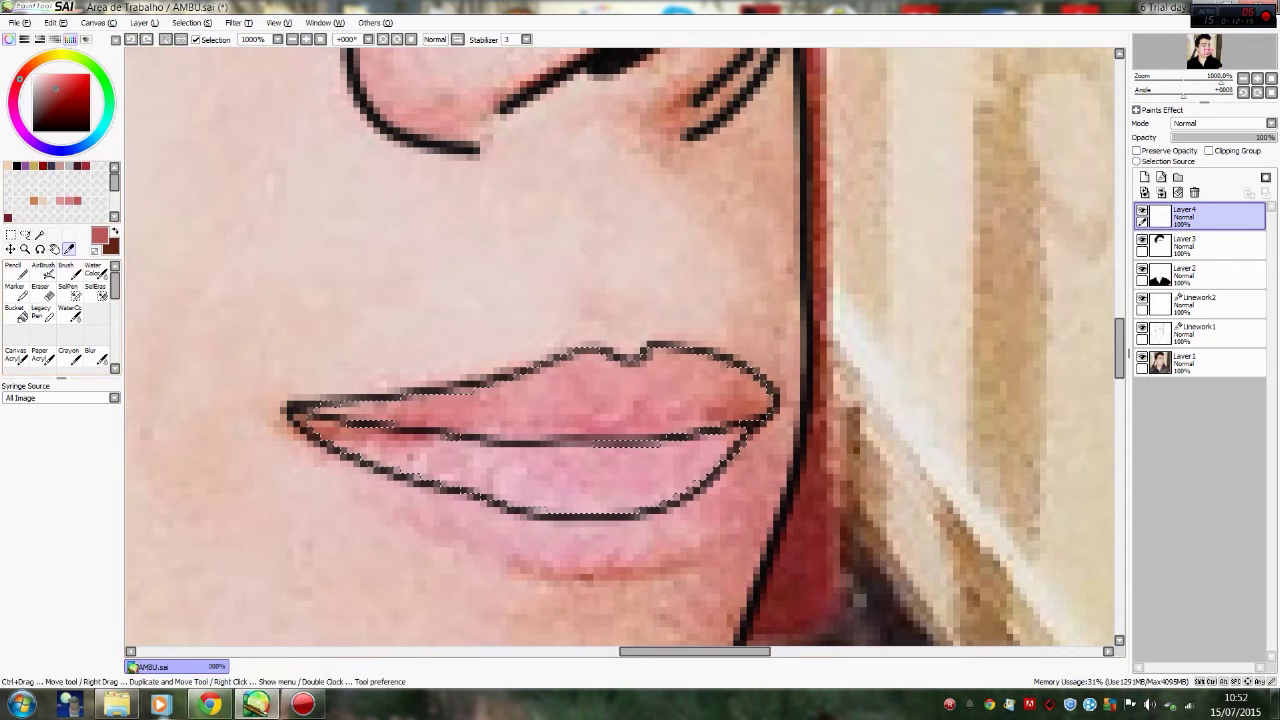
left_click(116, 704)
key("BackSpace")
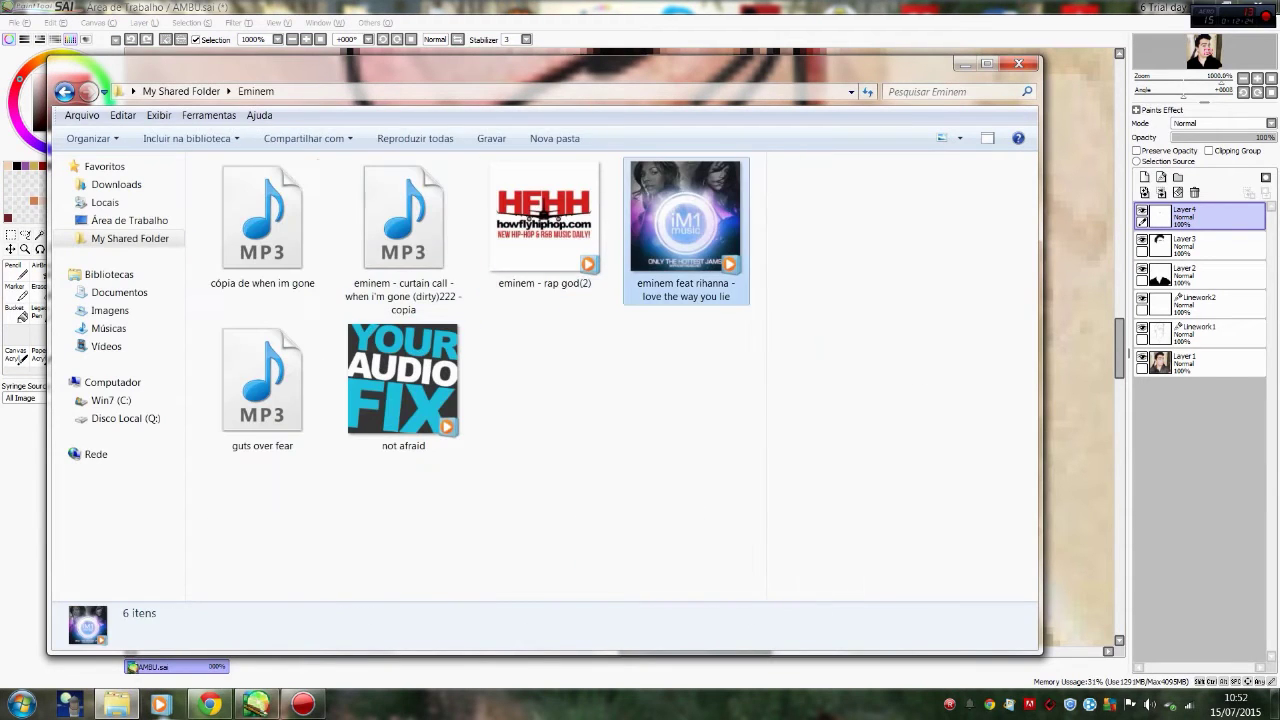
left_click(116, 704)
Step: Paint the upper and lower lips with a size 10 AirBrush in pink and red tones sampled from the photo
left_click(43, 270)
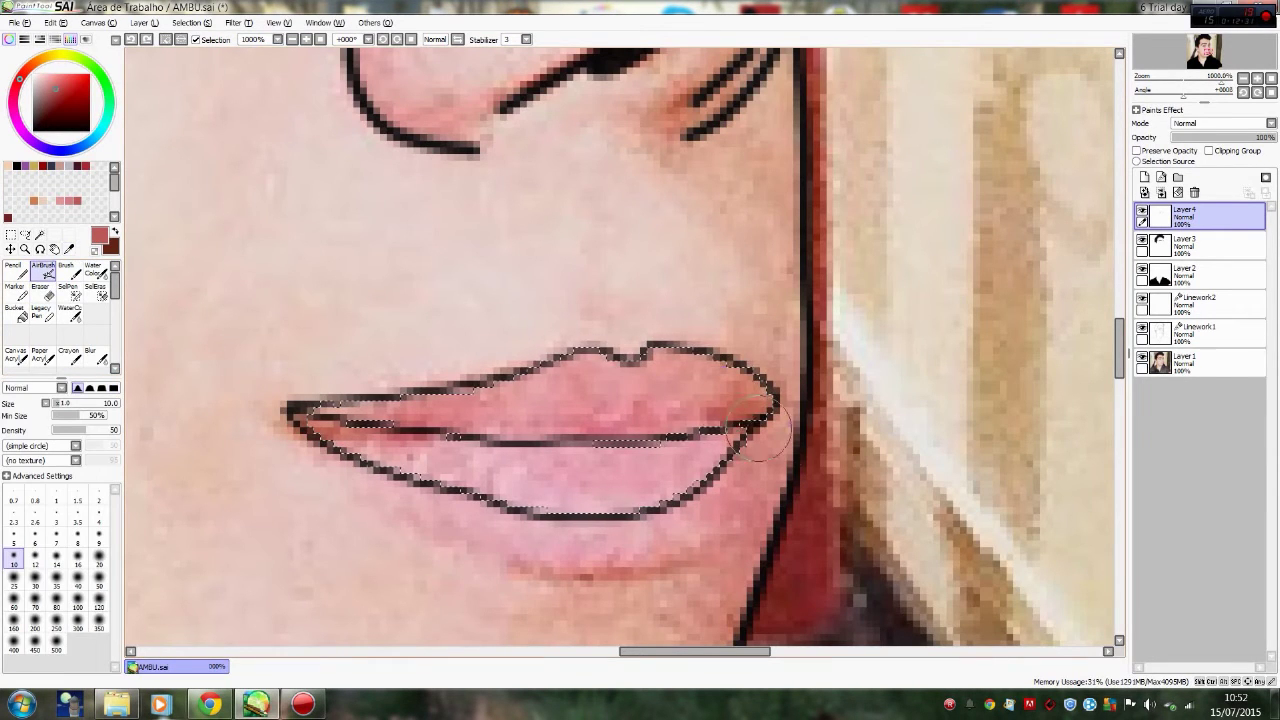
left_click(641, 389, "alt")
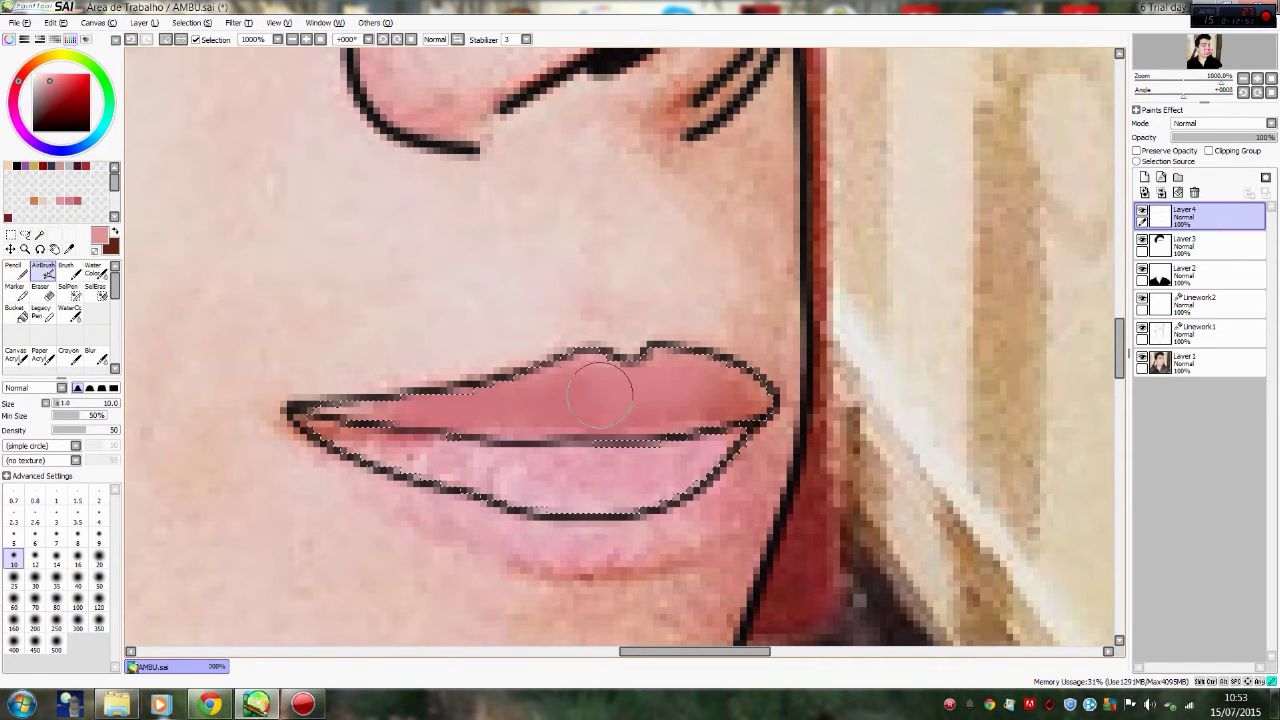
left_click(410, 495, "alt")
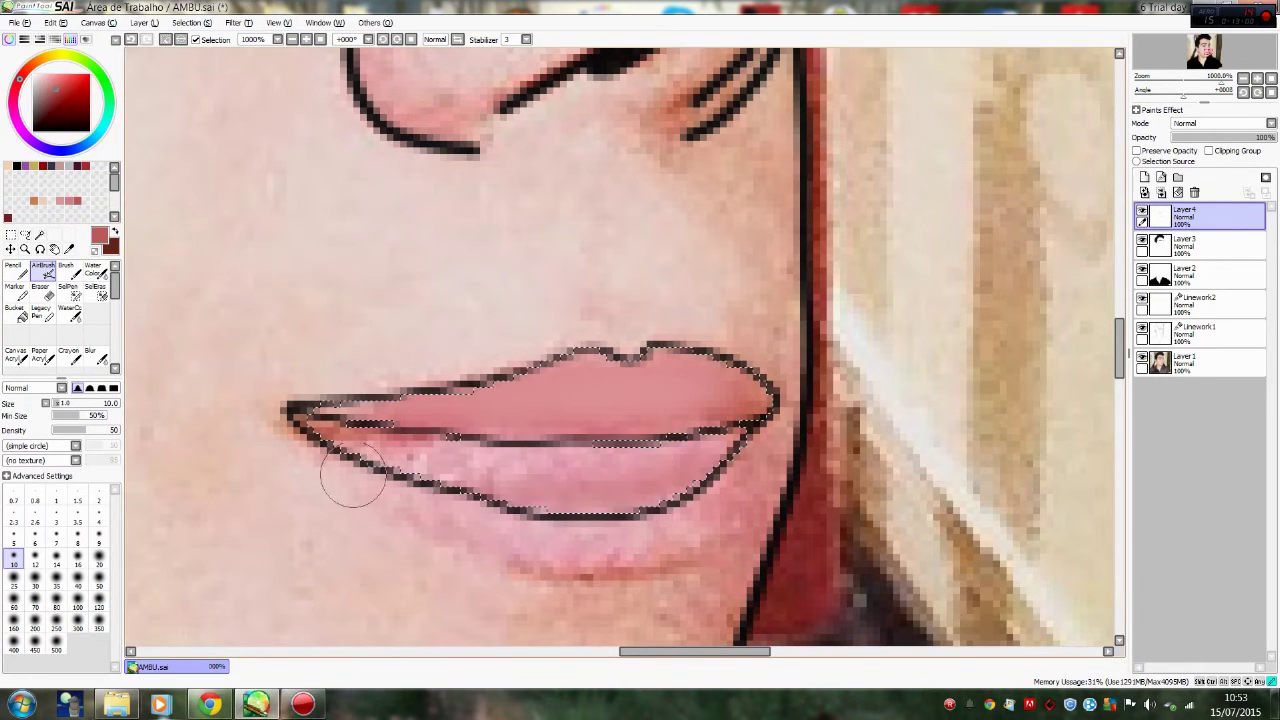
left_click(455, 455, "alt")
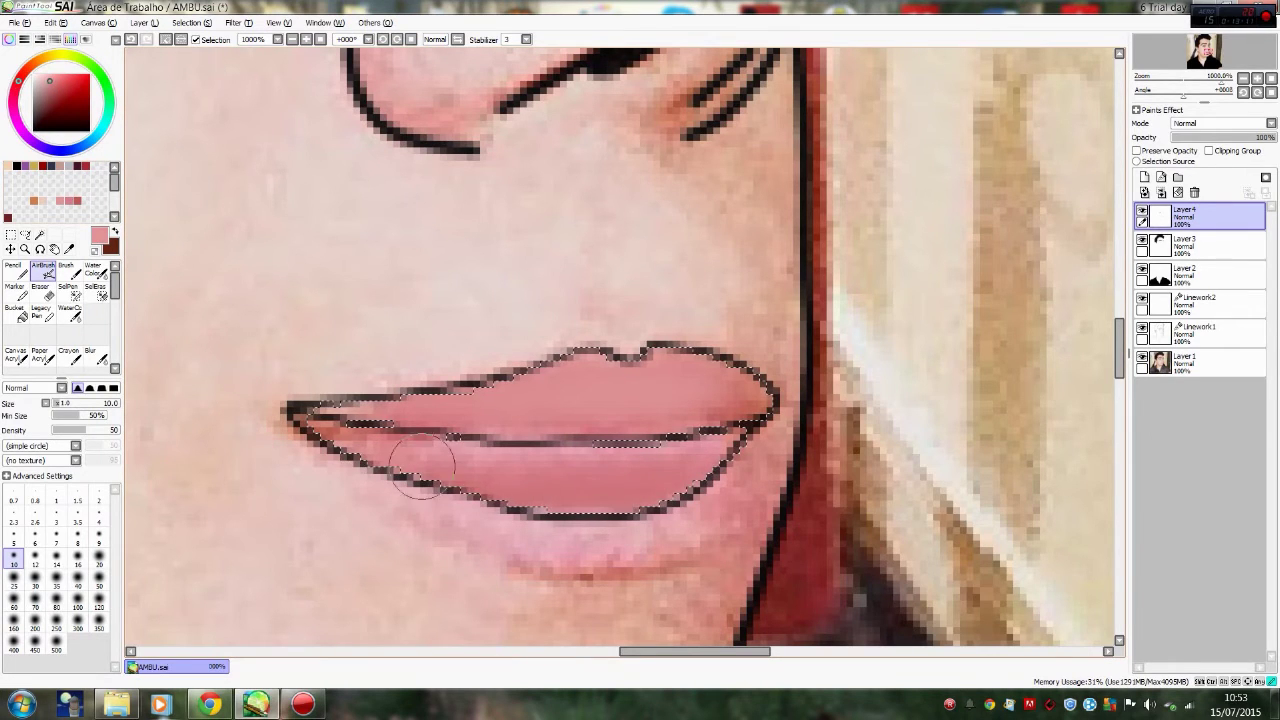
scroll(629, 486, "down", 5)
Step: Hide the photo and clear the pink lip colour from Layer4 using a size 14 Eraser
left_click(1142, 358)
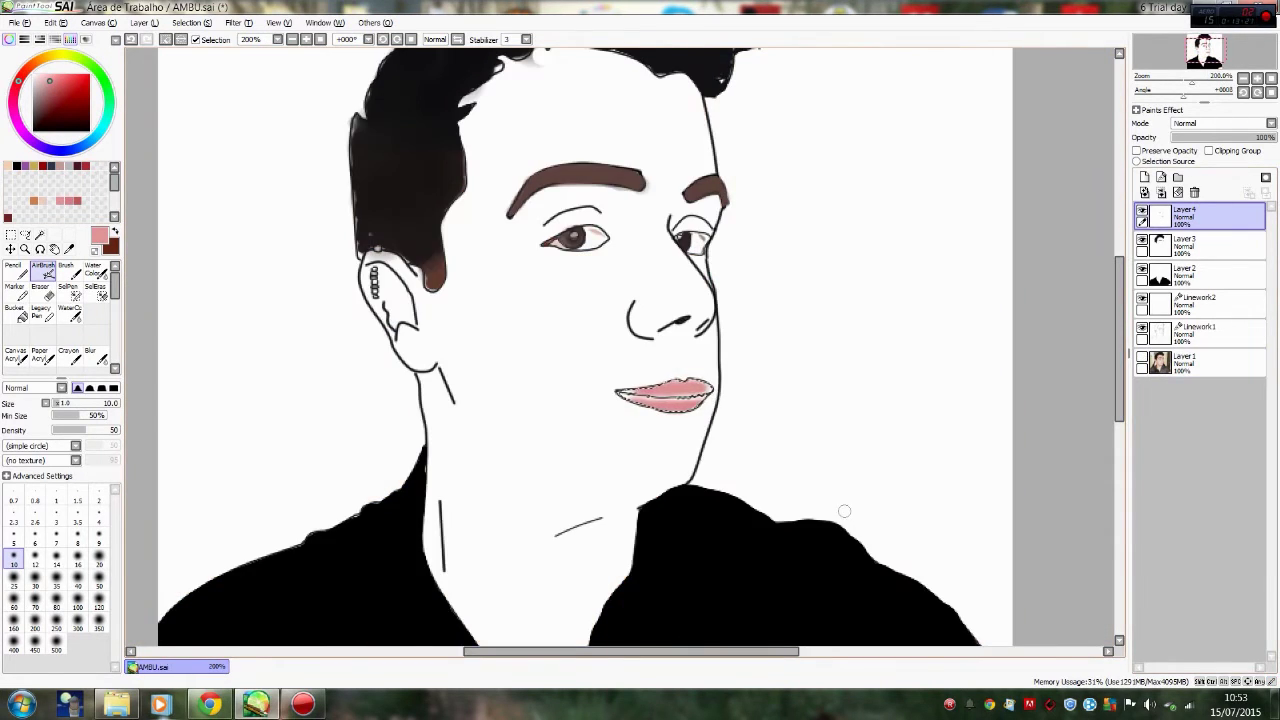
scroll(850, 516, "up", 2)
scroll(850, 516, "down", 3)
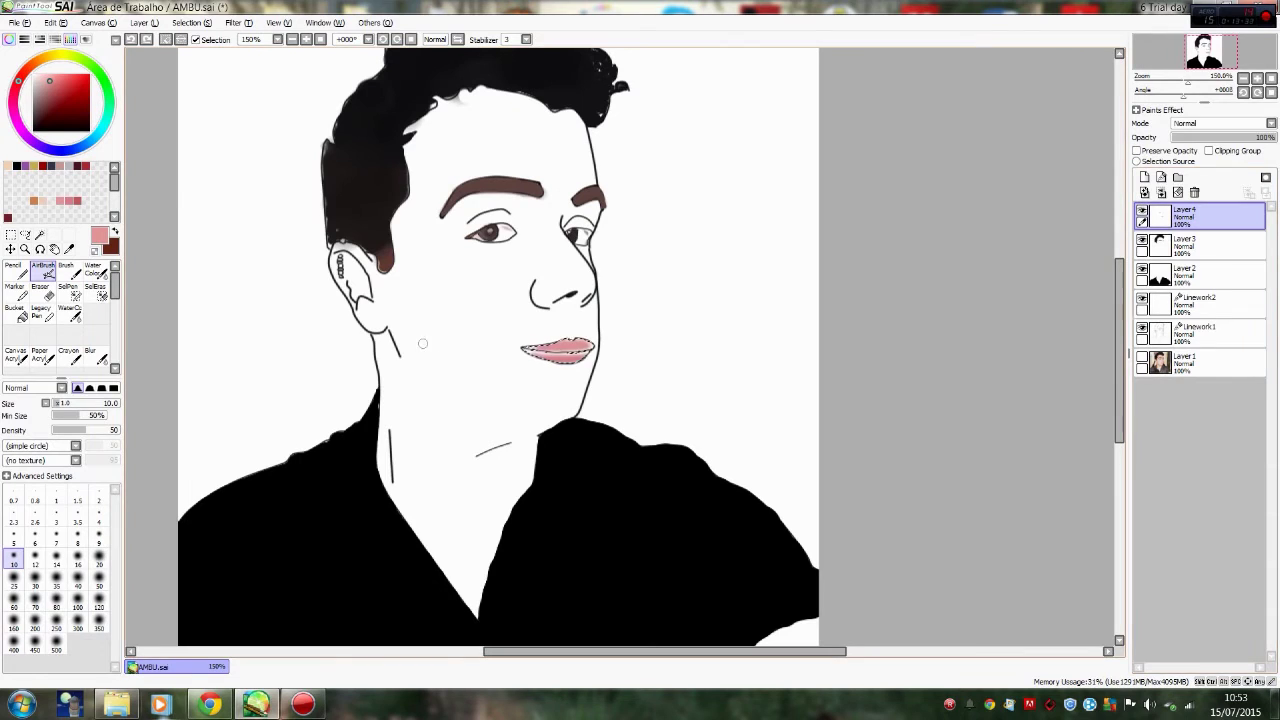
key("e")
scroll(525, 387, "up", 4)
mouse_move(640, 228)
left_mouse_down()
mouse_move(743, 214)
mouse_move(629, 257)
left_mouse_up()
scroll(629, 257, "down", 5)
scroll(629, 257, "up", 1)
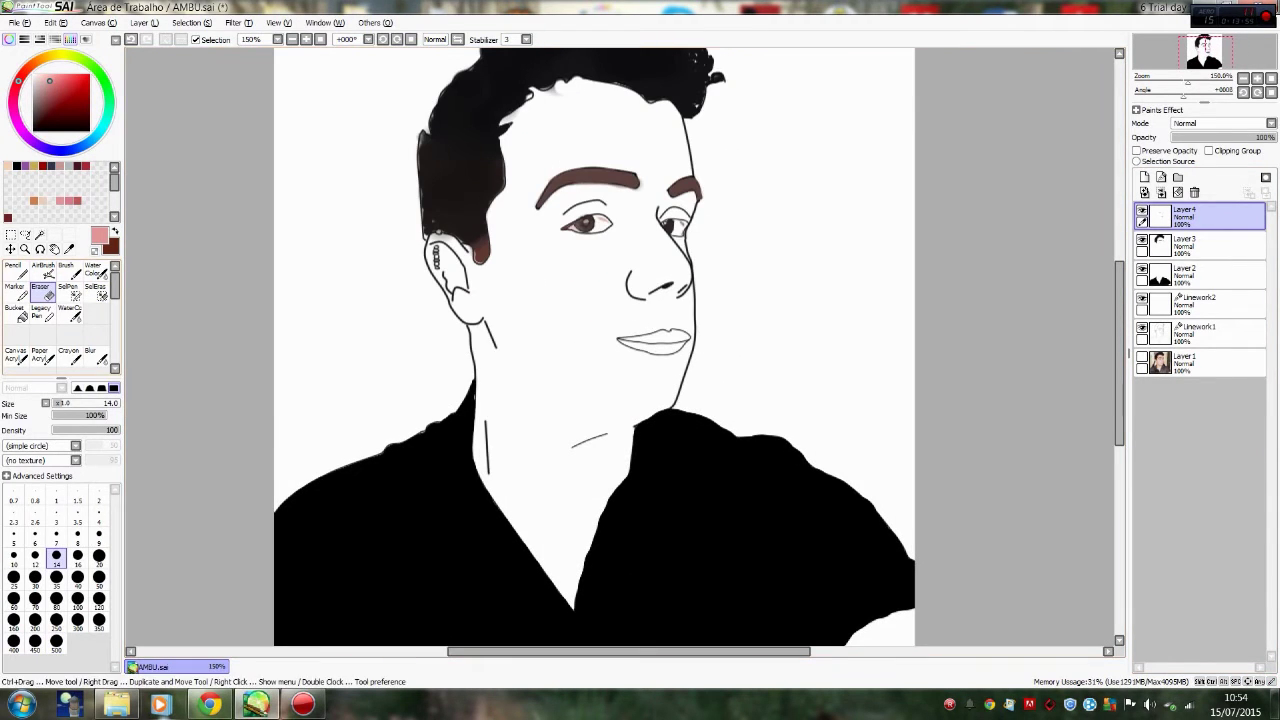
key("g")
left_click(653, 341)
key("ctrl+z")
left_click(1190, 332)
left_click(1190, 303)
left_click(1190, 245)
left_click(1190, 216)
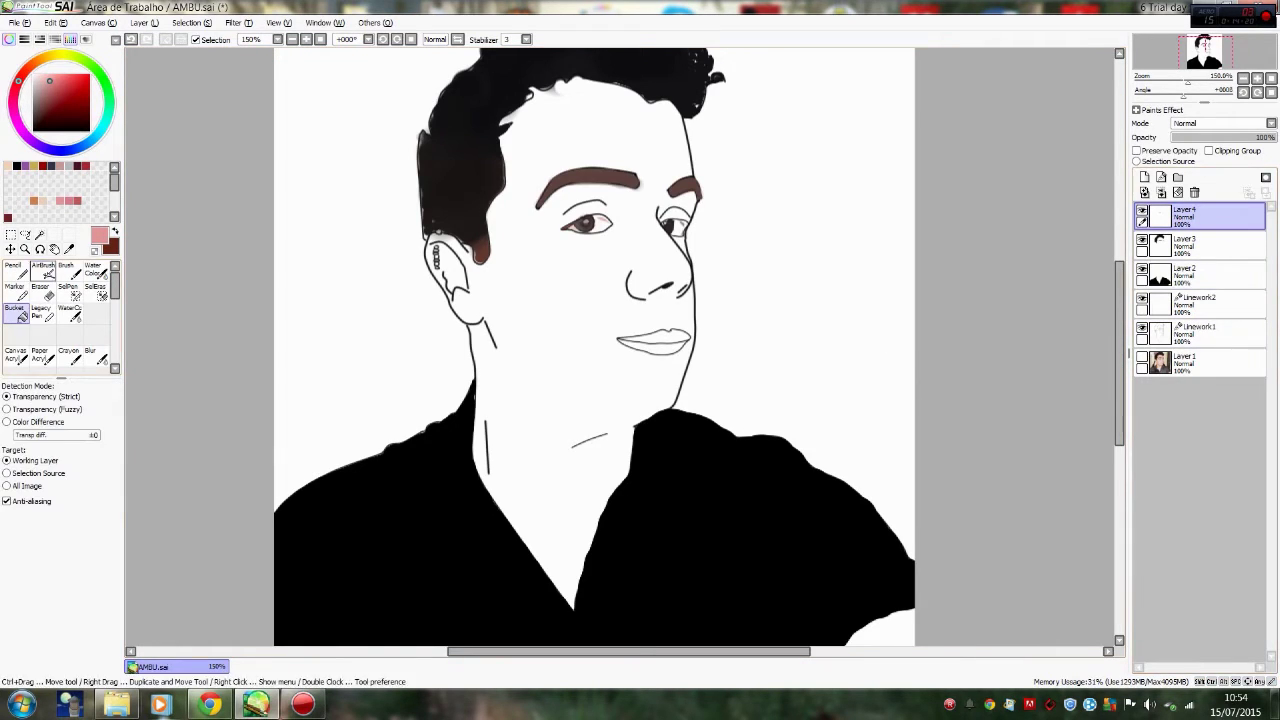
Step: Try selecting the background above the shoulder with a size 70 Selection Pen and filling it black with the Bucket
left_click(68, 290)
left_click(56, 642)
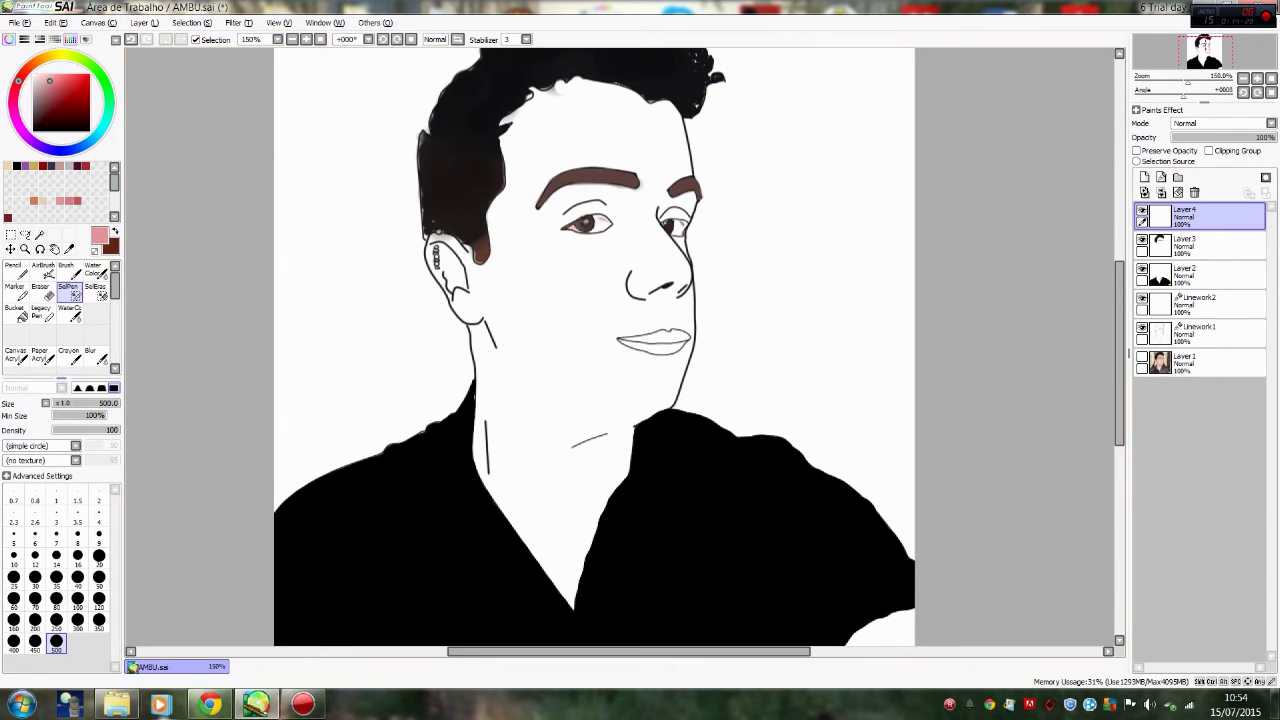
mouse_move(254, 483)
left_mouse_down()
mouse_move(312, 438)
mouse_move(436, 381)
mouse_move(300, 370)
left_mouse_up()
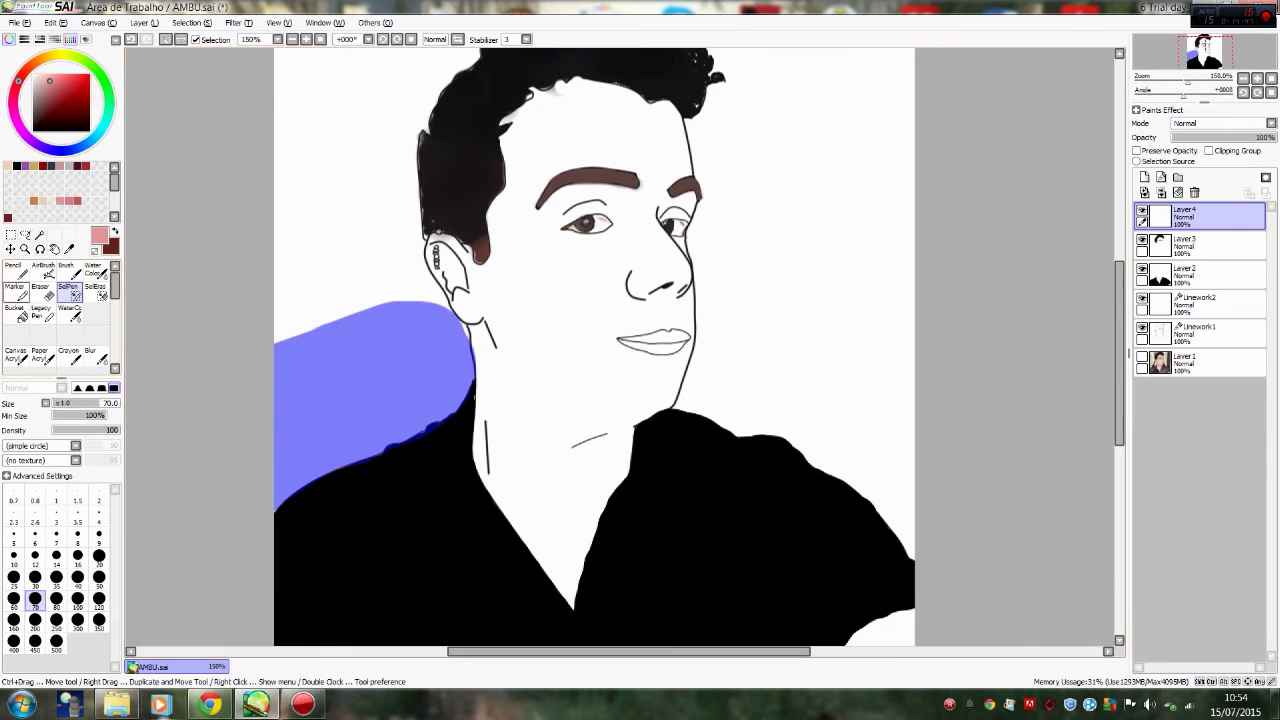
left_click(43, 270)
left_click(16, 312)
left_click(17, 166)
left_click(370, 380)
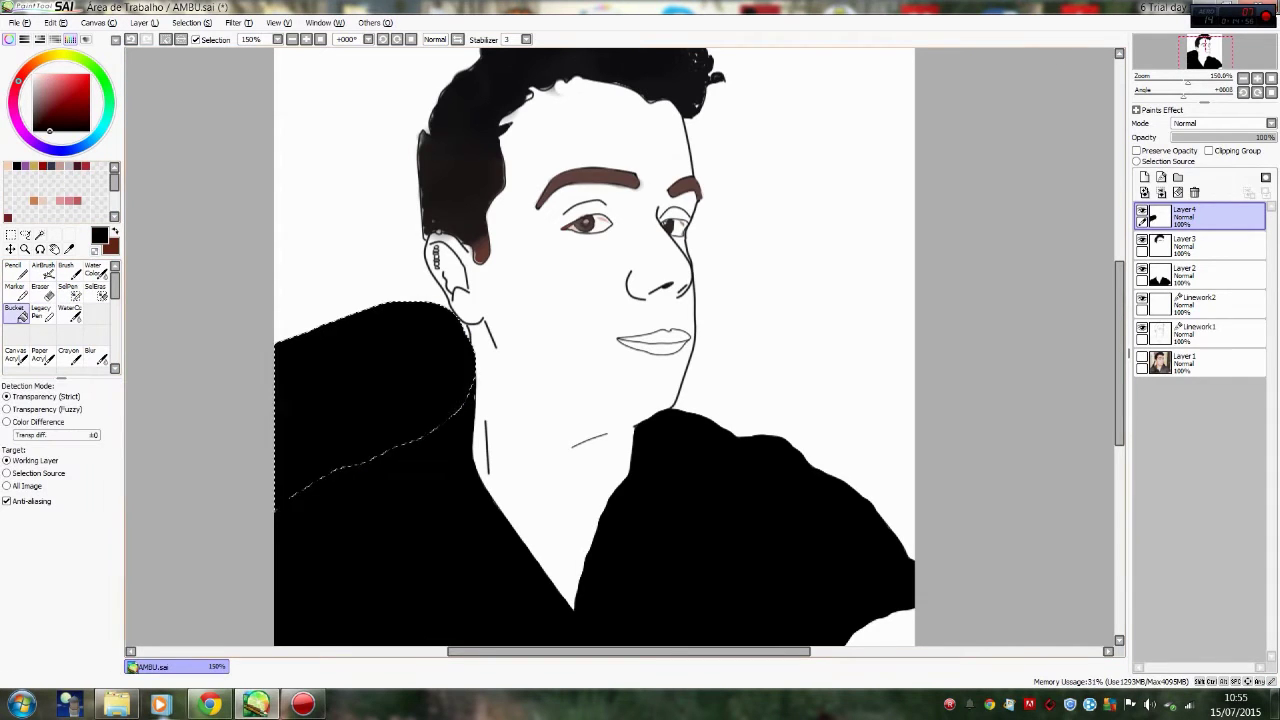
left_click(95, 291)
key("ctrl+z")
key("ctrl+d")
Step: Activate Layer3 and start selecting the forehead skin along the front hairline with a size 5 Selection Pen
left_click(68, 291)
scroll(809, 354, "up", 5)
scroll(809, 354, "up", 5)
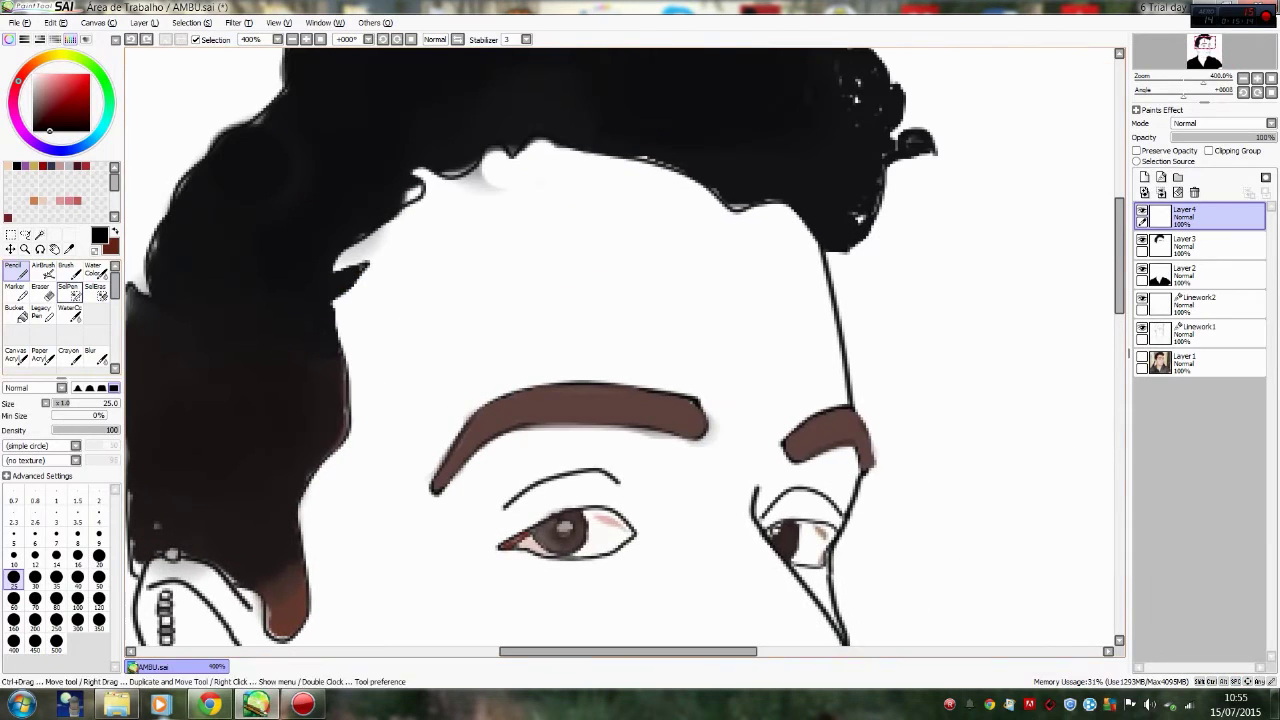
left_click(543, 229)
key("ctrl+d")
scroll(540, 300, "up", 4)
key("e")
left_click(1200, 245)
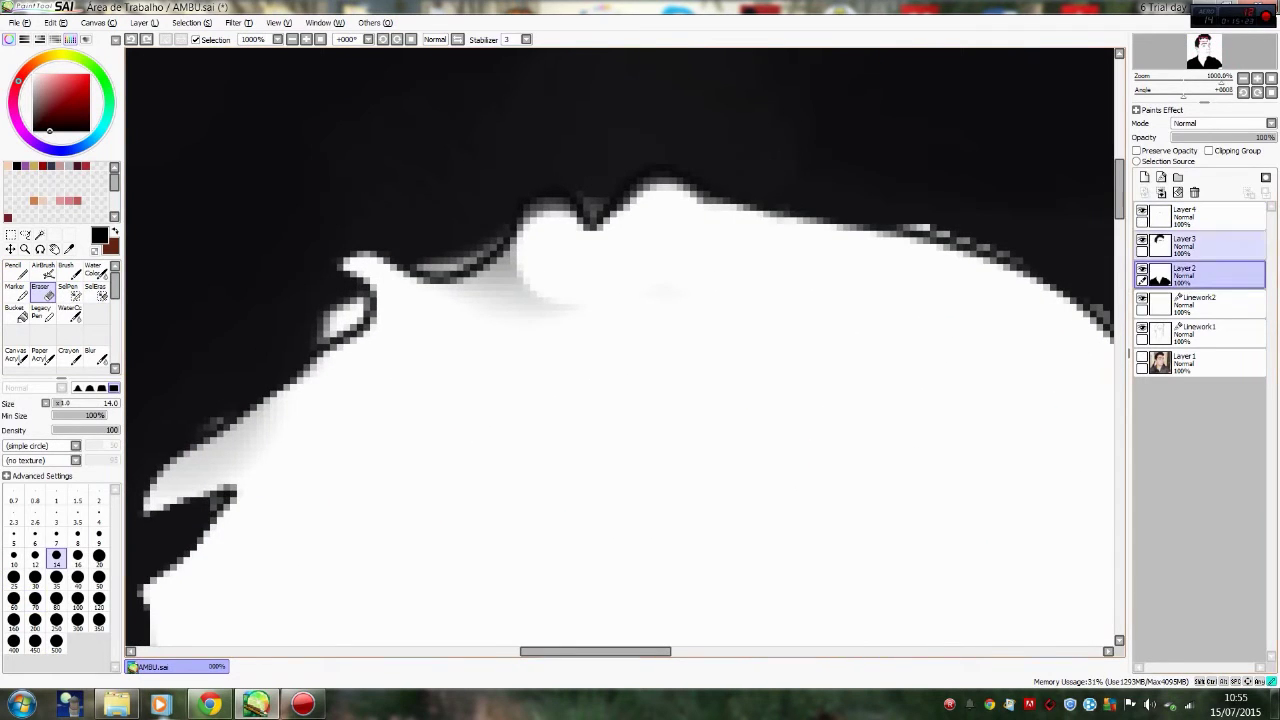
left_click(68, 291)
mouse_move(546, 220)
left_mouse_down()
mouse_move(460, 293)
mouse_move(398, 295)
mouse_move(362, 264)
mouse_move(407, 294)
mouse_move(632, 220)
left_mouse_up()
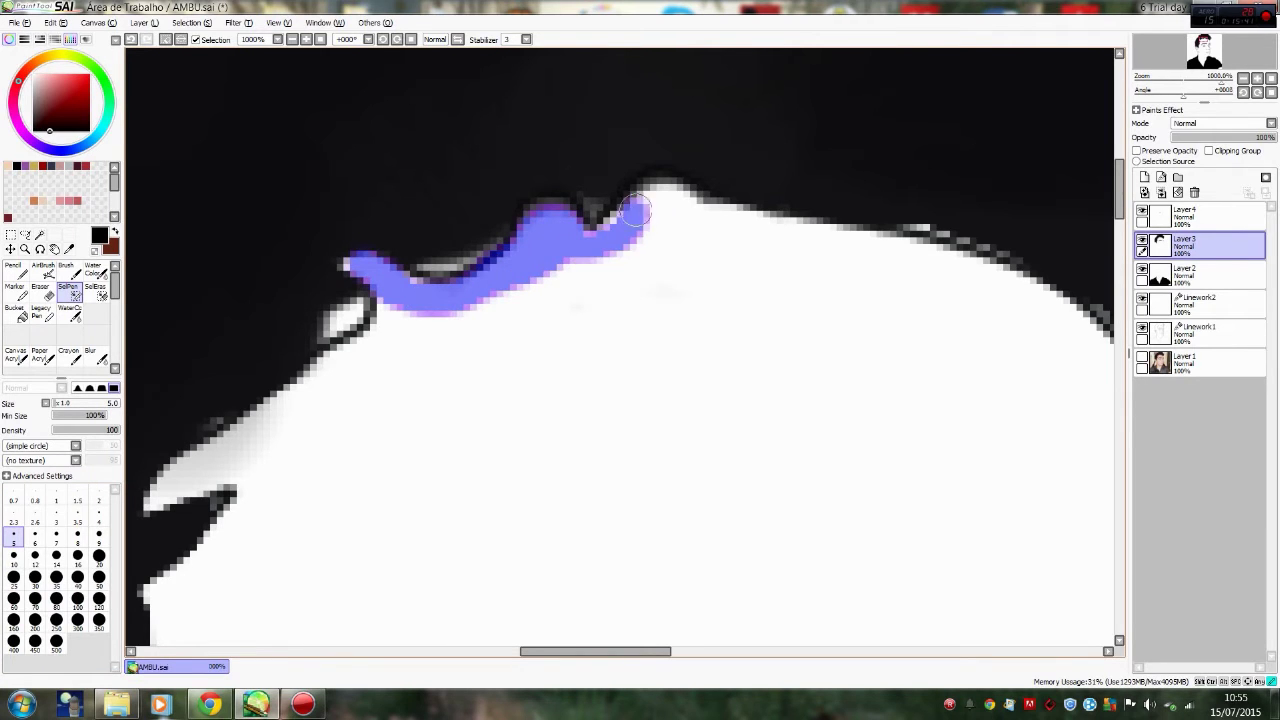
scroll(600, 290, "right", 5)
mouse_move(620, 372)
left_mouse_down()
mouse_move(734, 414)
mouse_move(692, 378)
left_mouse_up()
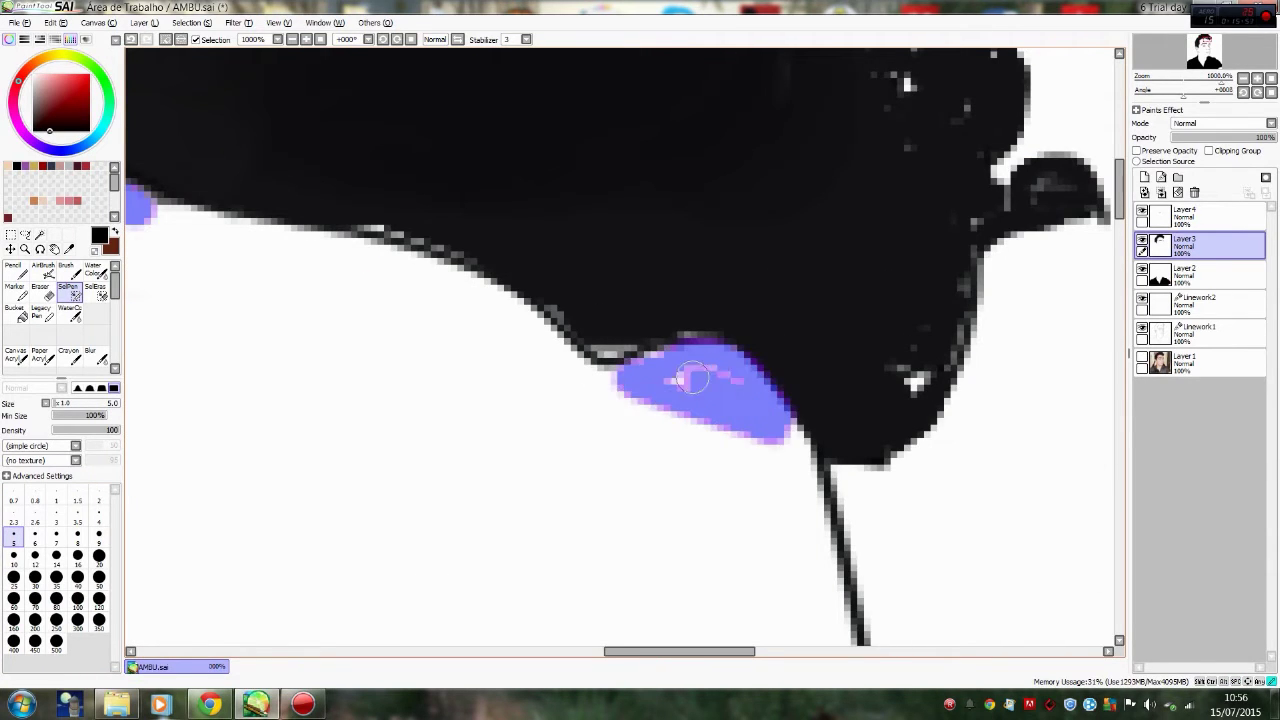
Step: Extend the size 5 Selection Pen outline along the rest of the hairline, around the pointed hair strand at the temple
scroll(749, 411, "down", 5)
scroll(749, 411, "up", 5)
mouse_move(760, 195)
left_mouse_down()
mouse_move(557, 383)
mouse_move(605, 440)
mouse_move(525, 462)
left_mouse_up()
scroll(525, 462, "down", 3)
scroll(580, 300, "up", 4)
scroll(580, 300, "right", 8)
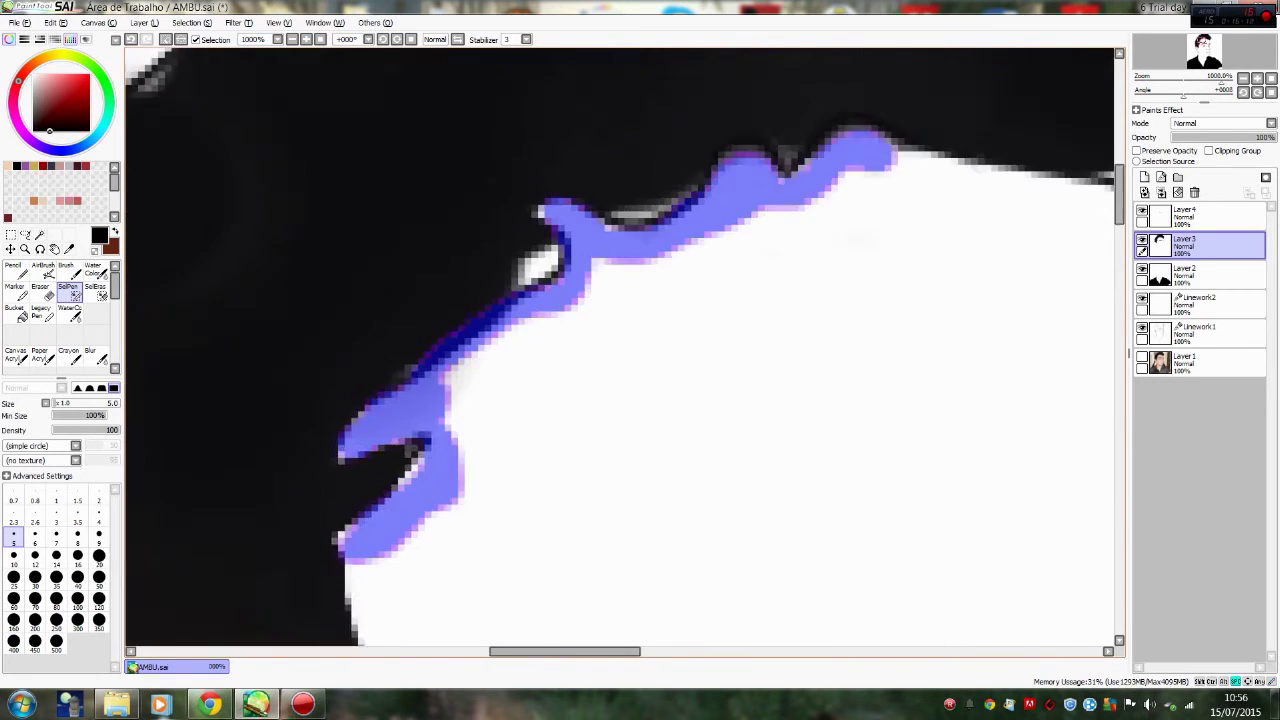
mouse_move(602, 135)
left_mouse_down()
mouse_move(897, 204)
mouse_move(1050, 290)
left_mouse_up()
Step: Fill in the forehead selection between the hairline and the eyebrows, enlarging the Selection Pen to size 35
scroll(1050, 290, "down", 2)
scroll(600, 300, "down", 3)
mouse_move(752, 264)
left_mouse_down()
mouse_move(562, 290)
mouse_move(557, 149)
mouse_move(868, 242)
mouse_move(920, 343)
mouse_move(858, 391)
mouse_move(527, 362)
mouse_move(380, 417)
mouse_move(314, 509)
mouse_move(306, 323)
mouse_move(360, 237)
left_mouse_up()
key("bracketright")
key("bracketright")
key("bracketright")
key("bracketright")
key("bracketright")
key("bracketright")
key("bracketright")
scroll(360, 237, "up", 5)
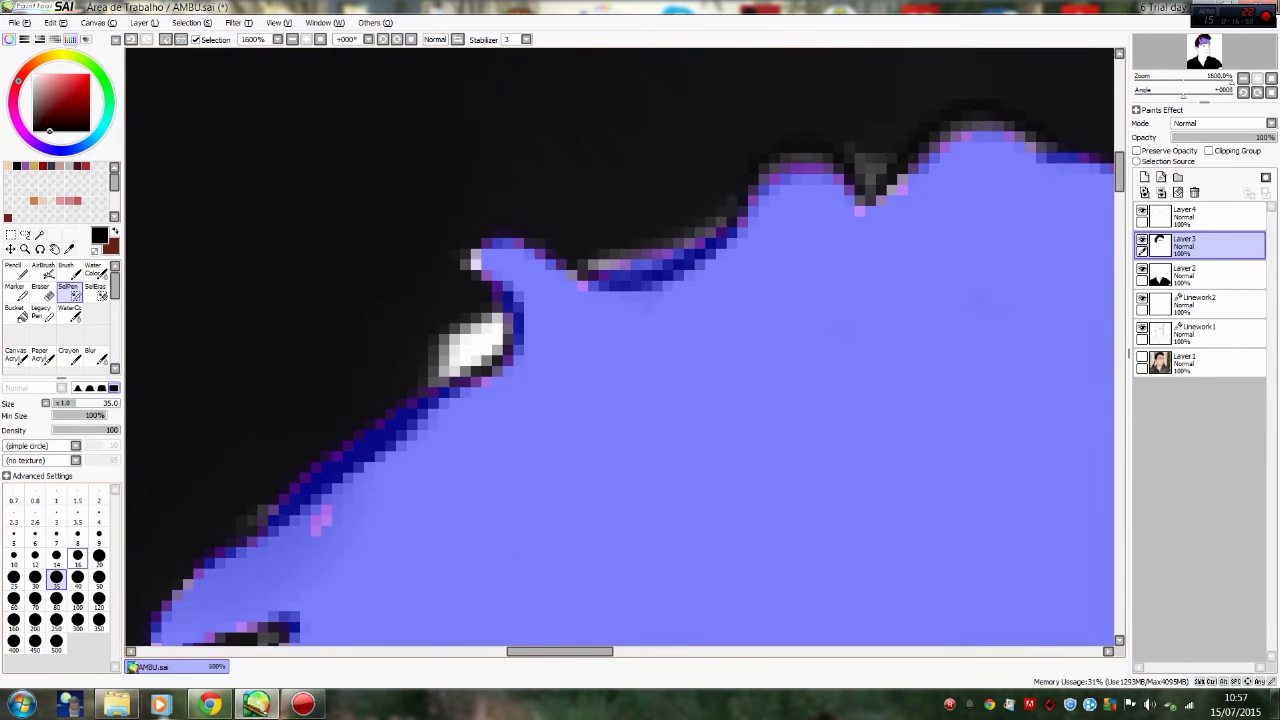
Step: Cover the remaining selection gaps along the hairline and temple edge with a size 10 Selection Pen
key("bracketleft")
key("bracketleft")
key("bracketleft")
key("bracketleft")
key("bracketleft")
key("bracketleft")
key("bracketleft")
left_click_drag(493, 373, 520, 140)
left_click_drag(443, 600, 486, 353)
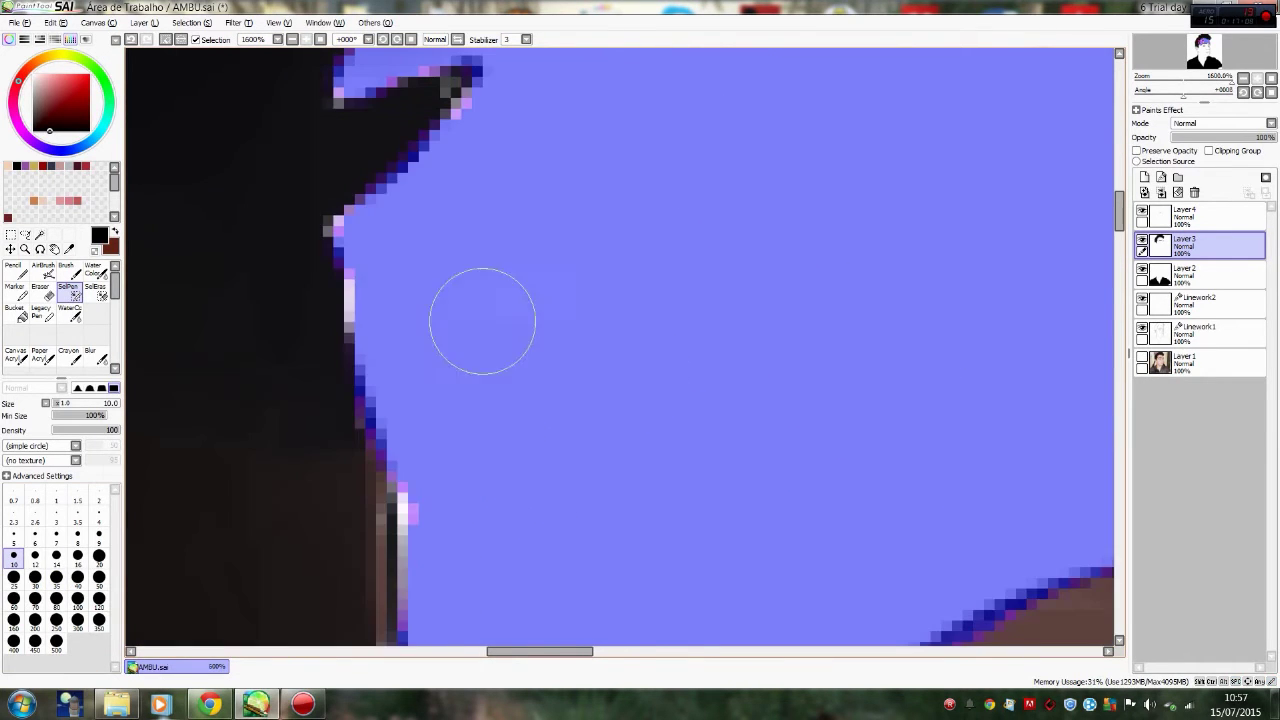
scroll(447, 540, "down", 5)
left_click(116, 704)
left_click(545, 225)
key("alt+Tab")
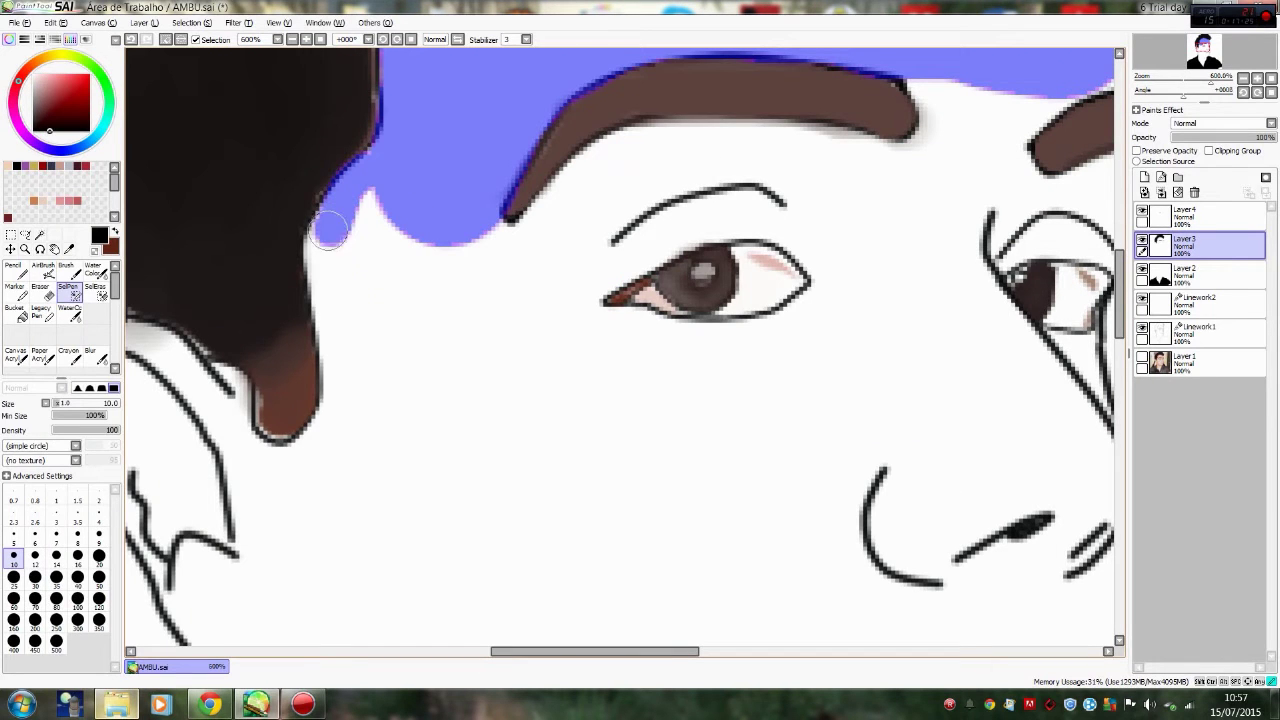
Step: Extend the selection around the sideburn and over the top of the ear with a size 10 Selection Pen
left_click_drag(333, 228, 332, 324)
mouse_move(365, 200)
left_mouse_down()
mouse_move(335, 320)
mouse_move(380, 440)
mouse_move(470, 300)
mouse_move(418, 304)
left_mouse_up()
left_click_drag(217, 395, 447, 338)
left_click_drag(440, 332, 447, 338)
left_click_drag(410, 298, 462, 340)
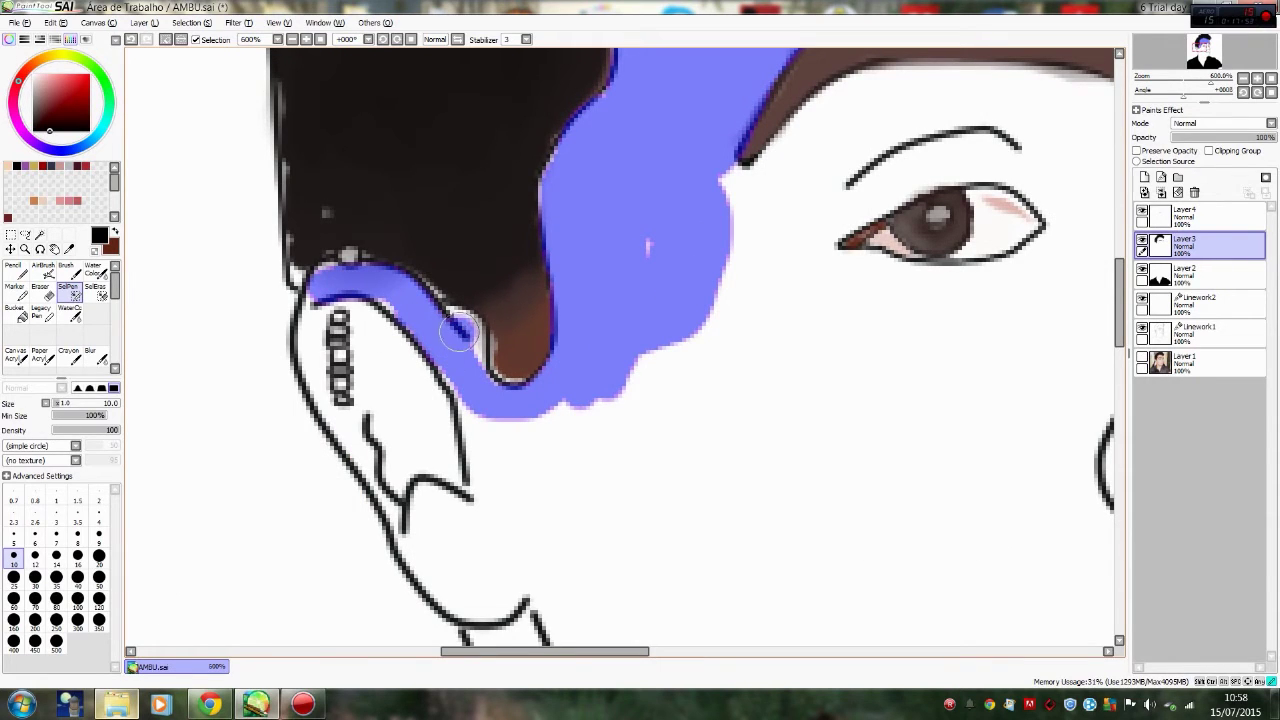
Step: Add the whole ear down to the lobe to the selection, refining its edges with a size 2.3 Selection Pen
left_click_drag(474, 409, 489, 591)
mouse_move(425, 562)
left_mouse_down()
mouse_move(426, 500)
mouse_move(460, 533)
mouse_move(447, 554)
mouse_move(509, 597)
mouse_move(500, 420)
mouse_move(460, 373)
left_mouse_up()
left_click_drag(380, 338, 443, 452)
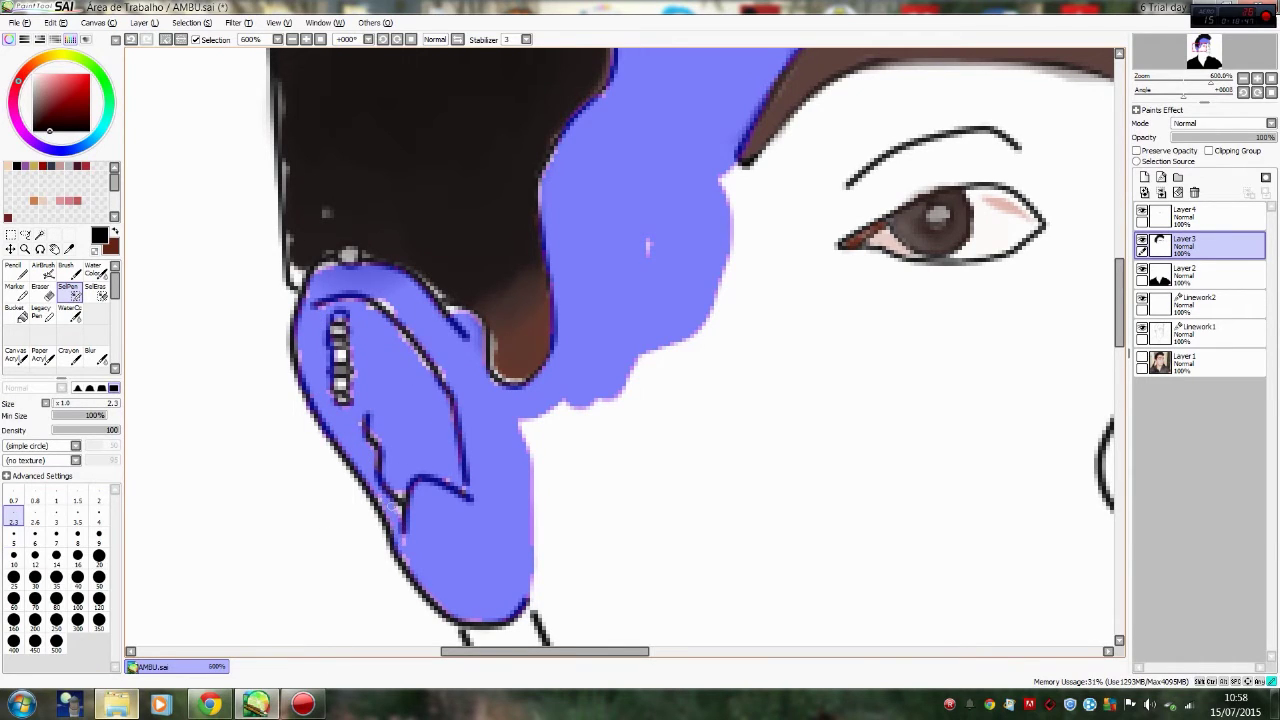
scroll(398, 308, "down", 3)
scroll(540, 260, "up", 3)
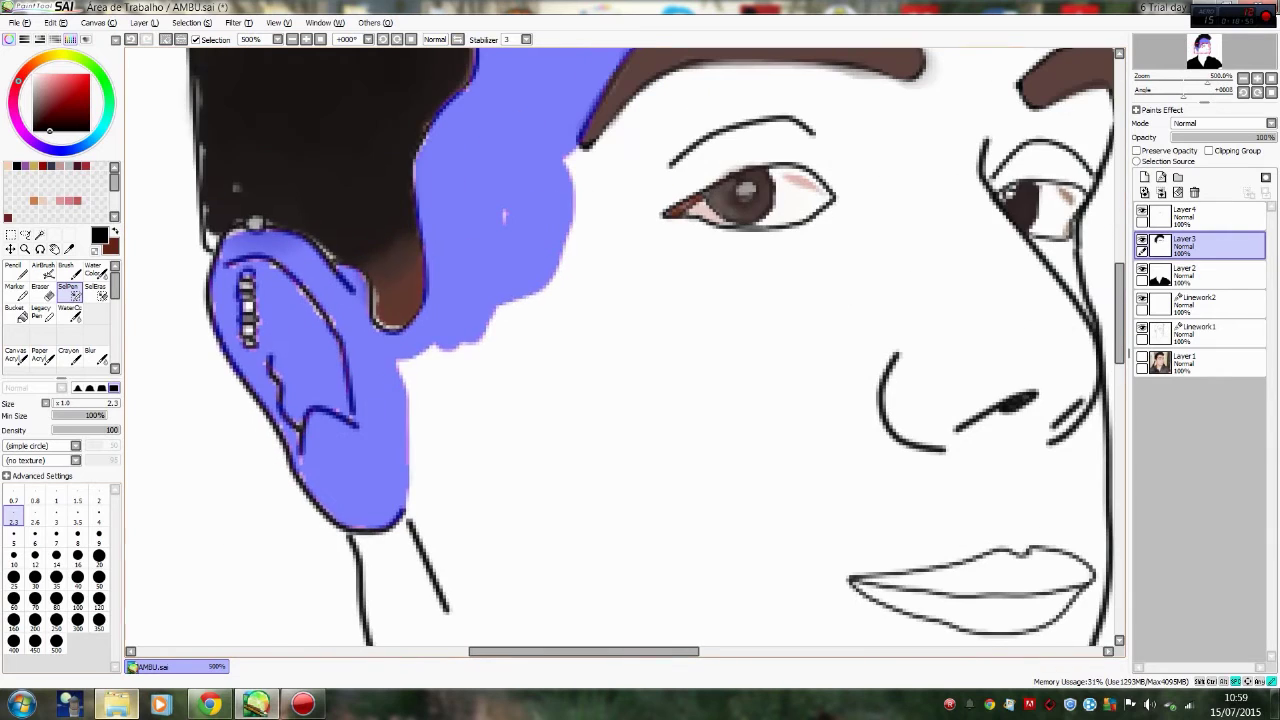
left_click(13, 598)
left_click_drag(500, 300, 537, 255)
key("ctrl+z")
Step: Add the cheek beside the sideburn and ear to the selection with the Selection Pen at sizes 25 and 40
key("bracketleft")
key("bracketleft")
key("bracketleft")
key("bracketleft")
key("bracketleft")
mouse_move(535, 180)
left_mouse_down()
mouse_move(523, 263)
mouse_move(548, 525)
left_mouse_up()
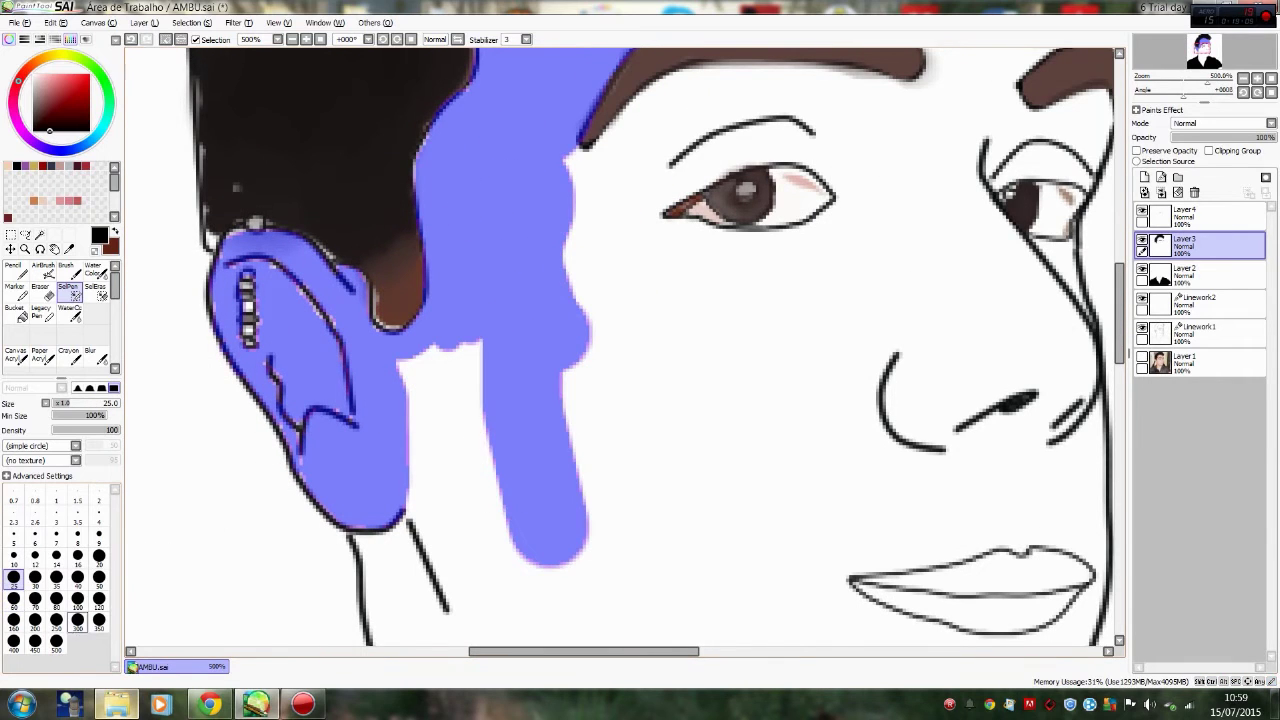
left_click_drag(472, 368, 449, 474)
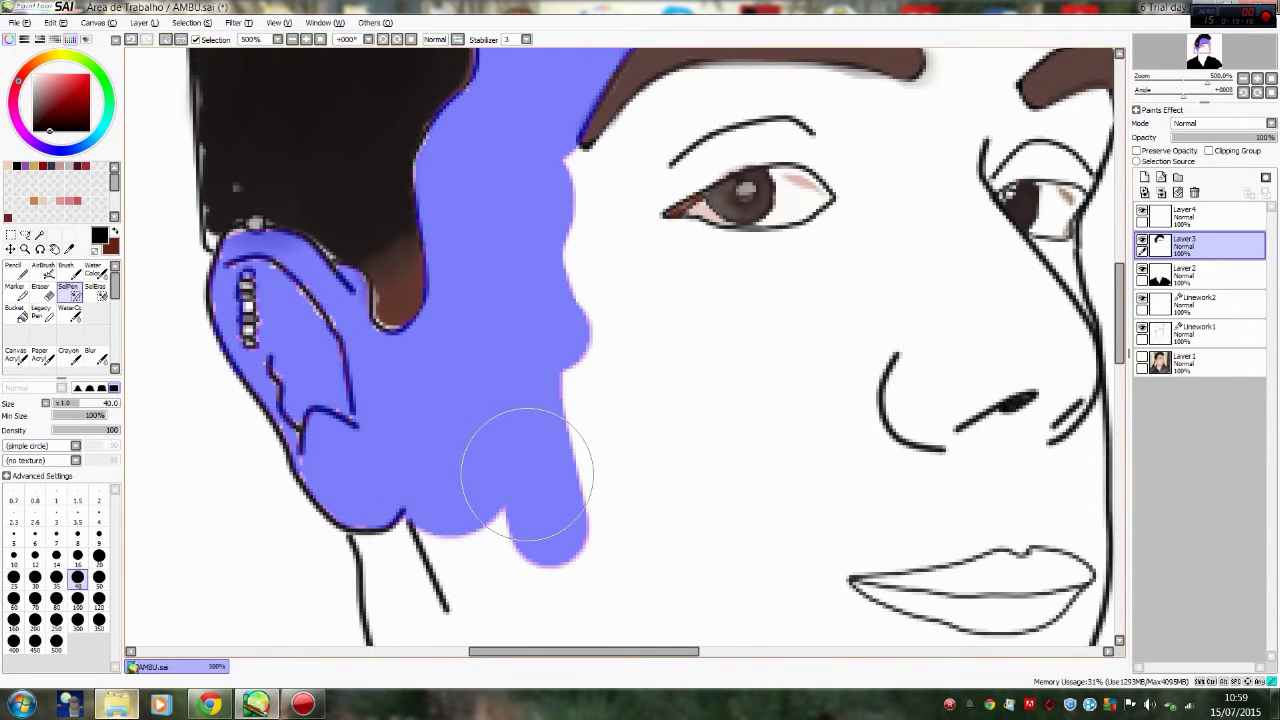
Step: Activate Layer4 and extend the skin selection over the lower cheek, jaw and chin
scroll(527, 475, "down", 2)
left_click(1185, 216)
mouse_move(600, 320)
left_mouse_down()
mouse_move(543, 177)
mouse_move(630, 490)
left_mouse_up()
mouse_move(510, 518)
left_mouse_down()
mouse_move(478, 290)
mouse_move(557, 337)
mouse_move(814, 429)
mouse_move(666, 486)
mouse_move(731, 488)
mouse_move(800, 443)
mouse_move(820, 394)
mouse_move(560, 414)
left_mouse_up()
Step: Extend the skin selection from the mouth area up to the nose bridge and around the eyebrows, using size 2.3 near outlines
left_click(95, 290)
left_click(68, 290)
left_click(13, 522)
scroll(765, 470, "up", 3)
scroll(264, 489, "down", 2)
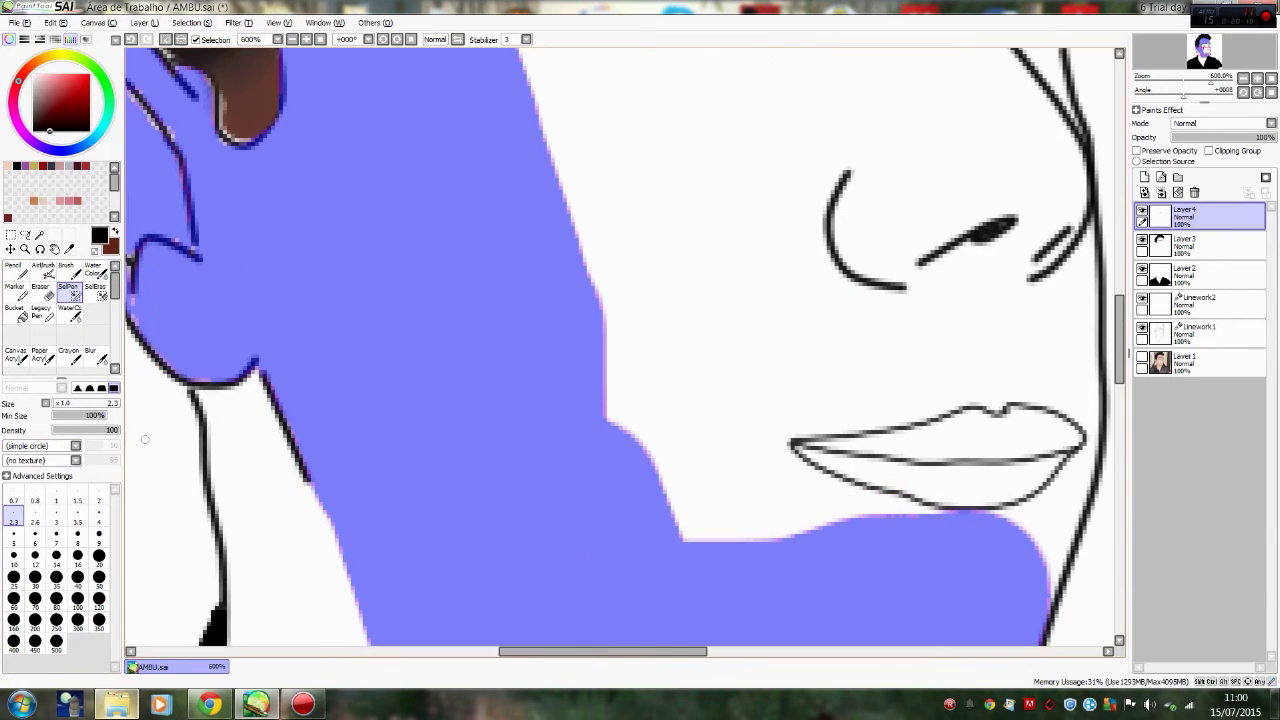
mouse_move(724, 542)
left_mouse_down()
mouse_move(805, 533)
mouse_move(616, 439)
mouse_move(740, 462)
mouse_move(795, 521)
mouse_move(910, 580)
left_mouse_up()
scroll(613, 372, "up", 3)
mouse_move(613, 372)
left_mouse_down()
mouse_move(633, 250)
mouse_move(587, 281)
mouse_move(736, 578)
mouse_move(844, 560)
mouse_move(686, 300)
left_mouse_up()
scroll(714, 509, "down", 4)
scroll(663, 417, "up", 5)
mouse_move(825, 235)
left_mouse_down()
mouse_move(802, 131)
mouse_move(864, 133)
mouse_move(933, 103)
mouse_move(845, 156)
mouse_move(824, 250)
mouse_move(763, 268)
mouse_move(827, 452)
mouse_move(916, 550)
mouse_move(805, 425)
left_mouse_up()
Step: Close the selection around the larger eye with a size 30 Selection Pen, leaving the eye itself unselected
mouse_move(376, 428)
left_mouse_down()
mouse_move(537, 452)
mouse_move(652, 434)
mouse_move(684, 401)
mouse_move(694, 316)
left_mouse_up()
key("ctrl+z")
mouse_move(443, 468)
left_mouse_down()
mouse_move(406, 311)
mouse_move(507, 253)
mouse_move(667, 251)
mouse_move(715, 294)
mouse_move(711, 361)
mouse_move(530, 472)
left_mouse_up()
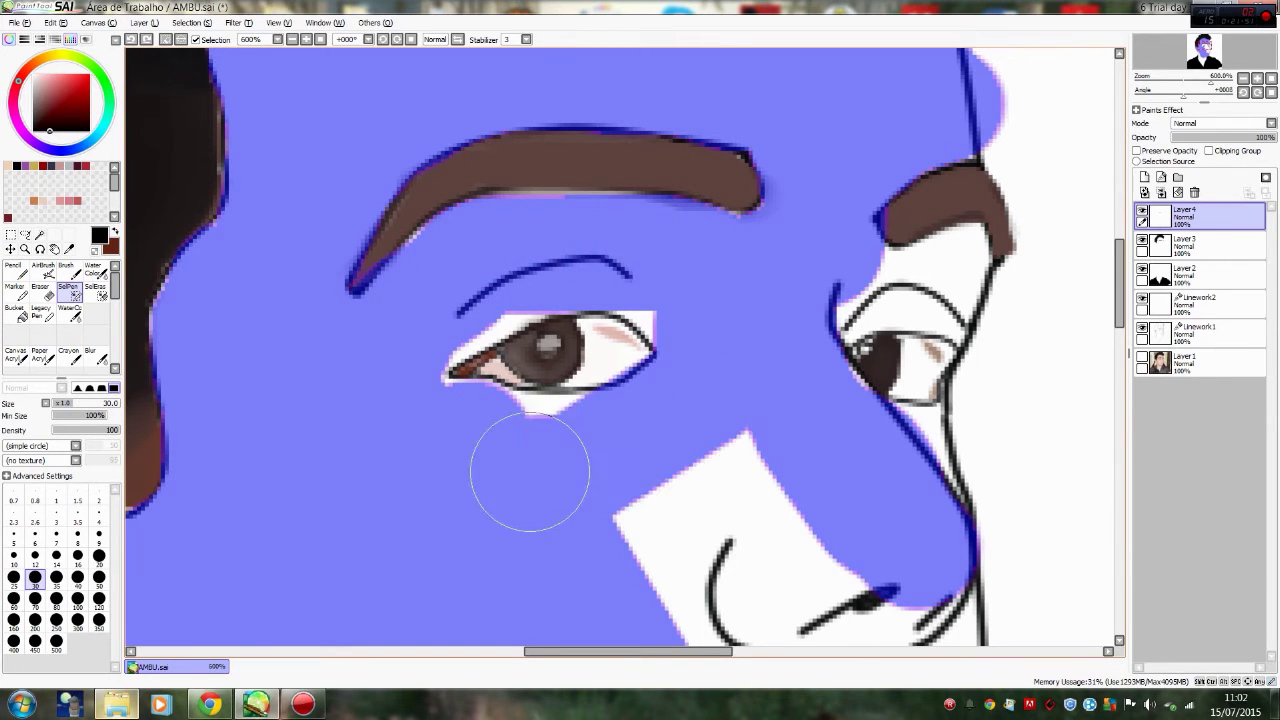
mouse_move(683, 293)
left_mouse_down()
mouse_move(431, 294)
mouse_move(463, 290)
mouse_move(512, 449)
left_mouse_up()
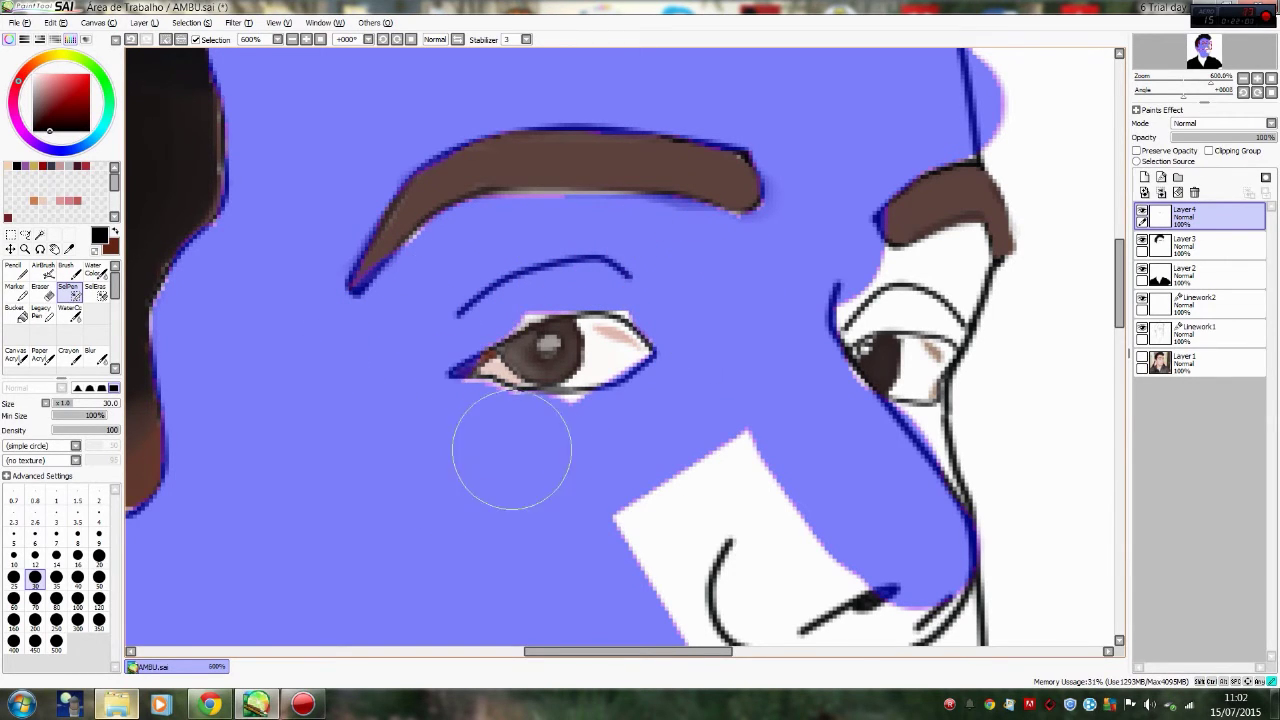
scroll(770, 328, "down", 5)
Step: Fill in the selection over the nose, around the smaller eye and the lips, and out to the face contour
mouse_move(594, 200)
left_mouse_down()
mouse_move(486, 343)
mouse_move(651, 382)
mouse_move(585, 427)
mouse_move(714, 386)
mouse_move(794, 386)
mouse_move(730, 378)
left_mouse_up()
scroll(794, 390, "up", 4)
mouse_move(800, 165)
left_mouse_down()
mouse_move(780, 205)
mouse_move(698, 195)
left_mouse_up()
scroll(760, 300, "down", 5)
mouse_move(737, 443)
left_mouse_down()
mouse_move(814, 337)
mouse_move(749, 263)
left_mouse_up()
scroll(718, 443, "down", 6)
scroll(718, 443, "up", 6)
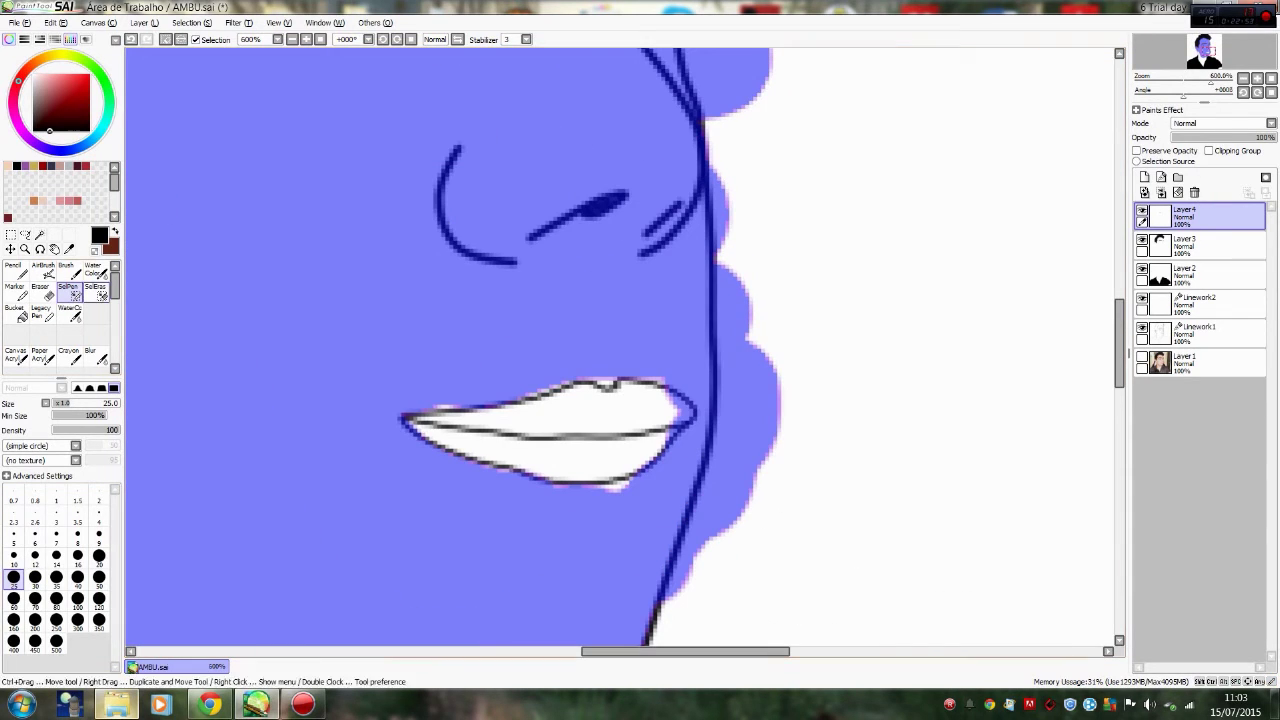
Step: Trim the selection overflow outside the face contour, from chin to forehead, with a size 10 Selection Eraser
key("e")
mouse_move(680, 598)
left_mouse_down()
mouse_move(730, 300)
mouse_move(770, 455)
mouse_move(730, 520)
left_mouse_up()
scroll(730, 520, "up", 1)
scroll(691, 434, "up", 3)
mouse_move(691, 434)
left_mouse_down()
mouse_move(730, 357)
mouse_move(691, 363)
left_mouse_up()
scroll(700, 405, "up", 2)
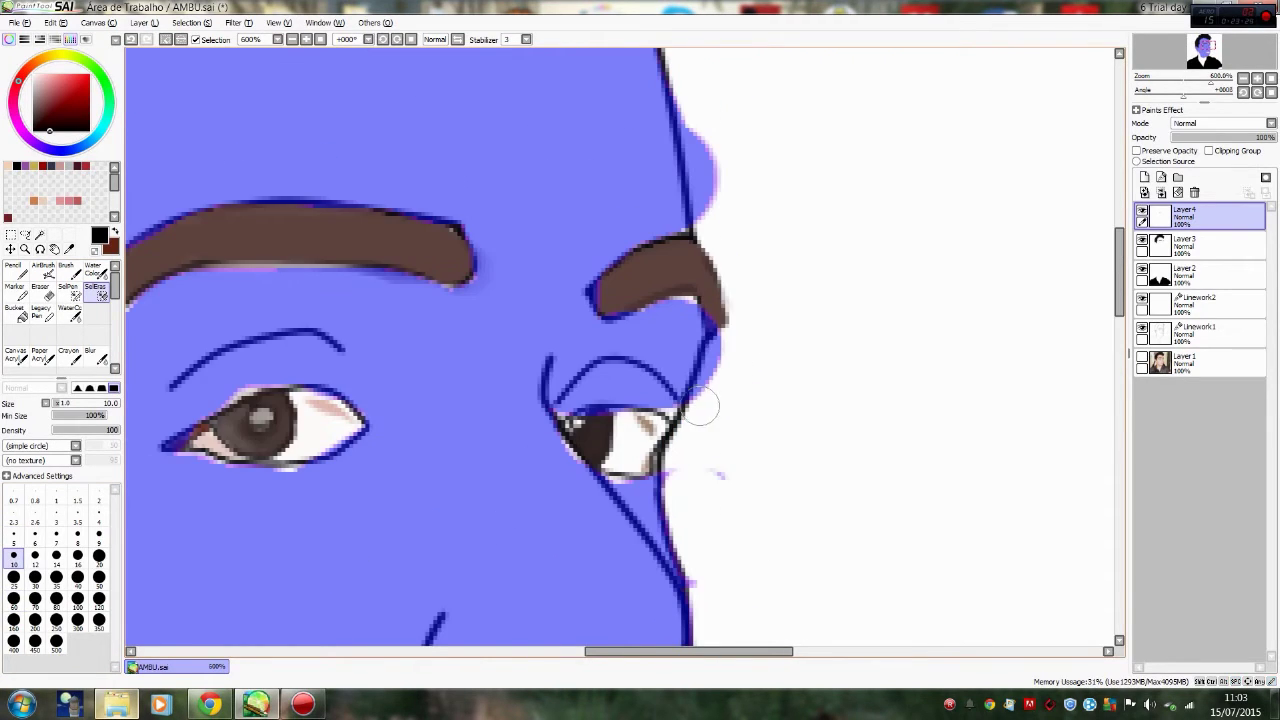
scroll(715, 343, "up", 4)
scroll(720, 408, "down", 3)
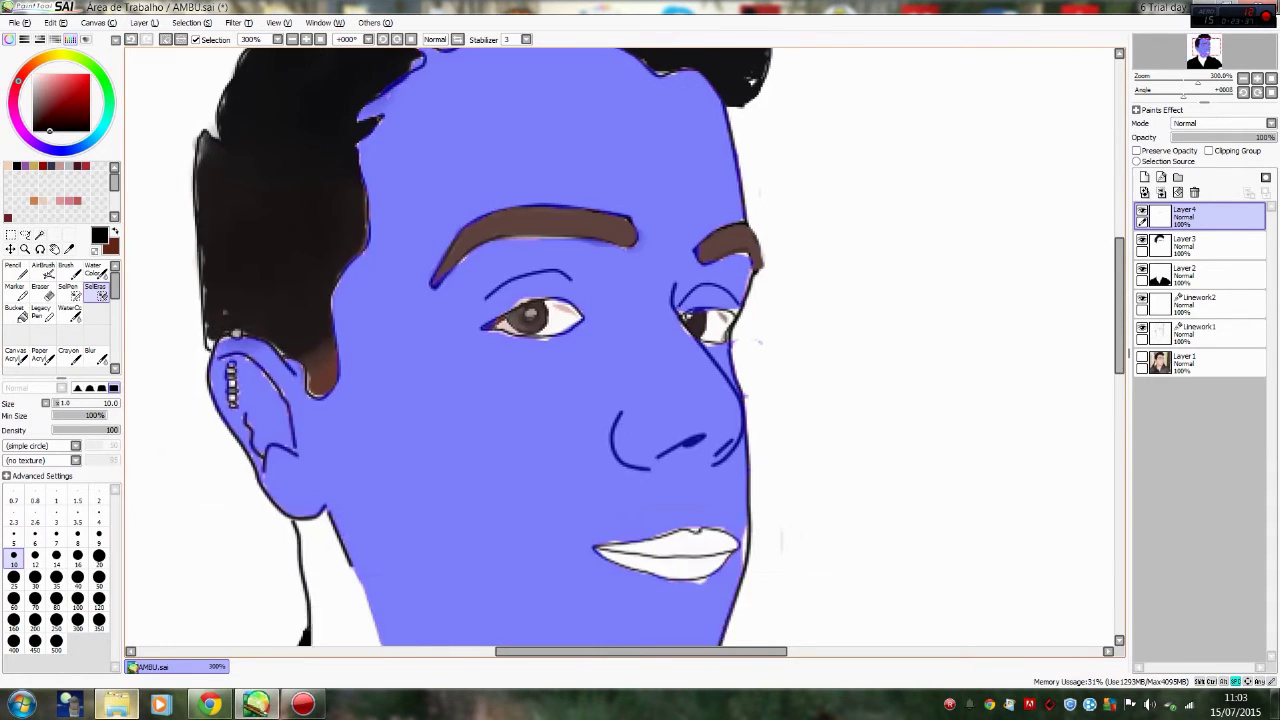
scroll(543, 309, "up", 5)
key("e")
key("alt+Tab")
key("BackSpace")
scroll(470, 375, "down", 5)
scroll(265, 430, "up", 1)
double_click(262, 420)
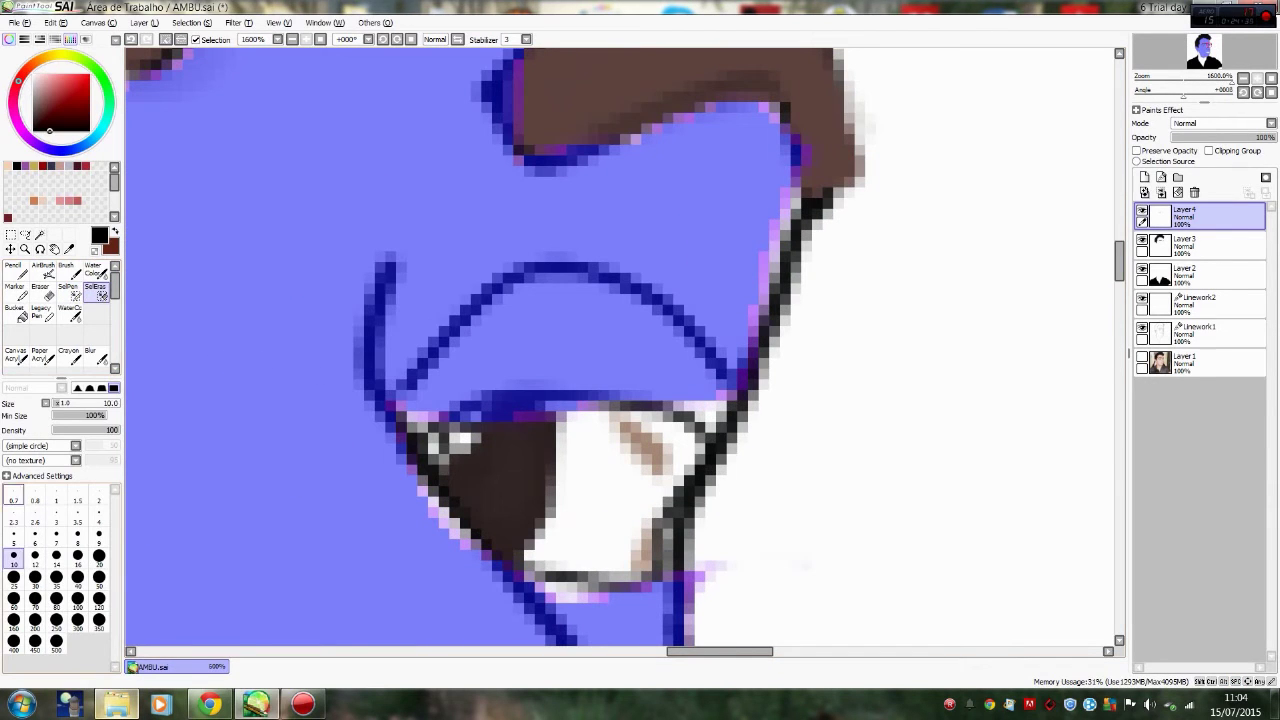
Step: Clean the selection edges around both eyes with a size 2.3 Selection Eraser
left_click_drag(495, 408, 519, 426)
scroll(572, 459, "down", 5)
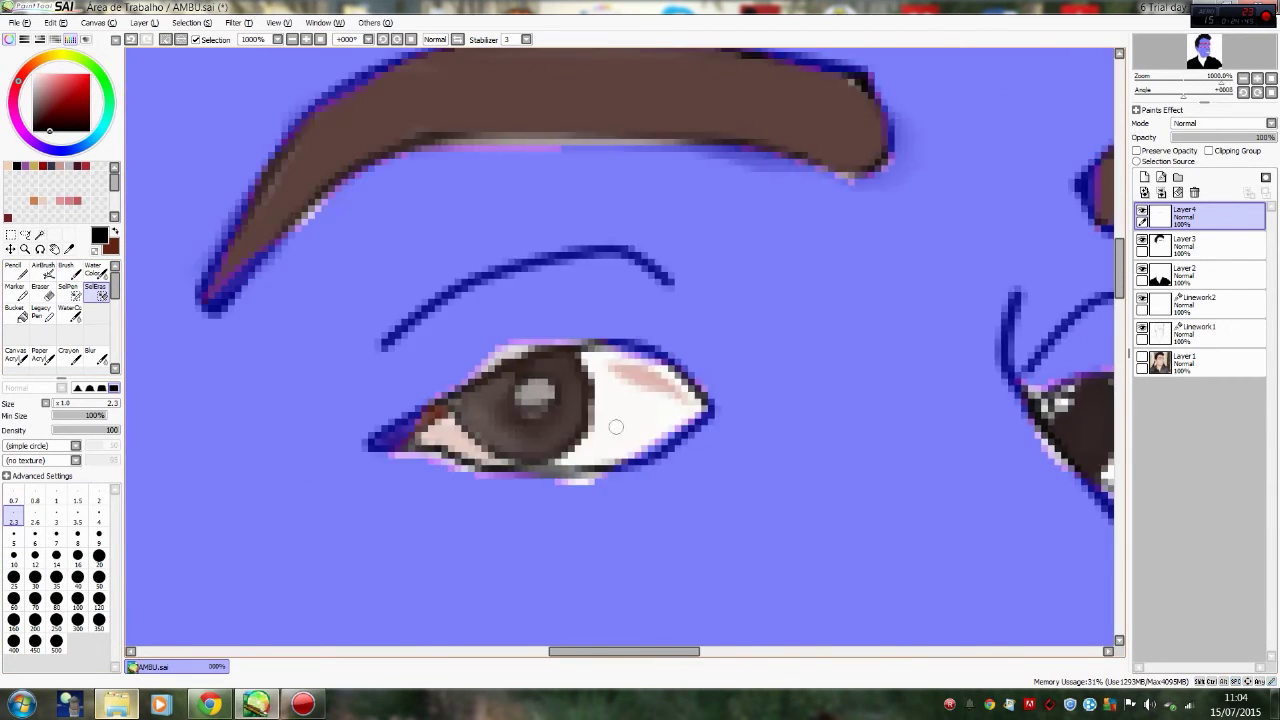
scroll(572, 459, "up", 4)
Step: Touch up the selection between the lips and the face contour with a size 2.3 Selection Pen
left_click(68, 290)
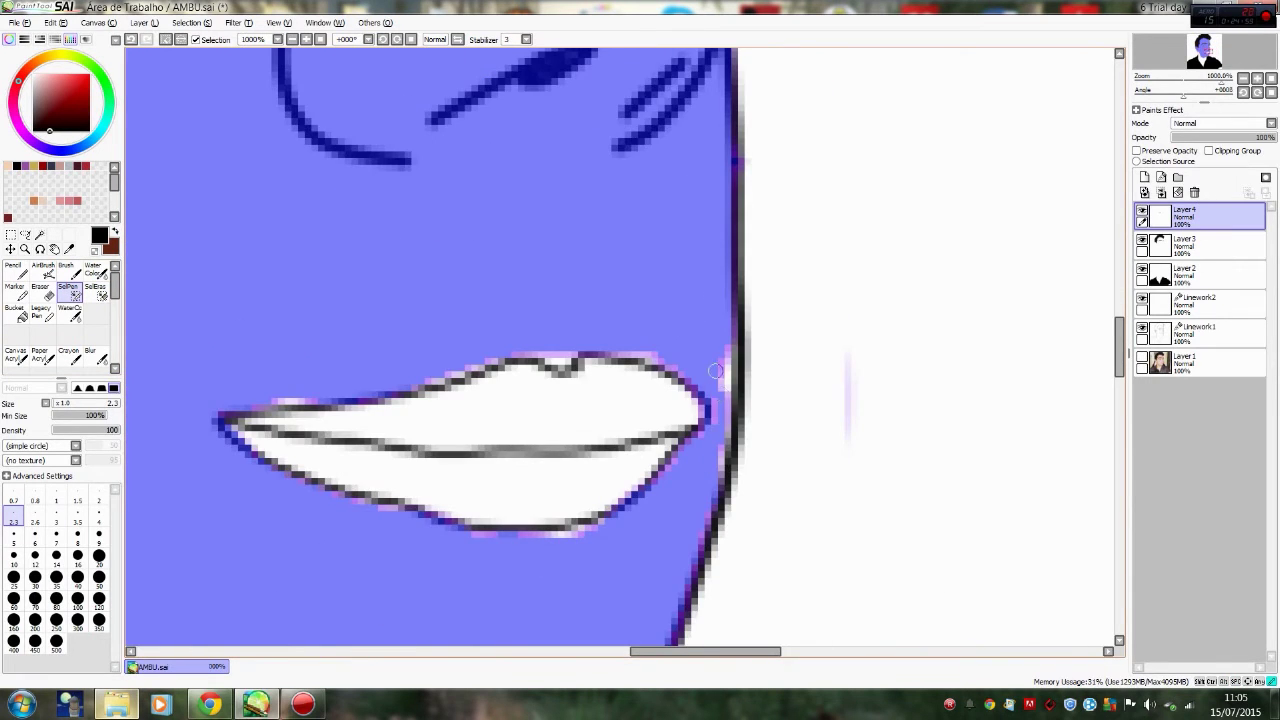
scroll(716, 371, "down", 5)
scroll(716, 371, "up", 3)
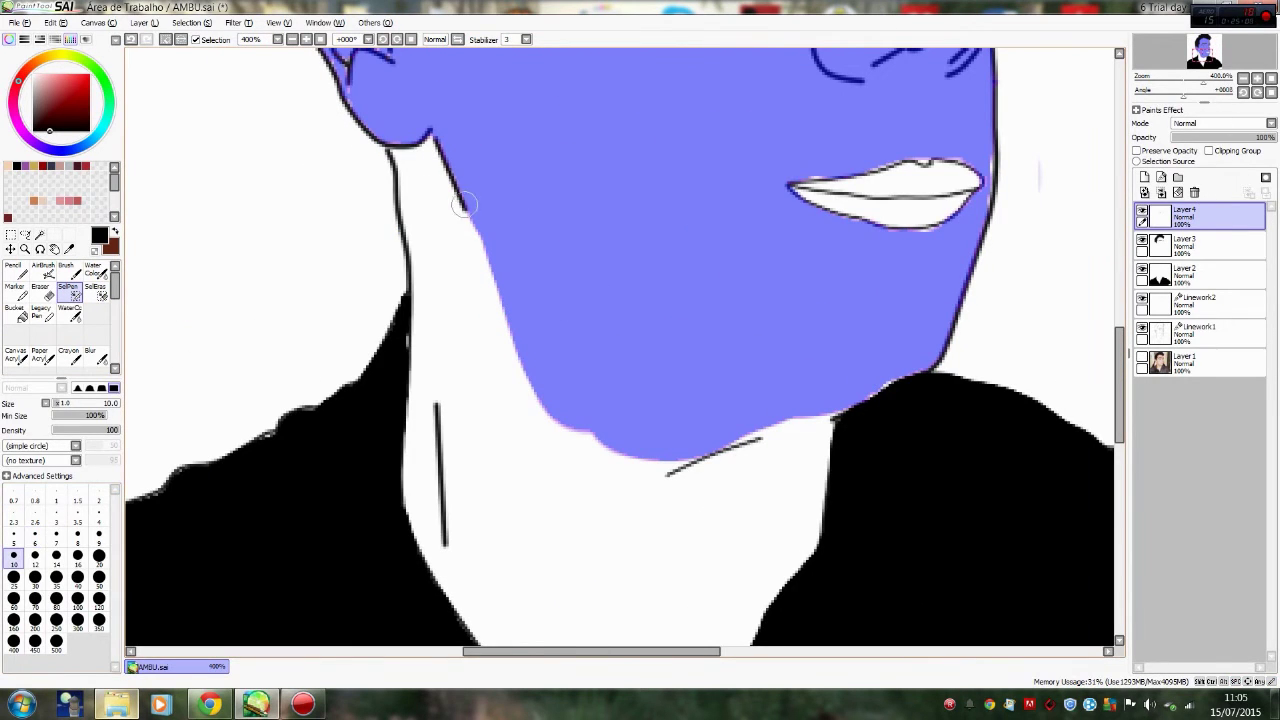
Step: Extend the selection from the chin down over the neck and towards the ear with the Selection Pen
mouse_move(579, 391)
left_mouse_down()
mouse_move(565, 486)
mouse_move(660, 313)
mouse_move(700, 259)
mouse_move(714, 261)
mouse_move(723, 196)
left_mouse_up()
scroll(543, 486, "down", 3)
key("bracketleft")
key("bracketleft")
mouse_move(700, 290)
left_mouse_down()
mouse_move(634, 457)
mouse_move(590, 520)
left_mouse_up()
scroll(600, 450, "up", 2)
left_click_drag(540, 340, 611, 260)
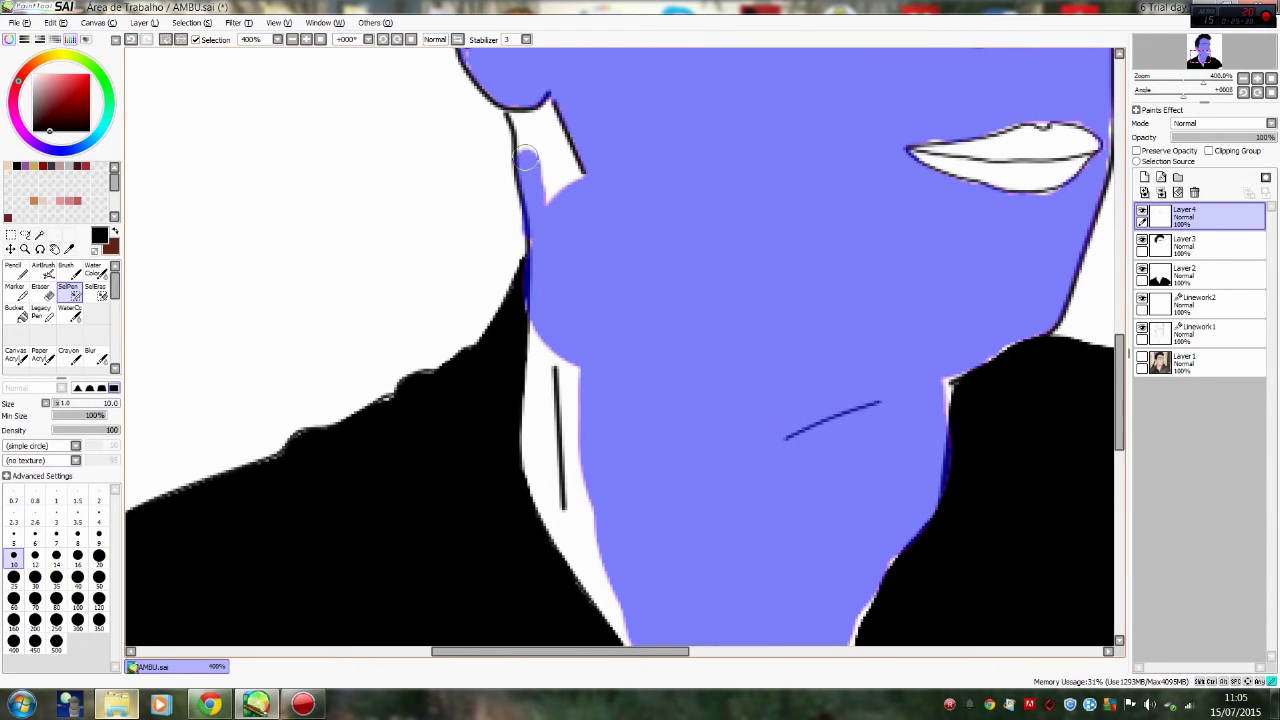
Step: Fill in the selection along the neck's edges and down to the collar point, using Selection Pen sizes 10 and 2.3
scroll(580, 360, "down", 1)
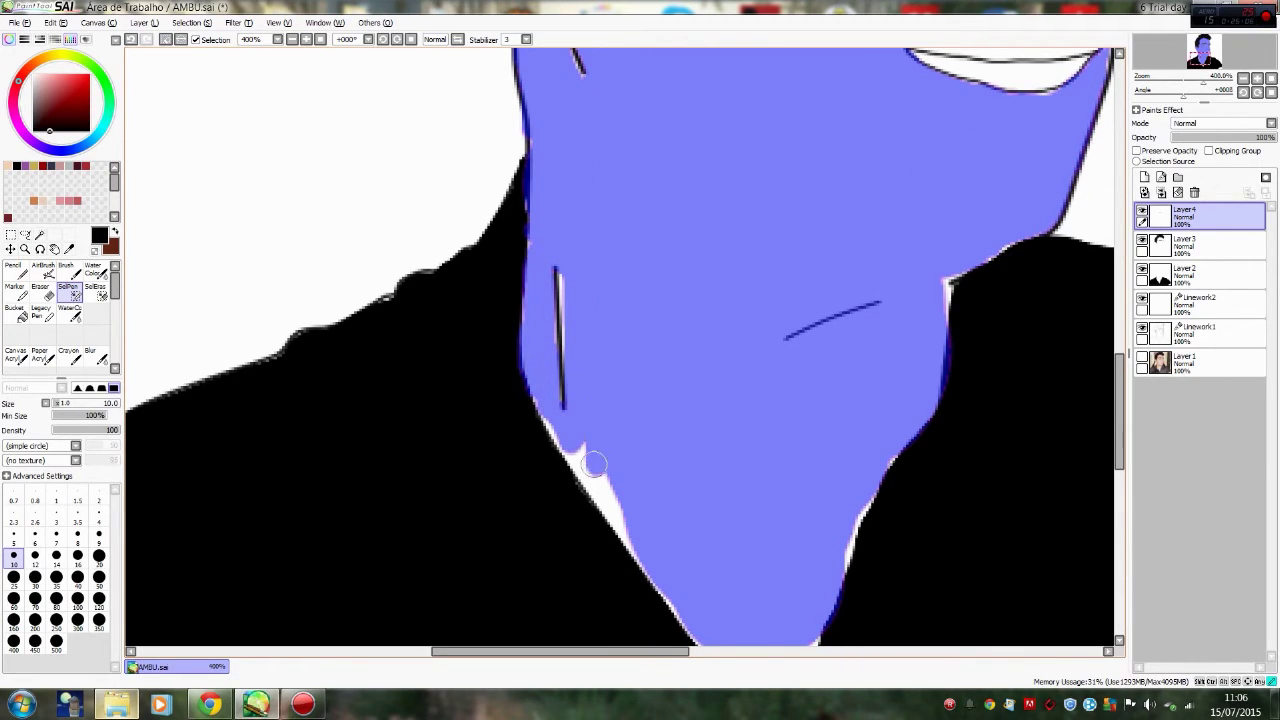
left_click_drag(573, 291, 540, 215)
left_click_drag(600, 470, 555, 310)
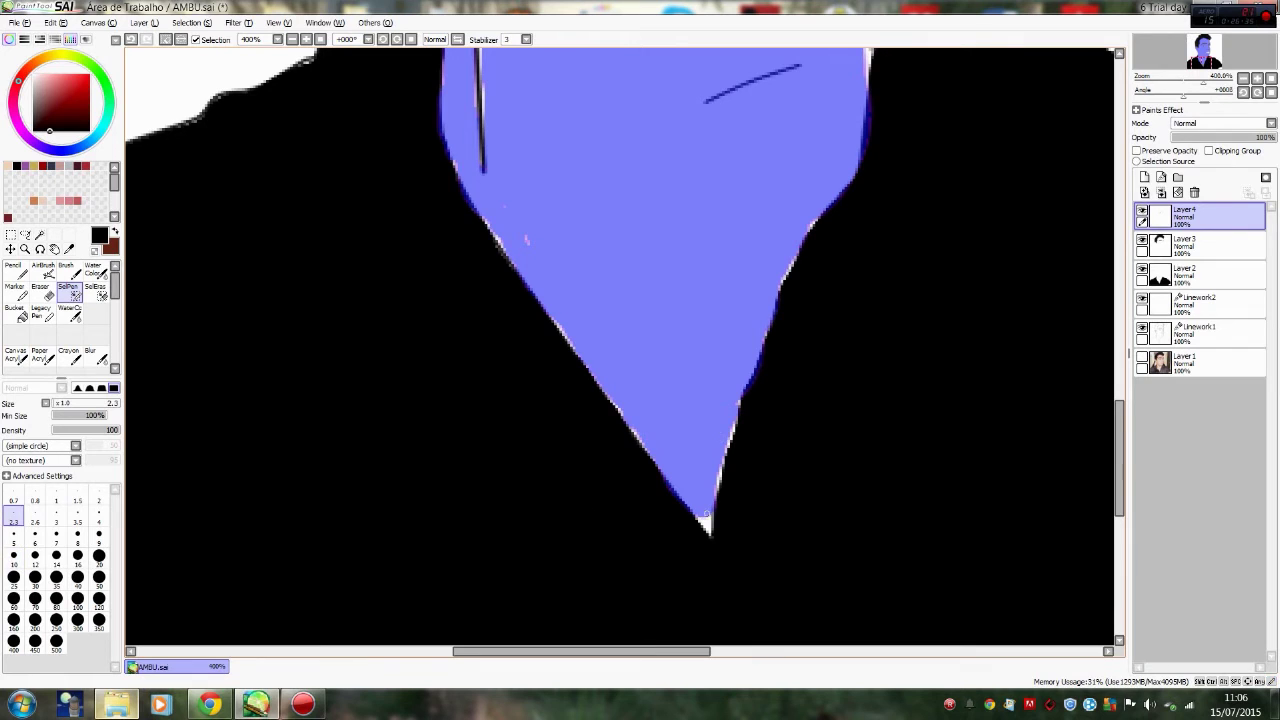
Step: Add the hand in the canvas corner to the selection with a size 50 Selection Pen and trim its edge with a size 2.3 Selection Eraser
mouse_move(853, 62)
left_mouse_down()
mouse_move(638, 340)
mouse_move(250, 120)
left_mouse_up()
scroll(652, 330, "down", 1)
scroll(652, 330, "up", 2)
mouse_move(690, 425)
left_mouse_down()
mouse_move(574, 452)
mouse_move(525, 518)
mouse_move(693, 406)
mouse_move(570, 468)
left_mouse_up()
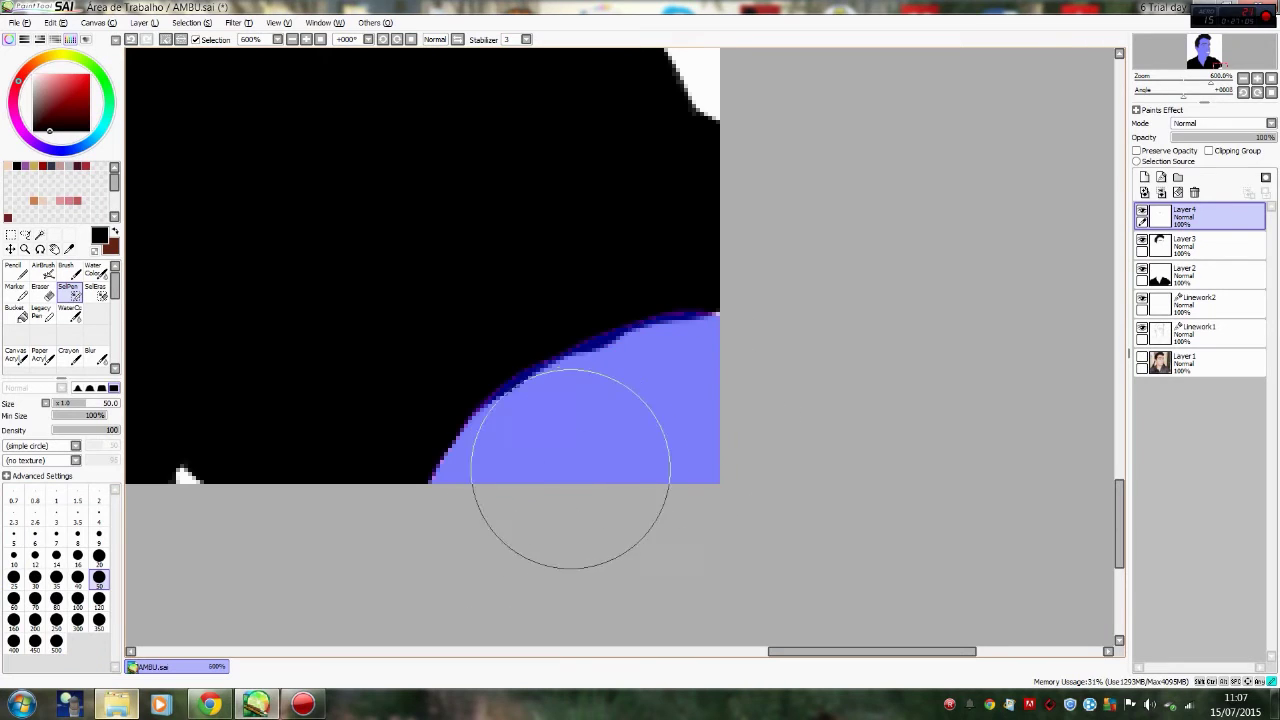
scroll(570, 468, "up", 3)
left_click(95, 290)
mouse_move(325, 402)
left_mouse_down()
mouse_move(507, 297)
mouse_move(734, 194)
mouse_move(935, 170)
left_mouse_up()
Step: Switch to the Whindersson music folder in Windows Explorer, select track 008 and return to the drawing
key("alt+Tab")
left_click(350, 286)
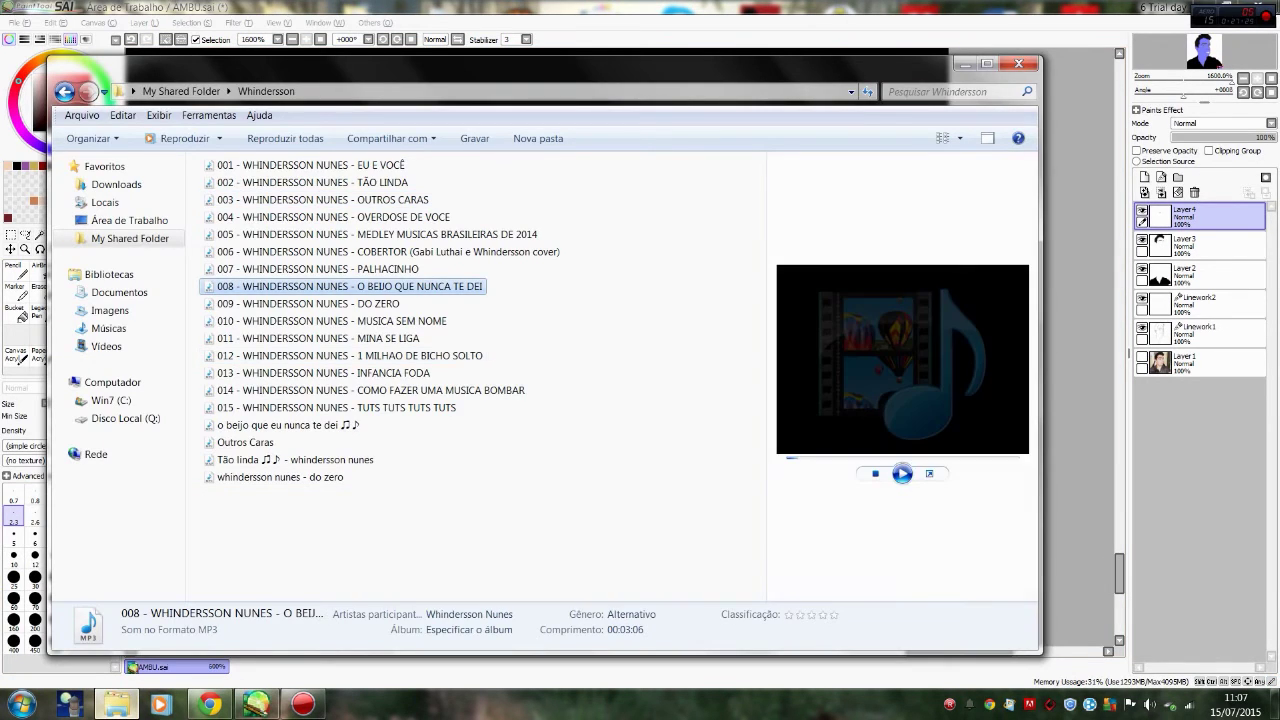
key("alt+Tab")
Step: Sample a tan skin tone from the photo's forehead and store it as a colour swatch
scroll(620, 350, "down", 5)
scroll(620, 350, "up", 3)
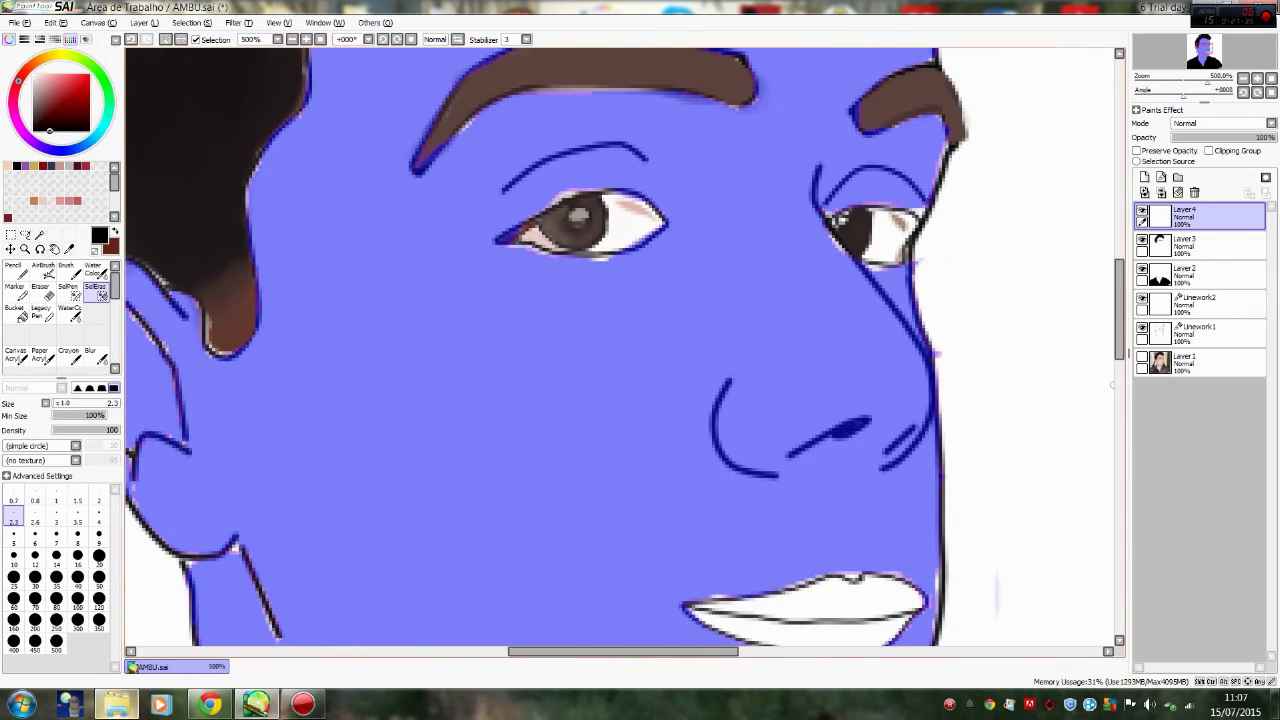
scroll(620, 350, "down", 5)
scroll(620, 350, "up", 5)
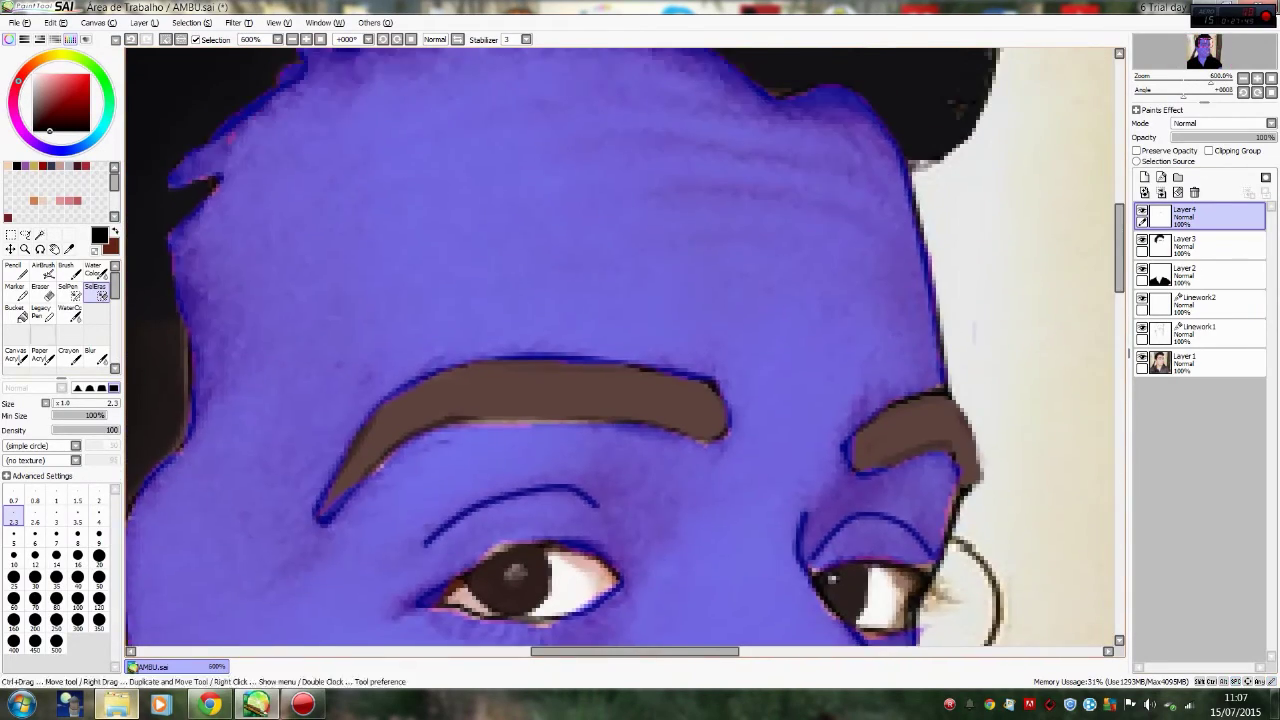
key("n")
scroll(620, 350, "up", 2)
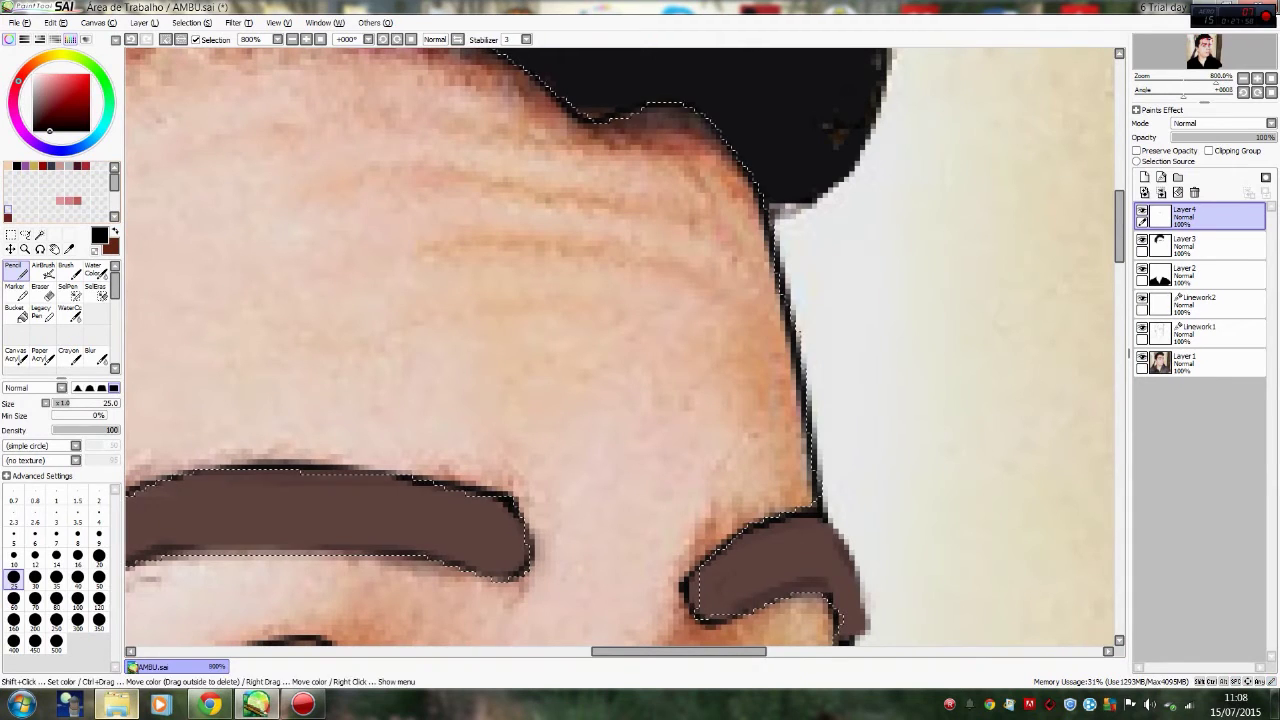
key("alt")
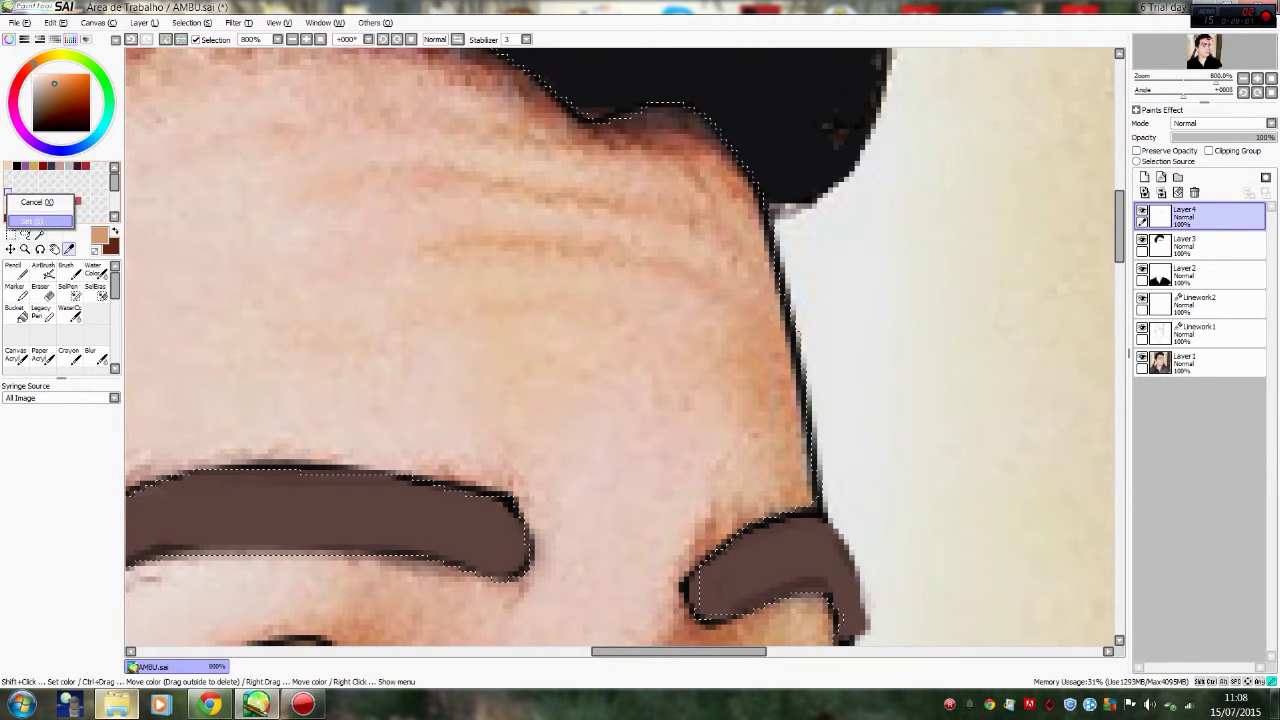
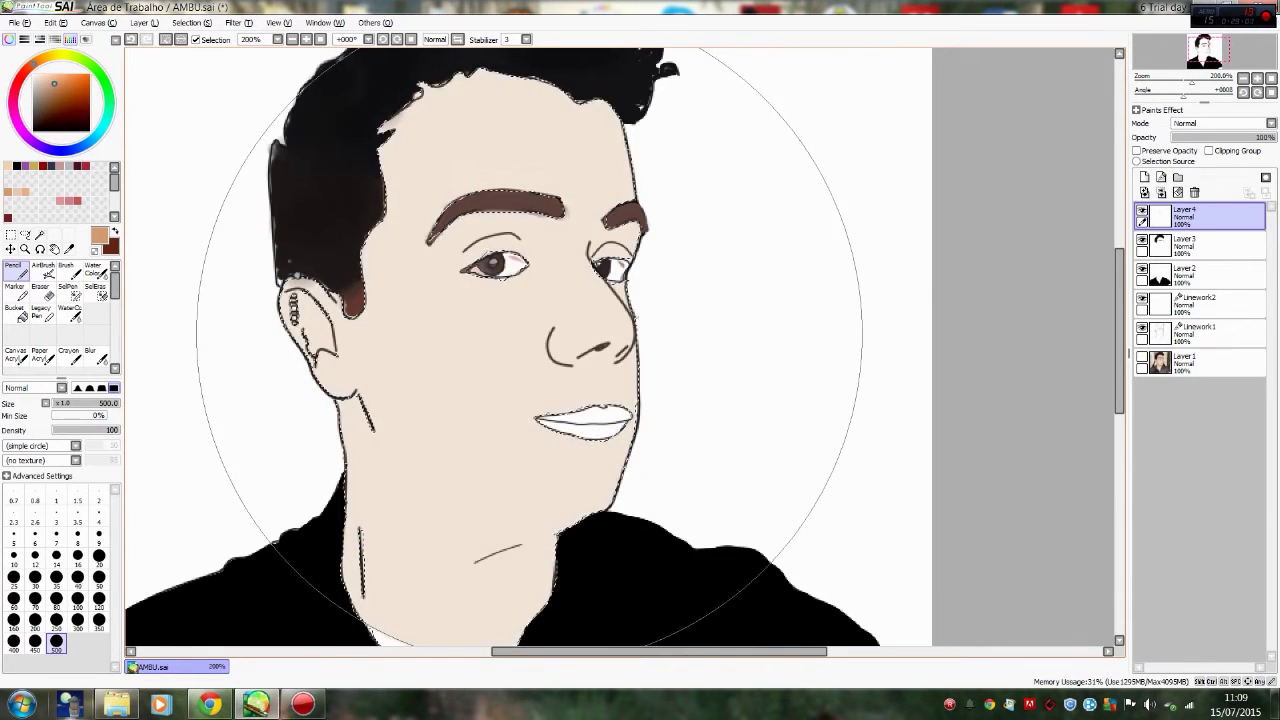
Step: Fill the selected face and ear skin on Layer4 with the tan tone using a size 500 Pencil
scroll(500, 400, "down", 5)
mouse_move(500, 571)
left_mouse_down()
mouse_move(571, 586)
mouse_move(560, 590)
left_mouse_up()
scroll(488, 408, "up", 4)
mouse_move(488, 406)
left_mouse_down()
mouse_move(461, 360)
mouse_move(480, 340)
left_mouse_up()
scroll(460, 200, "up", 3)
scroll(460, 340, "up", 3)
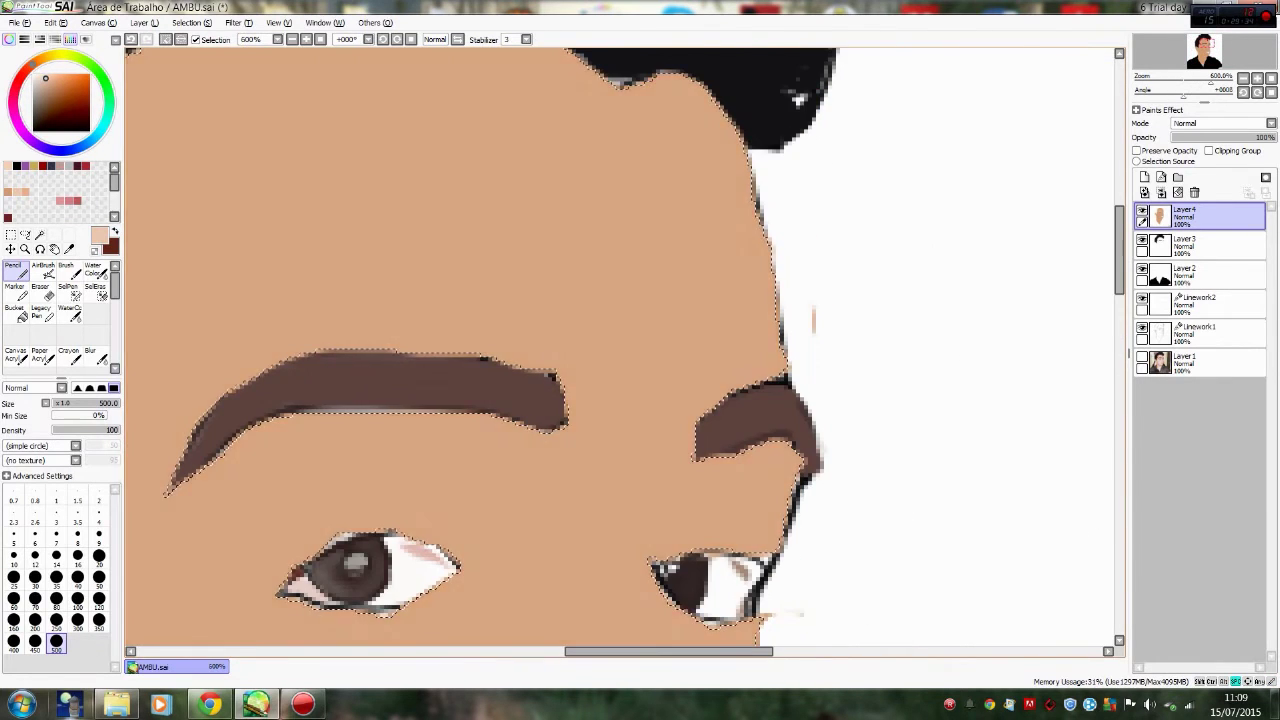
scroll(432, 329, "down", 4)
scroll(432, 335, "up", 1)
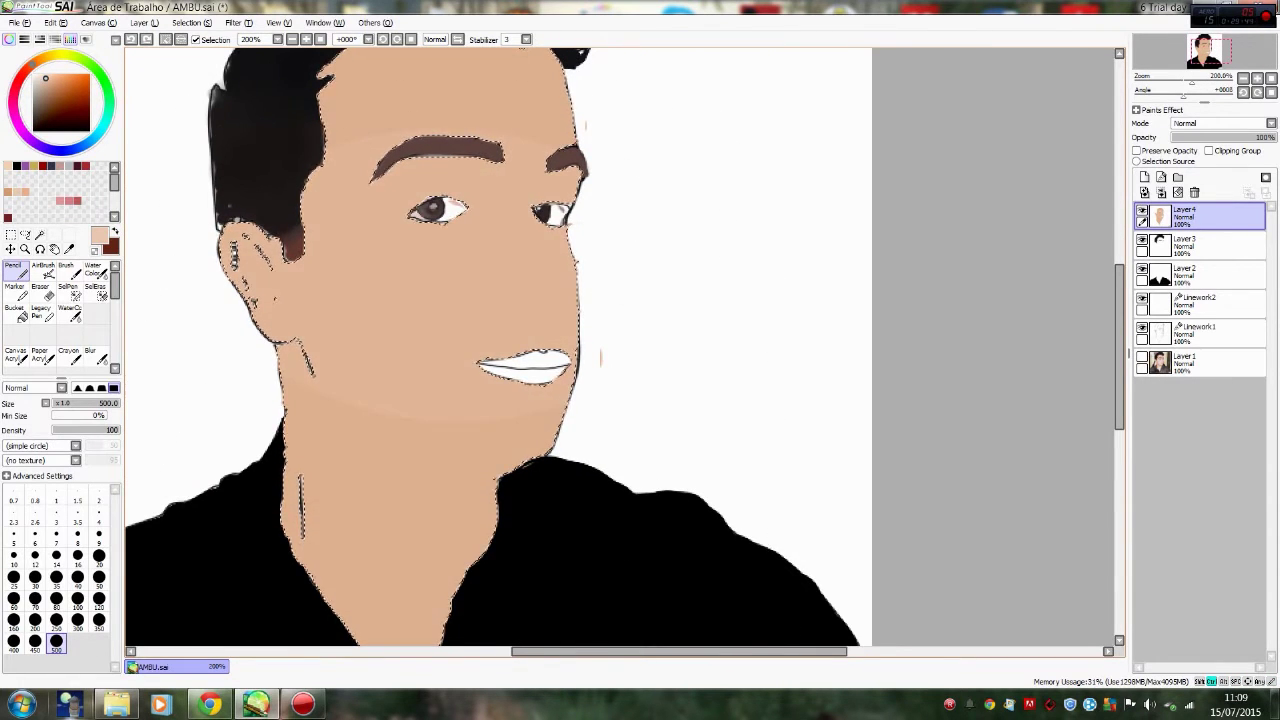
Step: Paint the selected neck evenly tan down to the collar point with the size 500 Pencil
scroll(480, 390, "down", 1)
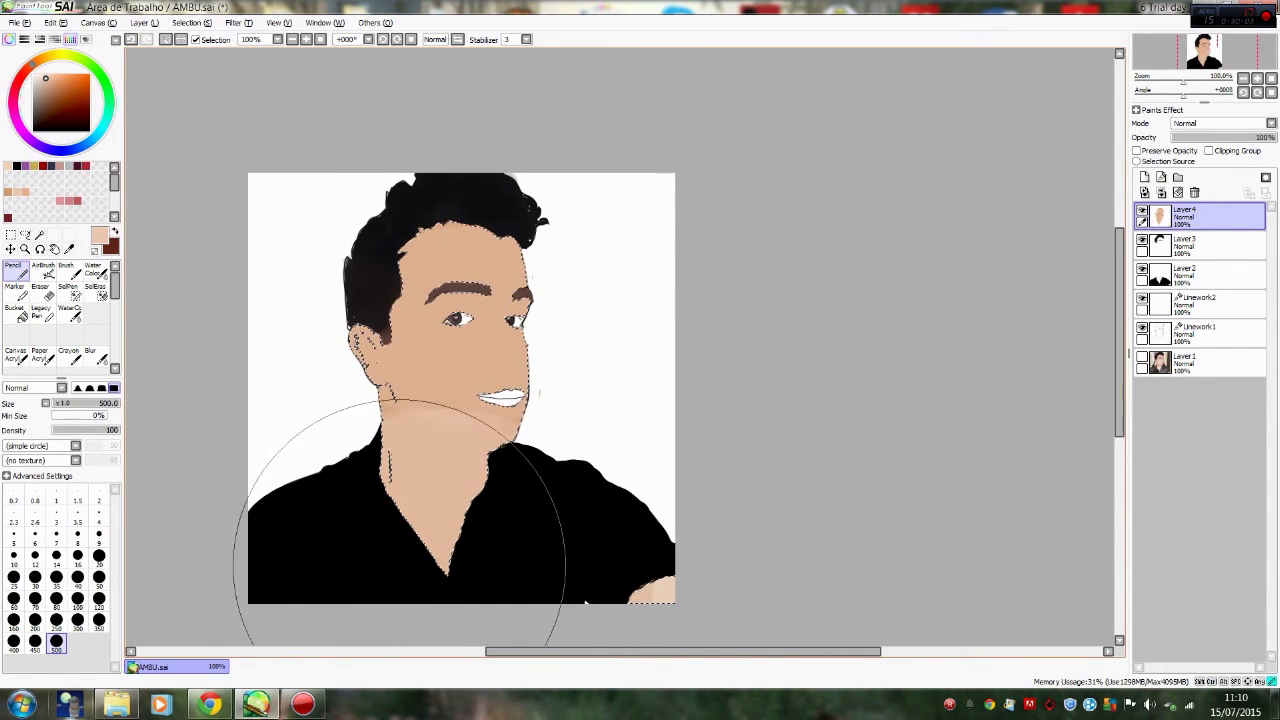
left_click_drag(460, 436, 456, 352)
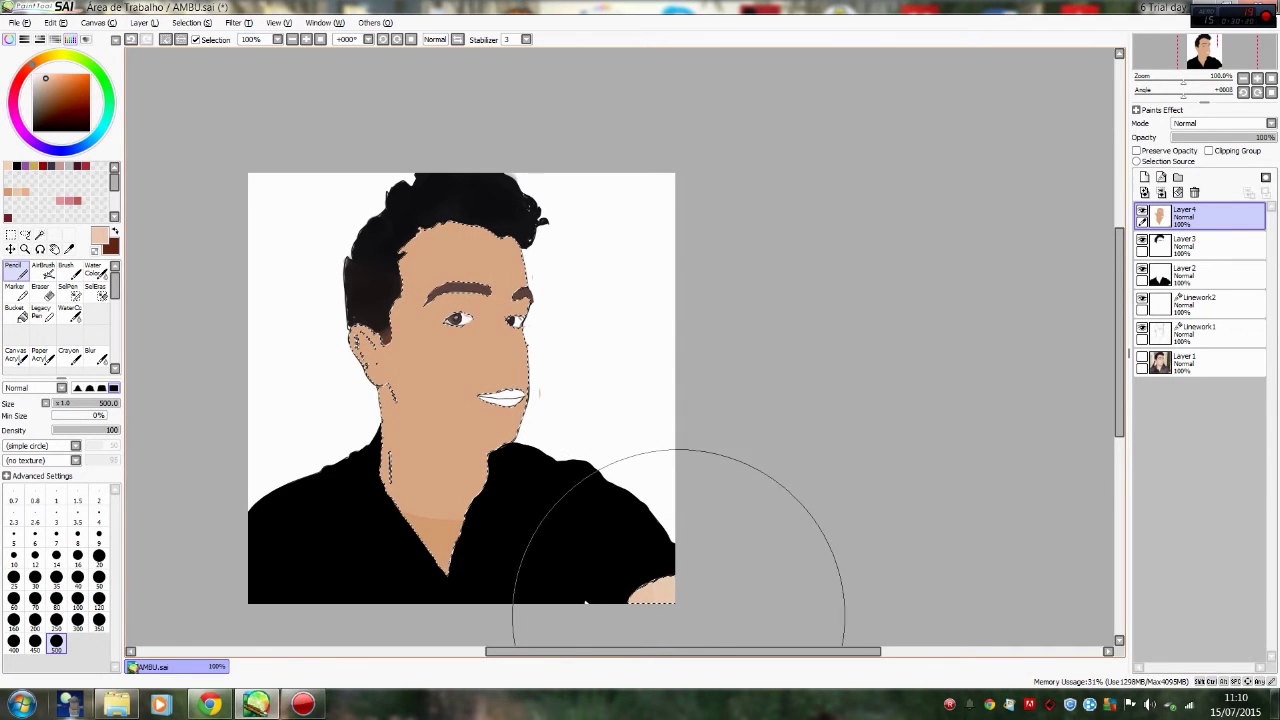
left_click_drag(671, 614, 676, 561)
left_click_drag(590, 548, 618, 461)
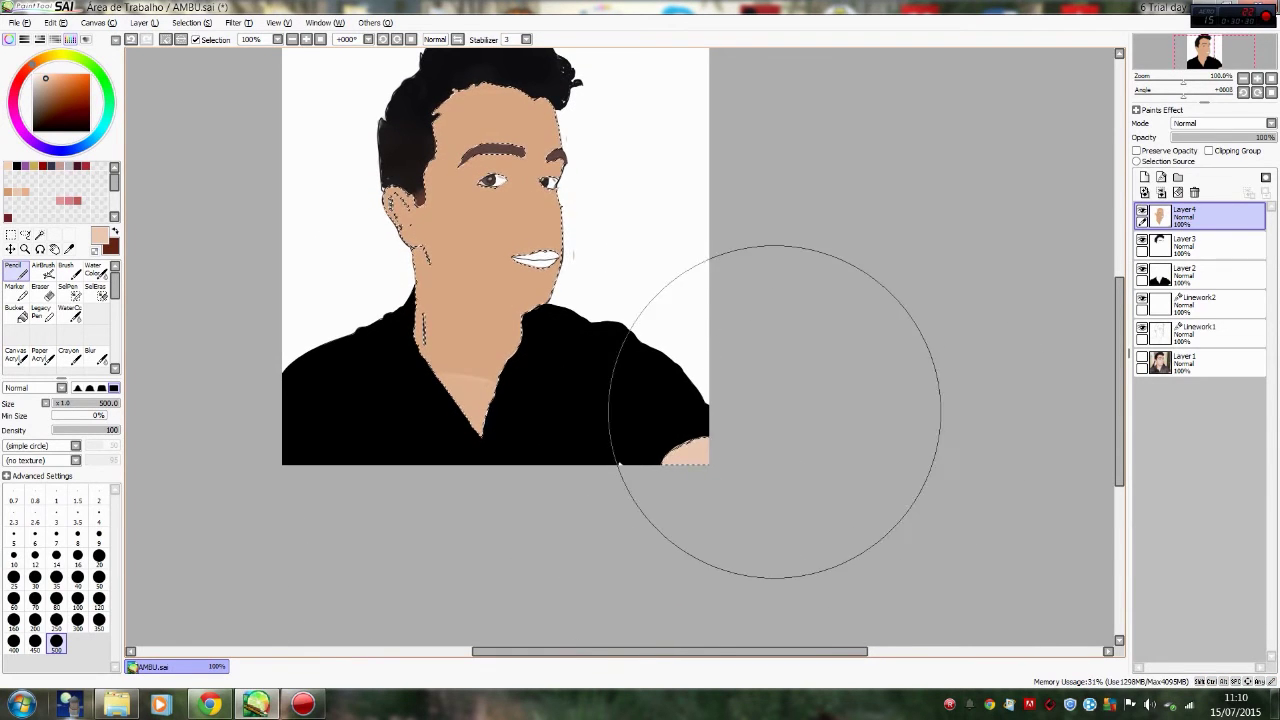
Step: Check the skin selection around the eyes and lips and deselect it
scroll(540, 390, "up", 3)
scroll(780, 604, "up", 5)
left_click(95, 291)
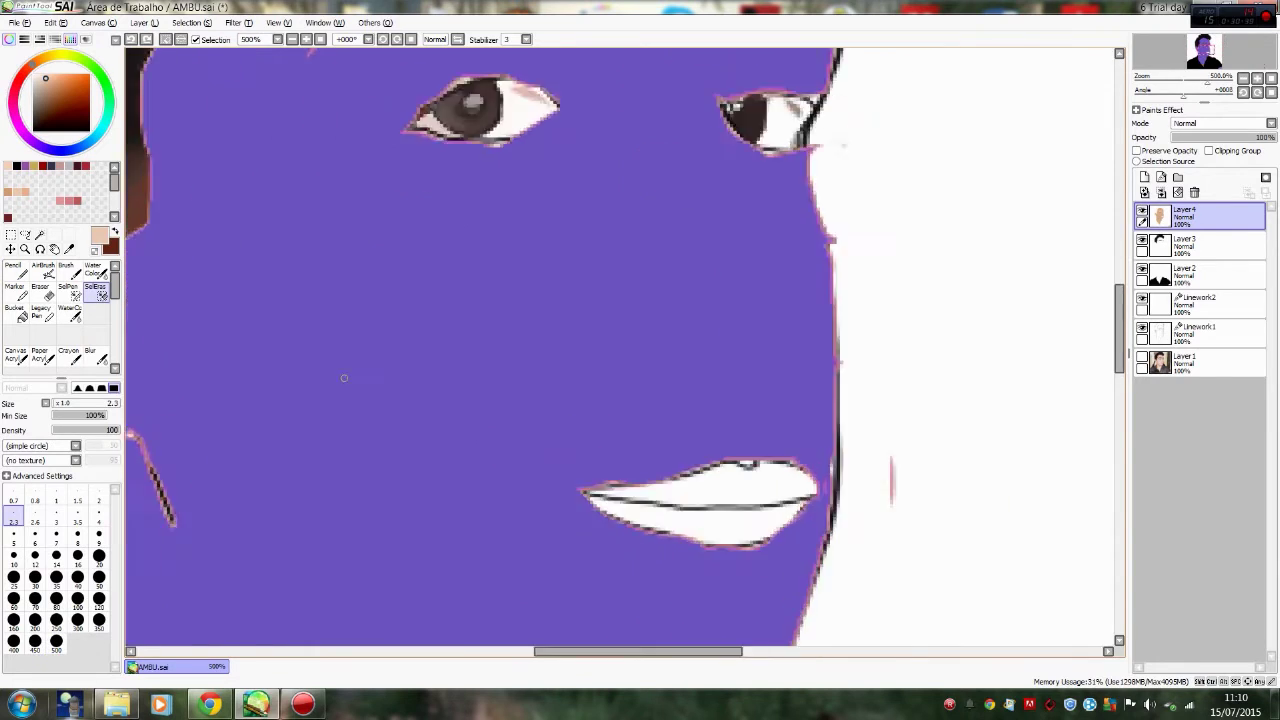
scroll(640, 360, "down", 4)
left_click(560, 442)
key("ctrl+d")
scroll(895, 590, "down", 1)
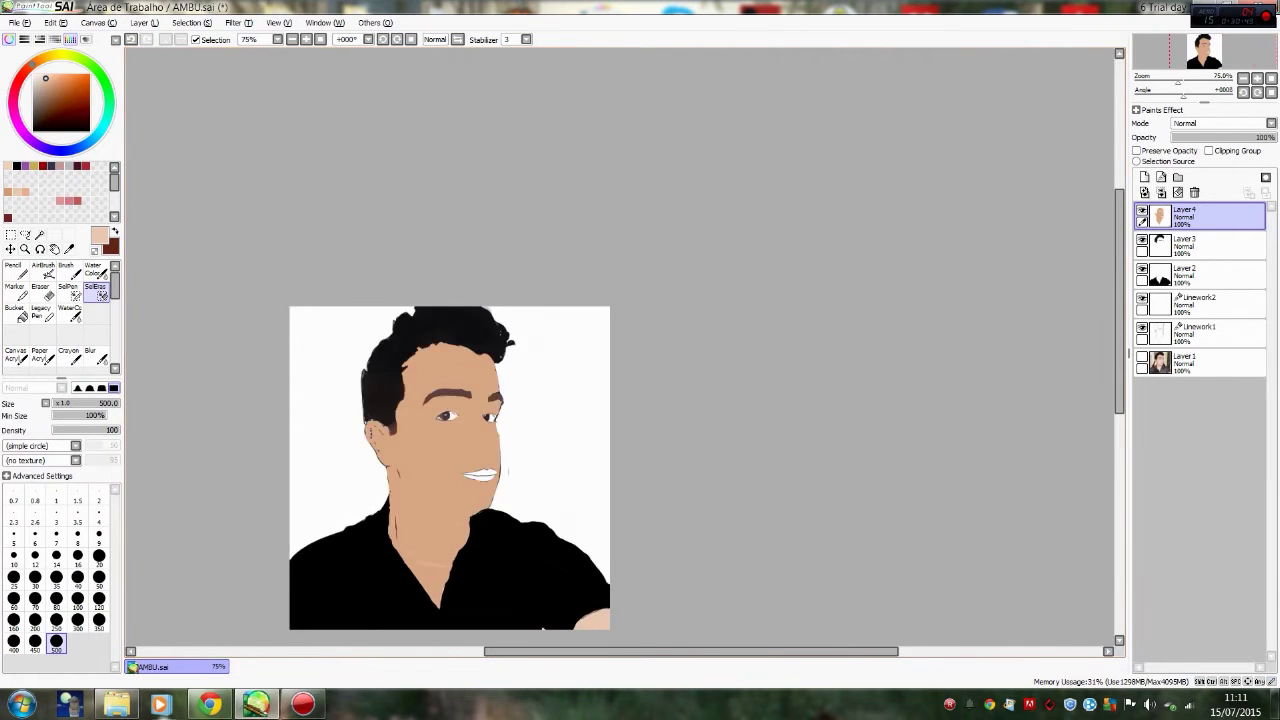
left_click(116, 704)
left_click(312, 182)
left_click(116, 704)
Step: Show the photo on Layer1 and move the Linework1 layer above Layer4
scroll(640, 360, "up", 4)
key("e")
scroll(820, 337, "up", 2)
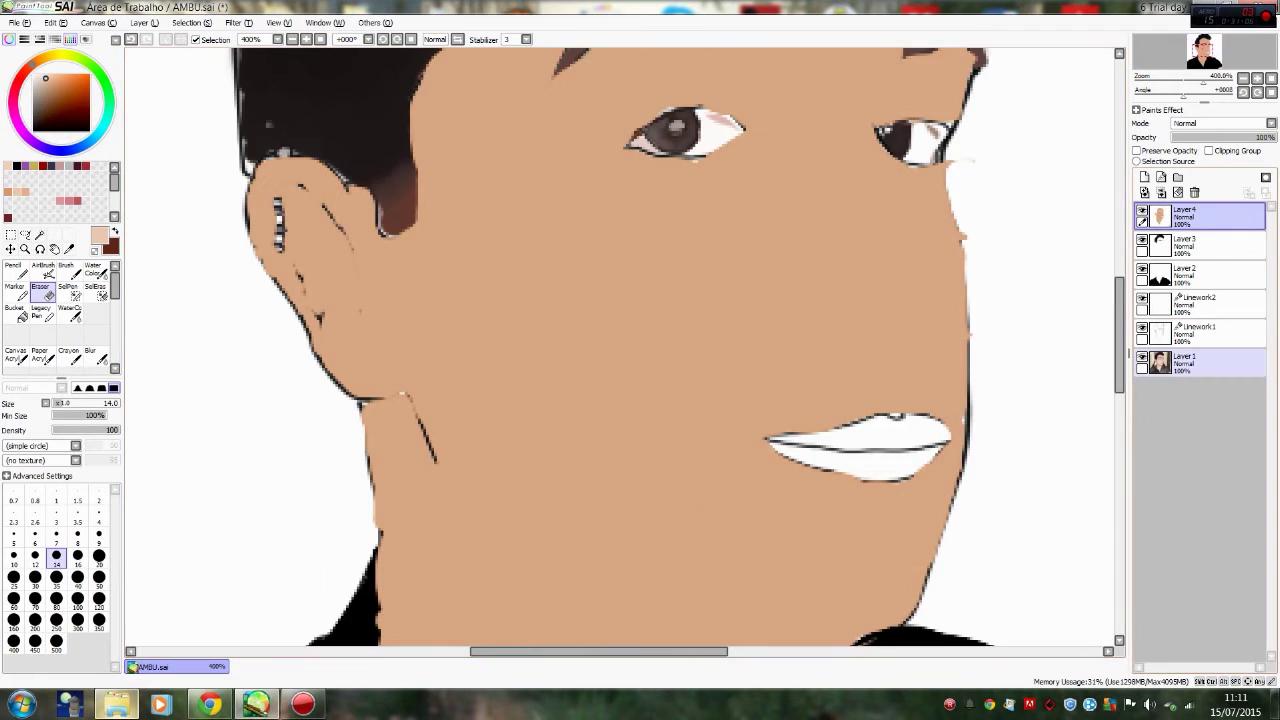
scroll(971, 314, "down", 2)
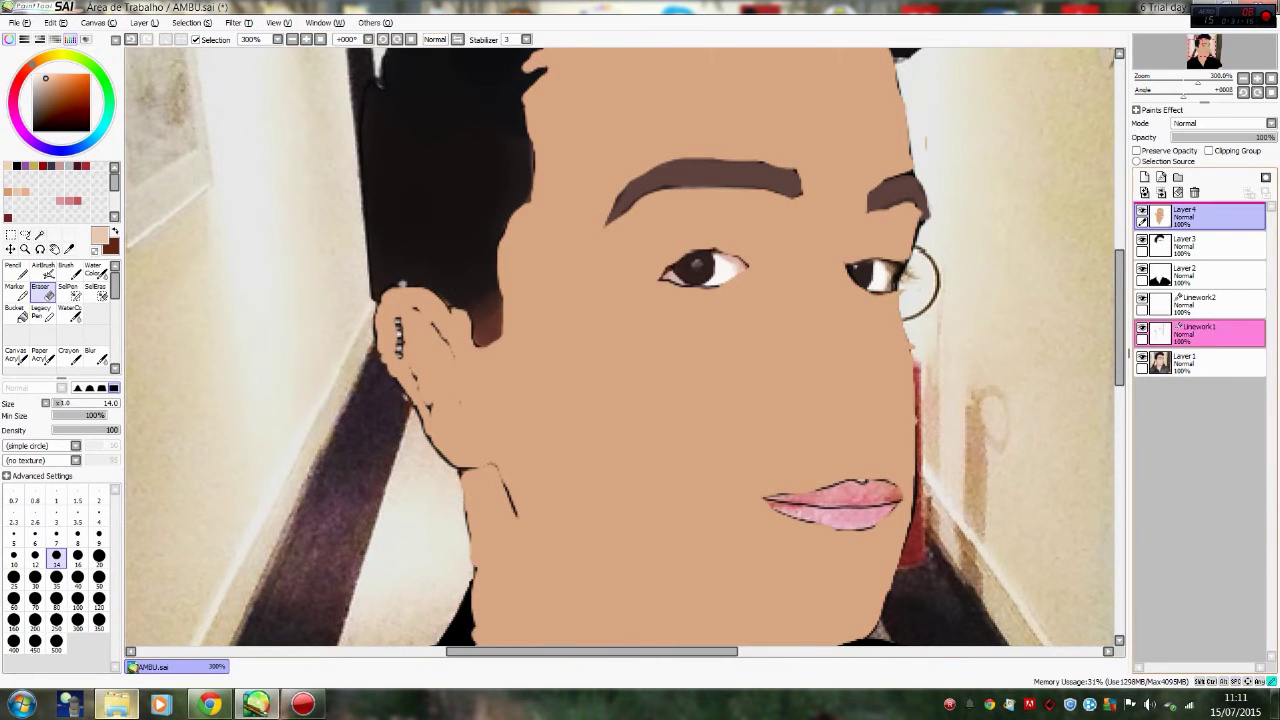
left_click(1142, 216)
left_click_drag(1200, 331, 1200, 212)
scroll(640, 350, "up", 4)
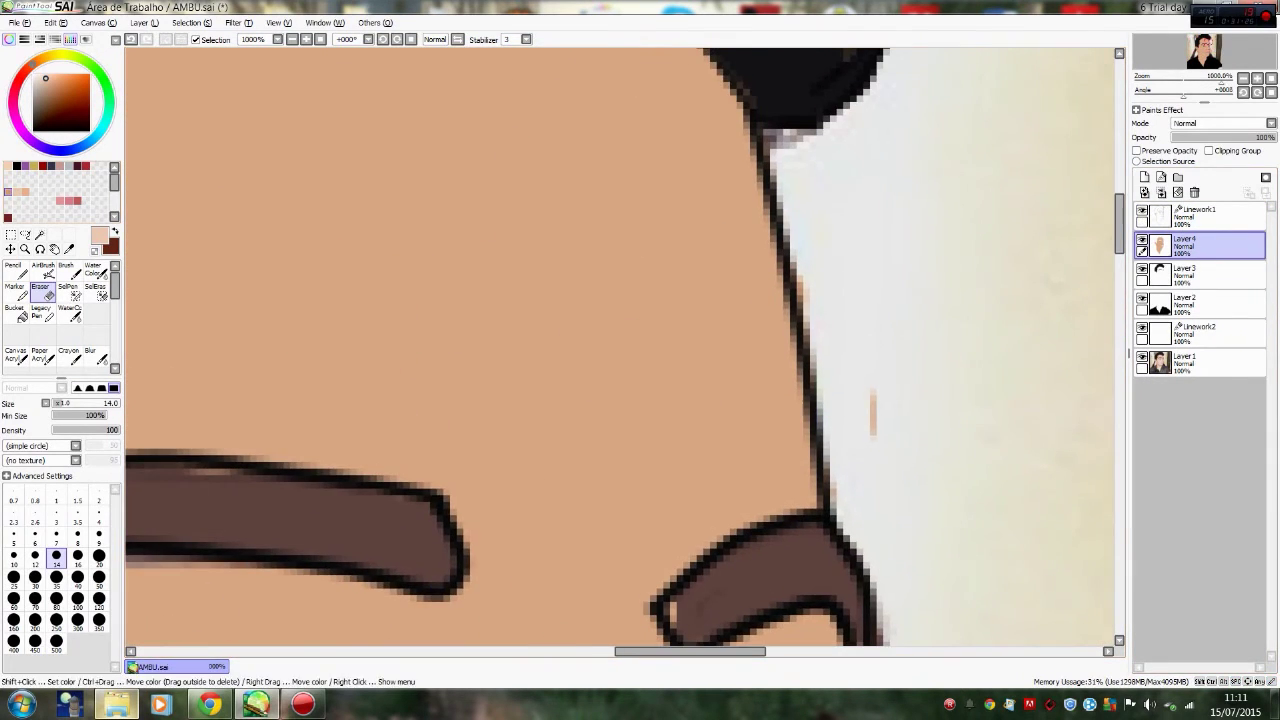
Step: Sample a darker skin tone from the photo with Layer4 hidden, and shade the forehead and hairline with a size 10 Airbrush
left_click(1142, 245)
left_click(43, 270)
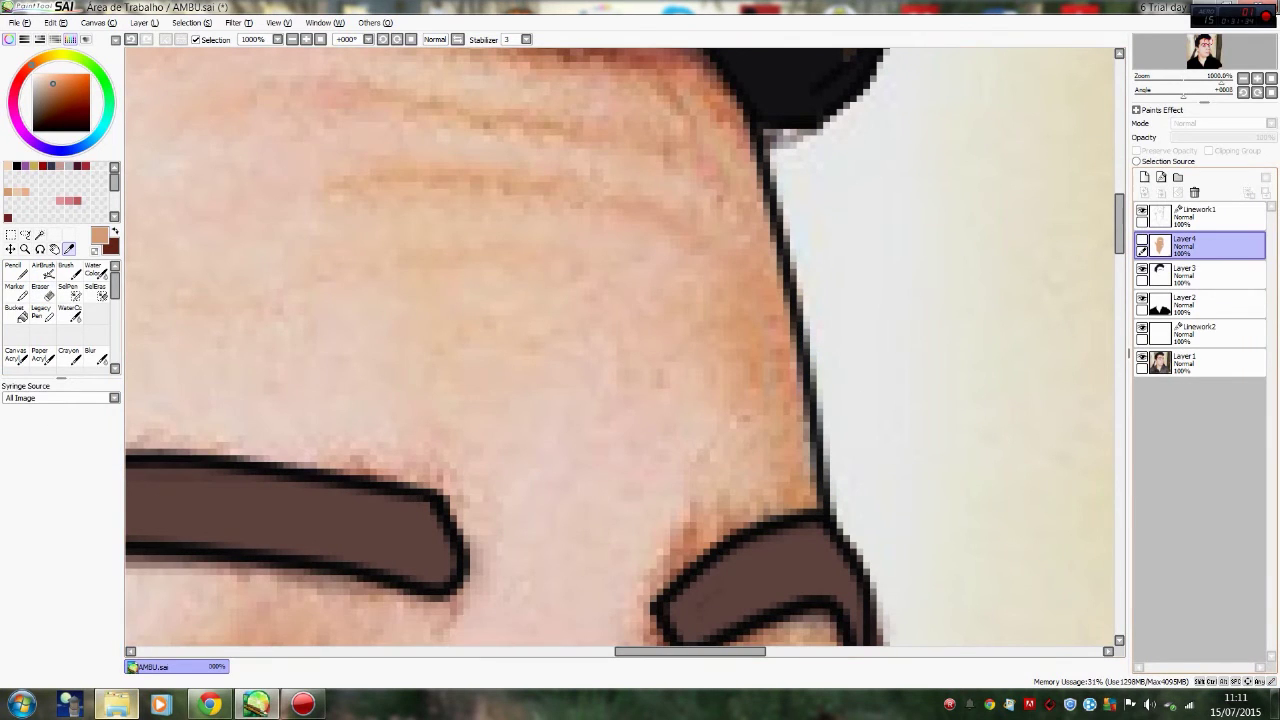
left_click(1142, 245)
scroll(740, 373, "down", 3)
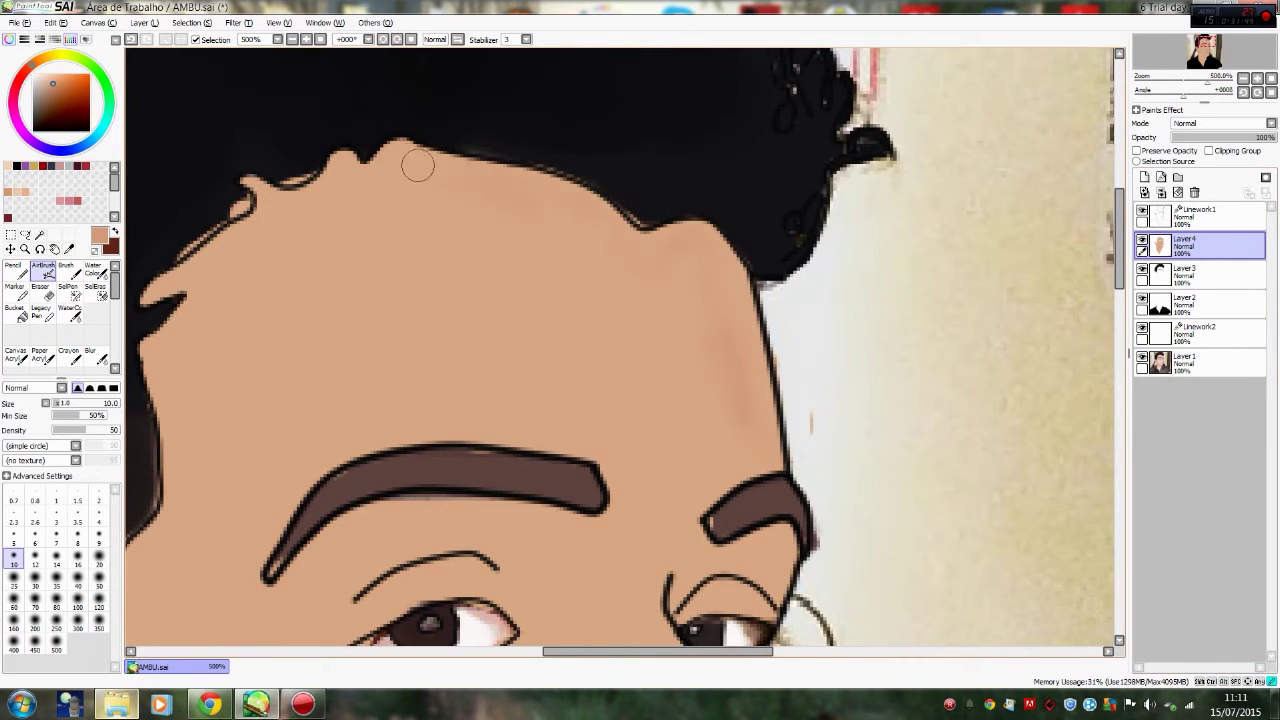
left_click_drag(177, 436, 362, 288)
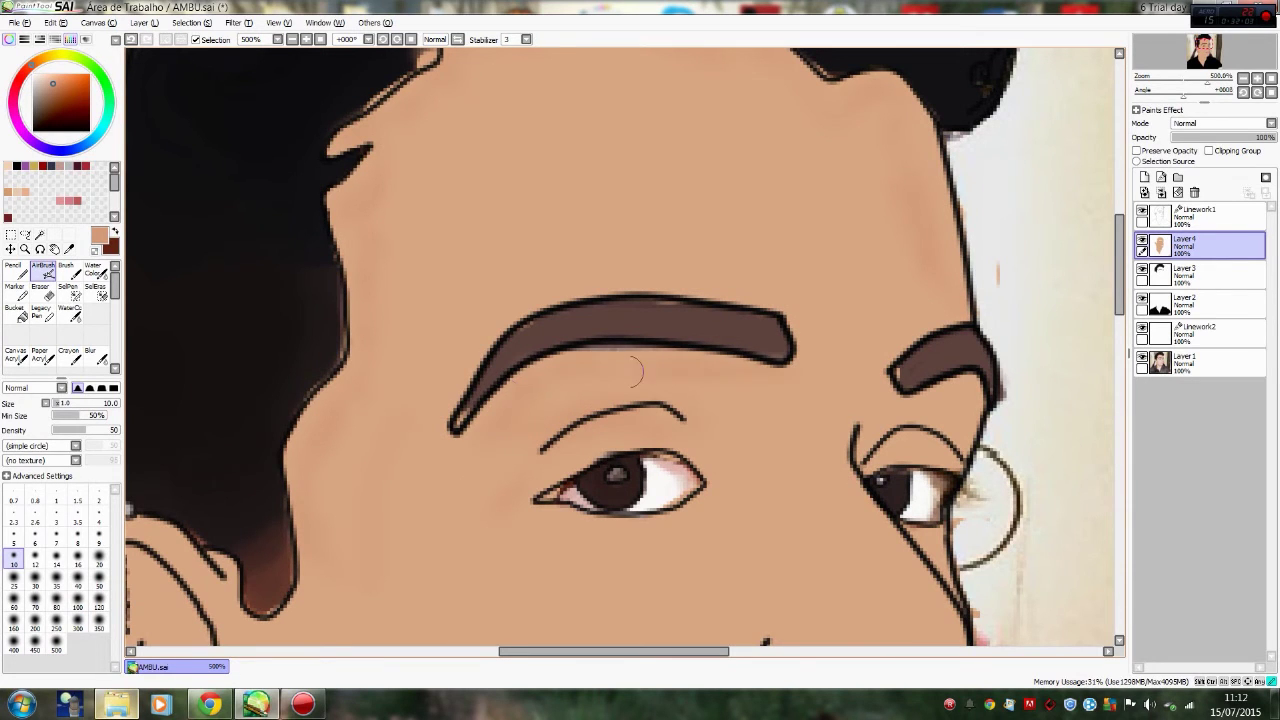
Step: Compare the skin layer with the photo and airbrush shading beside the nose and around the lips
scroll(745, 370, "down", 3)
scroll(705, 341, "up", 1)
scroll(705, 345, "down", 3)
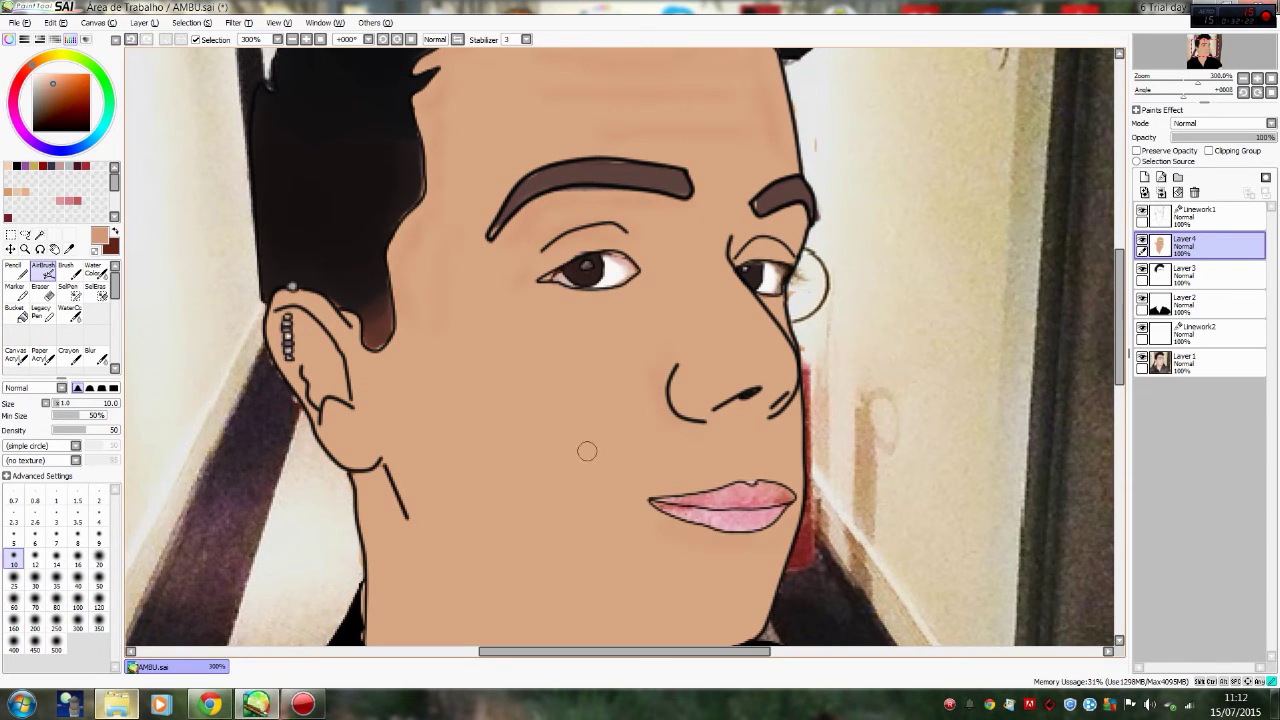
left_click(1142, 240)
left_click(1142, 240)
scroll(620, 350, "down", 3)
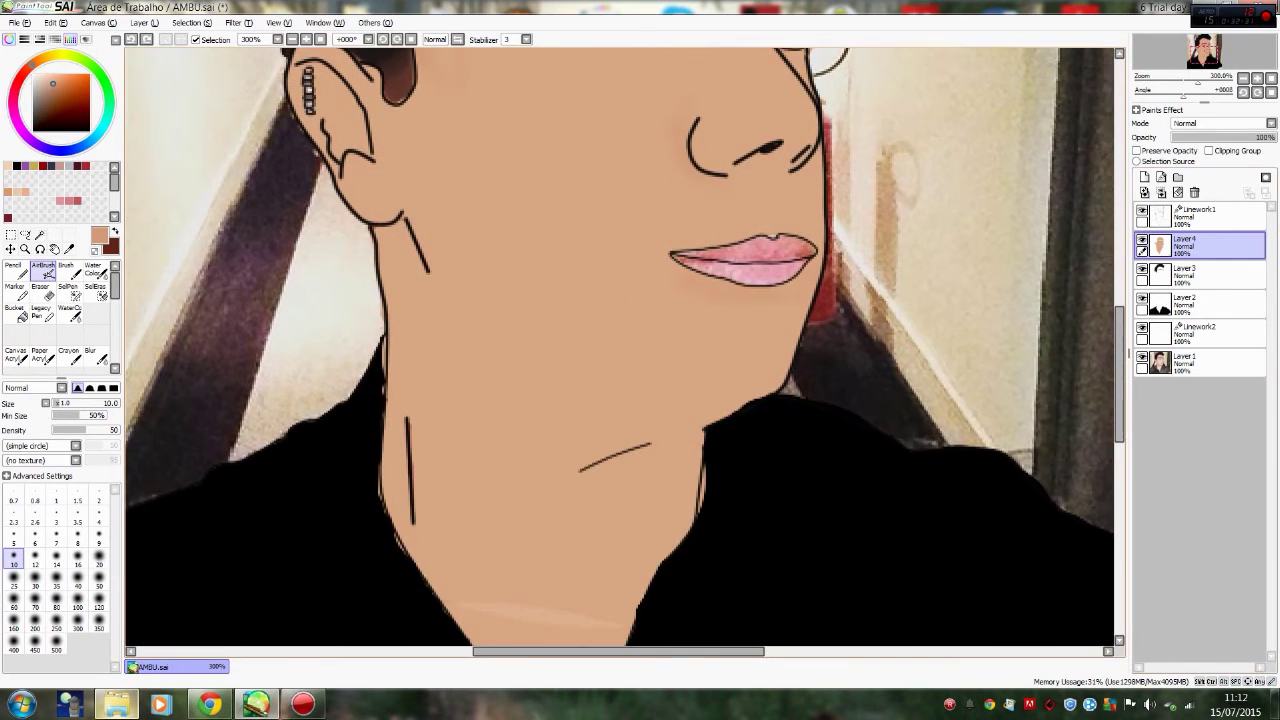
Step: Undo the last airbrush stroke and shade the jawline and neck with a size 30 Airbrush
key("ctrl+z")
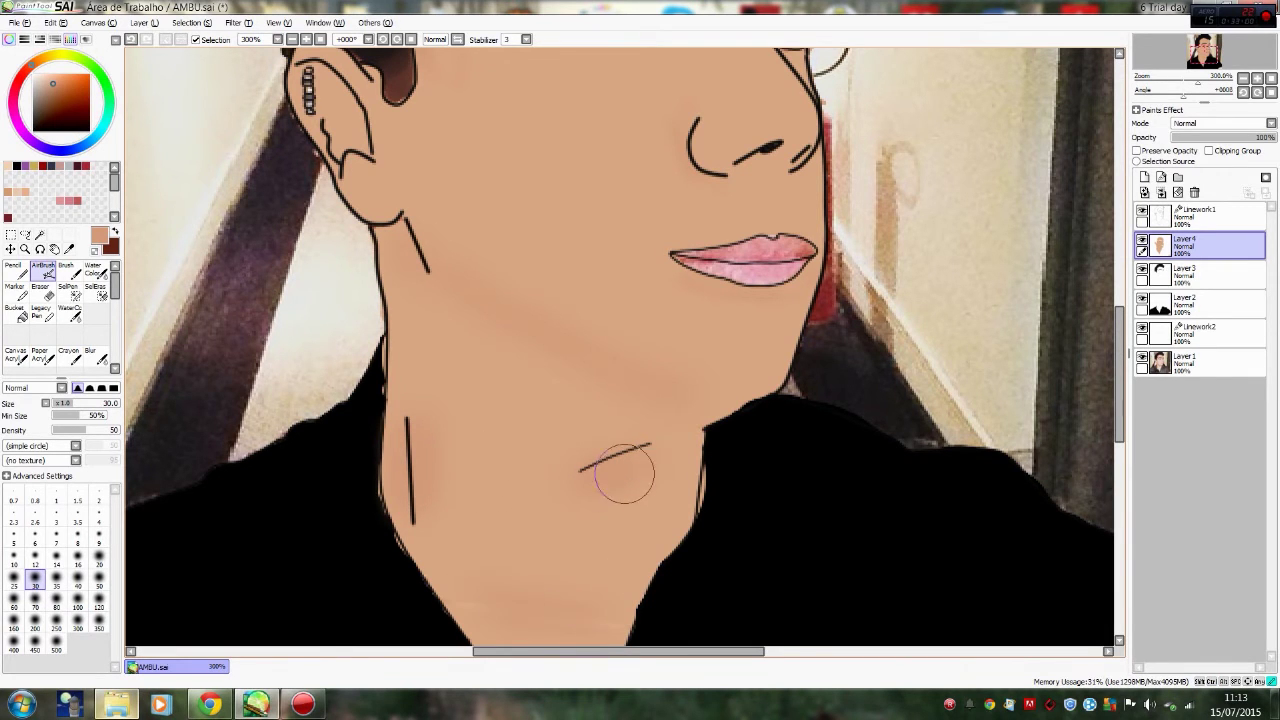
scroll(622, 474, "down", 4)
scroll(566, 363, "up", 5)
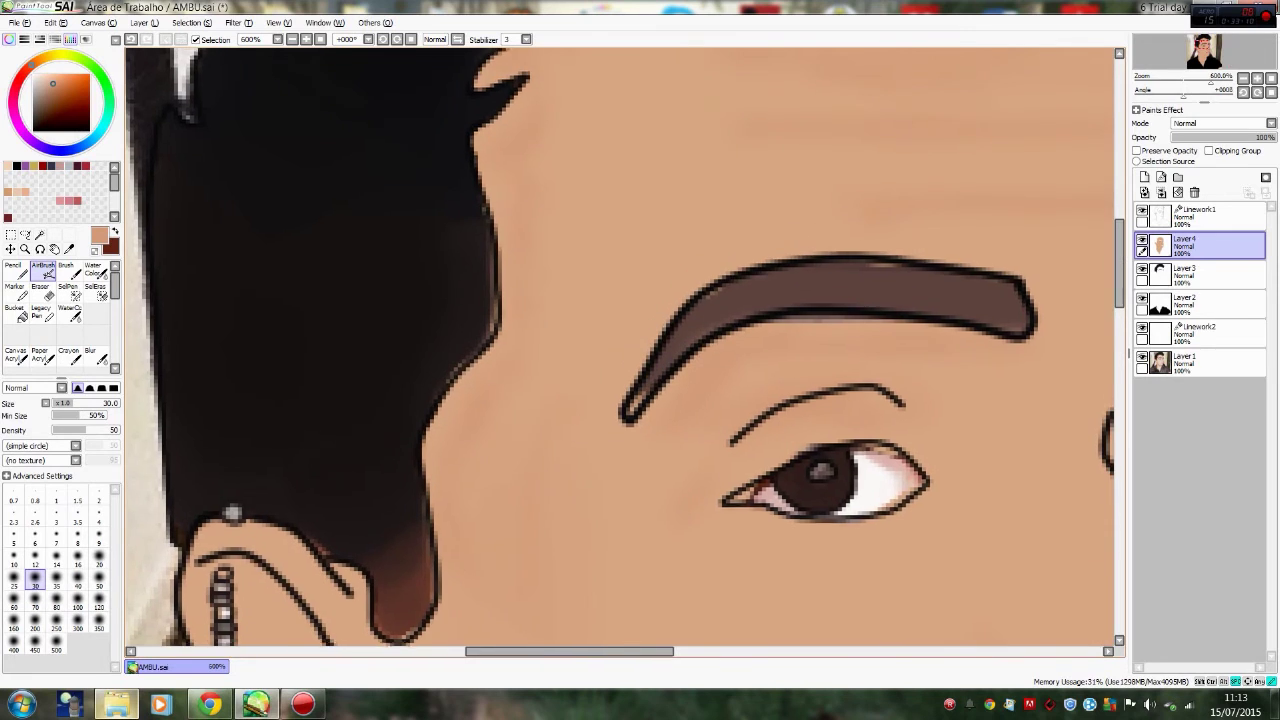
scroll(569, 286, "down", 4)
scroll(416, 407, "up", 3)
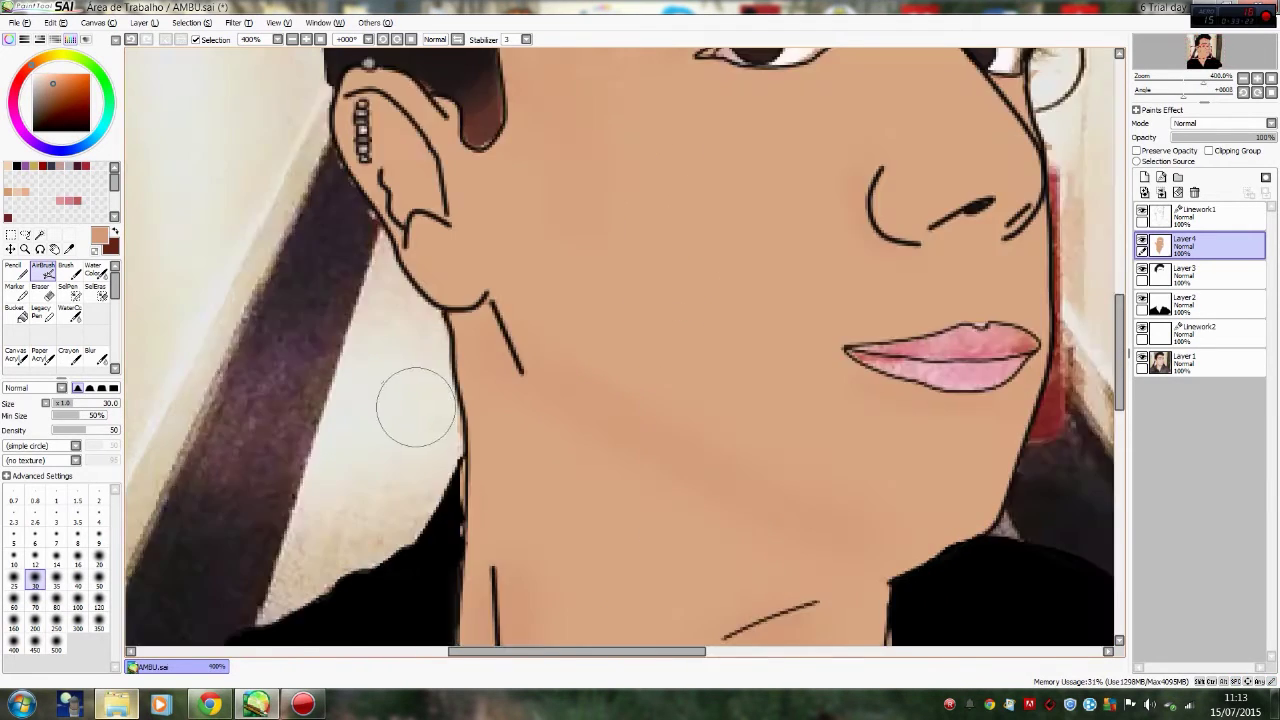
scroll(416, 407, "down", 2)
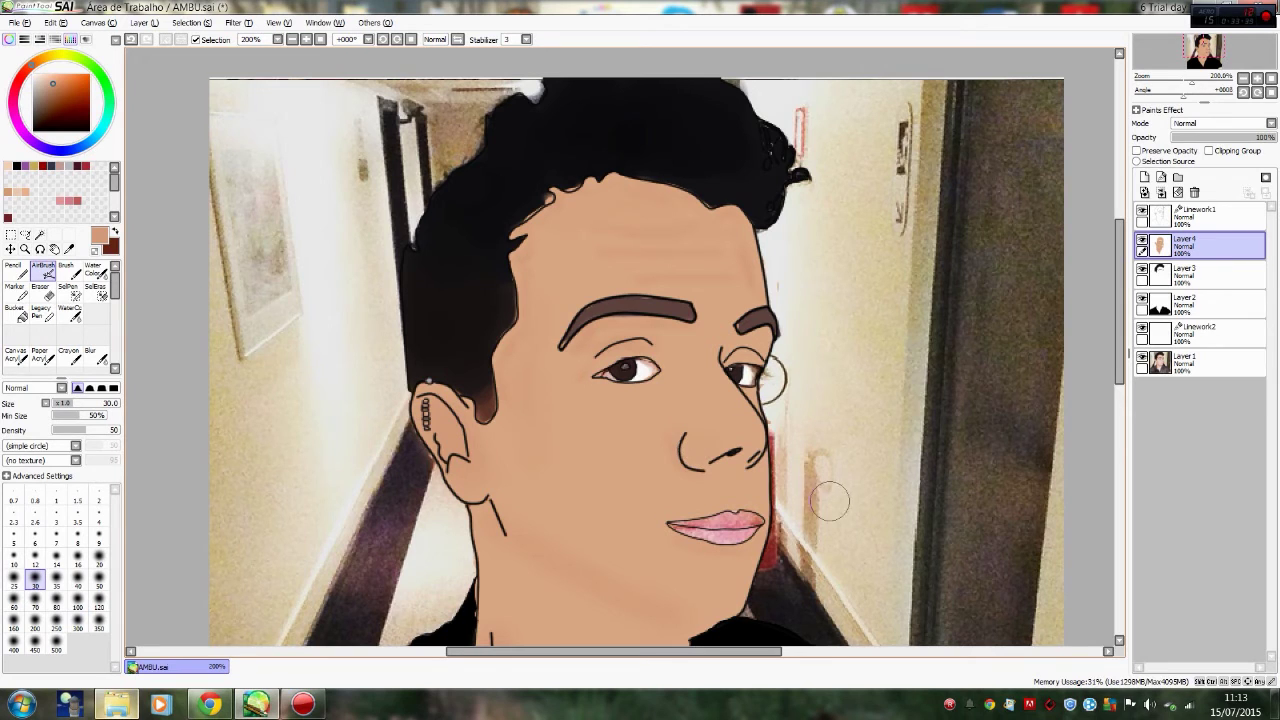
Step: Hide the photo on Layer1 and erase the skin colour overflow outside the face contour with a size 14 Eraser
left_click(1142, 357)
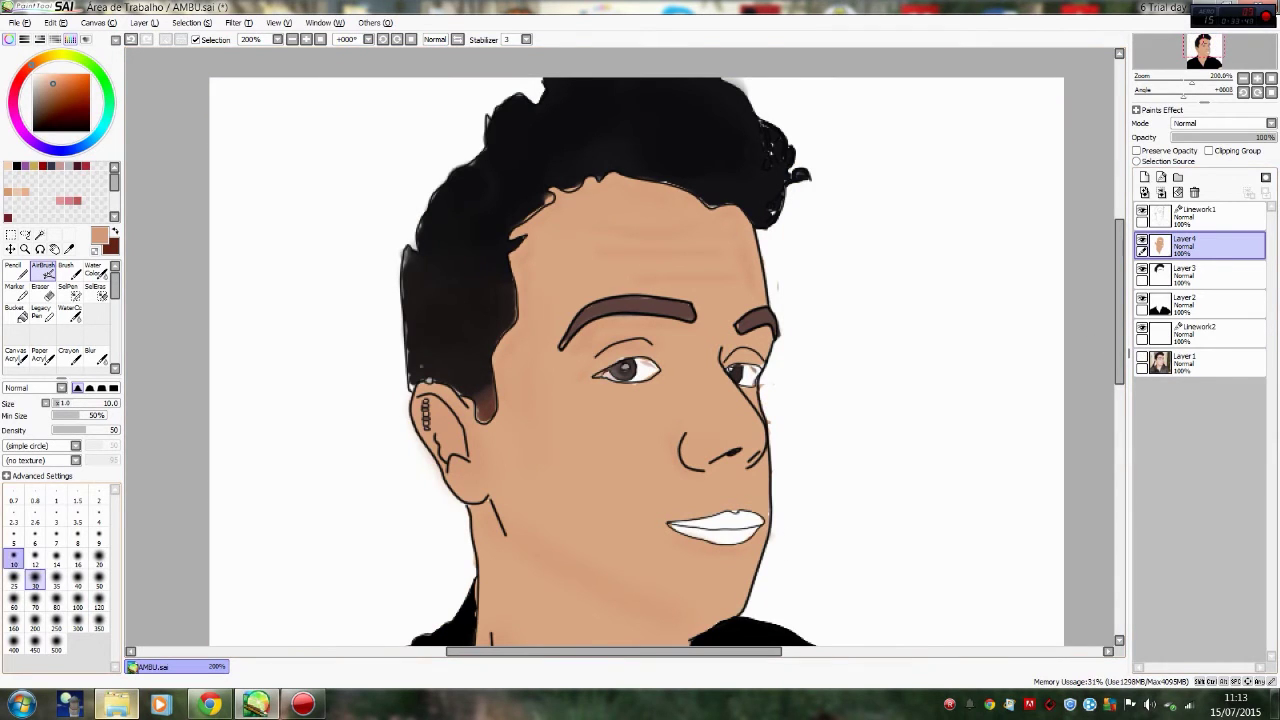
scroll(726, 415, "up", 3)
key("e")
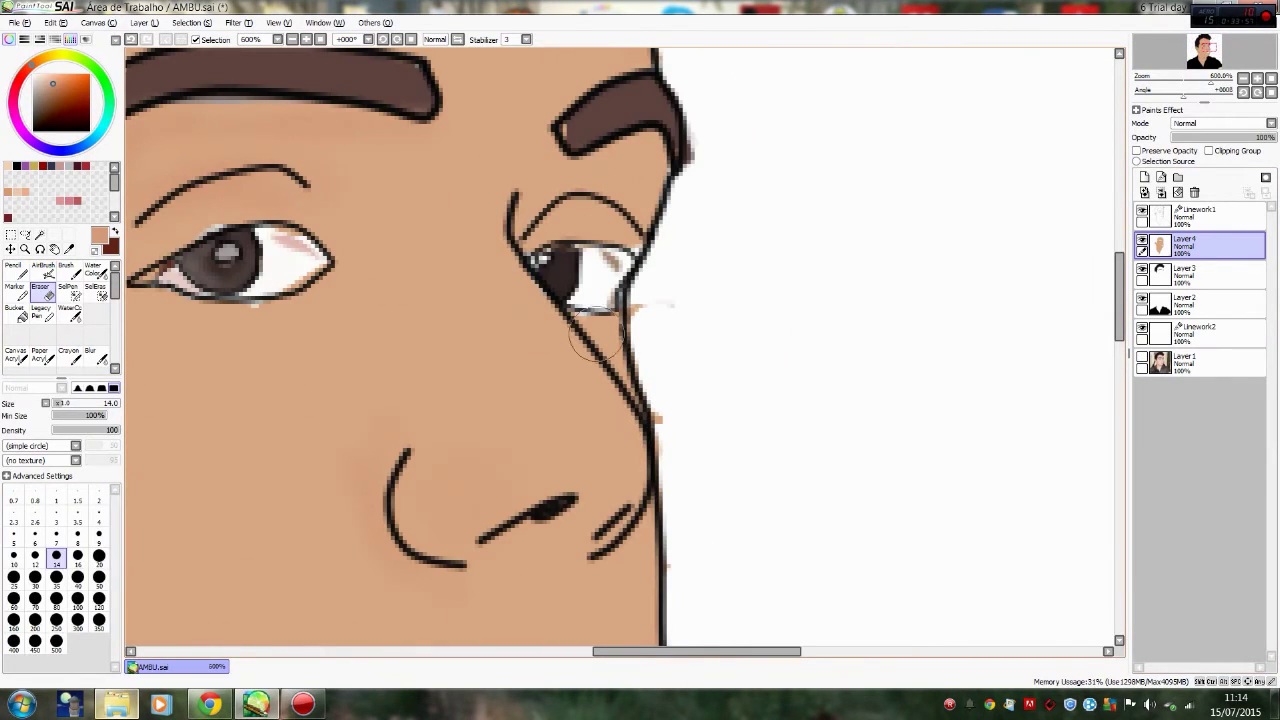
scroll(671, 372, "down", 3)
scroll(731, 266, "up", 4)
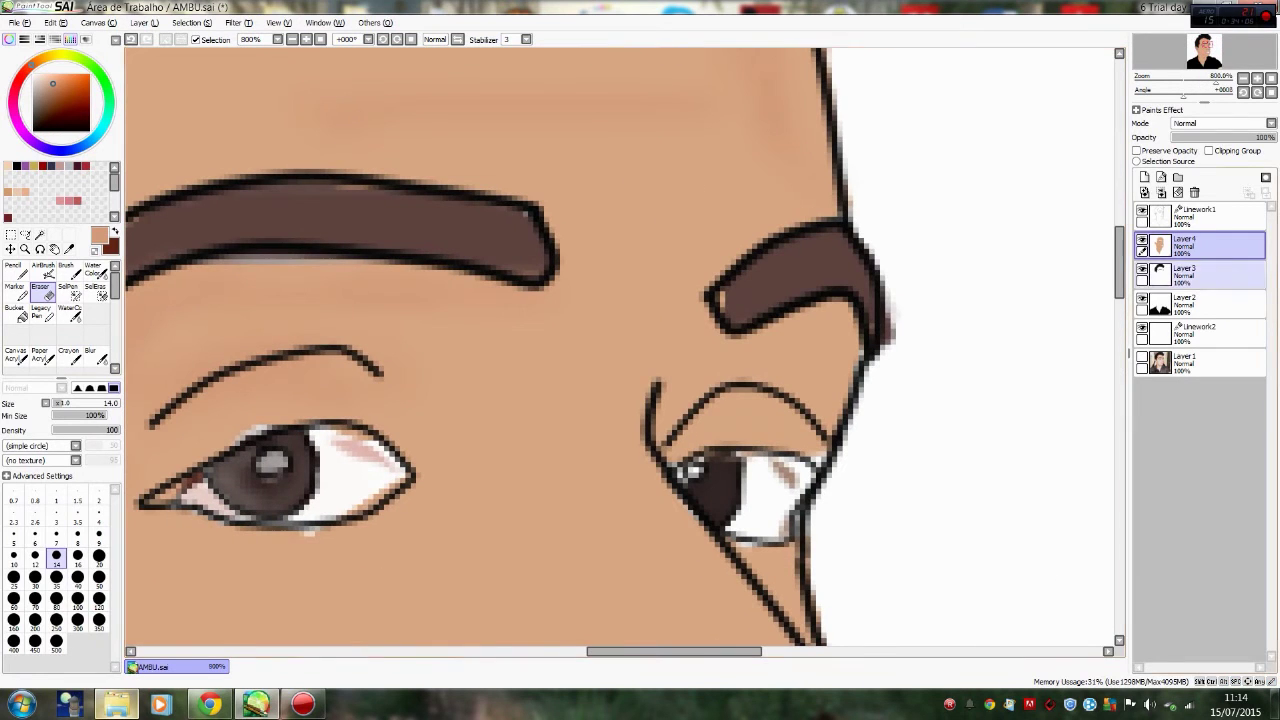
Step: Sample the eyebrow brown on Layer3 and fill the gaps inside both eyebrow outlines with a size 10 Airbrush
left_click(1200, 275)
left_click(44, 272)
left_click_drag(400, 300, 655, 405)
left_click(293, 420, "alt")
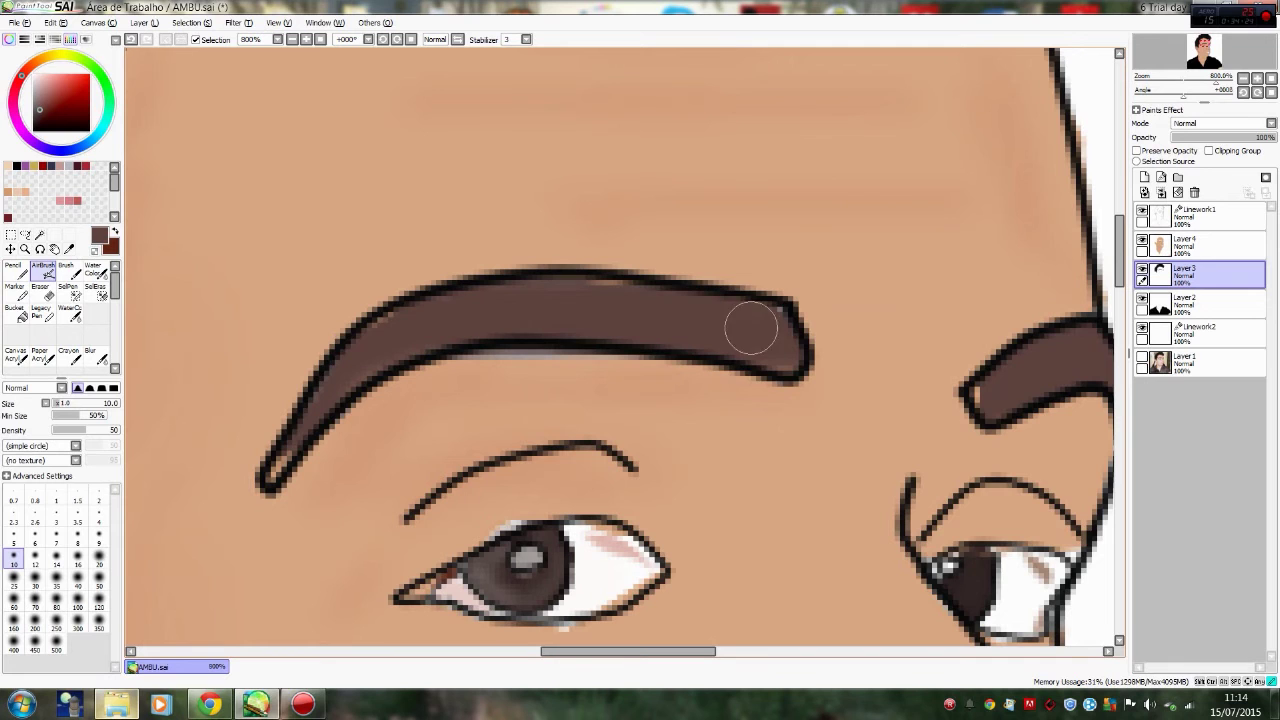
left_click_drag(1022, 396, 652, 426)
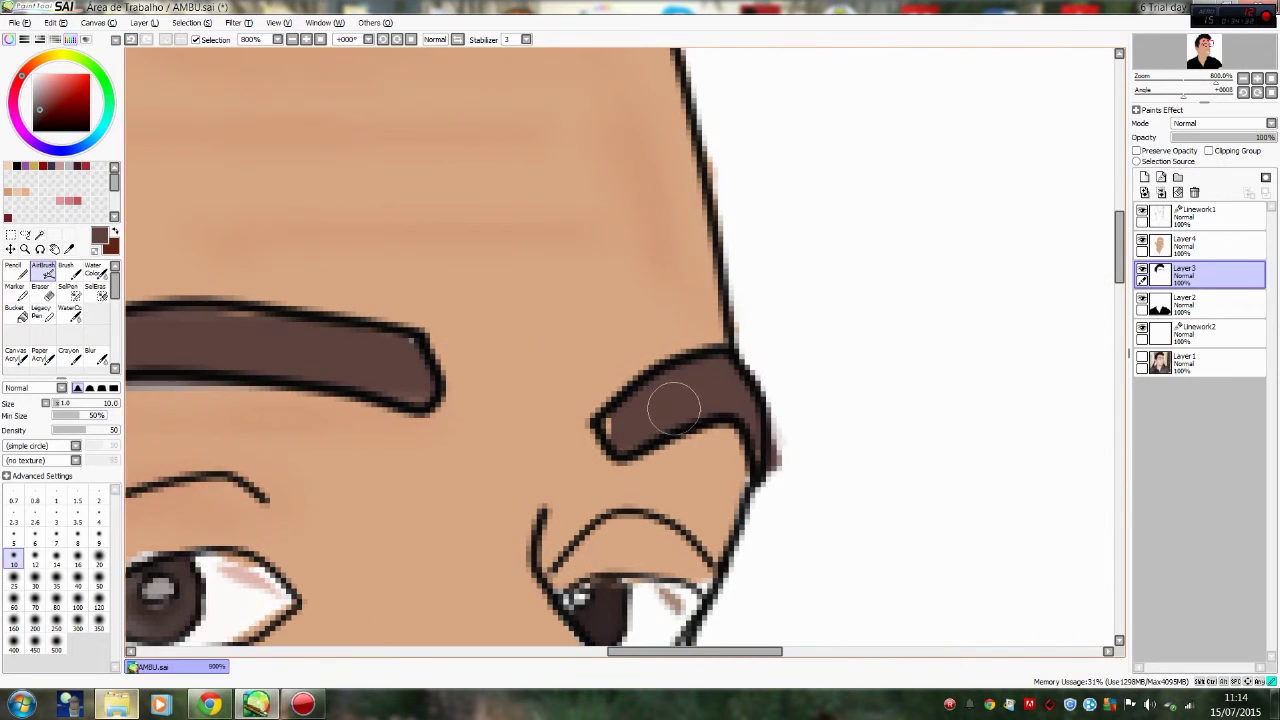
scroll(248, 400, "down", 4)
scroll(248, 400, "up", 2)
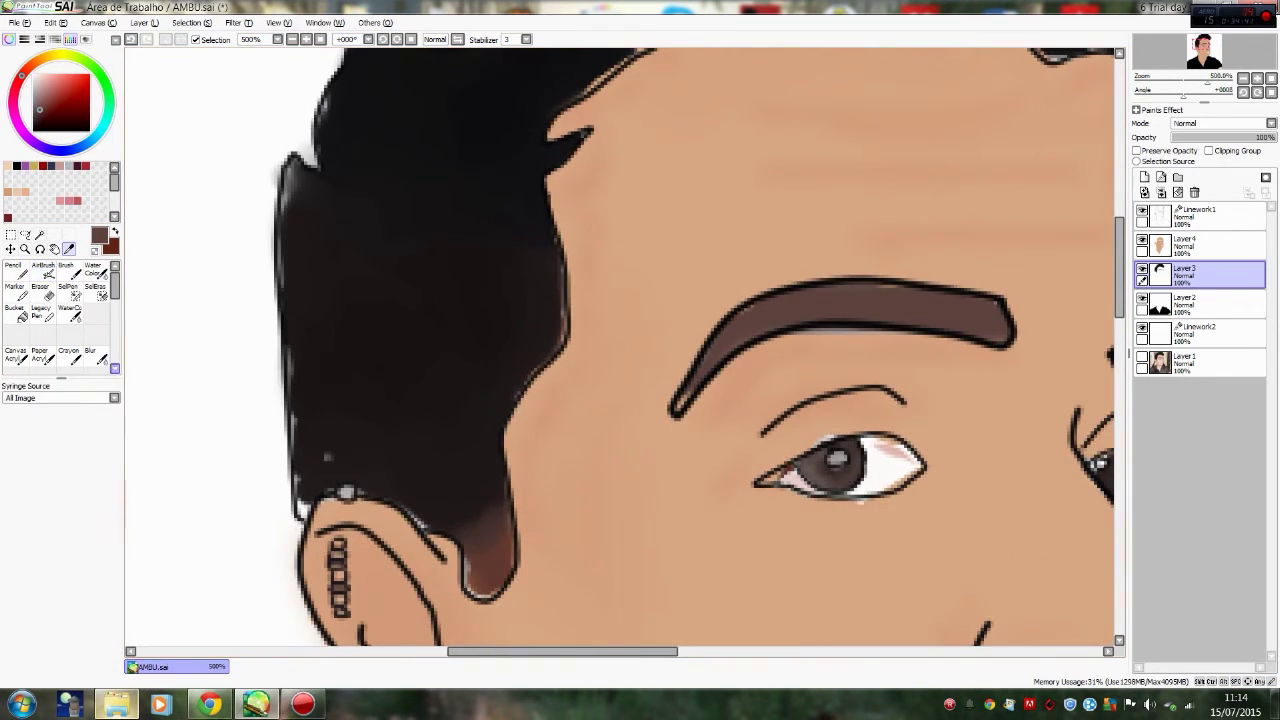
key("alt+Tab")
left_click(310, 303)
key("alt+Tab")
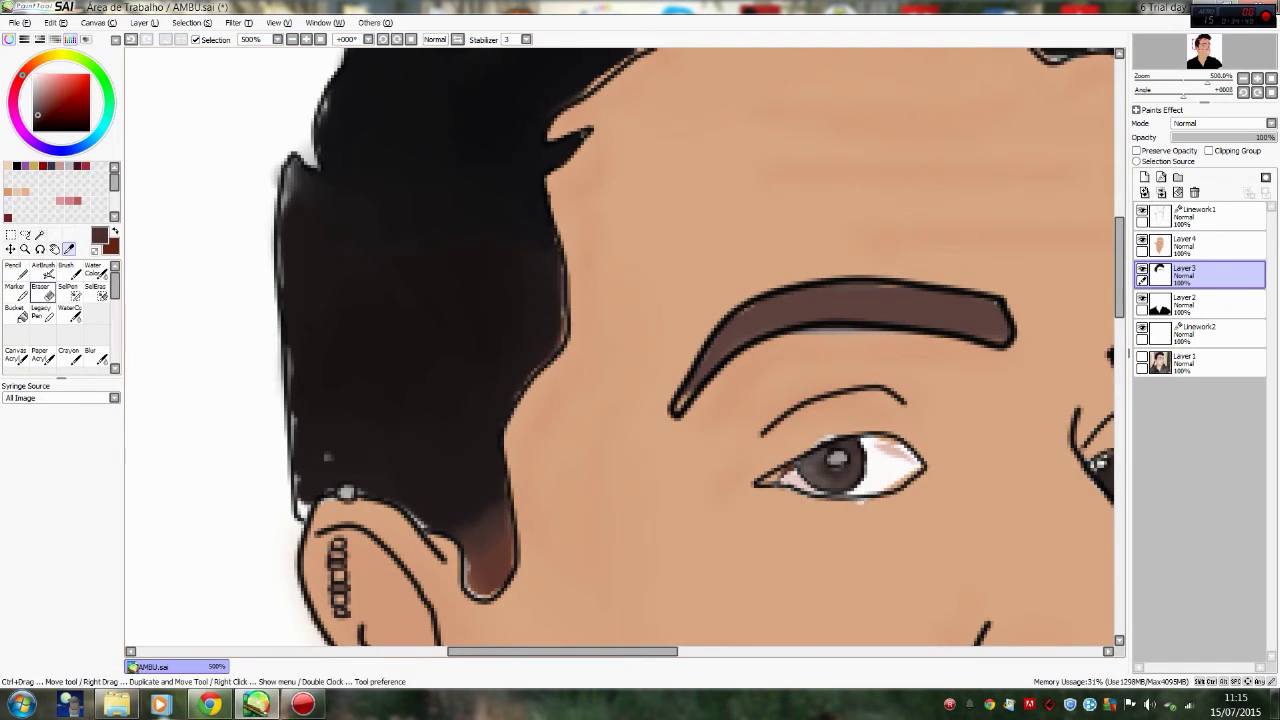
Step: Airbrush dark brown over the side of the hair above the ear on Layer3 at size 60
key("bracketright")
key("bracketright")
key("bracketright")
key("bracketright")
key("bracketright")
key("bracketright")
key("bracketright")
key("bracketright")
key("bracketright")
key("bracketright")
mouse_move(357, 394)
left_mouse_down()
mouse_move(455, 292)
mouse_move(410, 406)
mouse_move(406, 317)
mouse_move(326, 227)
mouse_move(359, 382)
mouse_move(327, 438)
mouse_move(456, 351)
mouse_move(427, 205)
mouse_move(486, 386)
left_mouse_up()
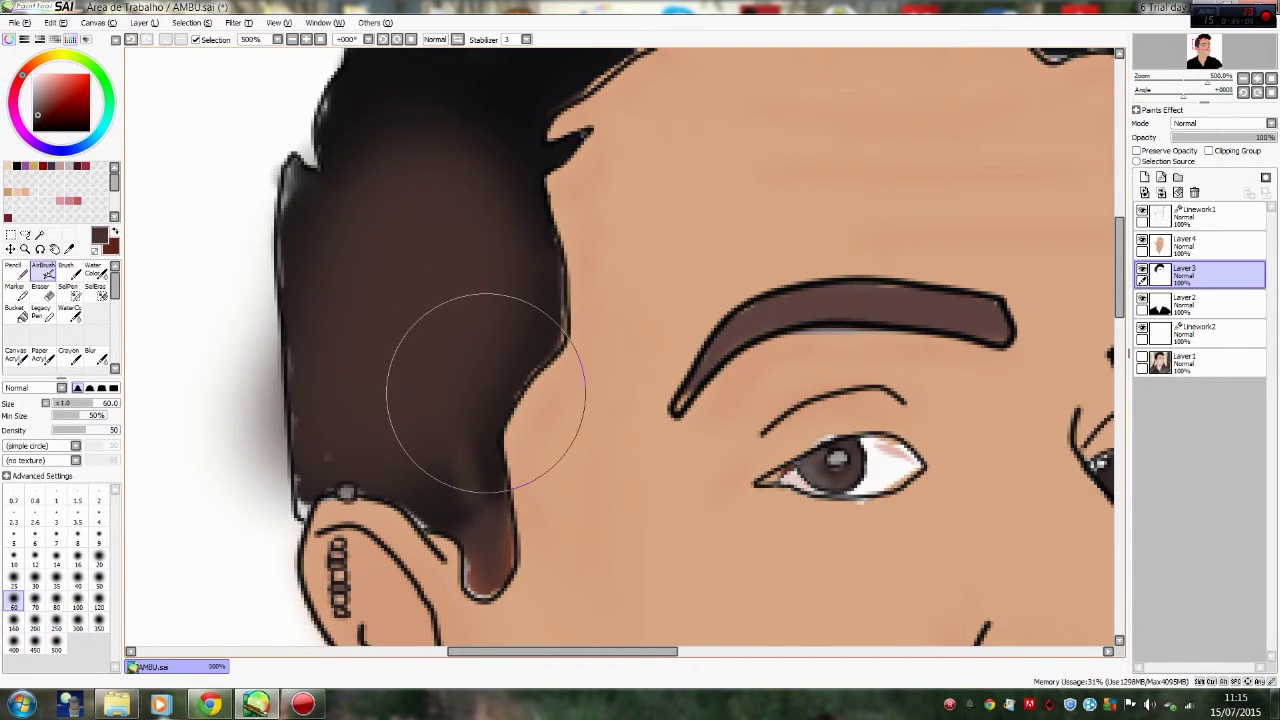
Step: Continue the dark brown airbrushing along the upper side and across the top of the hair
scroll(486, 386, "up", 3)
scroll(514, 157, "down", 1)
scroll(514, 229, "up", 2)
left_click_drag(514, 229, 580, 243)
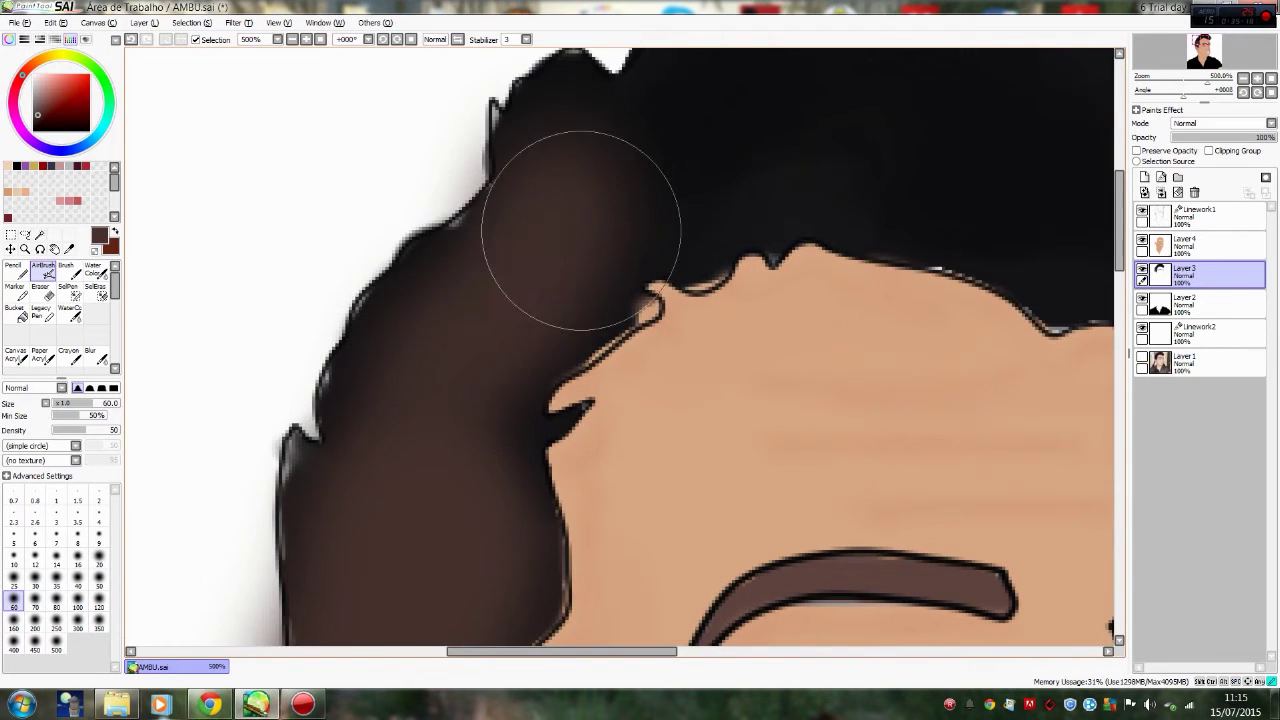
scroll(580, 243, "up", 3)
mouse_move(350, 382)
left_mouse_down()
mouse_move(531, 372)
mouse_move(841, 328)
mouse_move(772, 351)
mouse_move(1029, 486)
left_mouse_up()
scroll(714, 429, "down", 1)
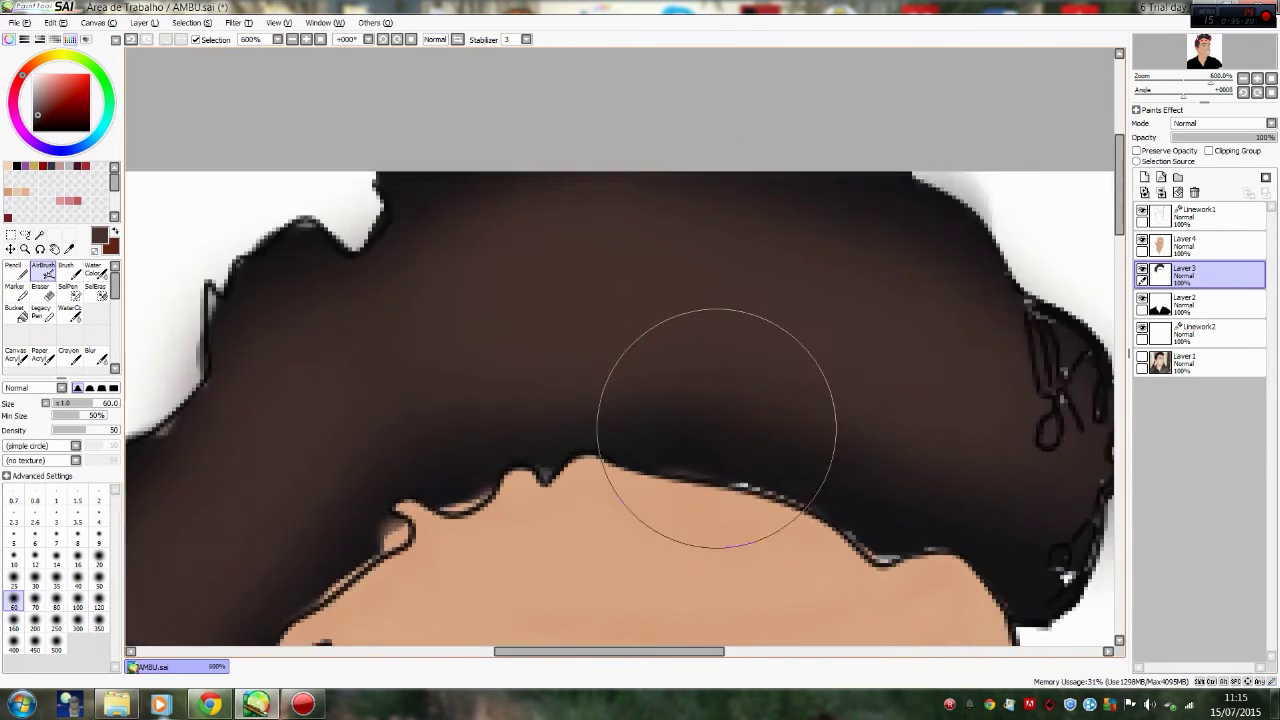
Step: Erase the brown overflow outside the hair outline with the size 14 Eraser
scroll(425, 440, "down", 3)
scroll(425, 420, "up", 2)
key("e")
left_click_drag(405, 280, 414, 540)
scroll(414, 540, "down", 5)
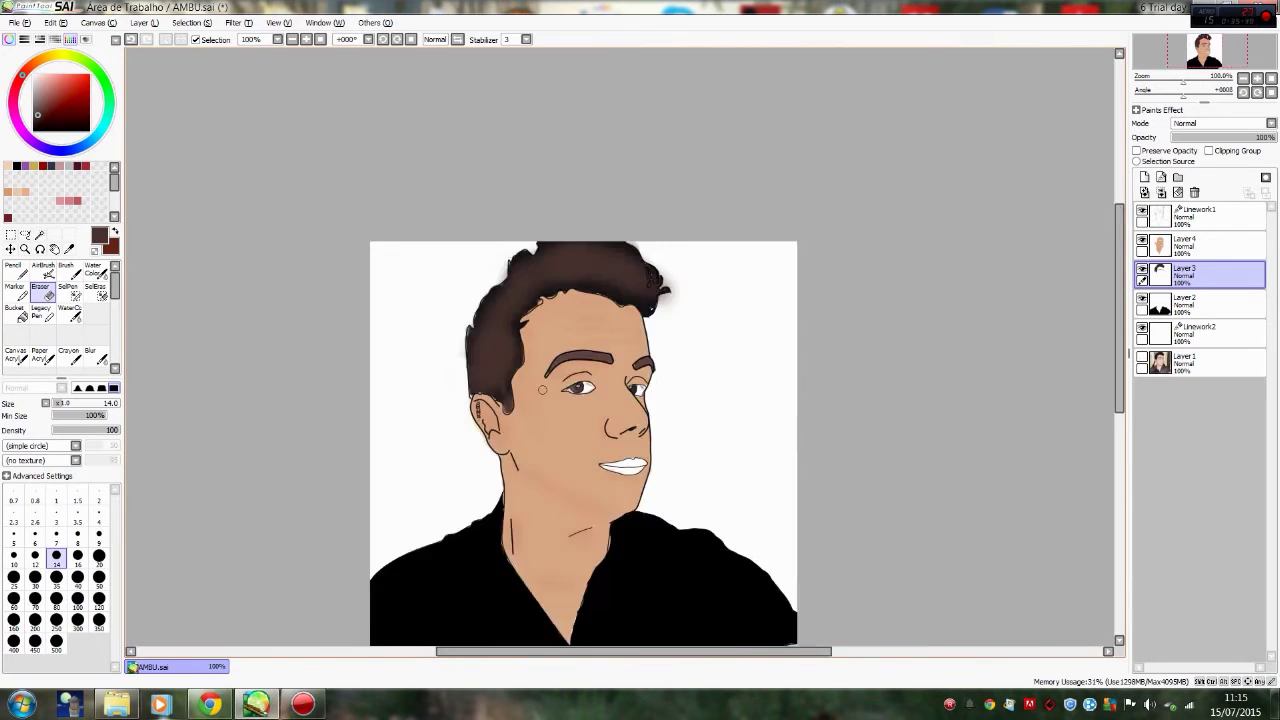
Step: Compare the coloured hair and eyebrows on Layer3 with the photo on Layer1
scroll(414, 540, "up", 1)
left_click(1142, 356)
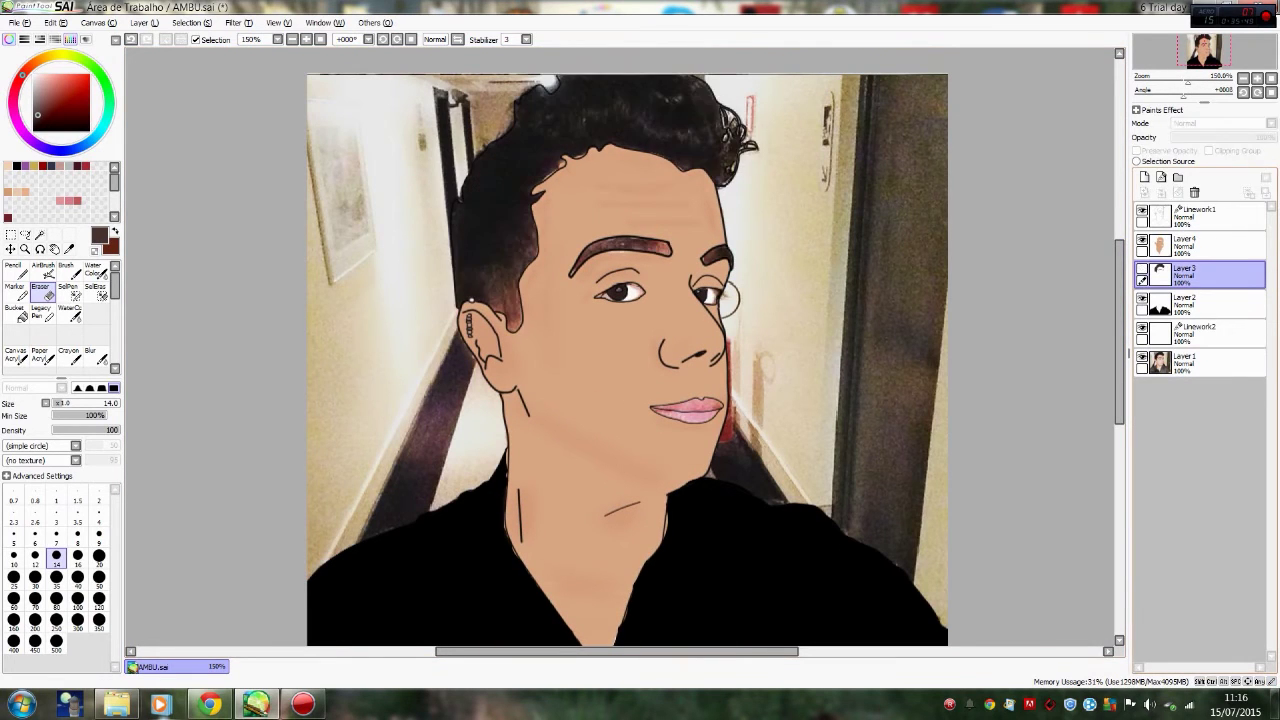
scroll(686, 285, "up", 4)
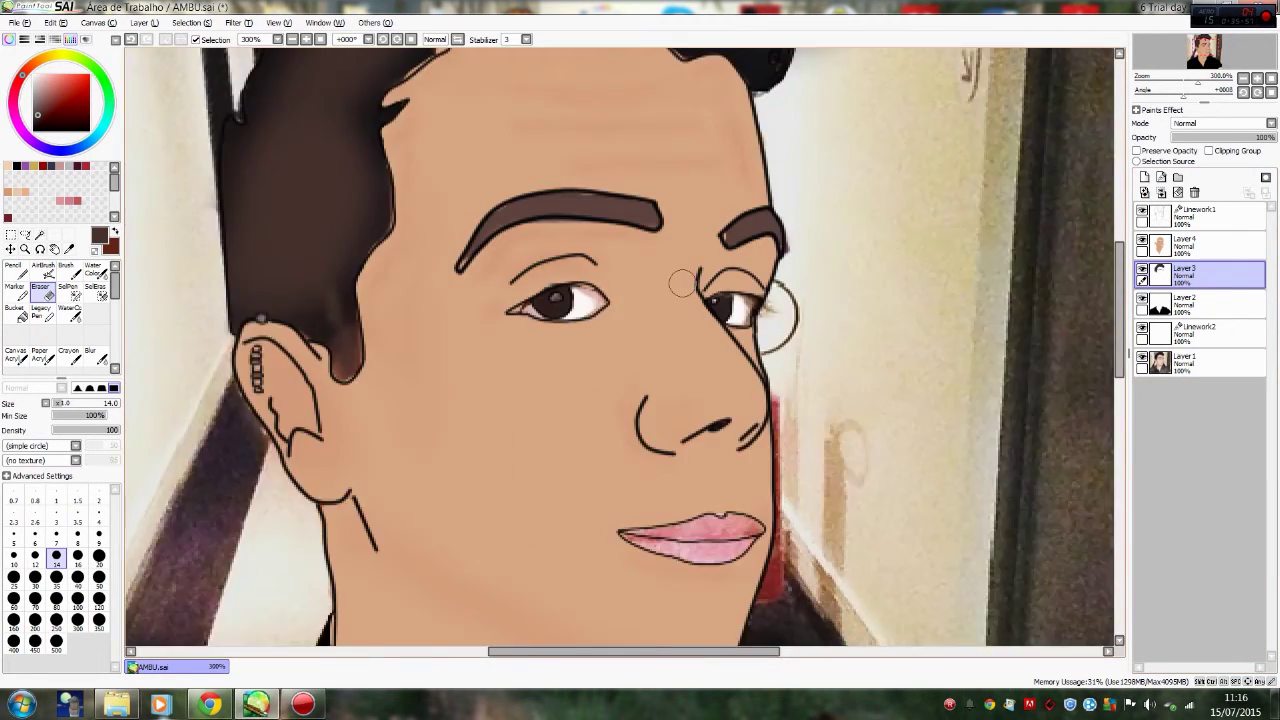
left_click(1142, 356)
Step: Darken the top and front of the hair with black using the size 60 Airbrush
left_click(1203, 42)
left_click(42, 268)
mouse_move(640, 260)
left_mouse_down()
mouse_move(407, 140)
mouse_move(497, 194)
mouse_move(1000, 330)
left_mouse_up()
left_click(1208, 40)
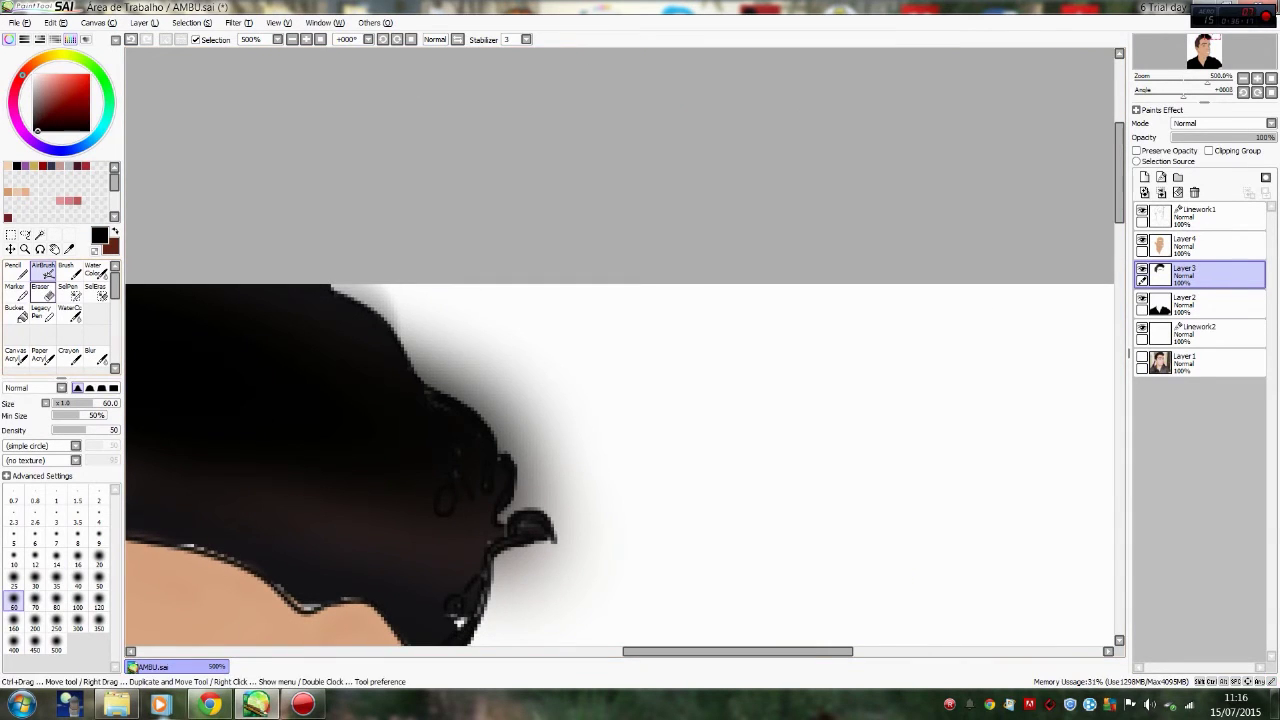
Step: Erase the black overflow around the front curls of the hair
left_click(40, 290)
left_click_drag(408, 319, 528, 480)
scroll(528, 480, "down", 4)
scroll(811, 434, "up", 5)
Step: Sample a lip colour from the photo on Layer1 and add a new layer directly below Linework1
left_click(1205, 52)
left_click(1195, 362)
left_click(68, 248)
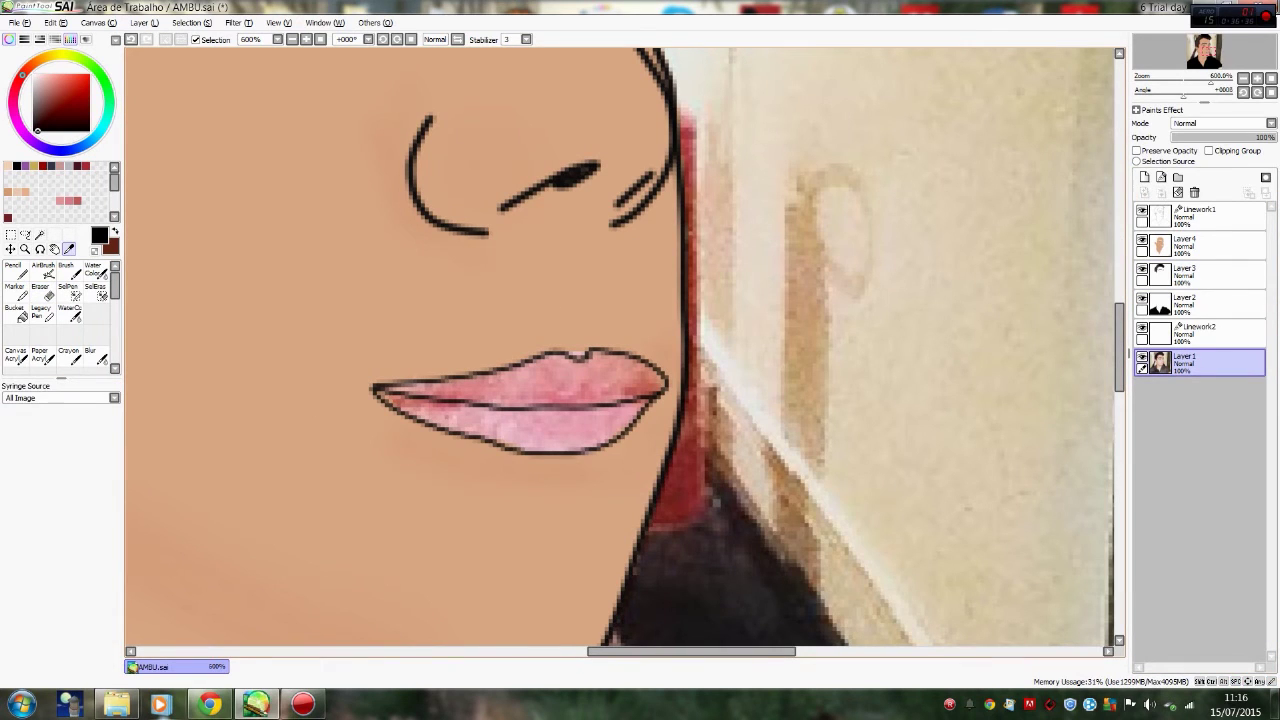
left_click(14, 270)
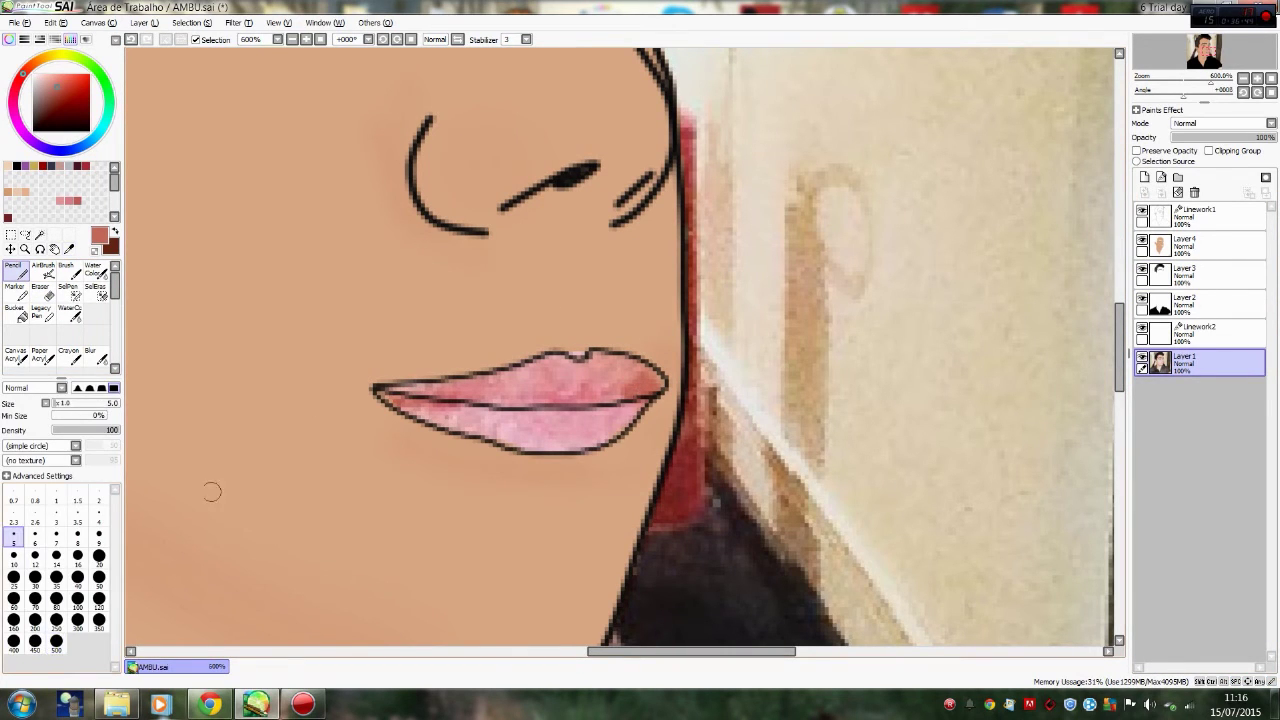
left_click(1144, 177)
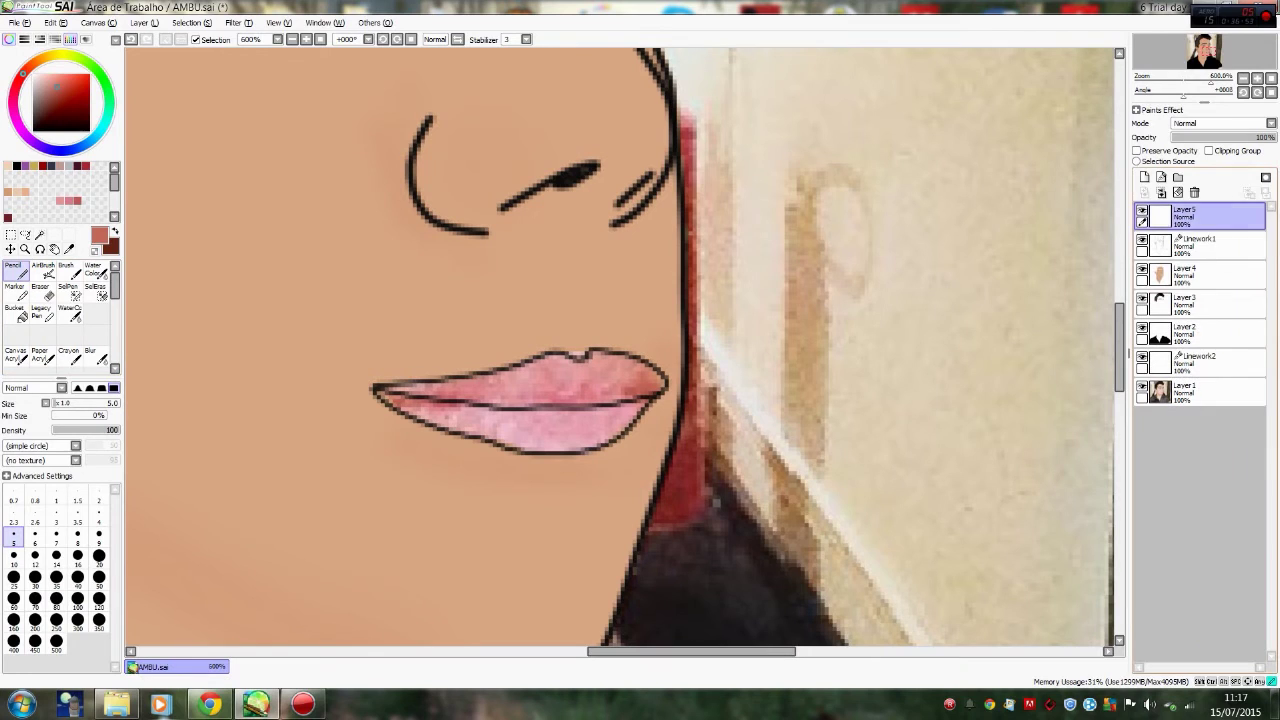
left_click_drag(1200, 216, 1200, 246)
Step: Sample the lip pink and fill the lips on Layer5 with the size 5 Pencil
left_click(549, 395, "alt")
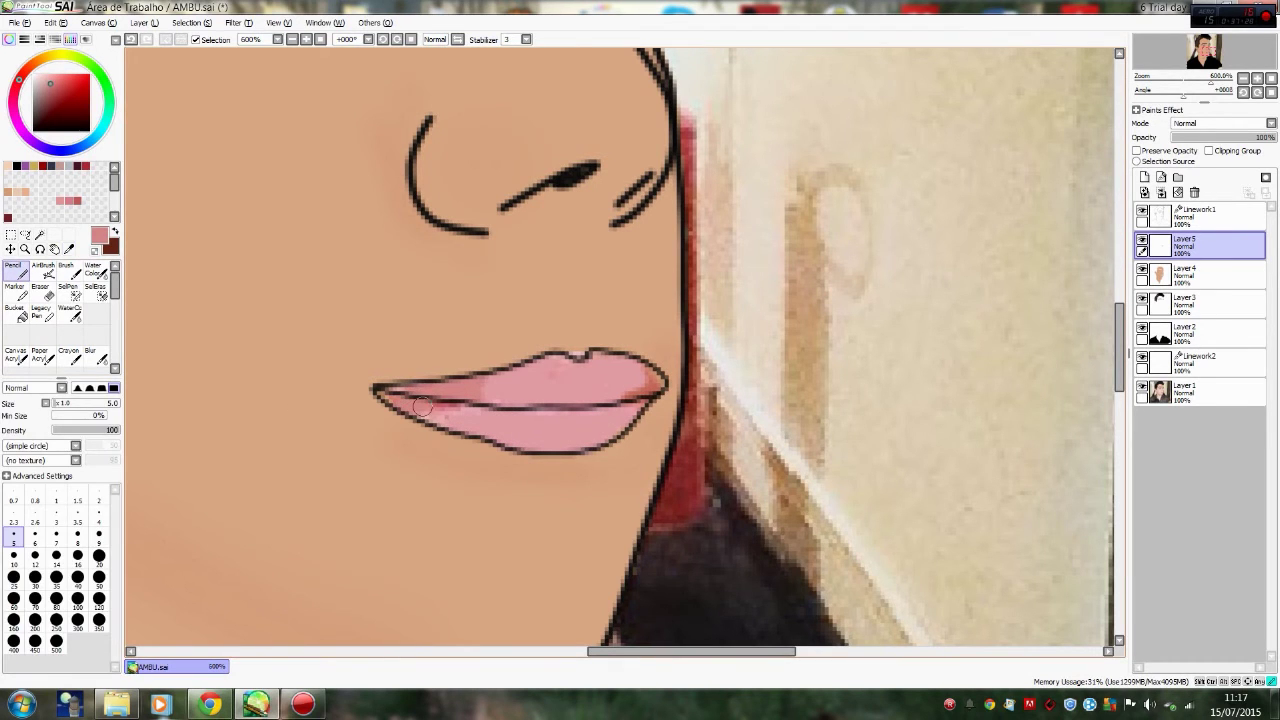
scroll(648, 390, "down", 5)
scroll(648, 390, "up", 6)
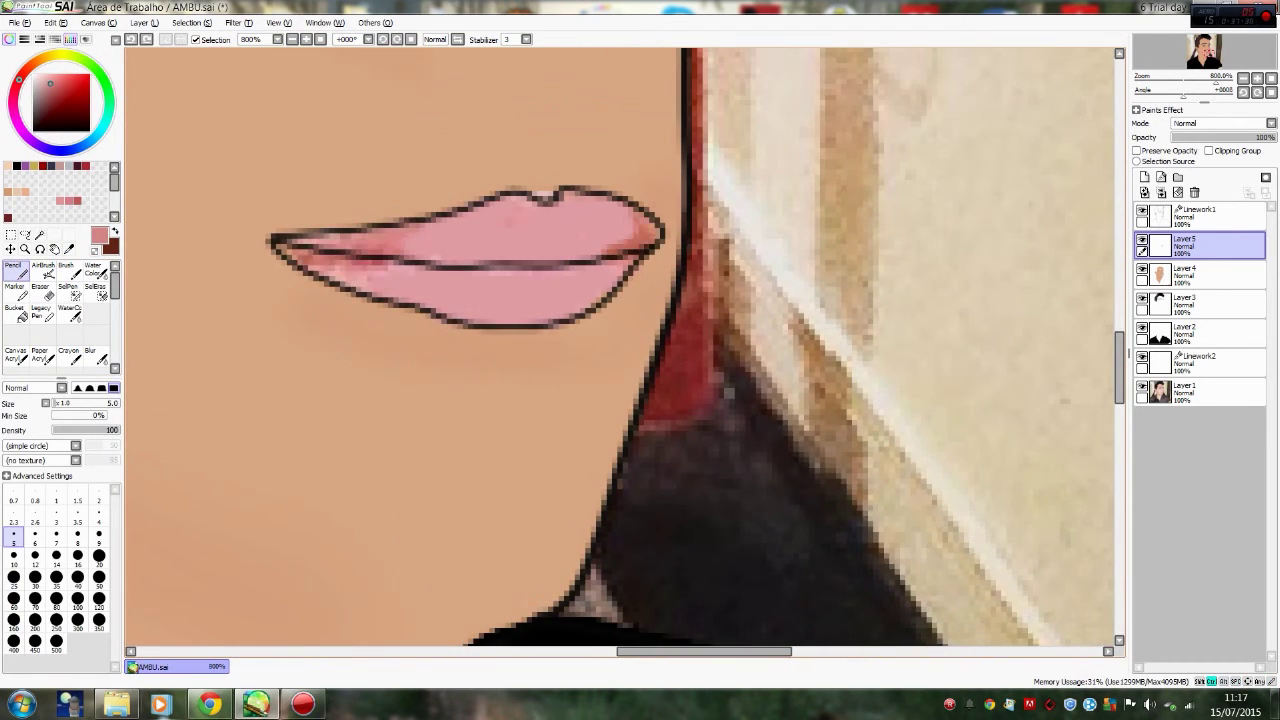
Step: Move Layer5 below Layer1, hide the photo and shade the lips with sampled pinks using the size 60 Airbrush
left_click_drag(1195, 245, 1195, 400)
left_click(1142, 357)
left_click_drag(622, 242, 480, 240)
key("ctrl+z")
left_click(44, 270)
mouse_move(614, 243)
left_mouse_down()
mouse_move(334, 257)
mouse_move(586, 186)
left_mouse_up()
left_click(514, 243, "alt")
left_click_drag(480, 295, 425, 455)
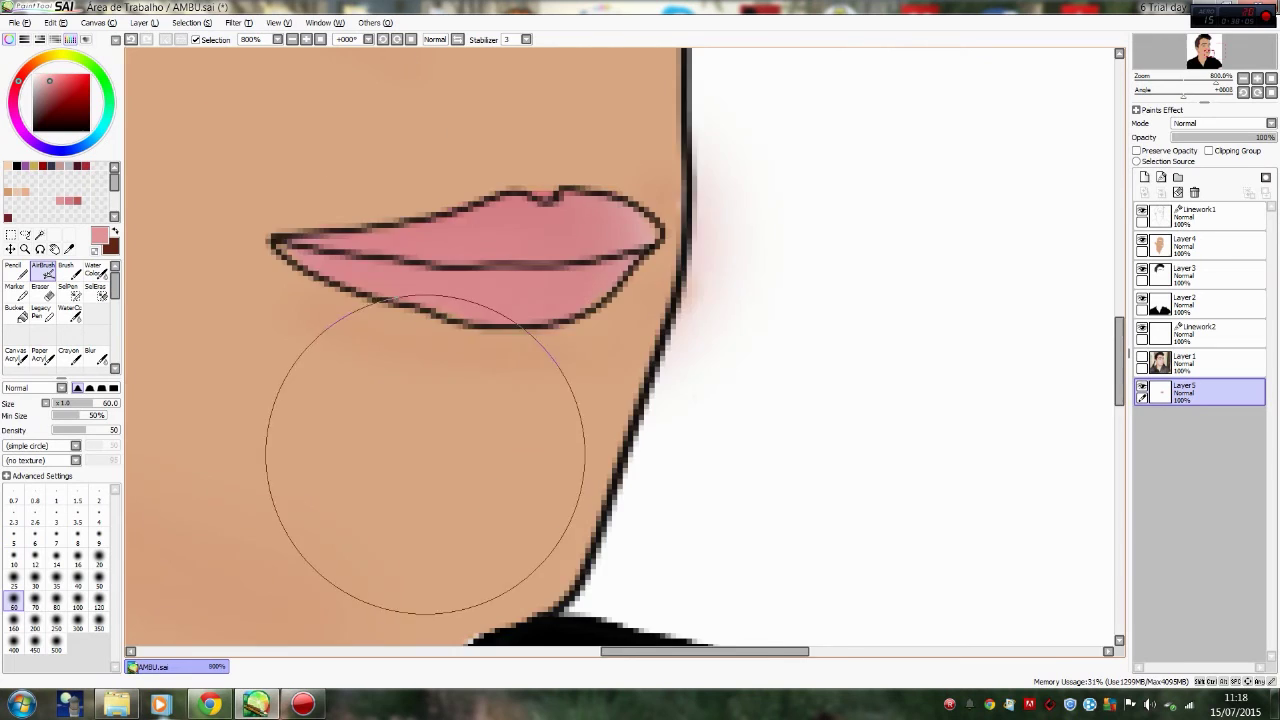
Step: Show the photo on Layer1 again to check the whole portrait with the coloured lips
scroll(425, 455, "down", 6)
scroll(657, 457, "up", 3)
mouse_move(1195, 392)
left_mouse_down()
mouse_move(1195, 248)
mouse_move(1195, 392)
left_mouse_up()
left_click(1142, 357)
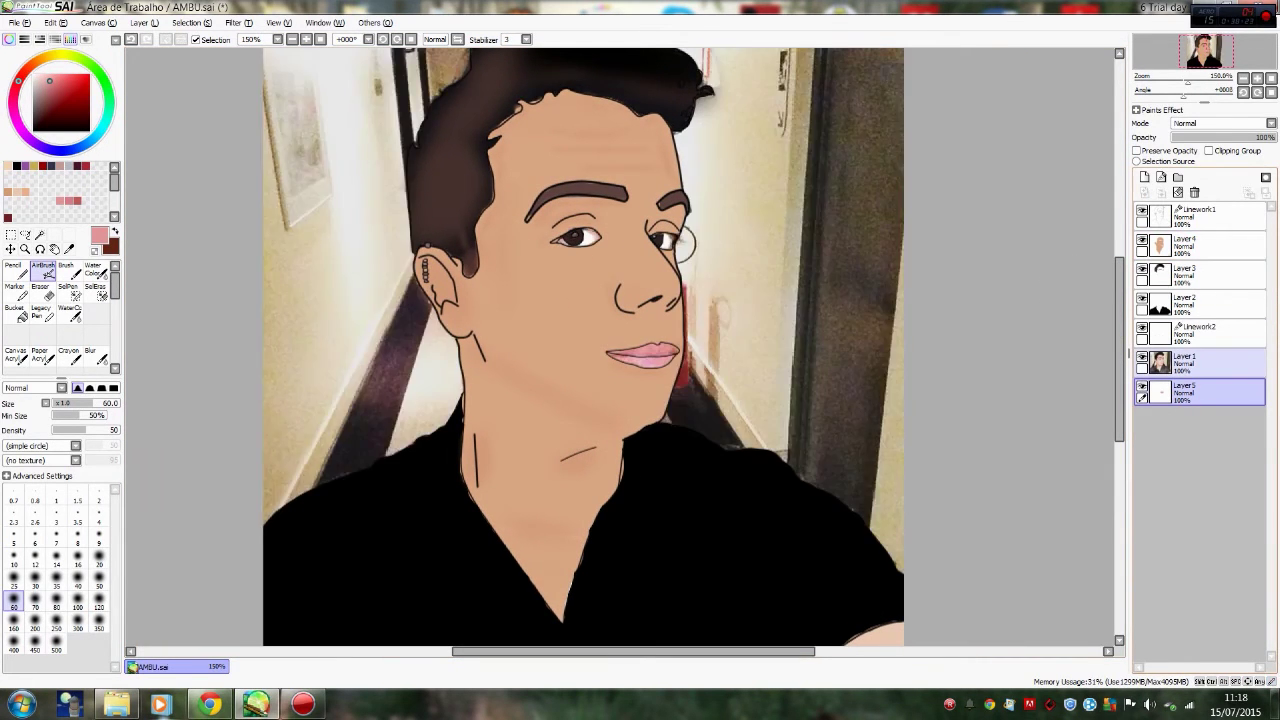
Step: Try shading the far eye's outer corner on a new layer with a sampled brown size 10 Airbrush and a dark brown Pencil
scroll(660, 240, "up", 7)
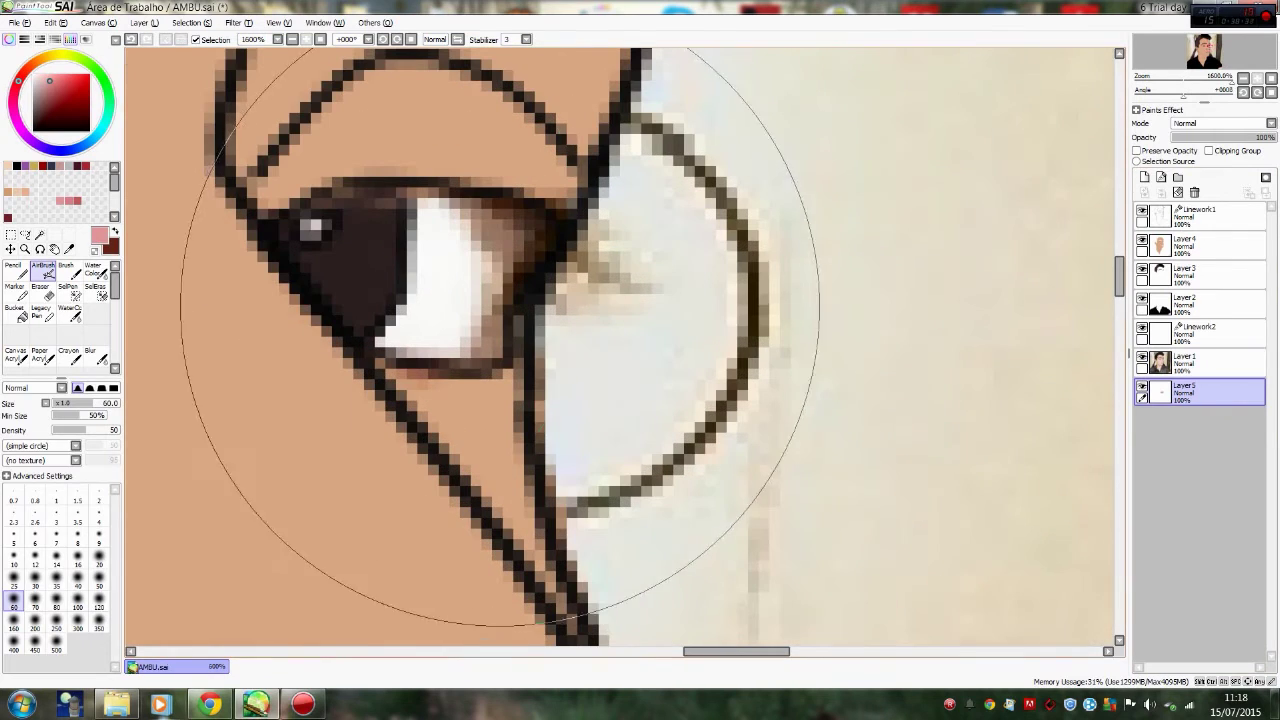
left_click(500, 335, "alt")
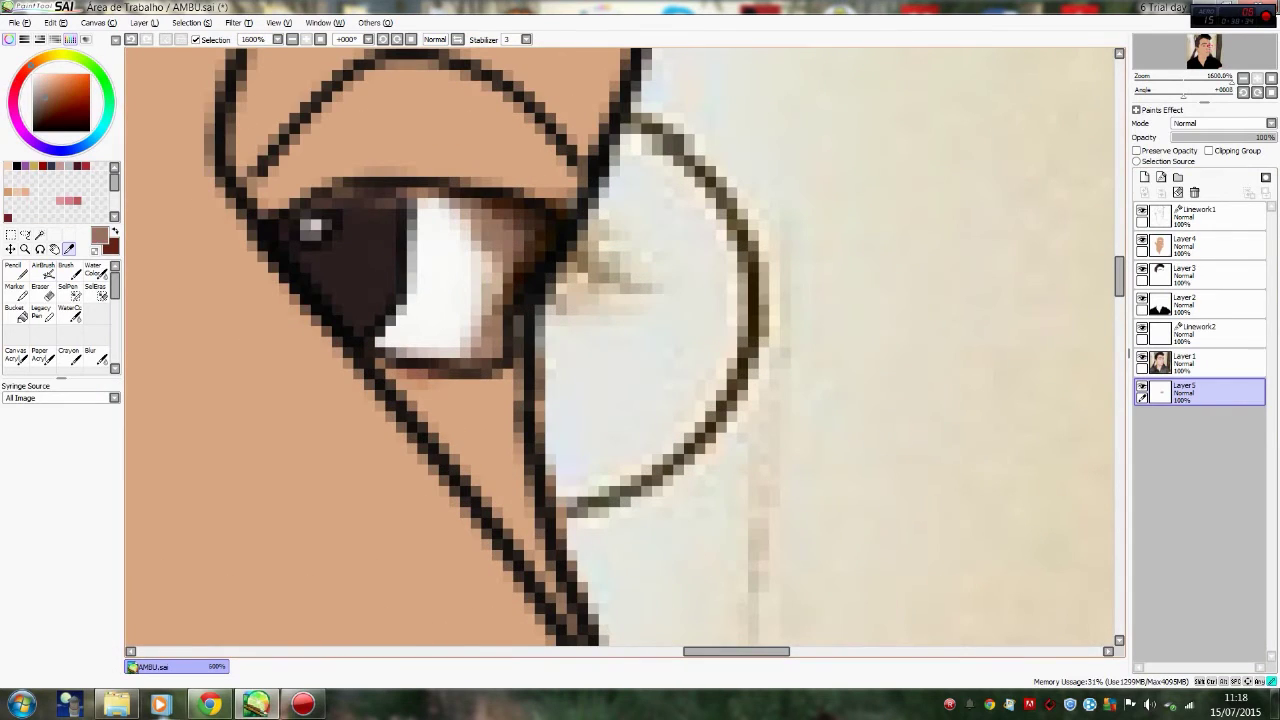
left_click(1144, 177)
left_click(43, 270)
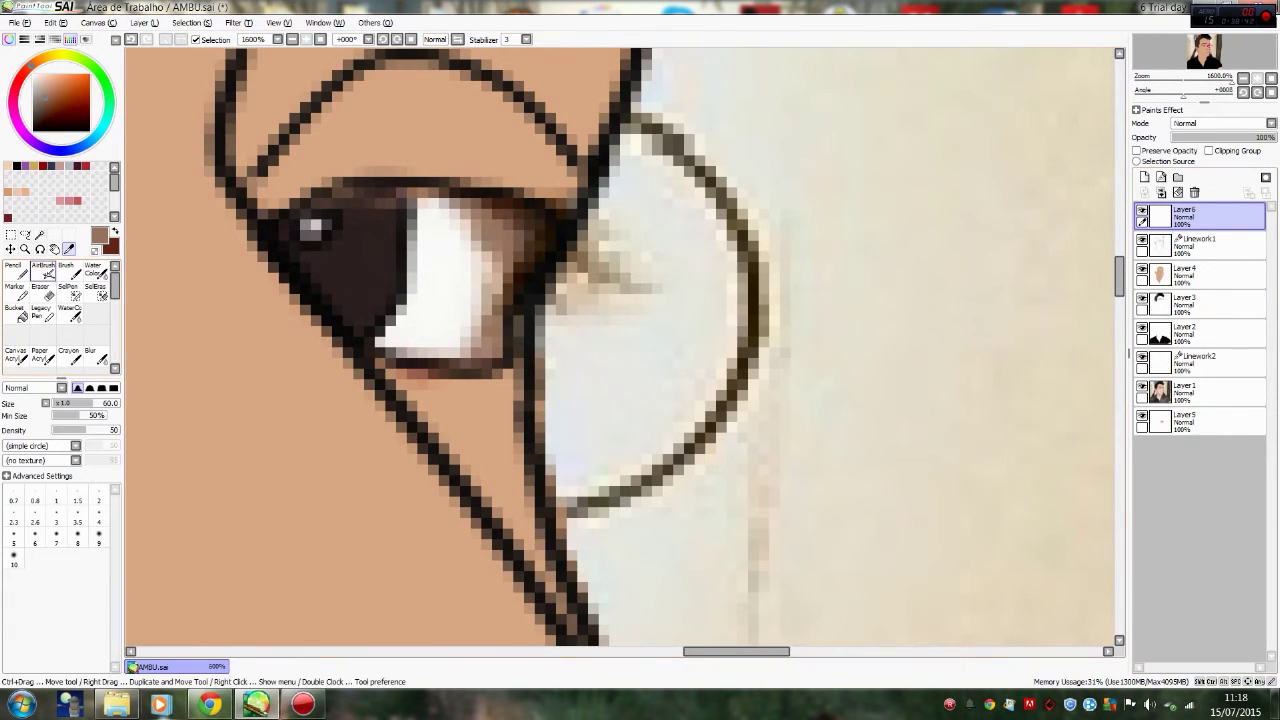
left_click(14, 556)
mouse_move(490, 275)
left_mouse_down()
mouse_move(460, 249)
mouse_move(466, 323)
mouse_move(480, 245)
left_mouse_up()
left_click(41, 120)
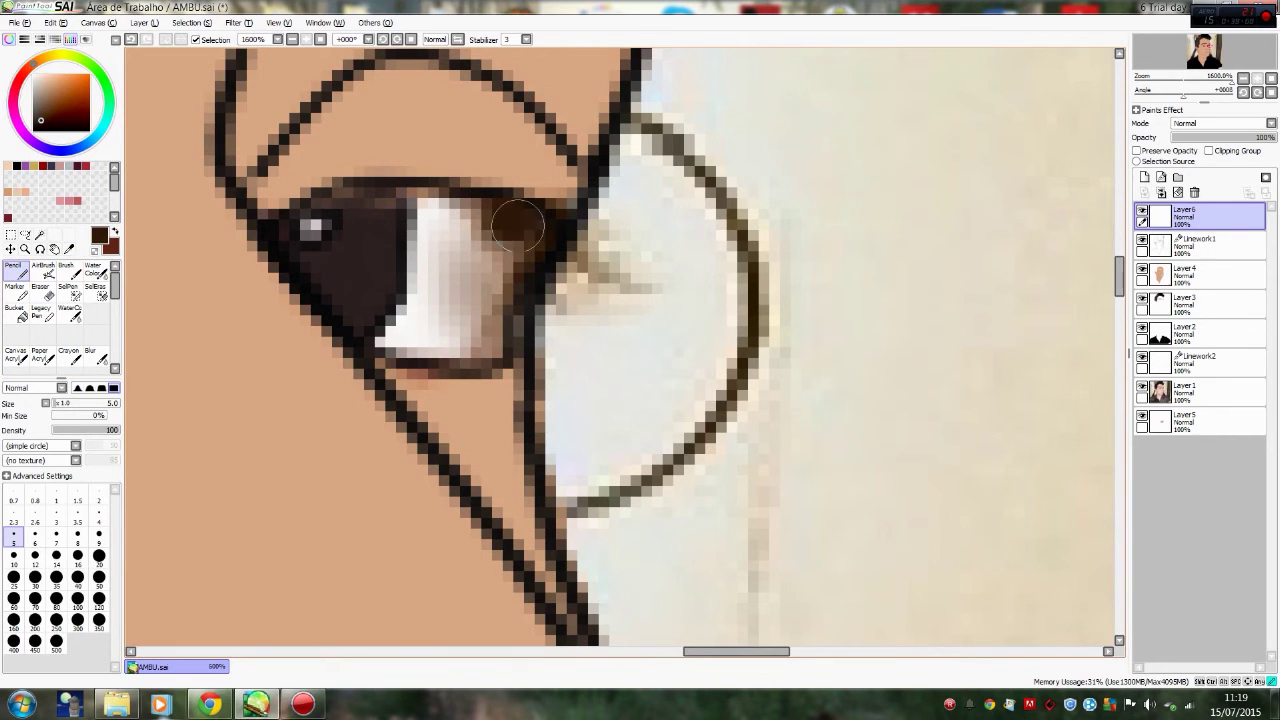
Step: Undo the shading at the far eye's outer corner and its new layer
key("ctrl+z")
key("ctrl+z")
key("ctrl+z")
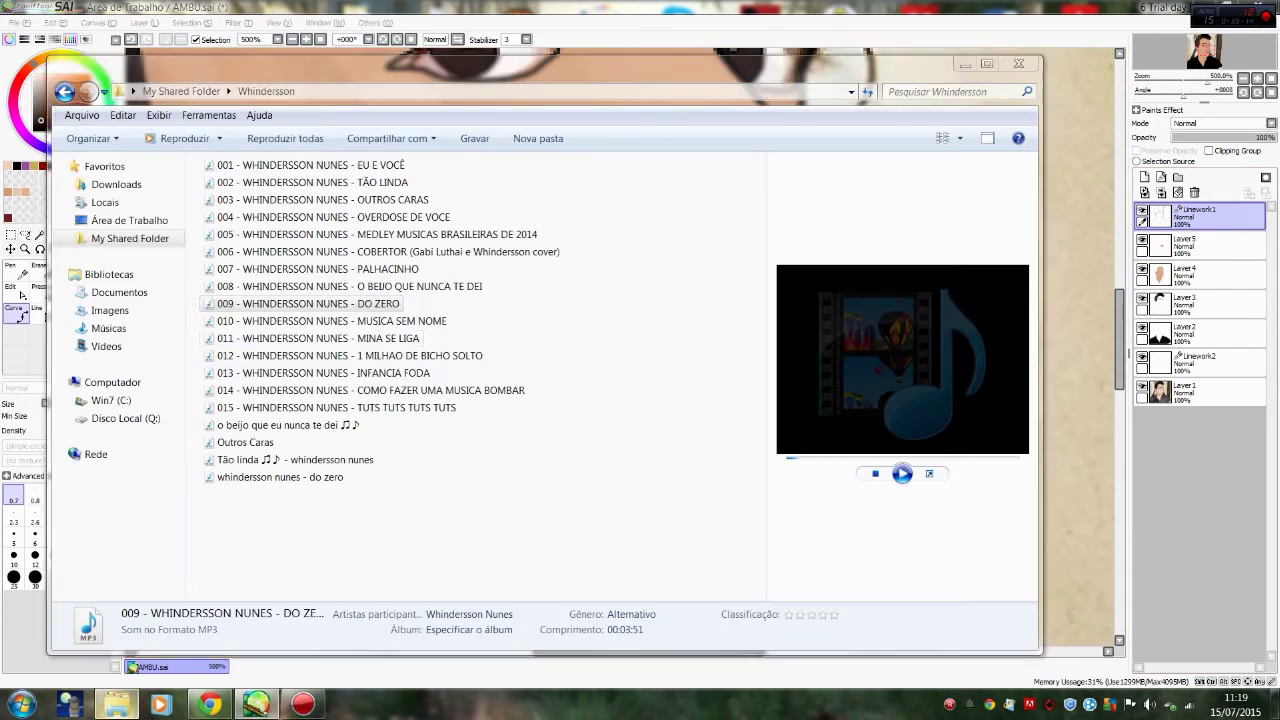
left_click(320, 338)
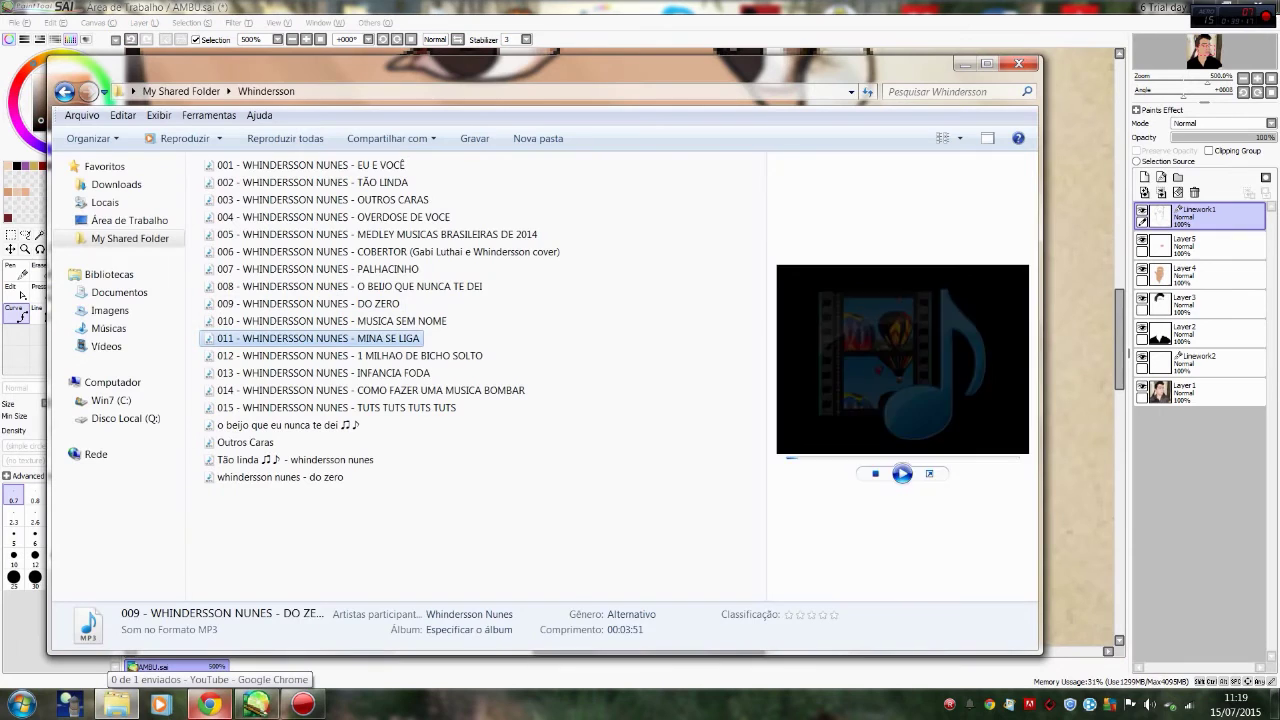
left_click(350, 355)
left_click(320, 234)
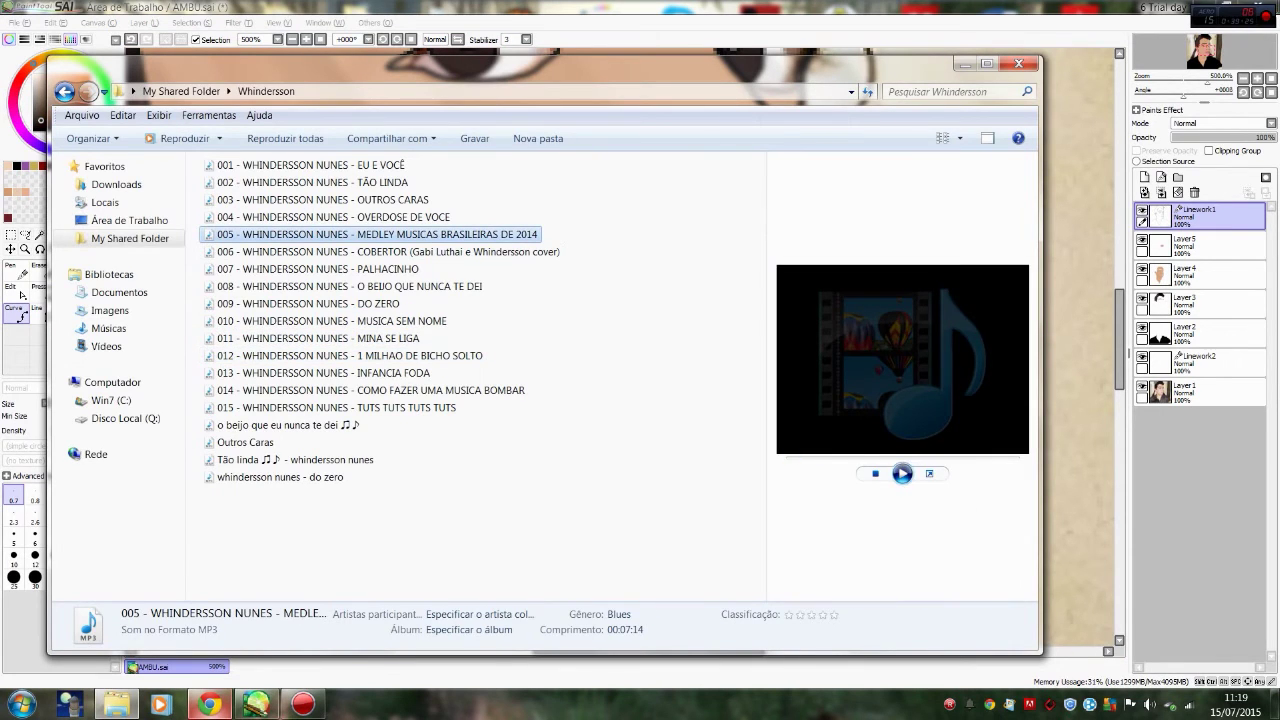
left_click(902, 474)
key("alt+Tab")
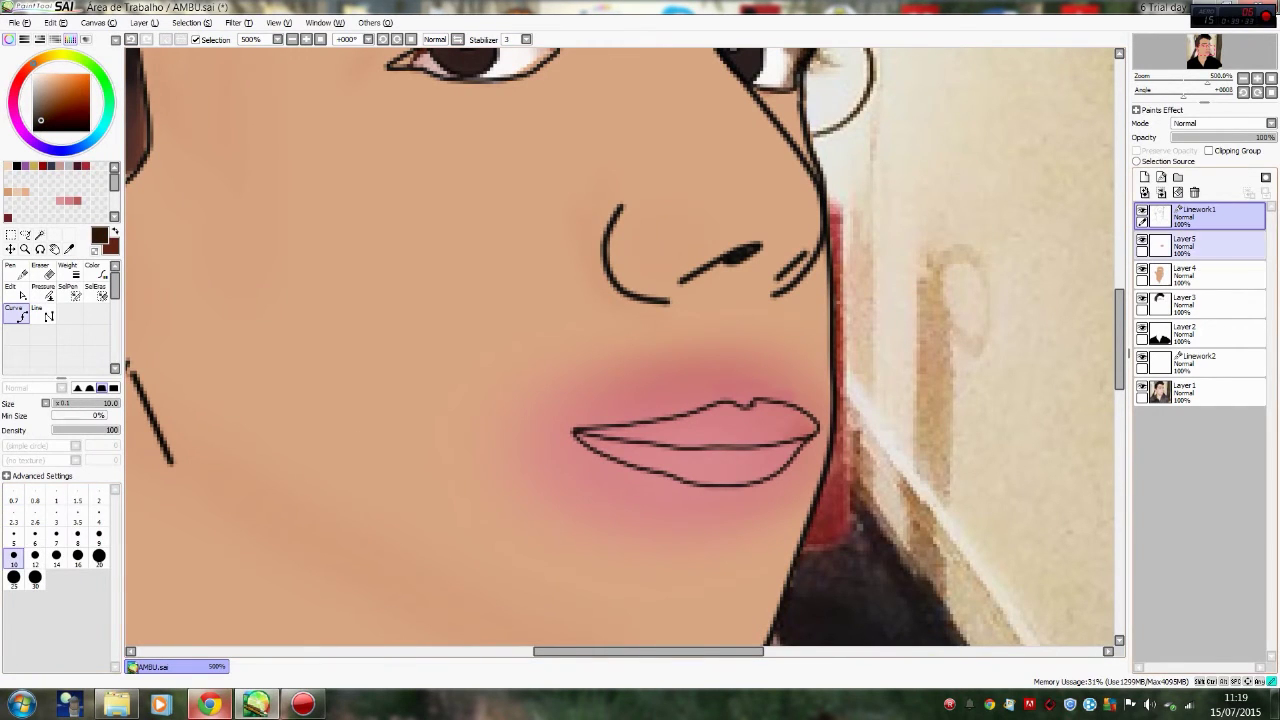
Step: Erase the pink overflow around the lips on Layer5 with the size 14 Eraser
left_click(1200, 245)
key("e")
mouse_move(540, 430)
left_mouse_down()
mouse_move(497, 424)
mouse_move(622, 371)
mouse_move(624, 386)
mouse_move(519, 300)
mouse_move(555, 366)
mouse_move(609, 394)
mouse_move(799, 383)
mouse_move(592, 374)
mouse_move(634, 351)
mouse_move(527, 493)
mouse_move(562, 456)
mouse_move(513, 467)
mouse_move(599, 483)
mouse_move(562, 545)
mouse_move(644, 496)
mouse_move(645, 551)
mouse_move(813, 469)
mouse_move(832, 408)
left_mouse_up()
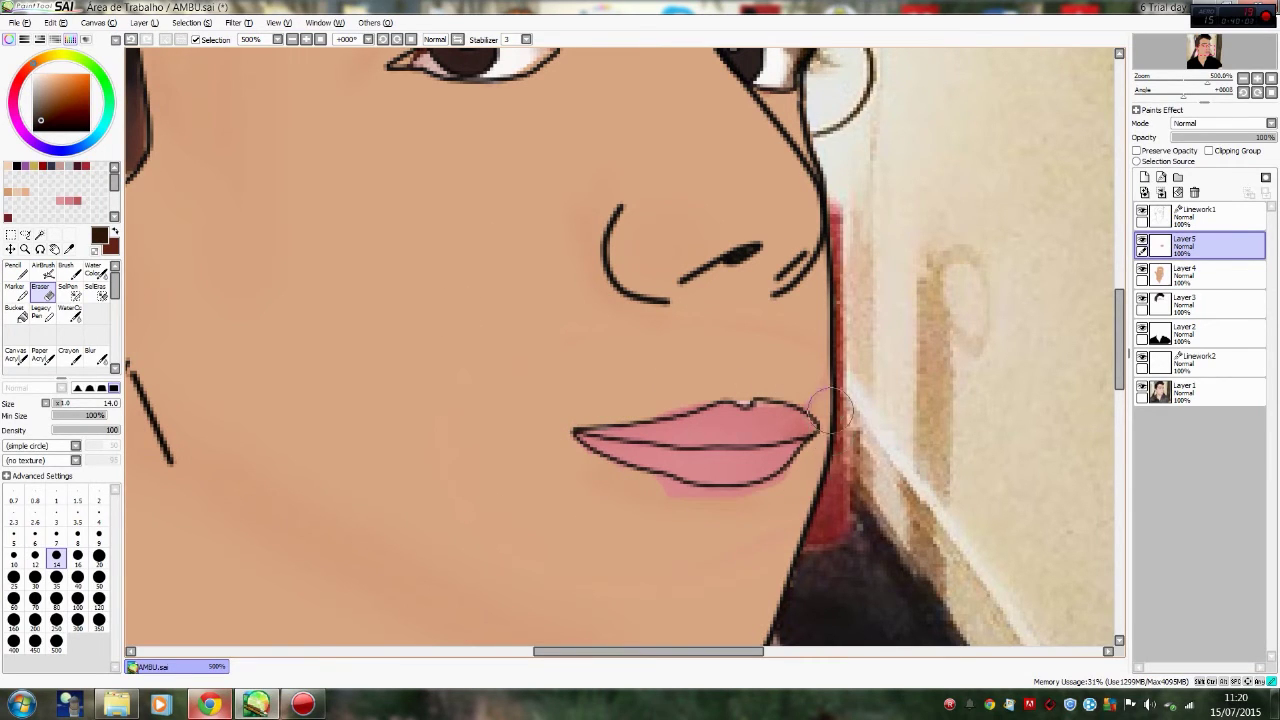
scroll(787, 498, "down", 3)
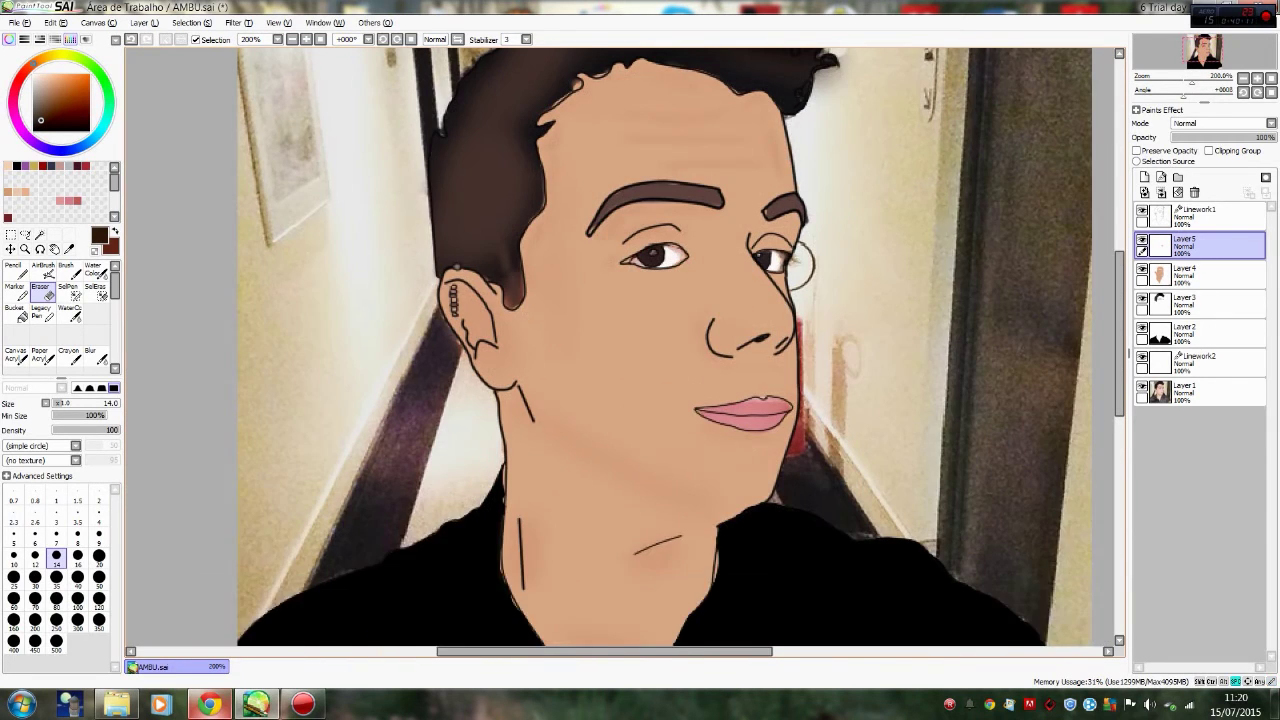
Step: Add a new top layer and mark the brown shadow in the far eye's white with the size 2.3 SelPen
left_click(1144, 177)
scroll(843, 378, "up", 2)
scroll(843, 378, "up", 4)
left_click(68, 290)
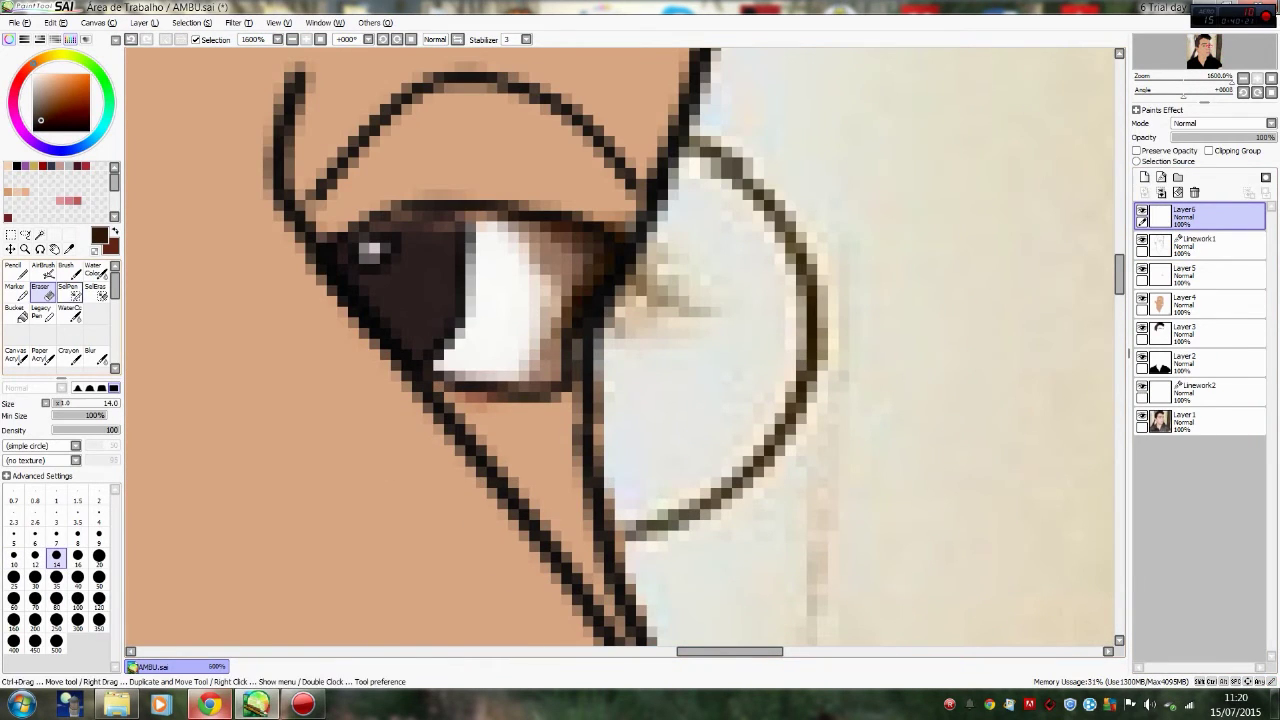
mouse_move(545, 255)
left_mouse_down()
mouse_move(579, 262)
mouse_move(538, 351)
left_mouse_up()
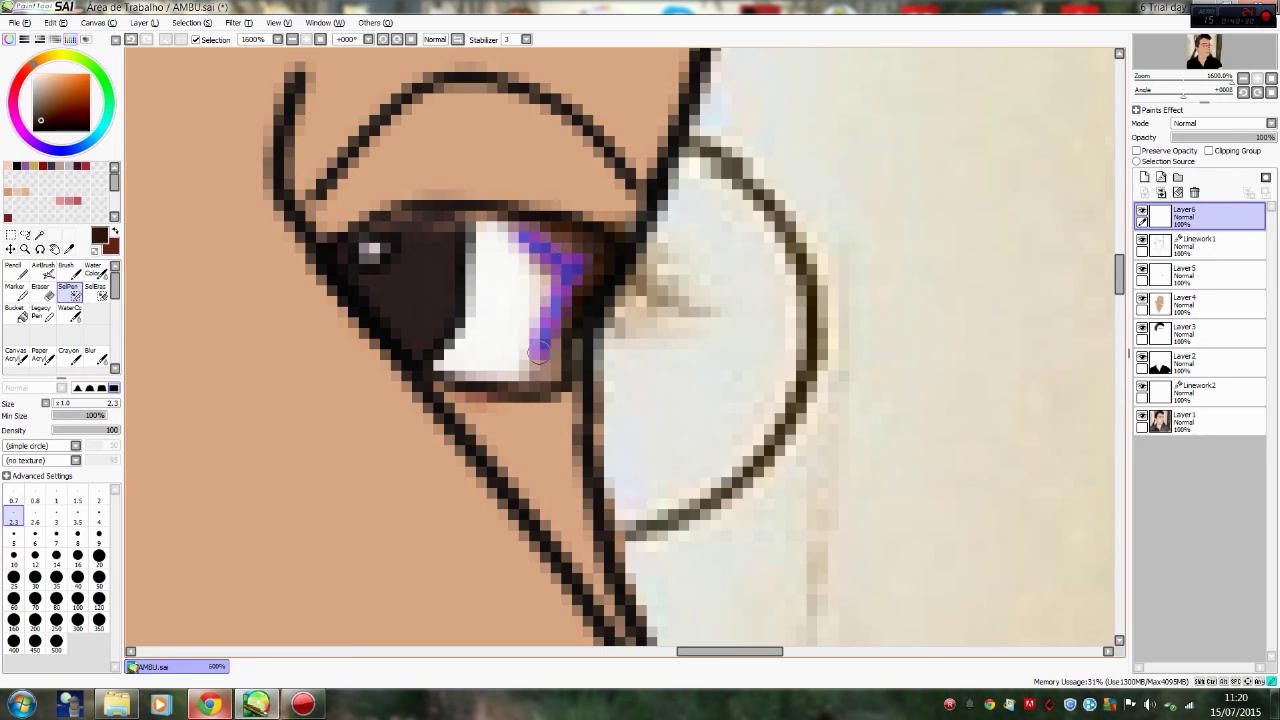
scroll(549, 334, "down", 2)
scroll(450, 300, "up", 2)
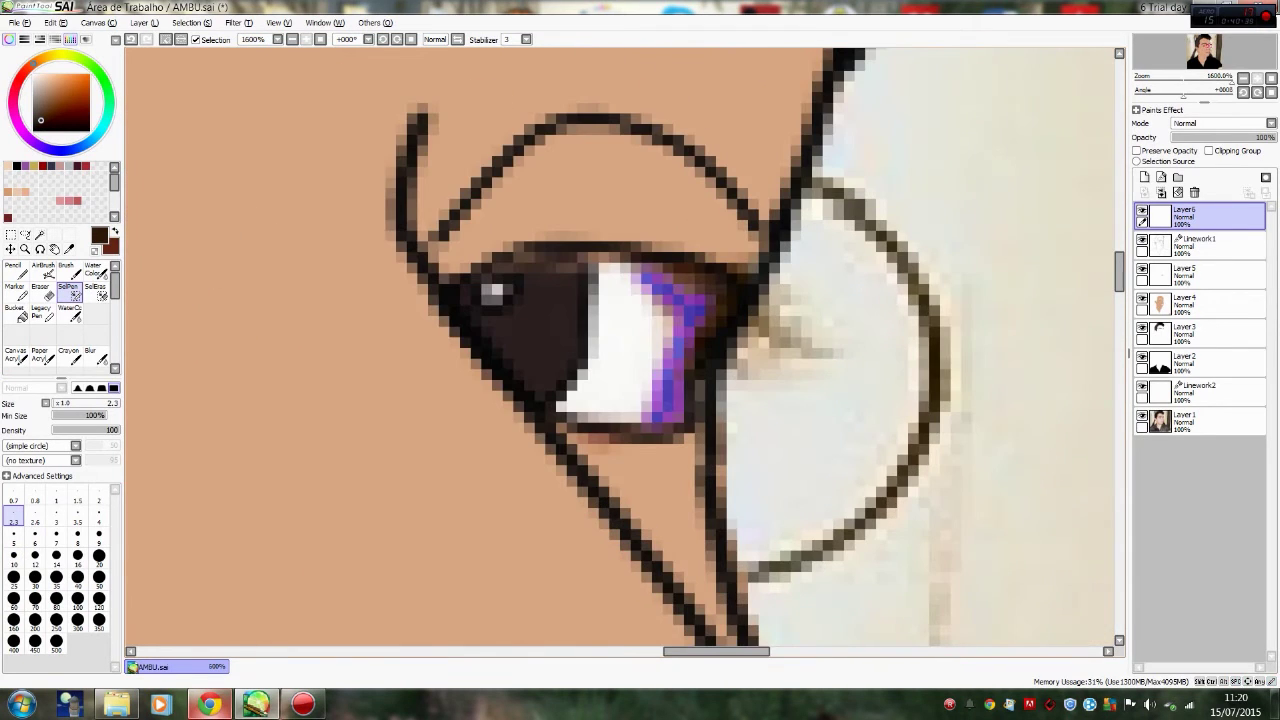
Step: Fill the marked eye shadow with the brown sampled from the photo using the size 5 Pencil, and deselect it
left_click(14, 290)
left_click(690, 300, "alt")
mouse_move(690, 300)
left_mouse_down()
mouse_move(660, 400)
mouse_move(643, 286)
left_mouse_up()
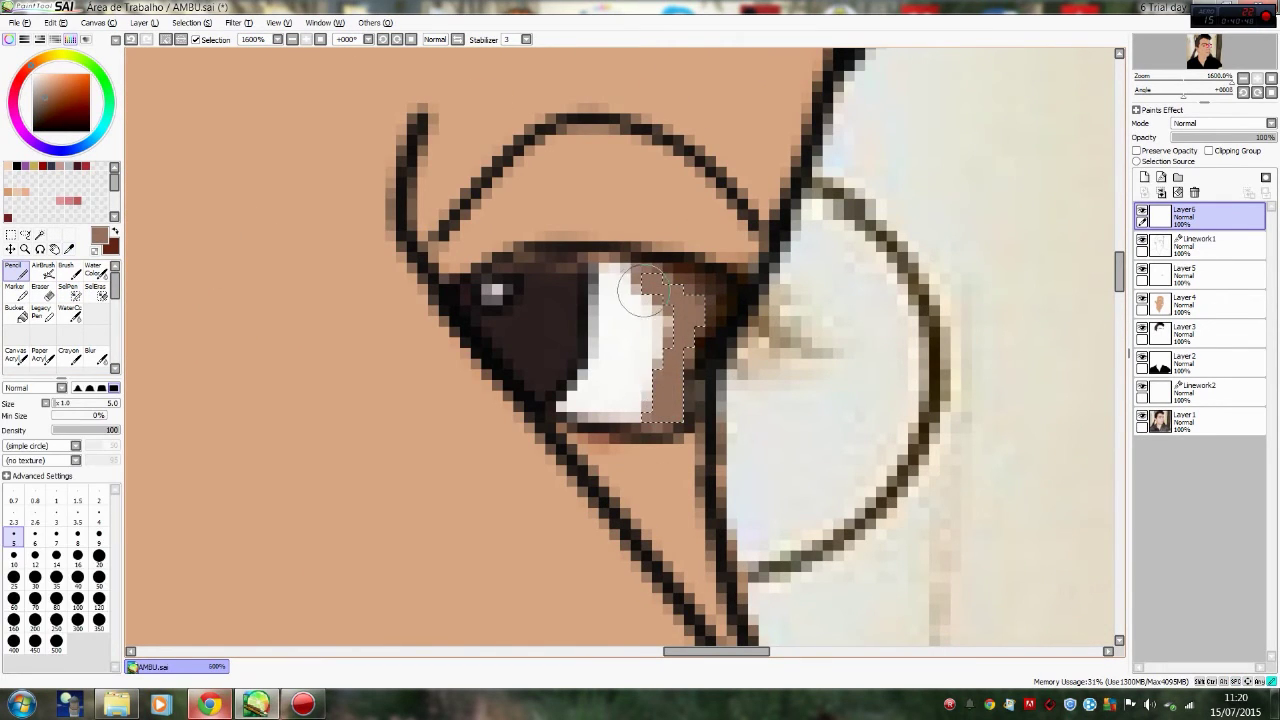
left_click(96, 290)
key("ctrl+d")
Step: Mark the darkest outer corner of the far eye with the SelPen, paint it near-black and deselect it
left_click(68, 290)
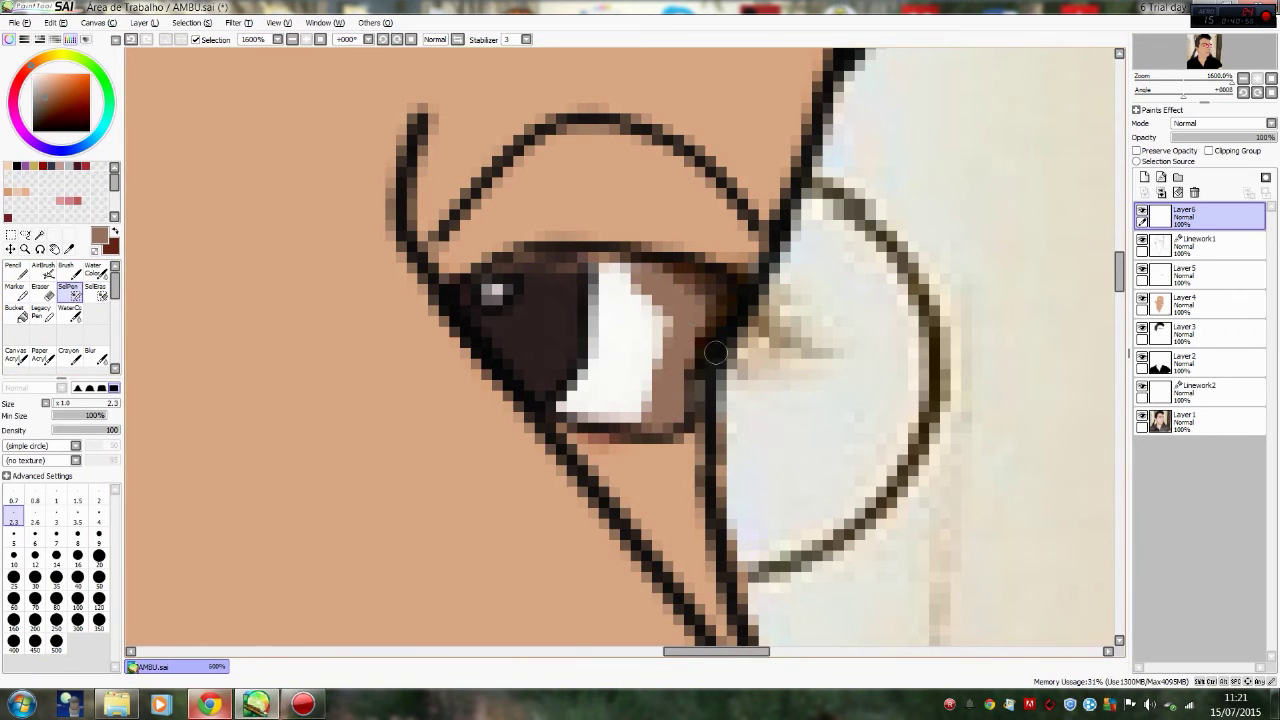
left_click(14, 270)
left_click(36, 125)
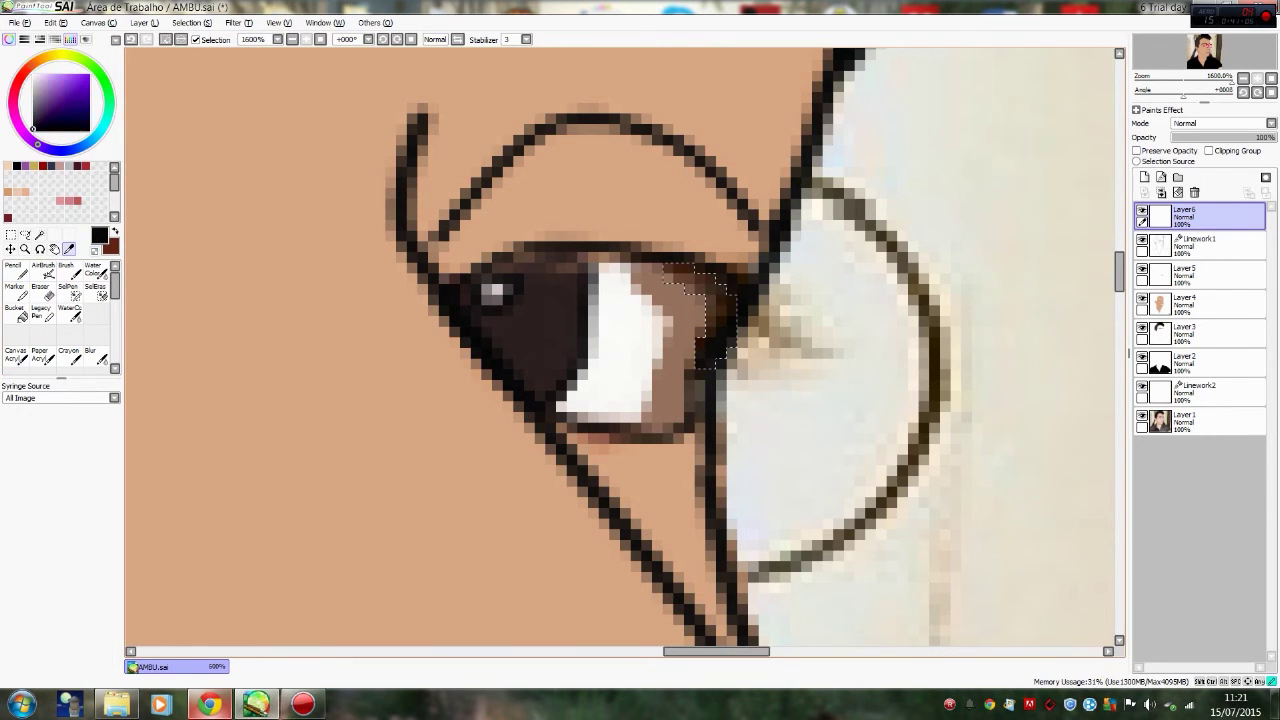
left_click_drag(705, 300, 720, 360)
key("ctrl+d")
Step: Mark the shadow at the far eye's outer edge with the size 2.3 SelPen and fill it with sampled dark brown using the size 5 Pencil
left_click(96, 290)
scroll(380, 425, "down", 10)
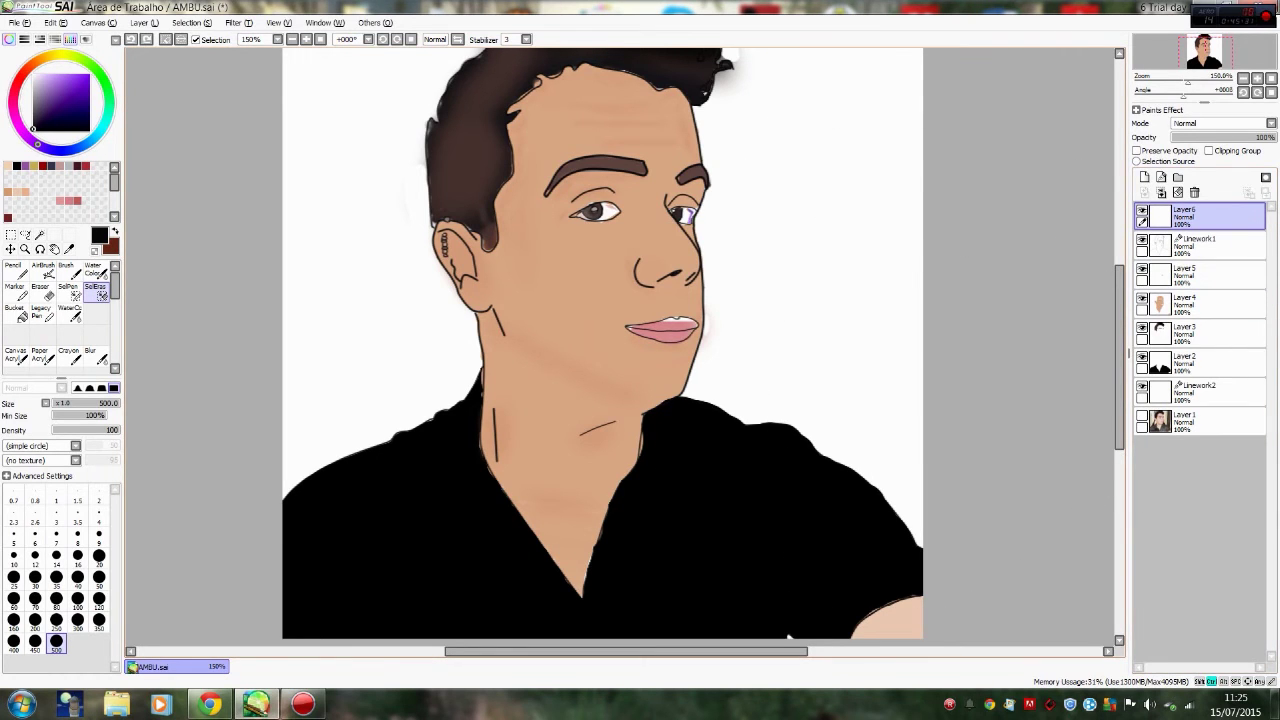
scroll(878, 368, "up", 5)
left_click(68, 290)
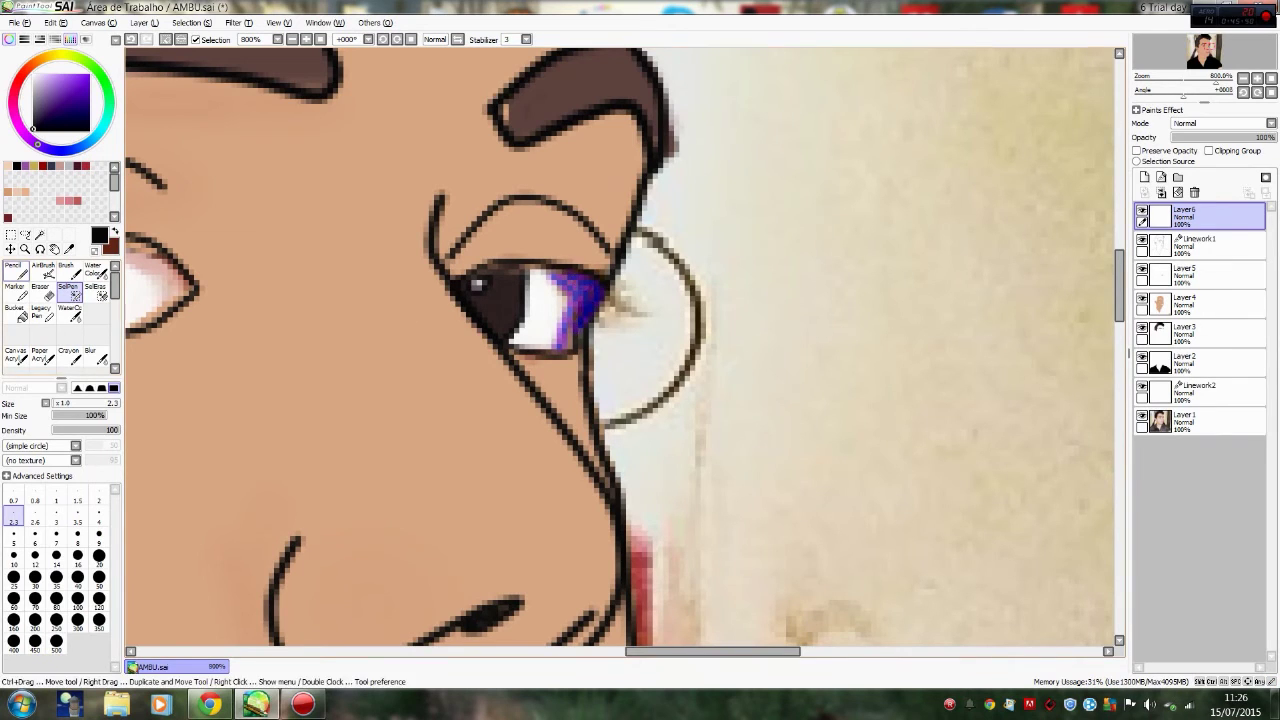
key("n")
left_click(570, 335, "alt")
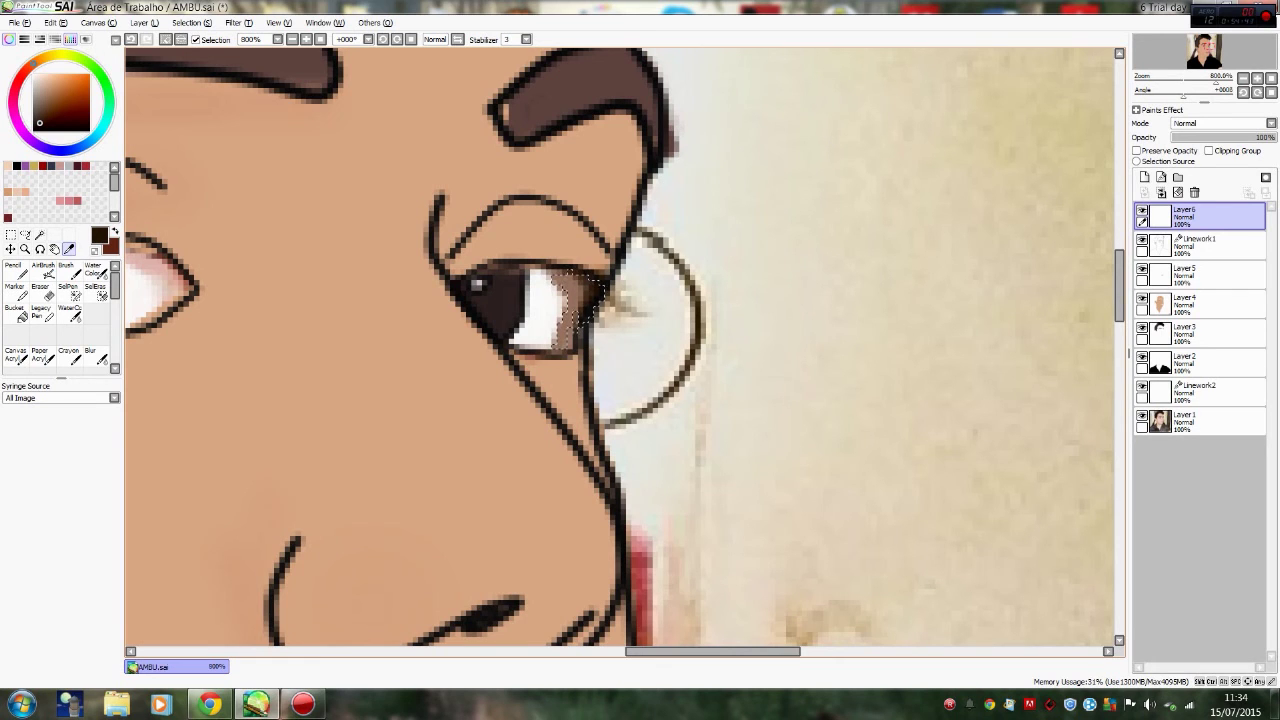
key("n")
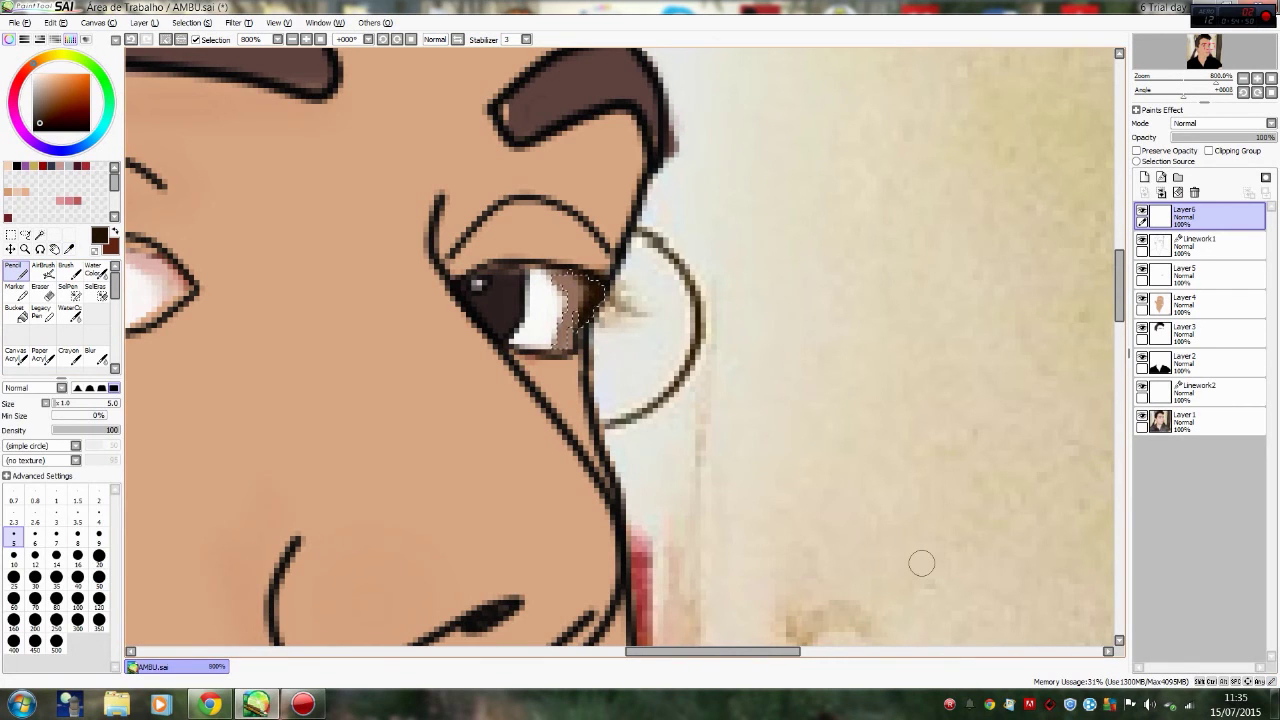
key("Home")
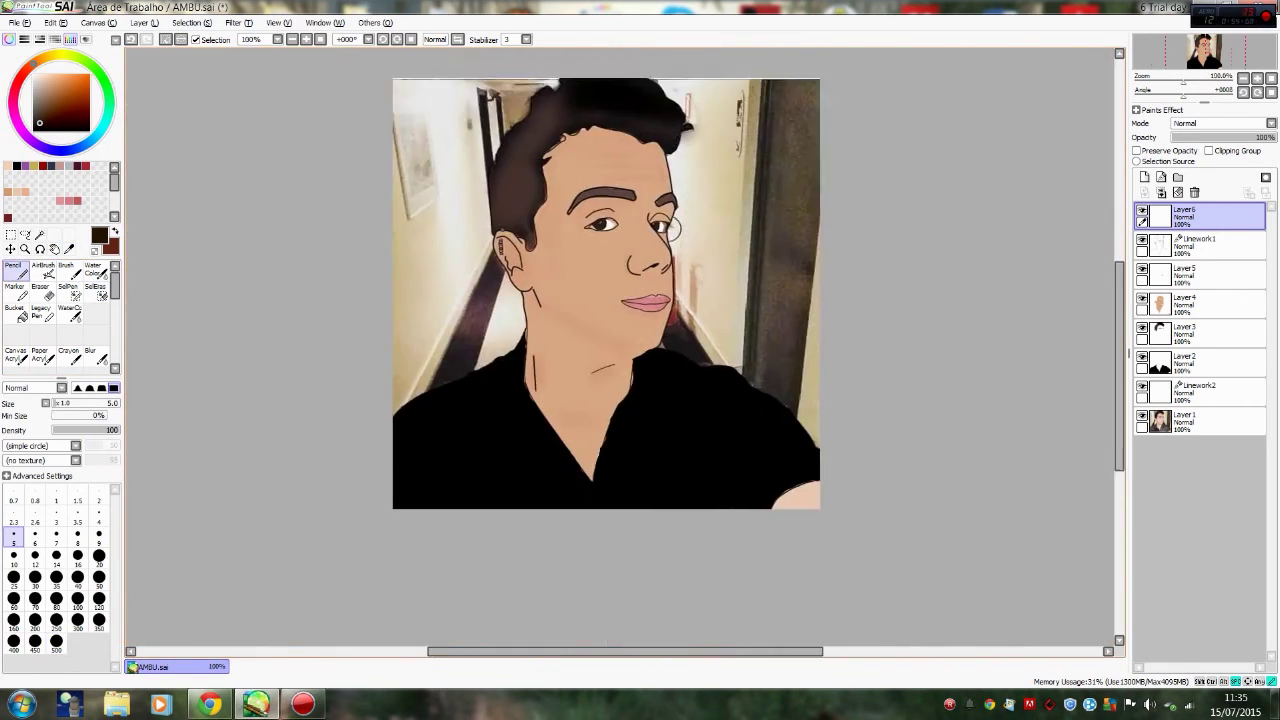
Step: Mark the unfilled white strip along the upper lip on Layer5 with the size 2.3 SelPen
scroll(676, 296, "up", 5)
left_click(483, 318, "alt")
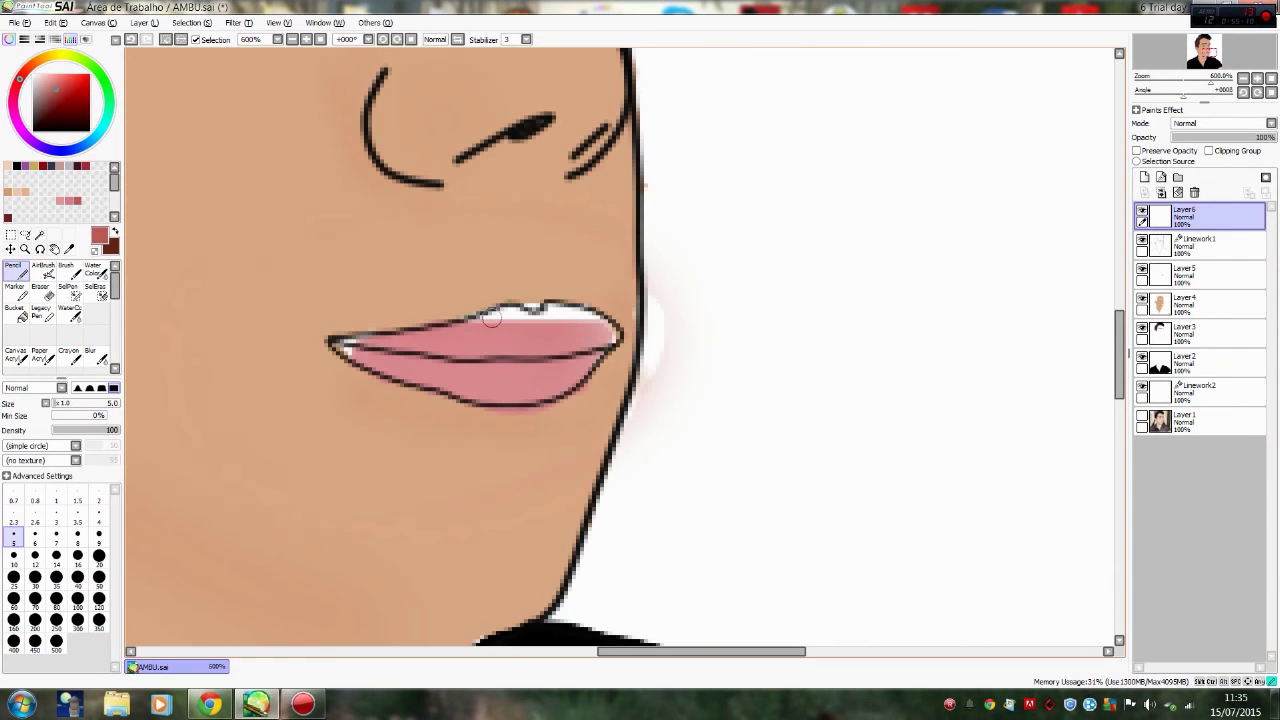
left_click(1190, 273)
key("v")
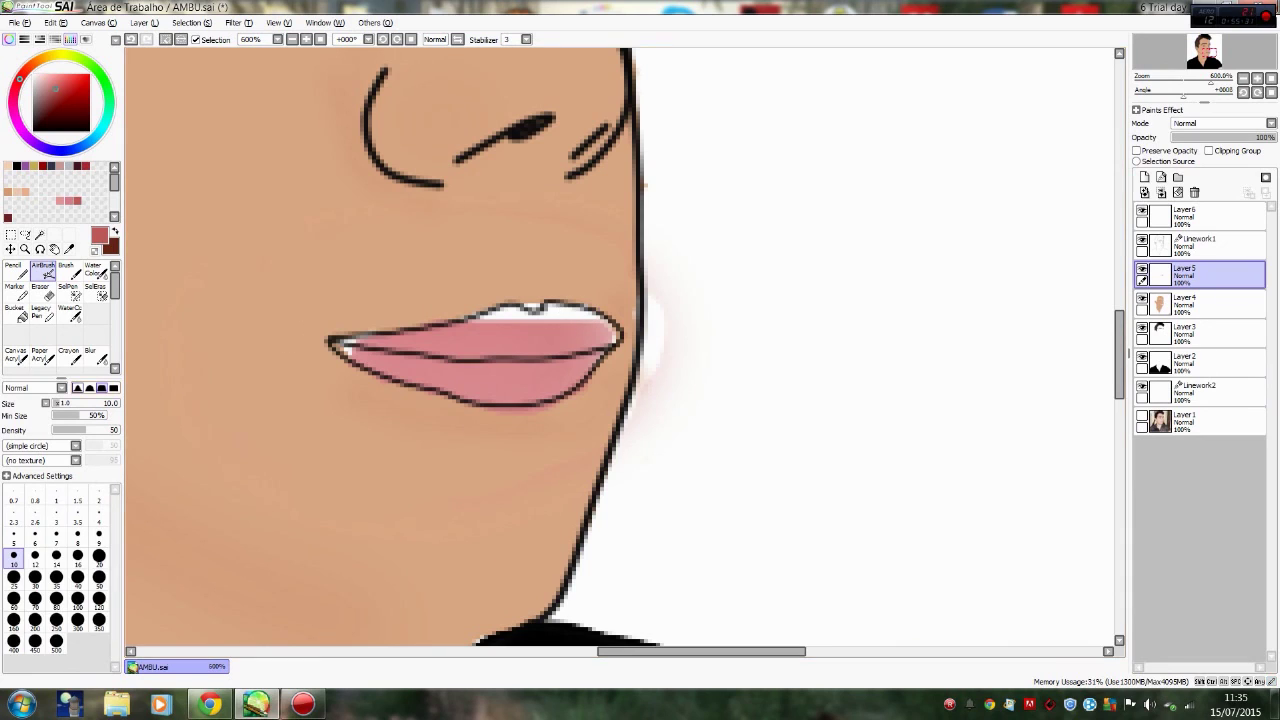
key("Down")
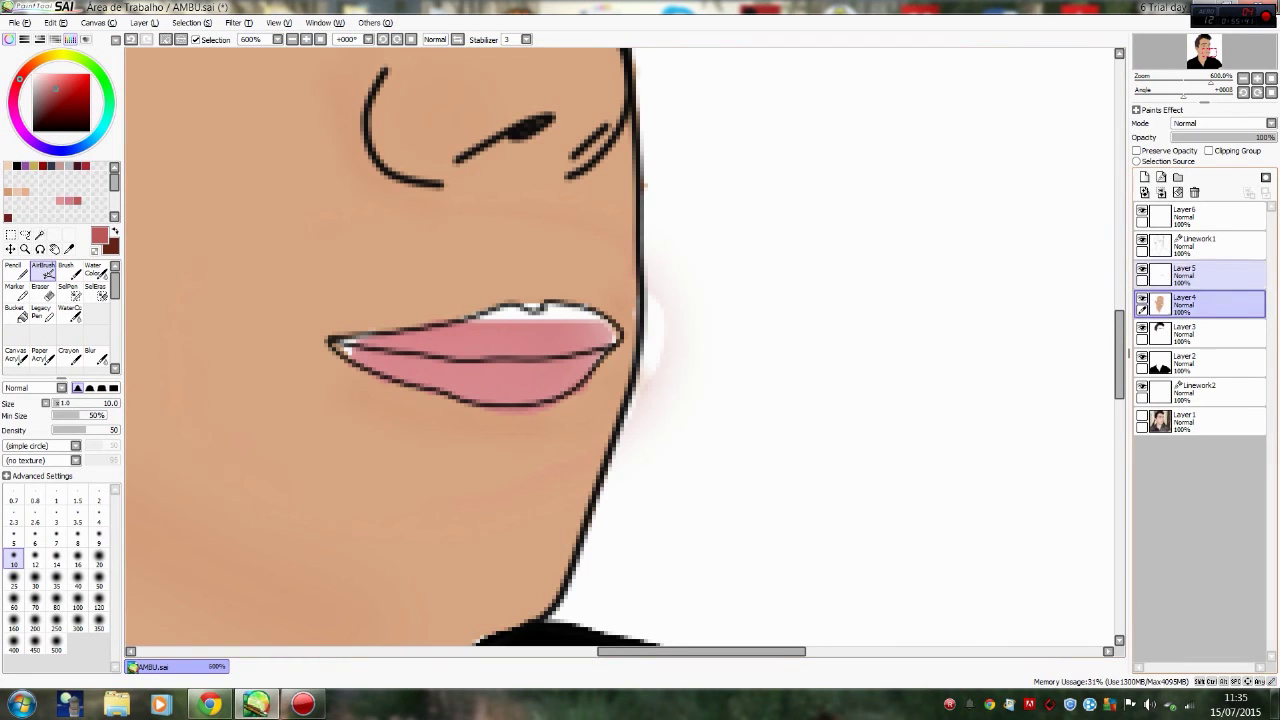
key("Up")
key("s")
mouse_move(478, 316)
left_mouse_down()
mouse_move(552, 304)
mouse_move(610, 318)
left_mouse_up()
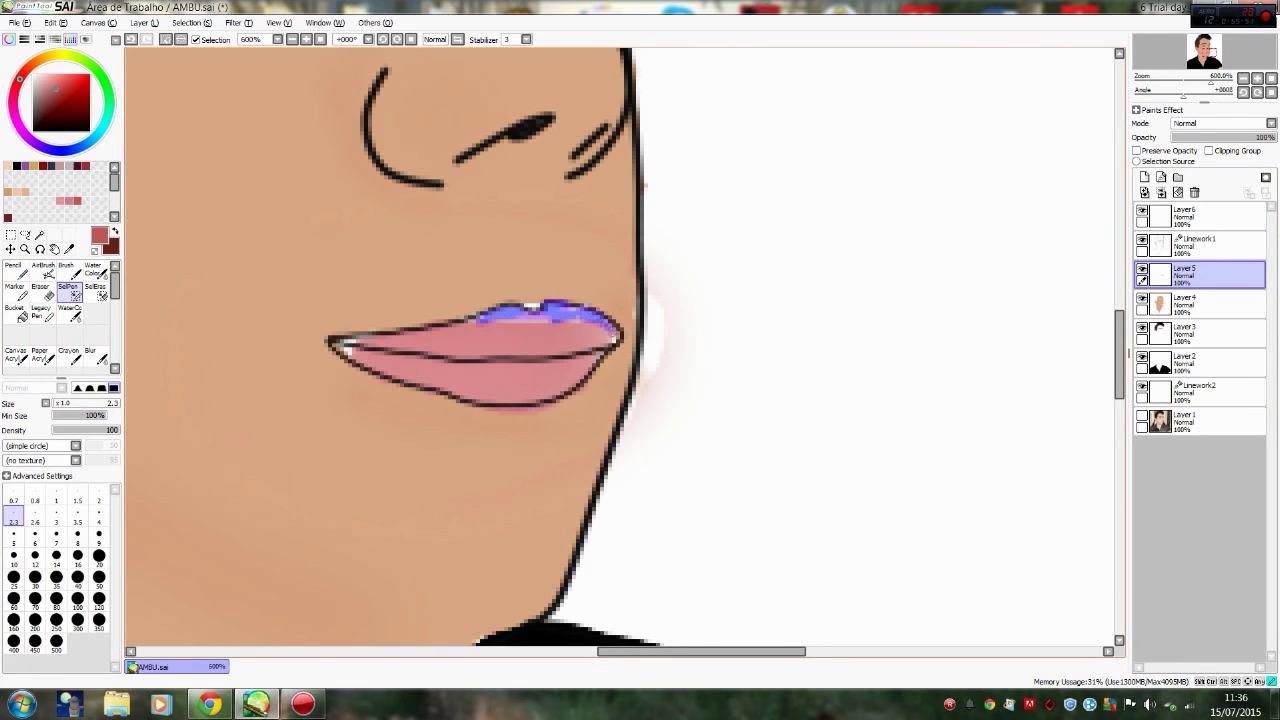
Step: Fill the marked upper-lip gap with the sampled lip pink using the size 10 AirBrush, and clear the selection
left_click(43, 269)
left_click(350, 348, "alt")
left_click_drag(480, 314, 620, 325)
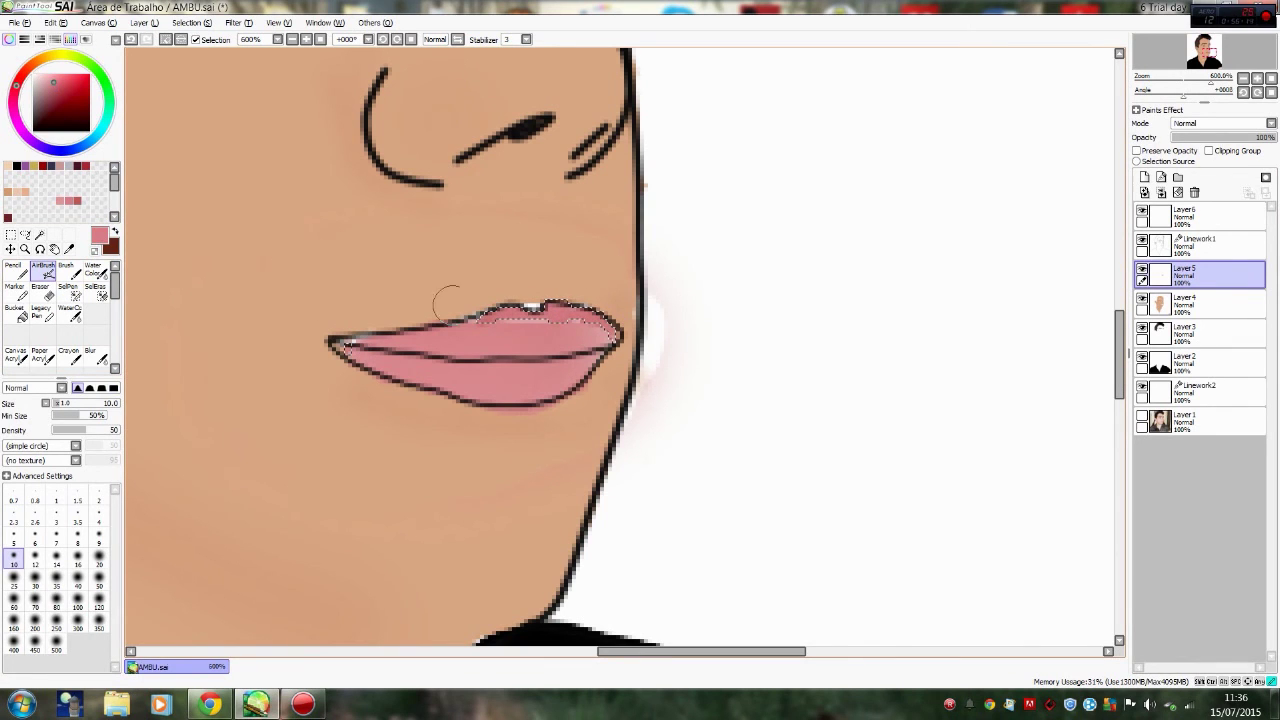
key("x")
key("x")
key("e")
scroll(678, 391, "down", 6)
scroll(678, 391, "up", 2)
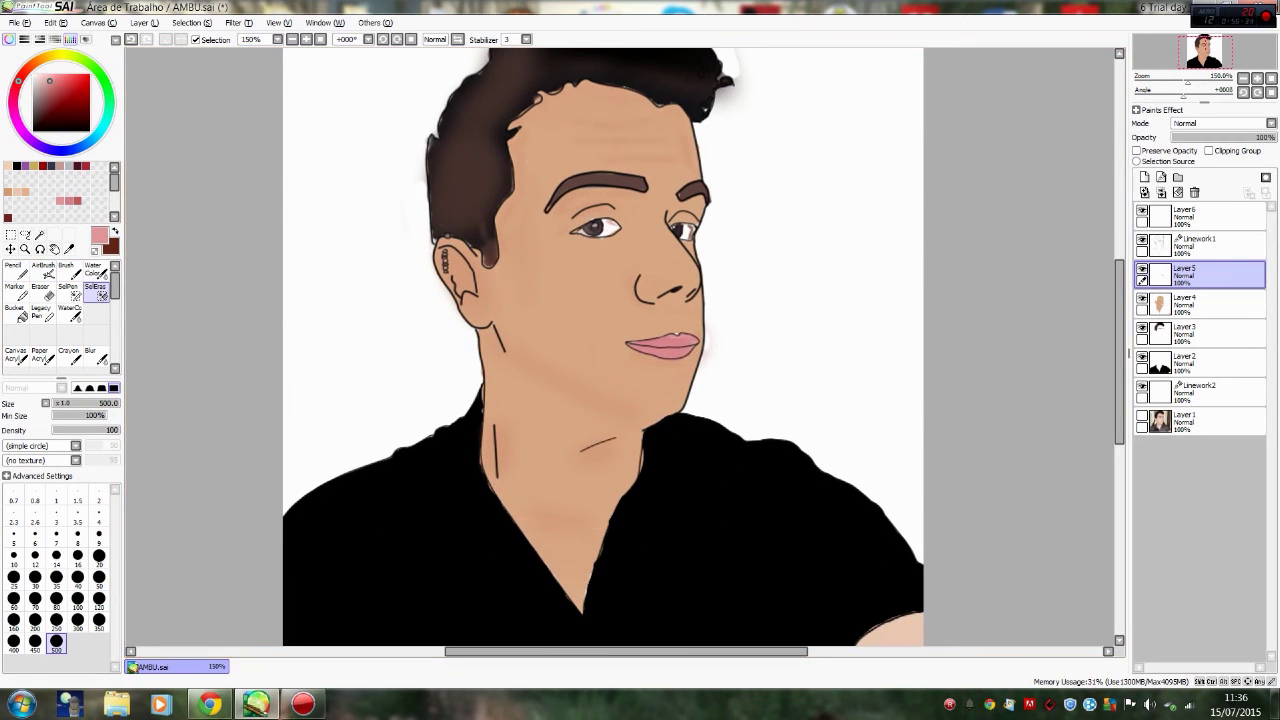
Step: Paint the bare arm in the canvas's lower corner with the sampled skin tone on Layer5, using the AirBrush enlarged to size 30
scroll(678, 391, "up", 3)
key("v")
mouse_move(785, 430)
left_mouse_down()
mouse_move(636, 490)
mouse_move(678, 462)
mouse_move(750, 465)
left_mouse_up()
key("bracketright")
key("bracketright")
key("bracketright")
key("bracketright")
key("bracketright")
key("bracketright")
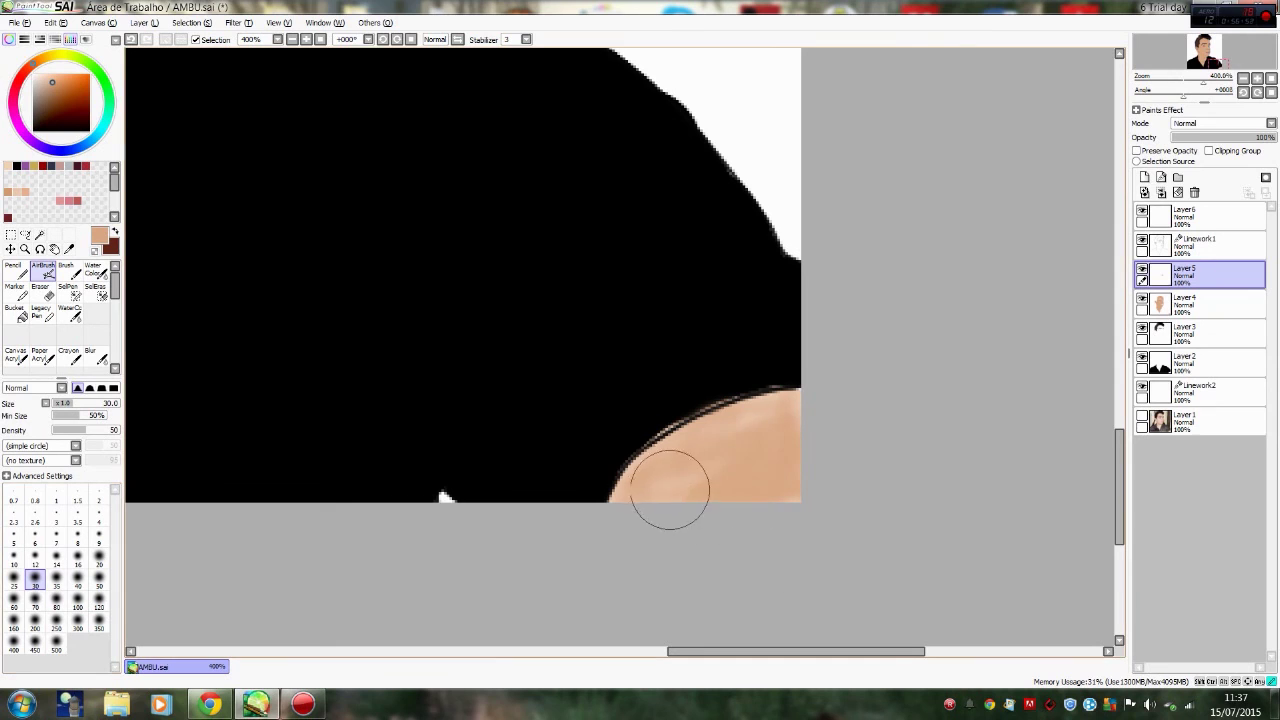
scroll(800, 517, "down", 4)
scroll(686, 370, "up", 4)
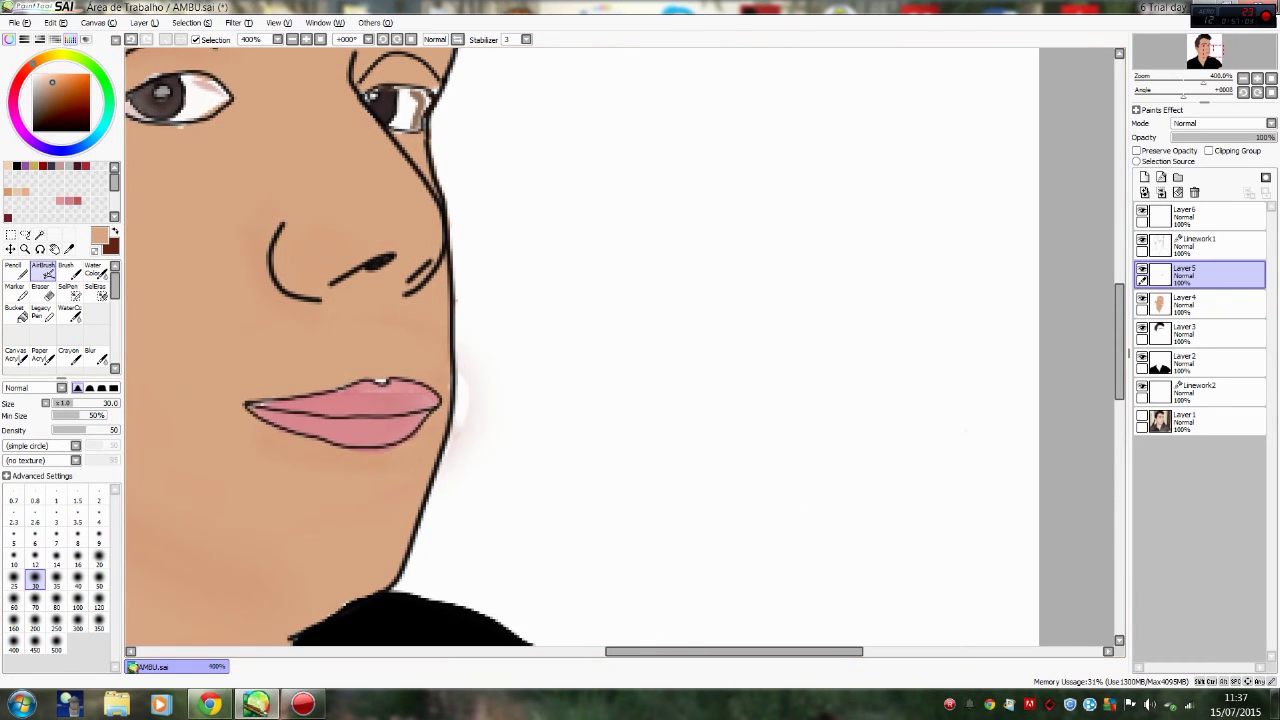
key("n")
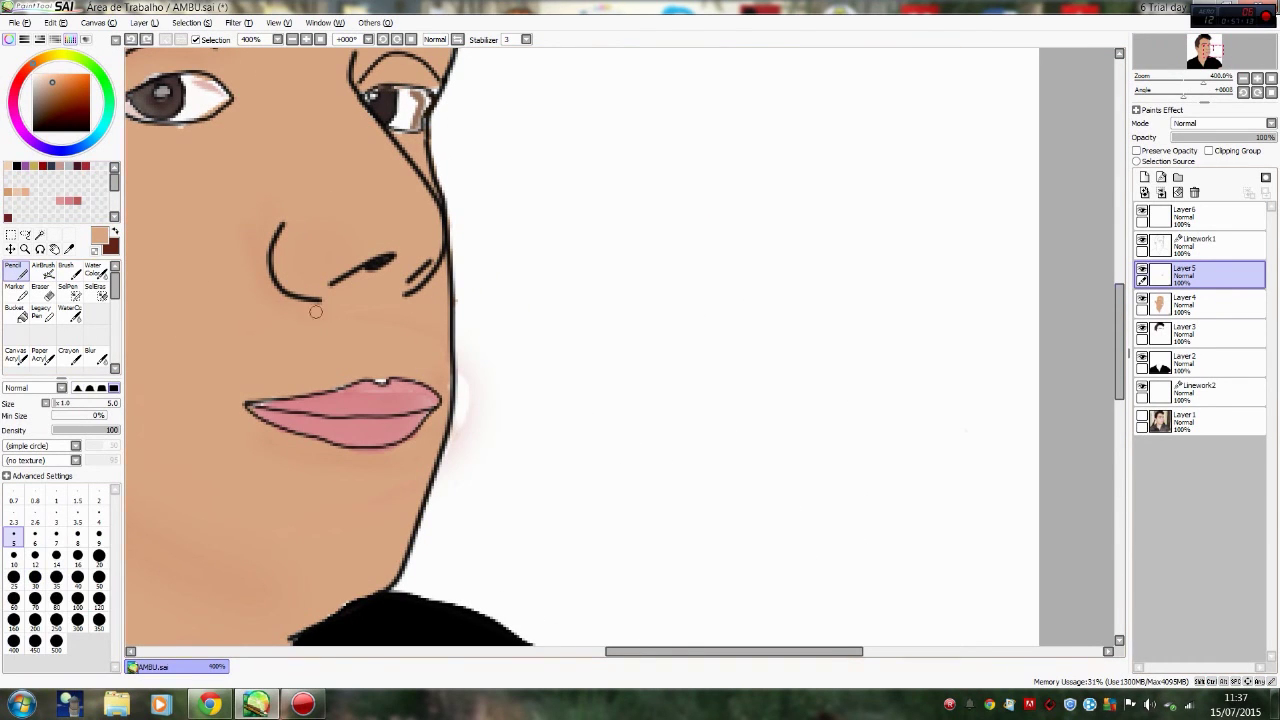
left_click(1185, 216)
key("v")
left_click_drag(588, 150, 578, 472)
left_click_drag(676, 180, 688, 448)
left_click_drag(545, 272, 780, 270)
left_click_drag(530, 372, 752, 366)
left_click_drag(820, 205, 942, 432)
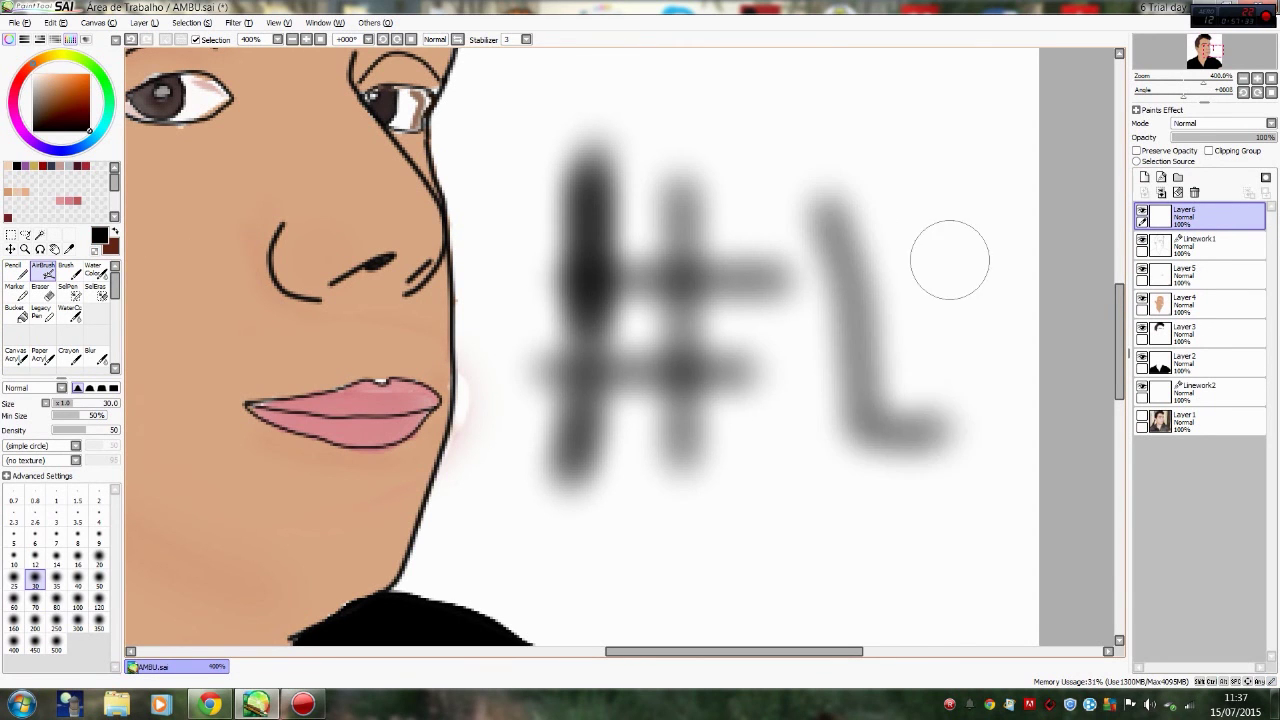
key("ctrl+z")
key("ctrl+z")
key("ctrl+z")
key("ctrl+z")
key("ctrl+z")
key("ctrl+minus")
key("ctrl+minus")
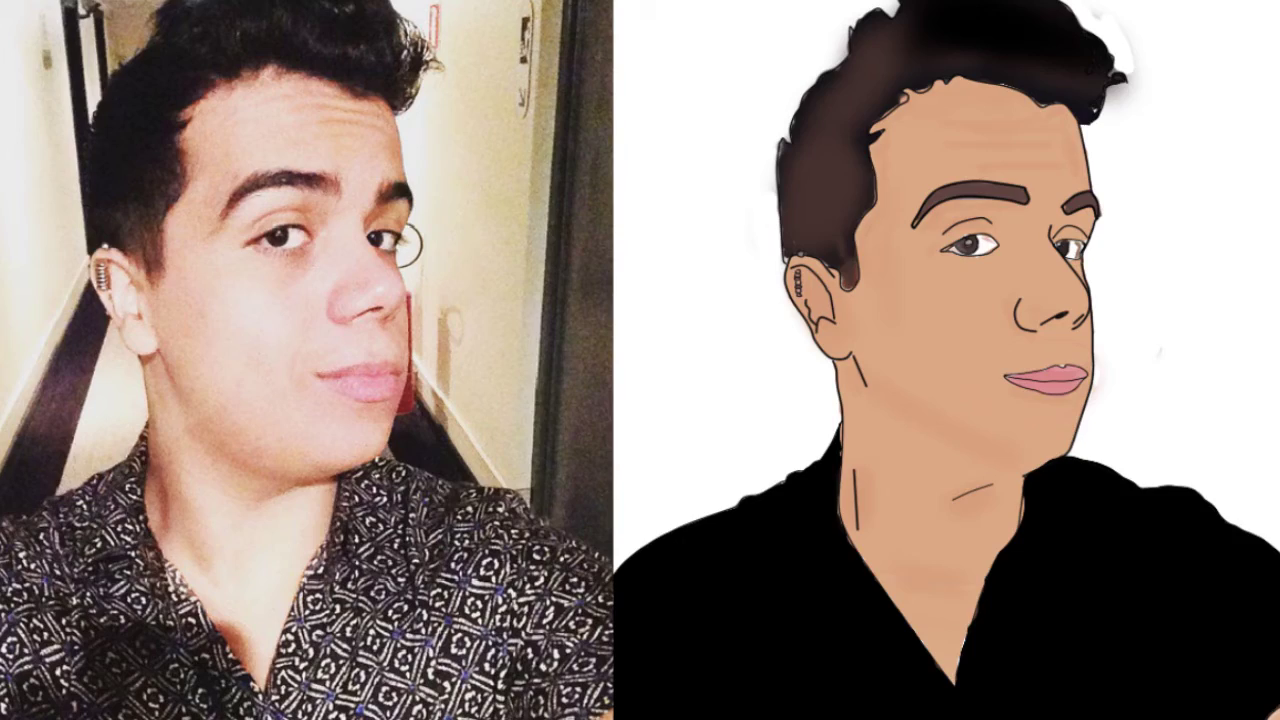